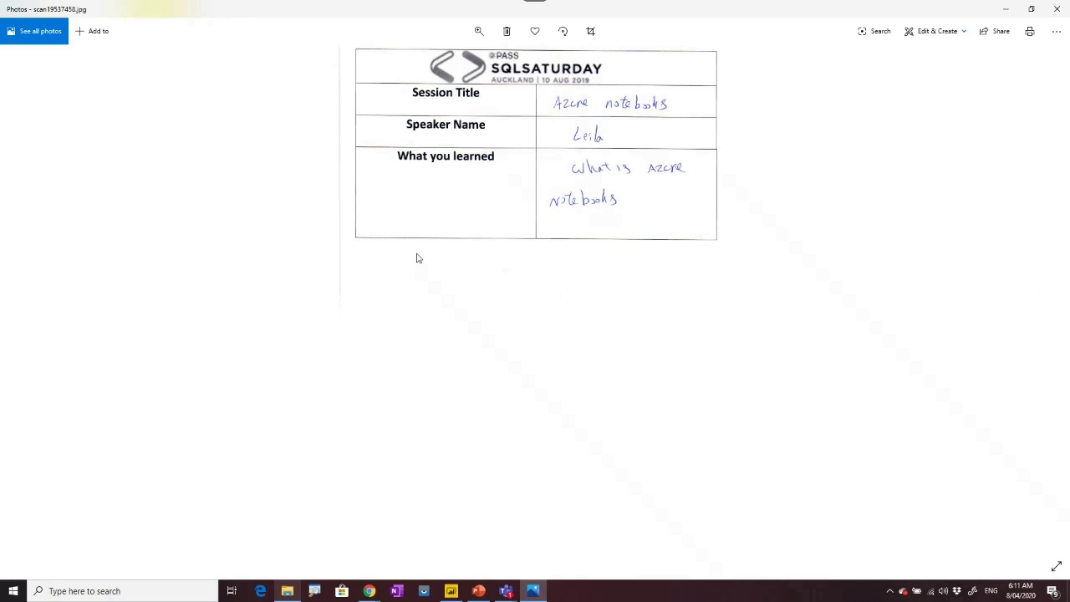
Minimize the Photos scan viewer and bring the Power Apps Form Processing dialog back to the front.
{"action": "left_click", "coordinate": [1005, 8]}
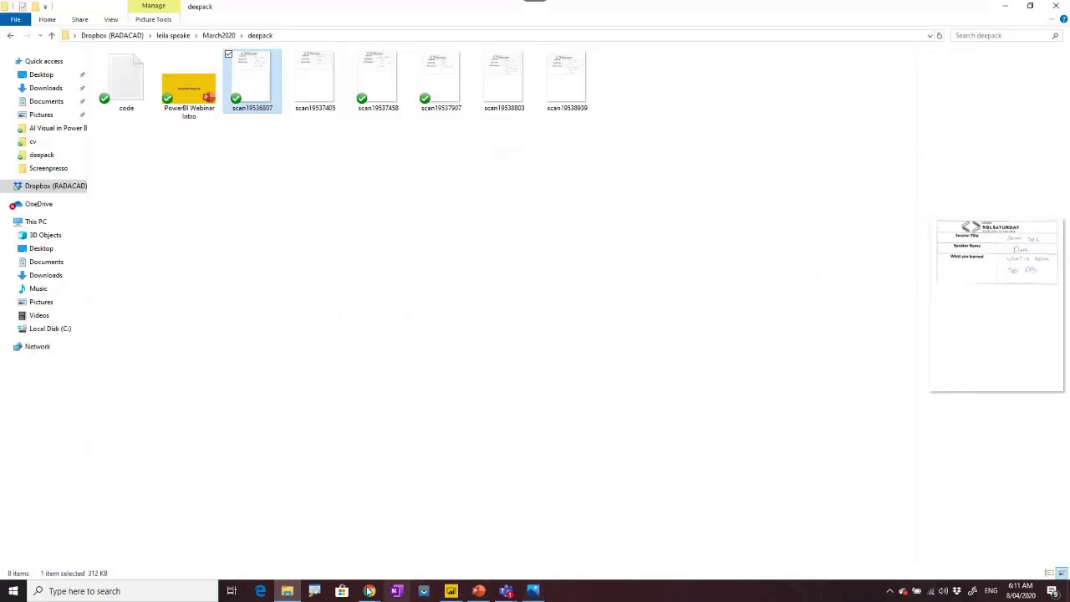
{"action": "mouse_move", "coordinate": [368, 591]}
{"action": "left_click", "coordinate": [479, 558]}
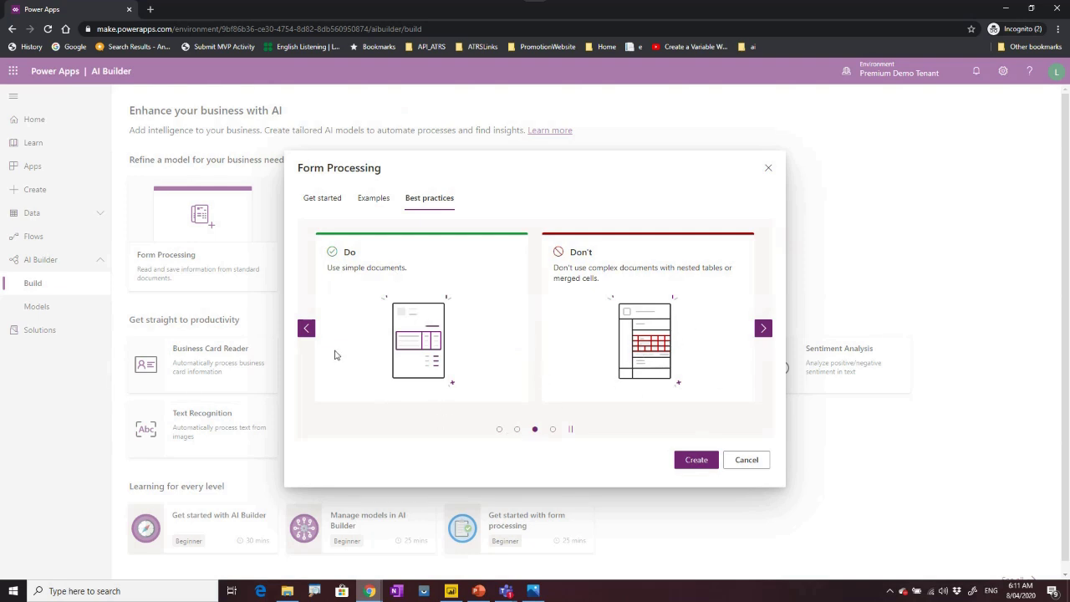
Step back to the best-practice tip about mainly-text documents without many images or checkboxes.
{"action": "left_click", "coordinate": [306, 330]}
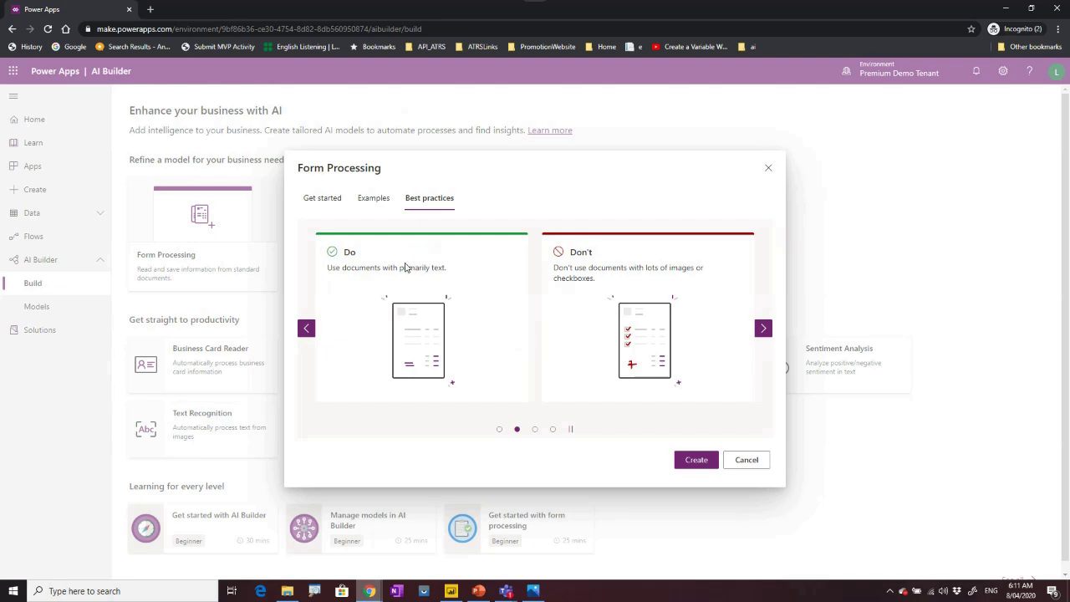
In a new tab, search Google for 'microsoft cognitive service' and open the Cognitive Services page.
{"action": "left_click", "coordinate": [151, 10]}
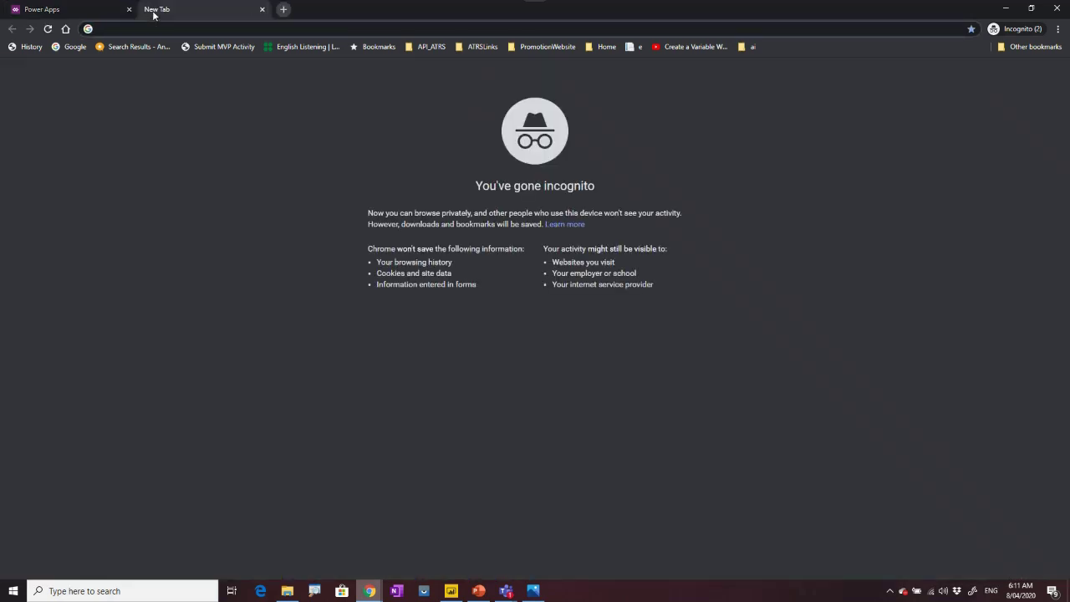
{"action": "type", "text": "google.co.nz"}
{"action": "key", "text": "Return"}
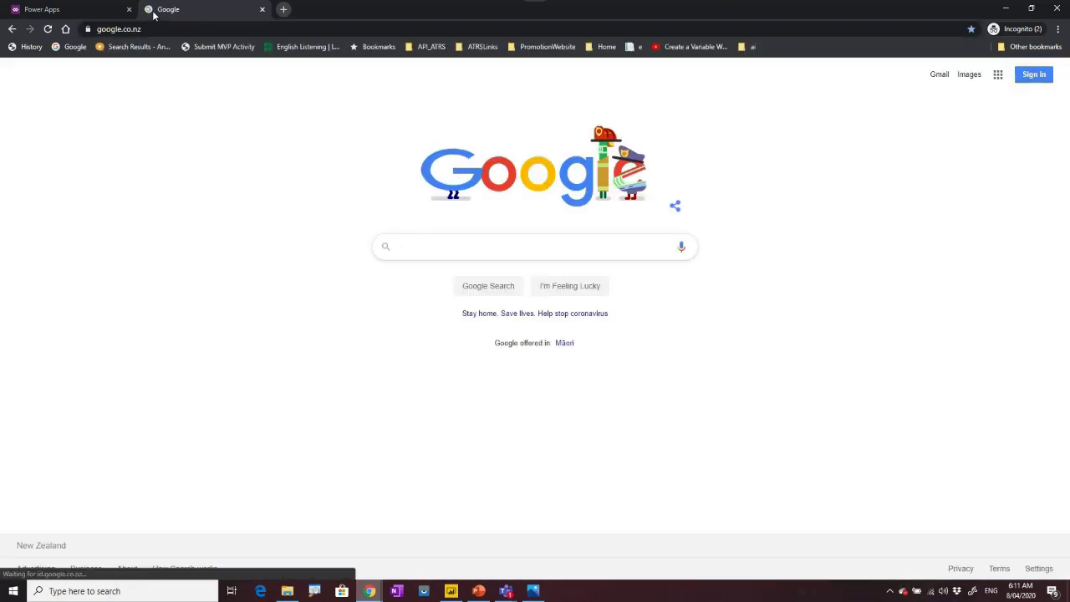
{"action": "type", "text": "micro"}
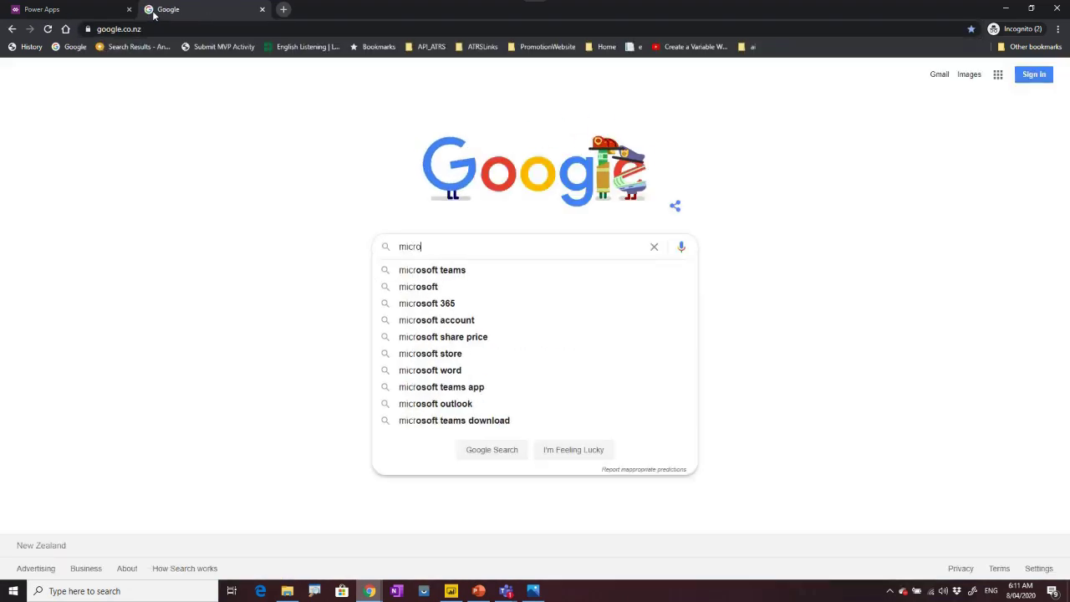
{"action": "type", "text": "soft cognitive"}
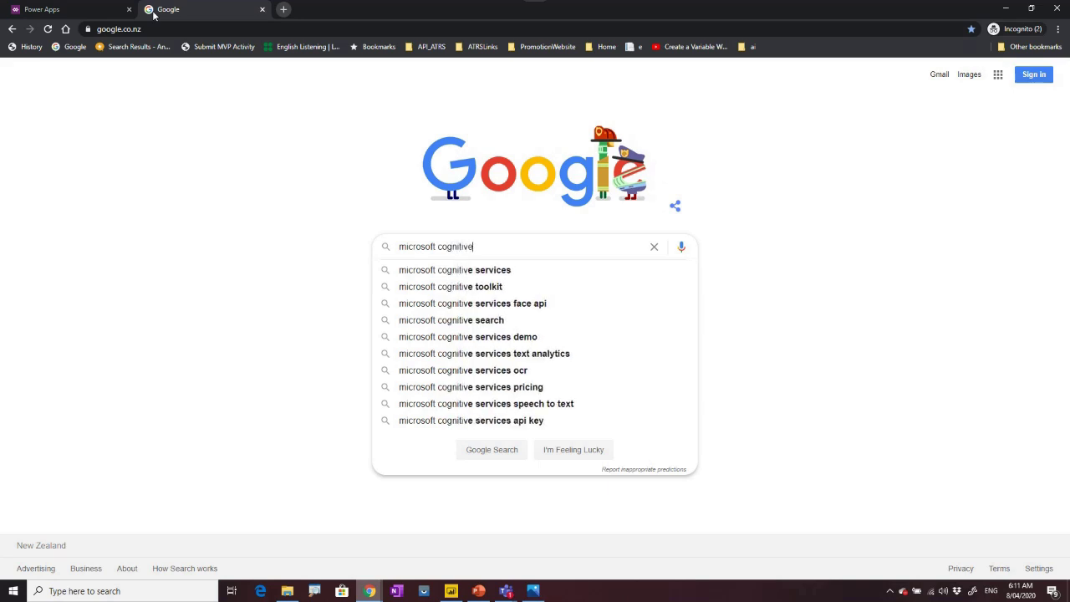
{"action": "type", "text": " service"}
{"action": "key", "text": "Return"}
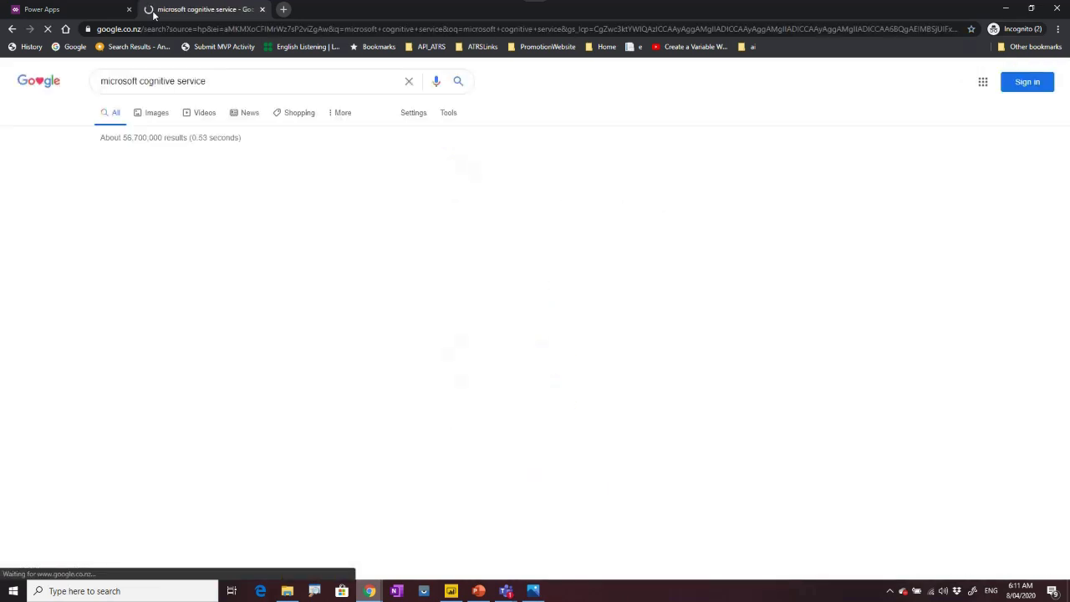
{"action": "left_click", "coordinate": [197, 178]}
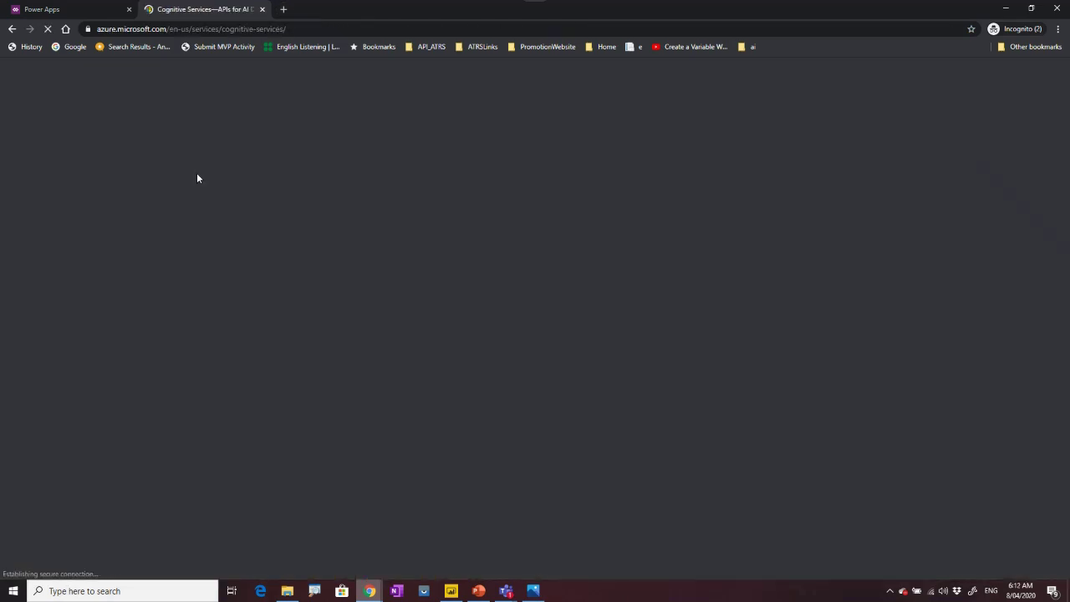
Open the Form Recognizer product page from the Vision services list.
{"action": "scroll", "coordinate": [305, 391], "scroll_direction": "down", "scroll_amount": 5}
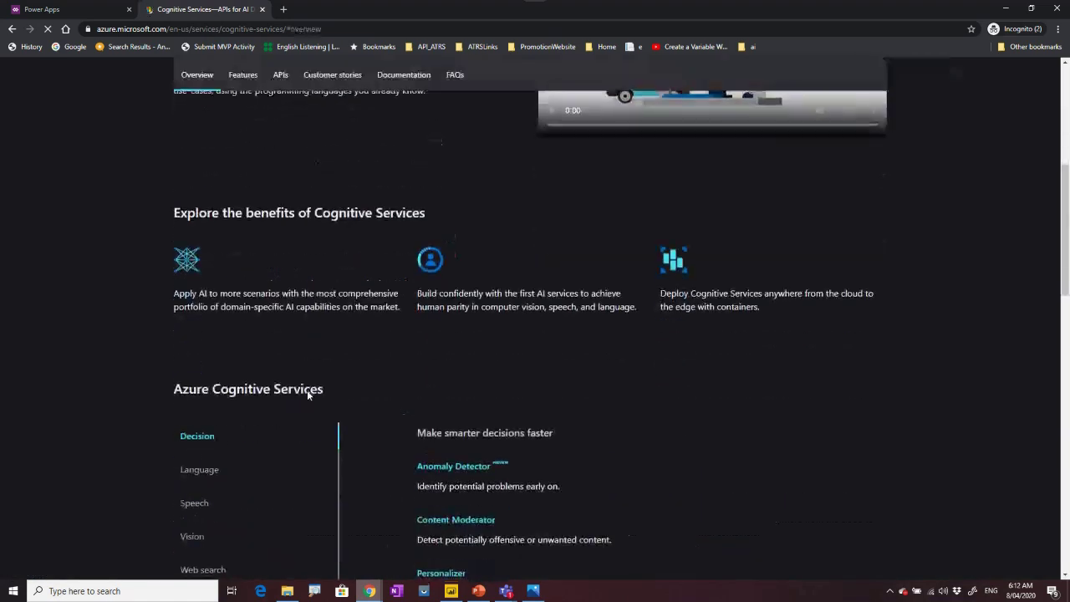
{"action": "scroll", "coordinate": [301, 389], "scroll_direction": "down", "scroll_amount": 3}
{"action": "left_click", "coordinate": [200, 317]}
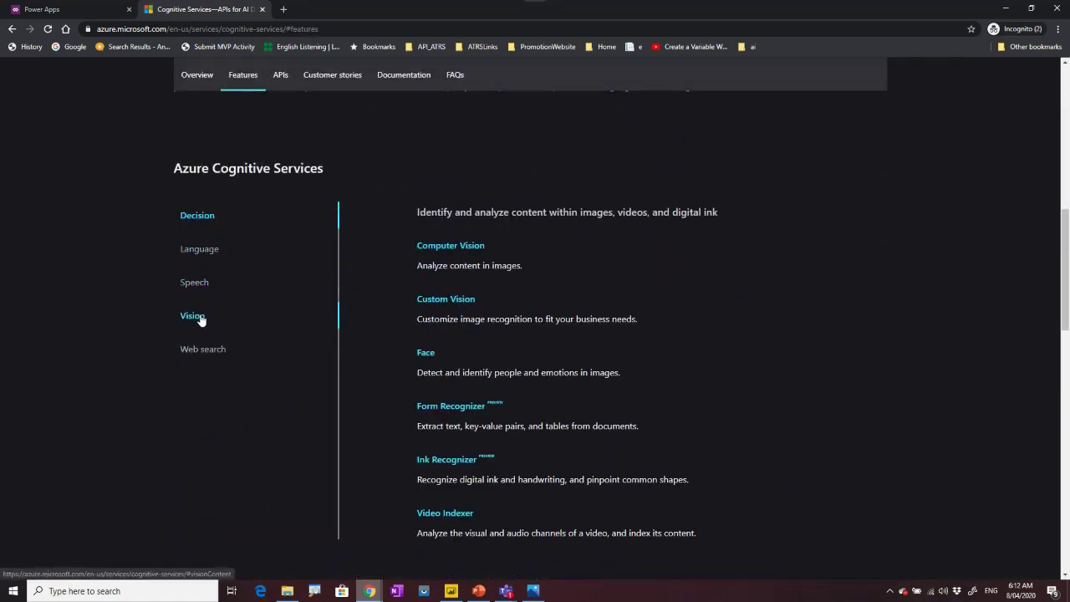
{"action": "scroll", "coordinate": [201, 317], "scroll_direction": "up", "scroll_amount": 1}
{"action": "scroll", "coordinate": [490, 471], "scroll_direction": "down", "scroll_amount": 1}
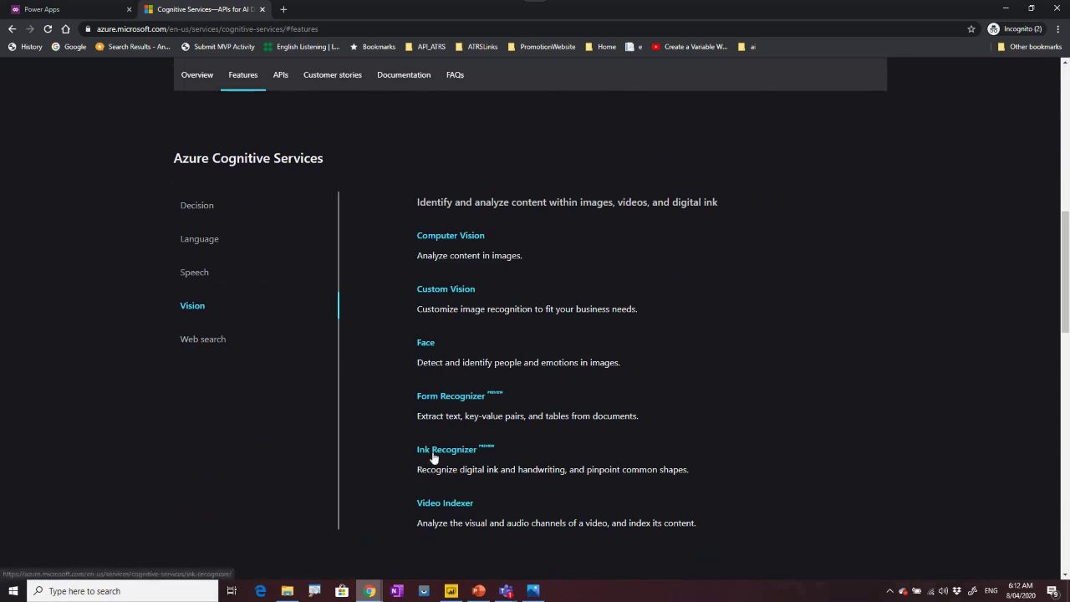
{"action": "left_click", "coordinate": [448, 399]}
Load the mortgage form sample in the Form Recognizer demo, then close the tab.
{"action": "scroll", "coordinate": [417, 418], "scroll_direction": "down", "scroll_amount": 3}
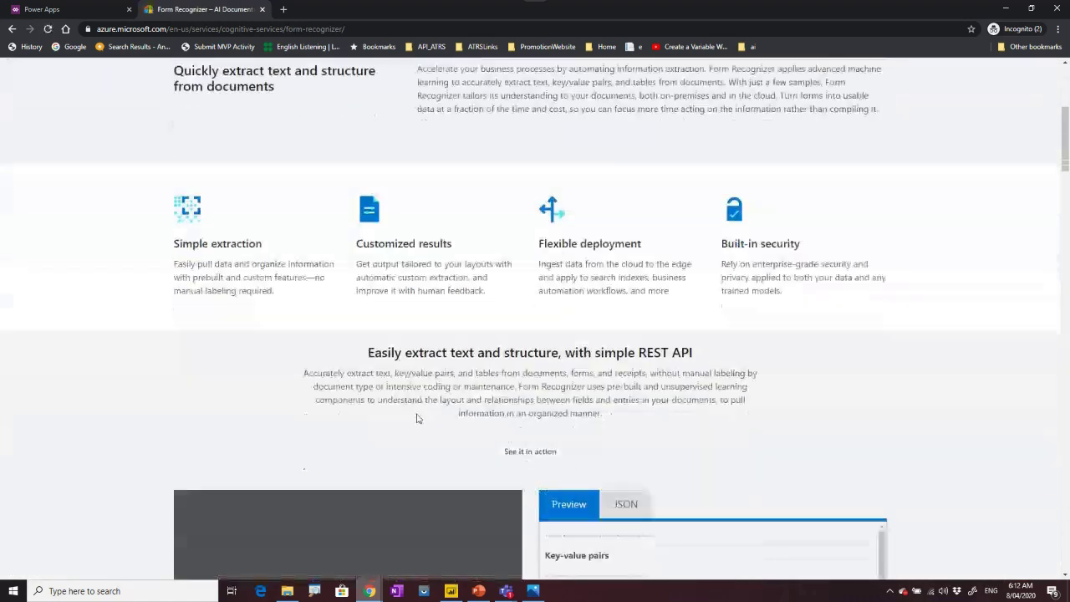
{"action": "scroll", "coordinate": [418, 418], "scroll_direction": "down", "scroll_amount": 4}
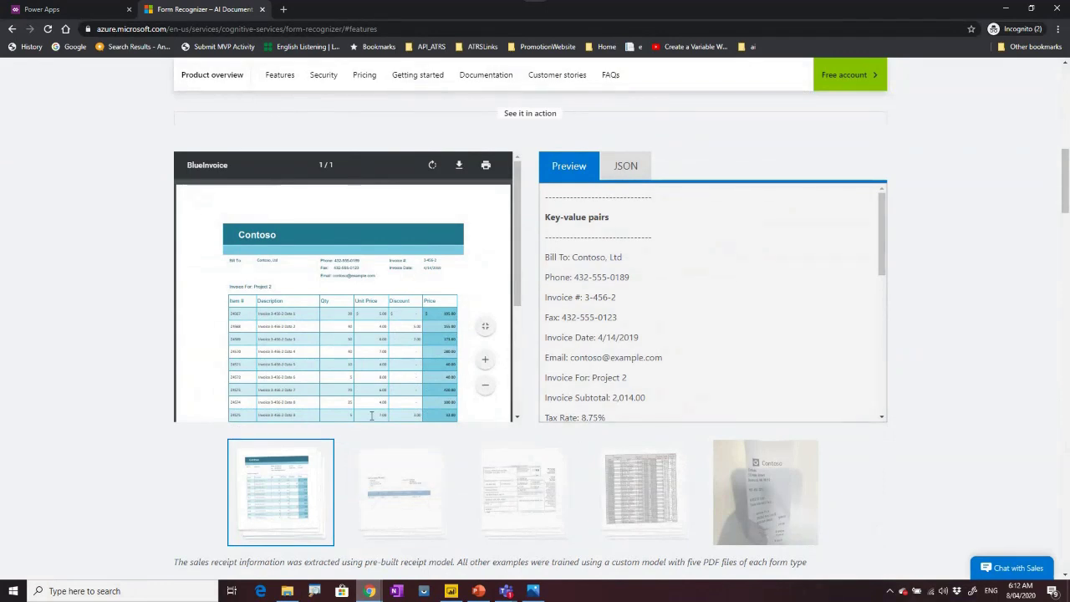
{"action": "scroll", "coordinate": [371, 434], "scroll_direction": "down", "scroll_amount": 1}
{"action": "left_click", "coordinate": [501, 381]}
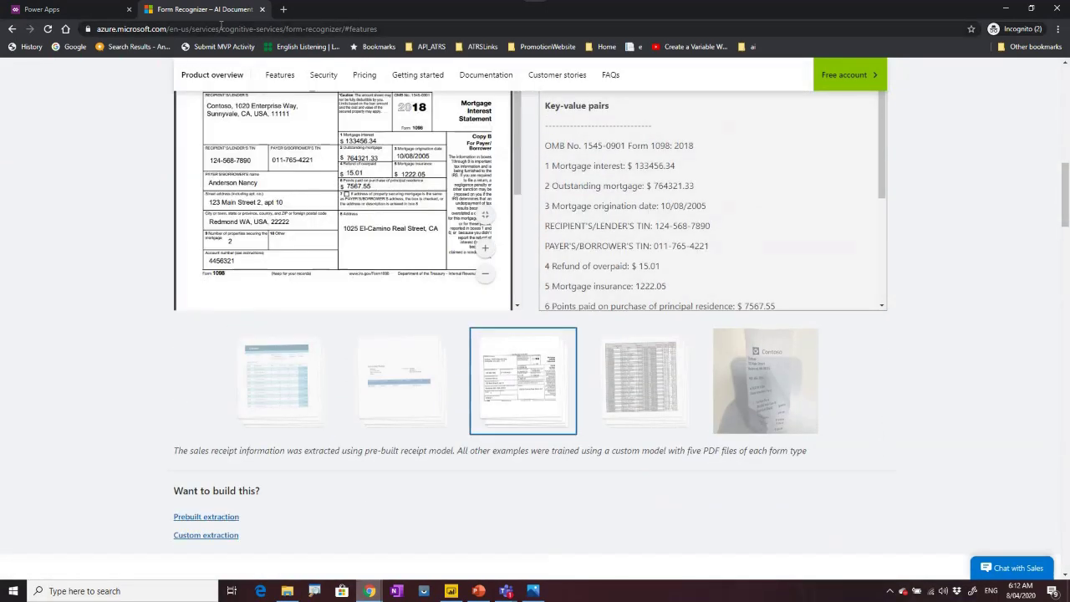
{"action": "left_click", "coordinate": [264, 9]}
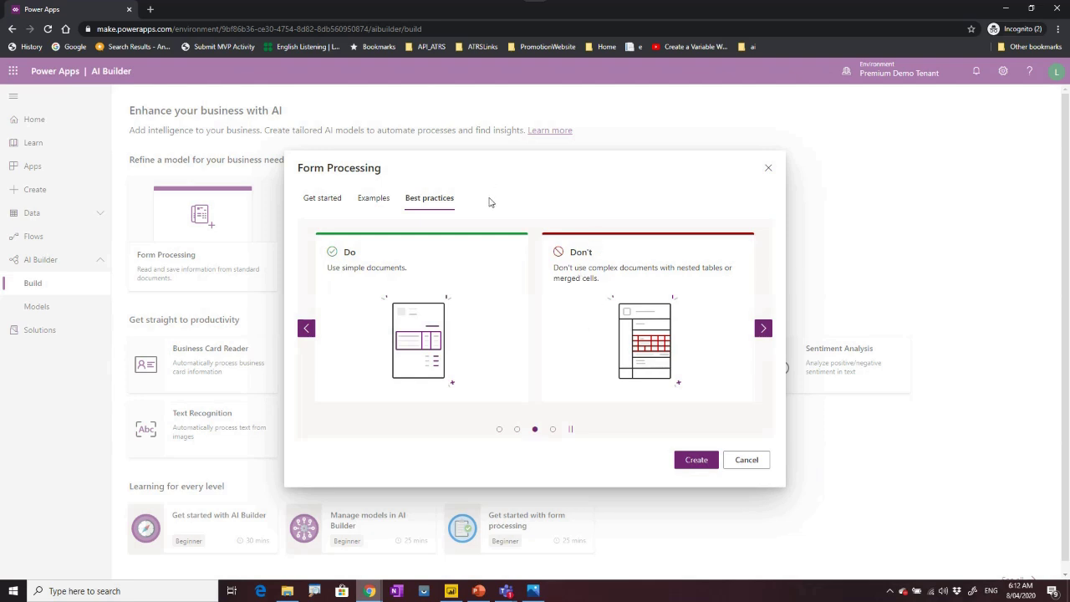
On the Get started page, enter AIBuildFormProcessing as the model name and start fixing its capitalisation.
{"action": "left_click", "coordinate": [552, 430]}
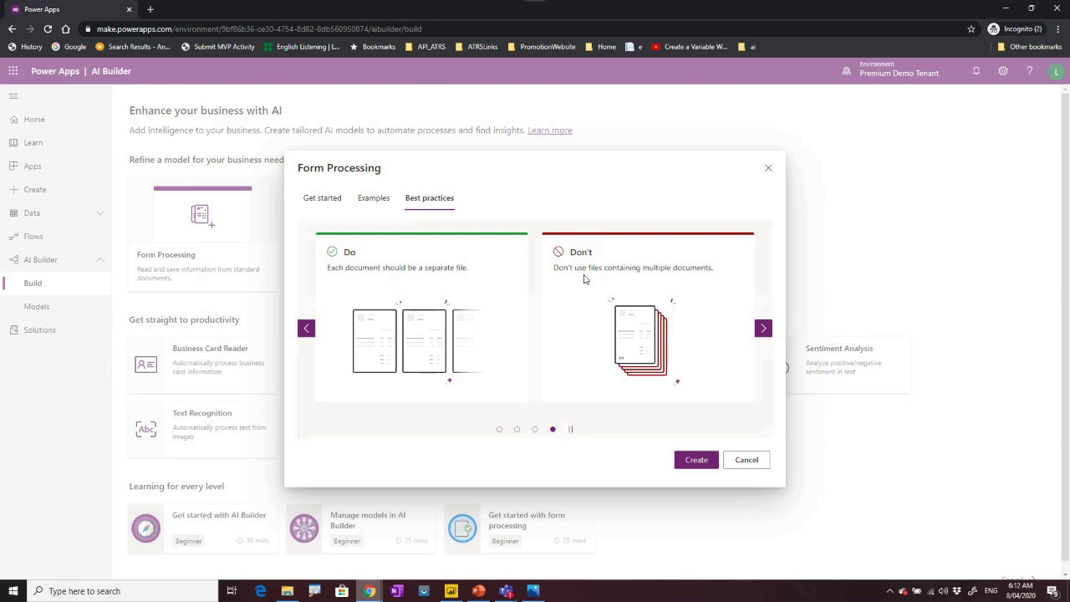
{"action": "left_click", "coordinate": [325, 198]}
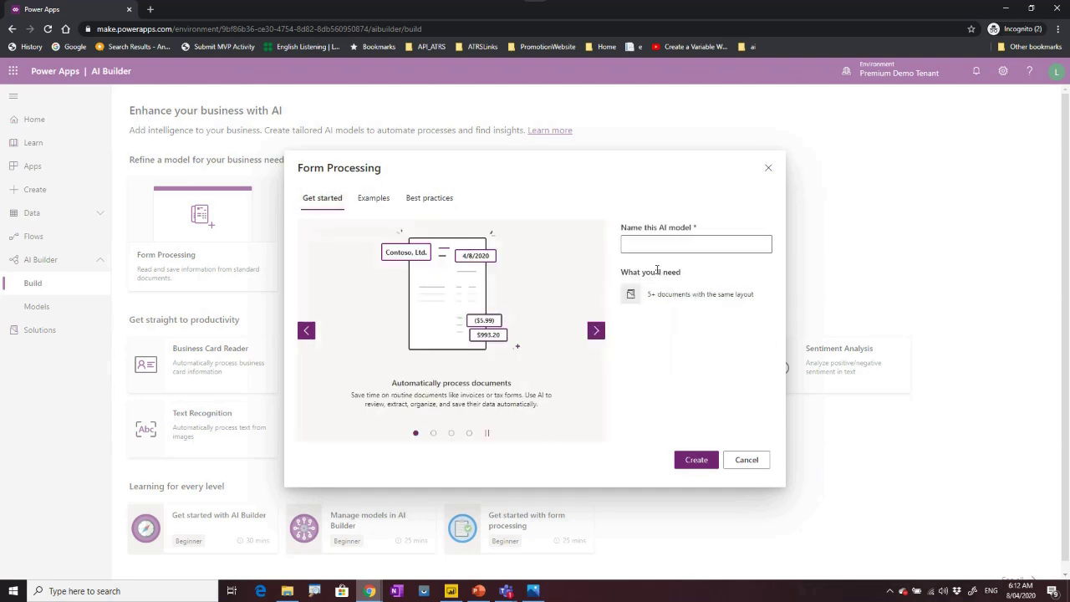
{"action": "left_click", "coordinate": [648, 246]}
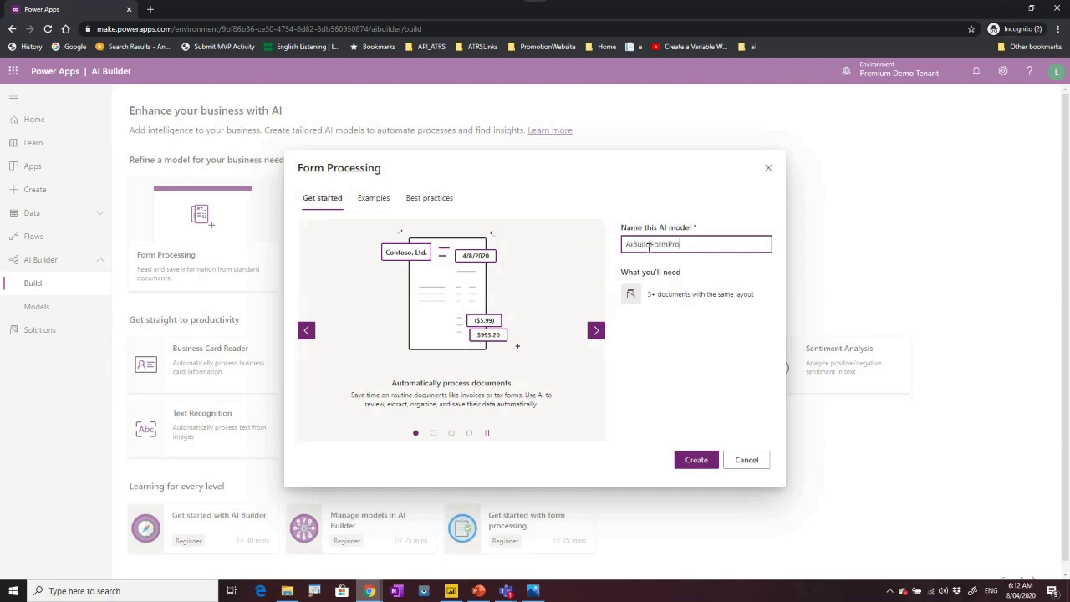
{"action": "type", "text": "AiBuildFormProcessing"}
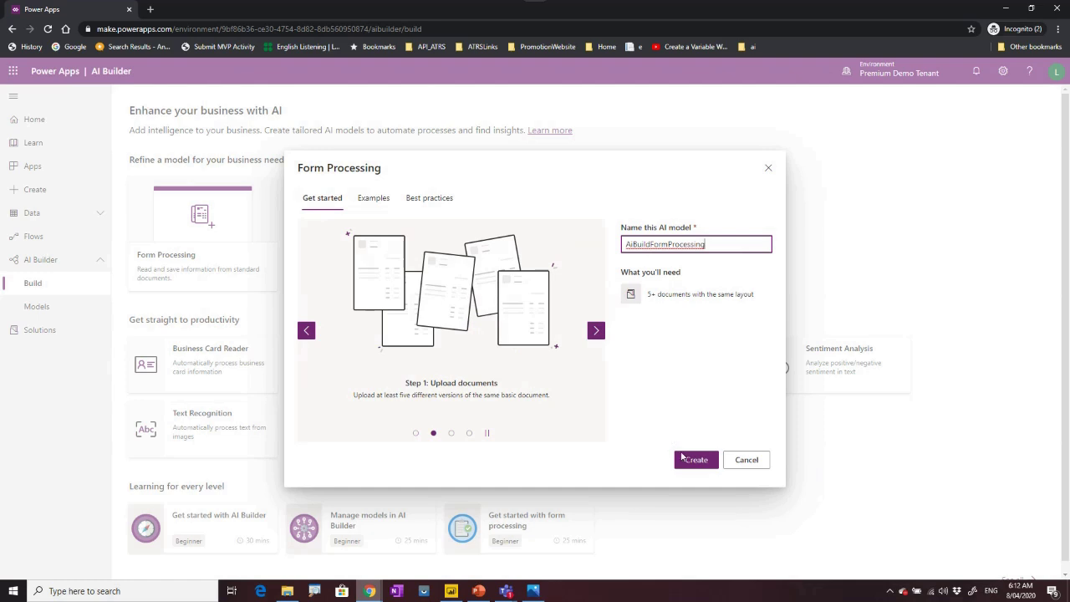
{"action": "key", "text": "Home"}
{"action": "key", "text": "Right"}
{"action": "key", "text": "Right"}
{"action": "key", "text": "BackSpace"}
Finish the AIBuildFormProcessing name, create the model, and upload all six scanned JPG forms from local storage.
{"action": "type", "text": "I"}
{"action": "left_click", "coordinate": [694, 461]}
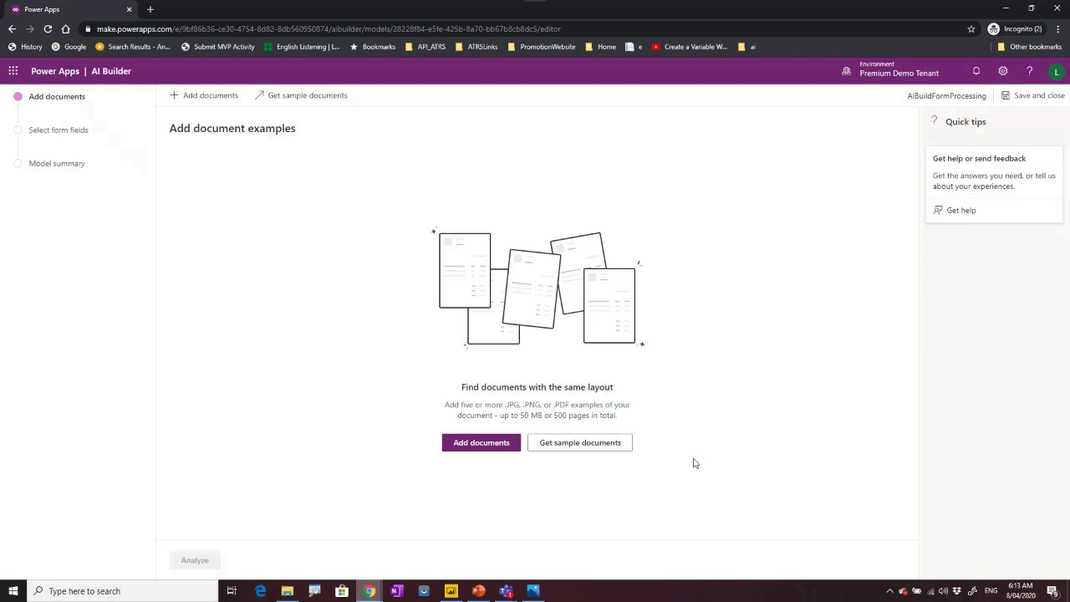
{"action": "left_click", "coordinate": [494, 447]}
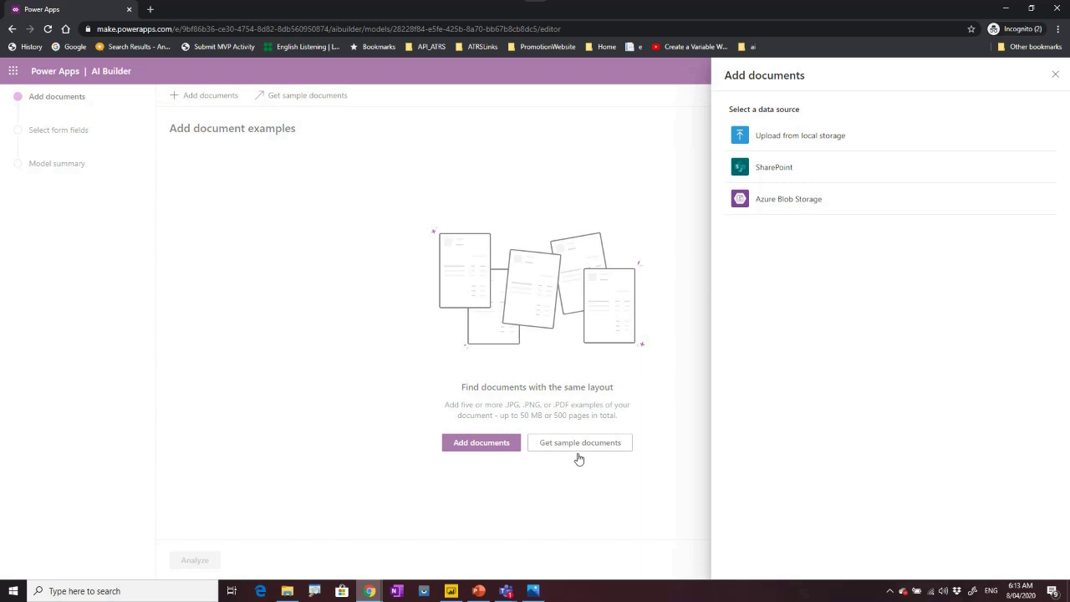
{"action": "left_click", "coordinate": [786, 140]}
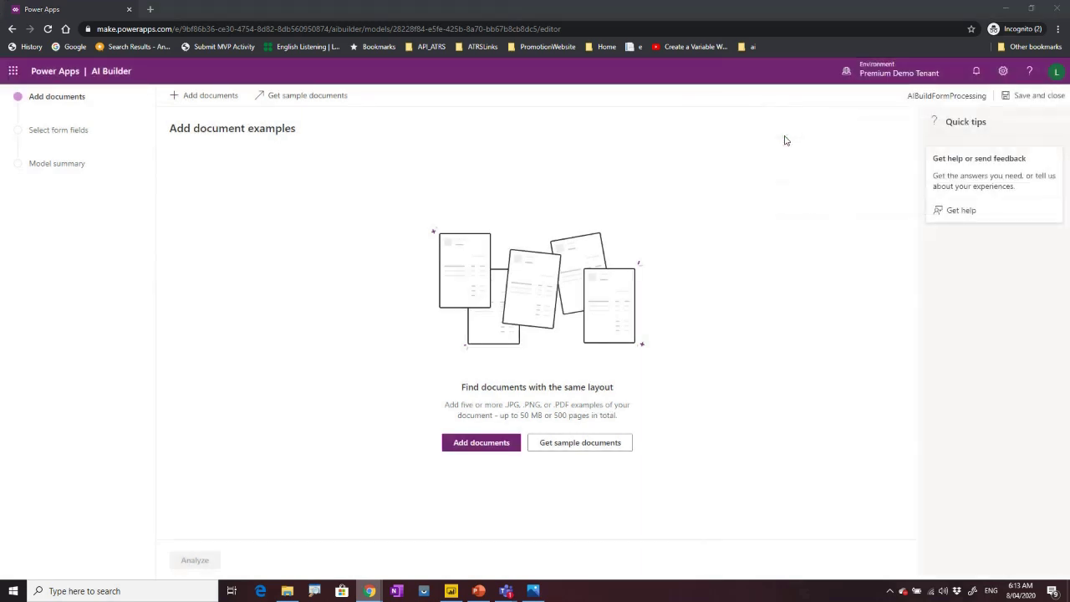
{"action": "left_click", "coordinate": [146, 96]}
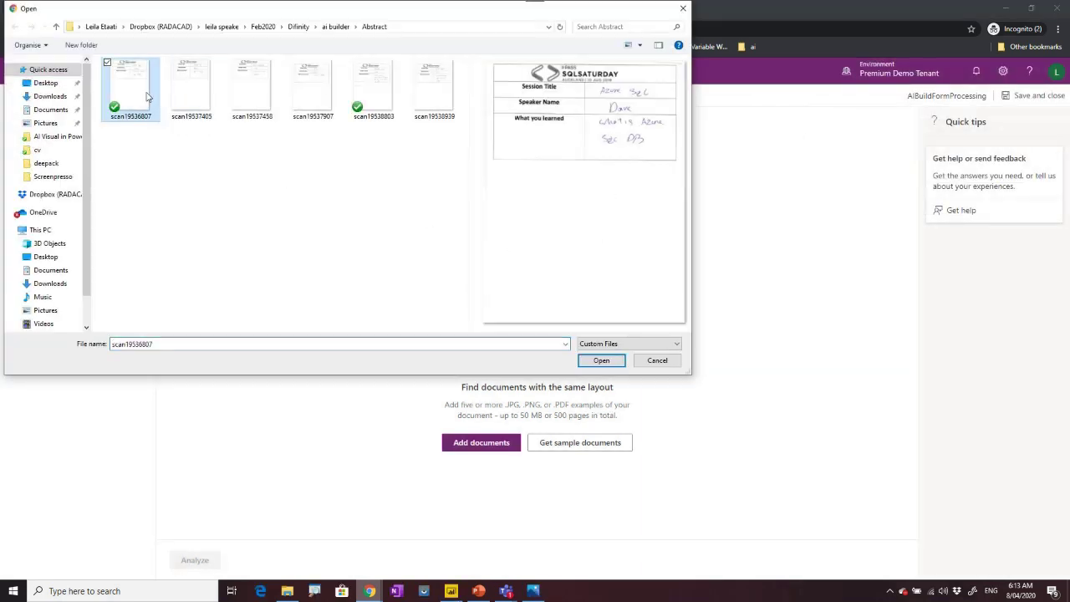
{"action": "left_click", "coordinate": [434, 88], "text": "shift"}
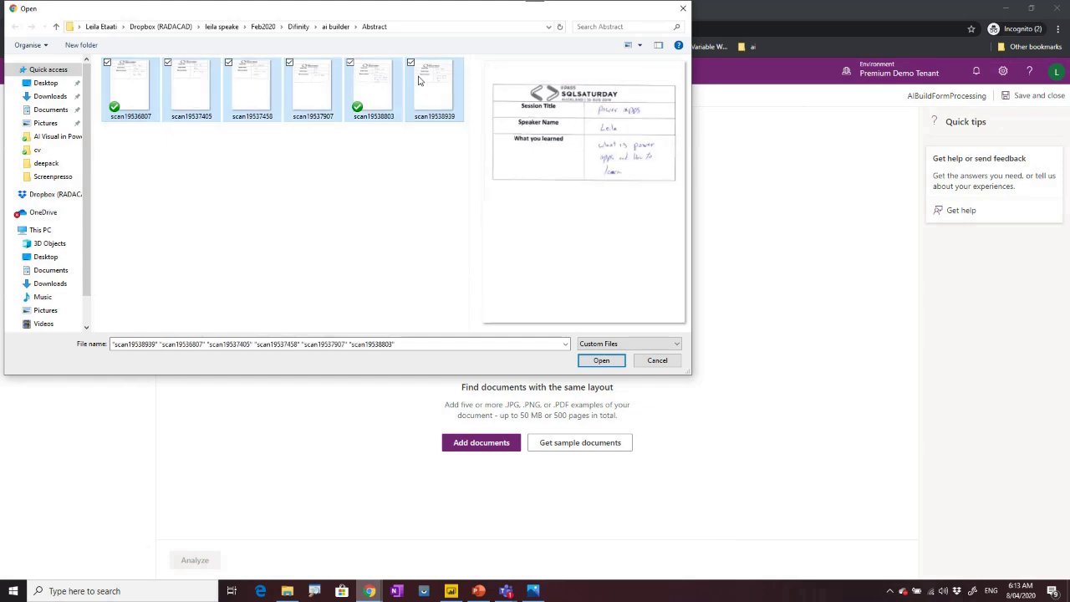
{"action": "left_click", "coordinate": [598, 364]}
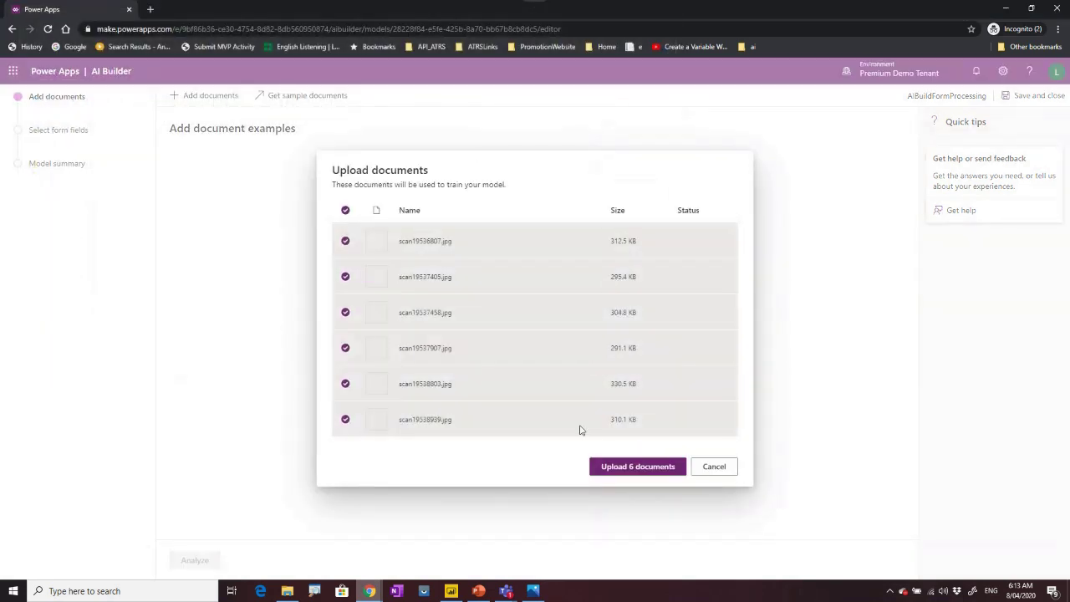
{"action": "left_click", "coordinate": [626, 473]}
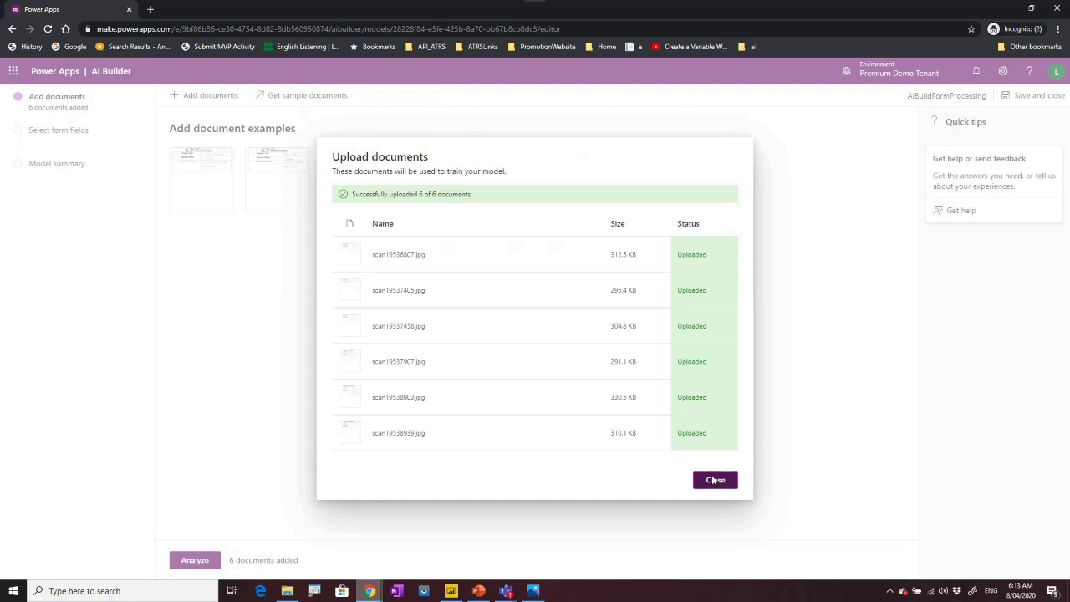
{"action": "left_click", "coordinate": [715, 480]}
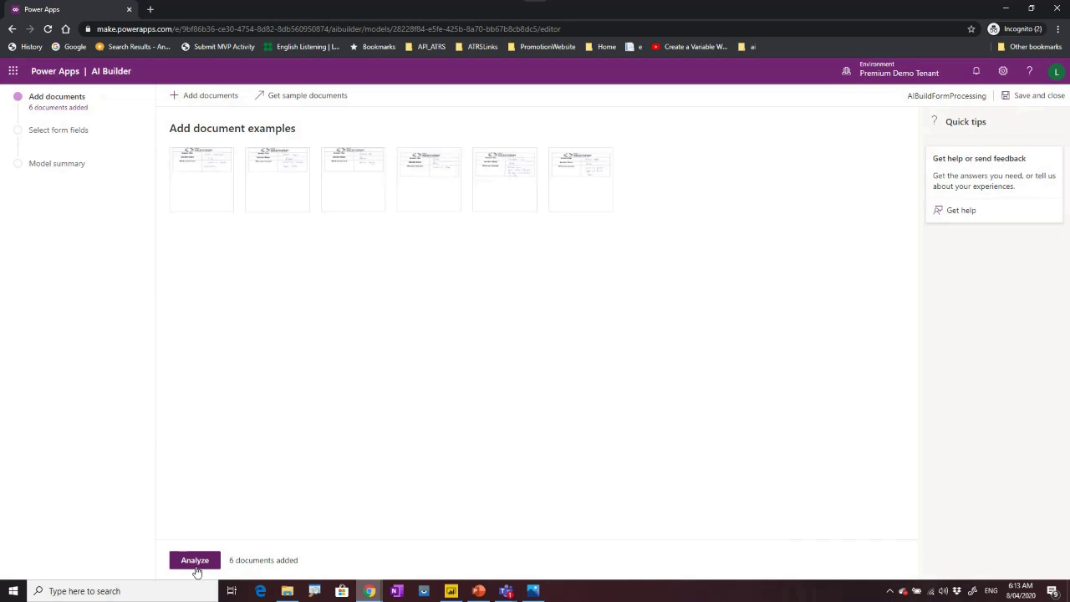
Start analysing the six uploaded documents and switch to the deepack scans folder meanwhile.
{"action": "left_click", "coordinate": [199, 567]}
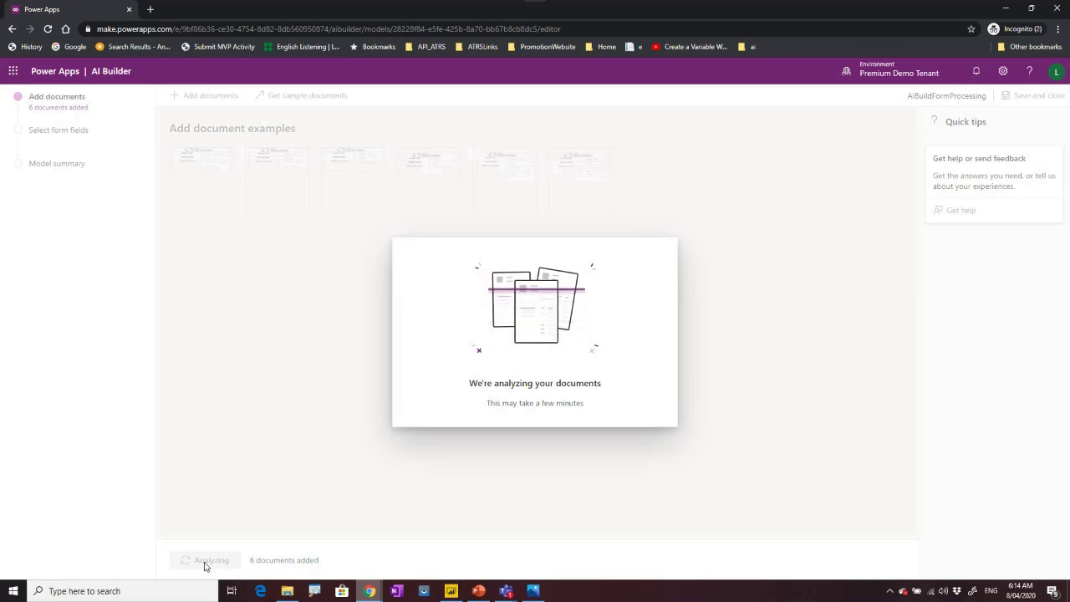
{"action": "mouse_move", "coordinate": [286, 589]}
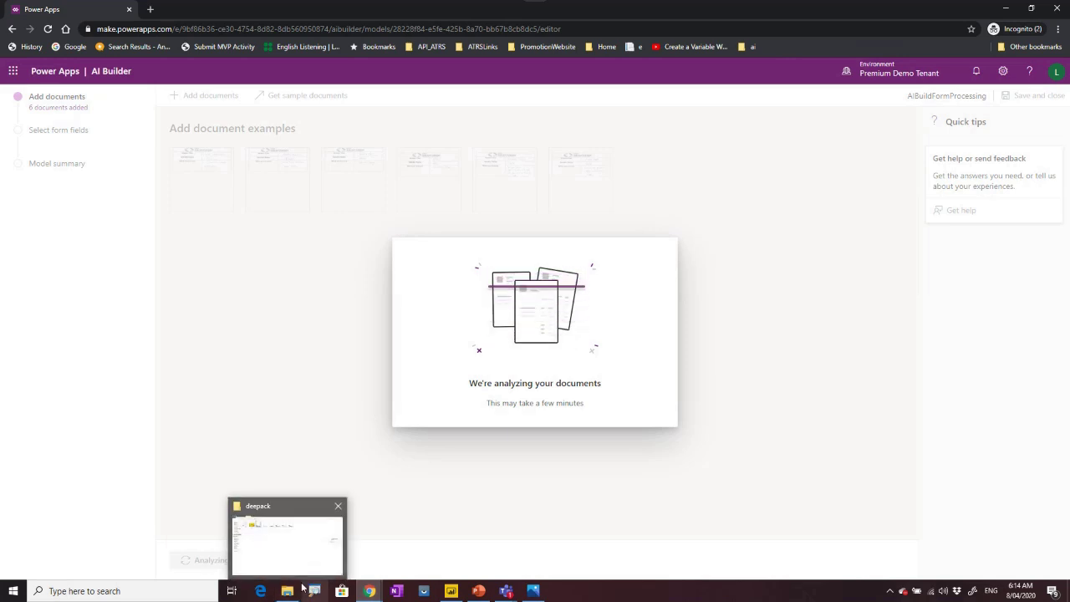
{"action": "left_click", "coordinate": [289, 544]}
Open scan19537405 in Photos, flip through the scanned SQLSaturday forms, then minimize the viewer.
{"action": "left_click", "coordinate": [317, 84]}
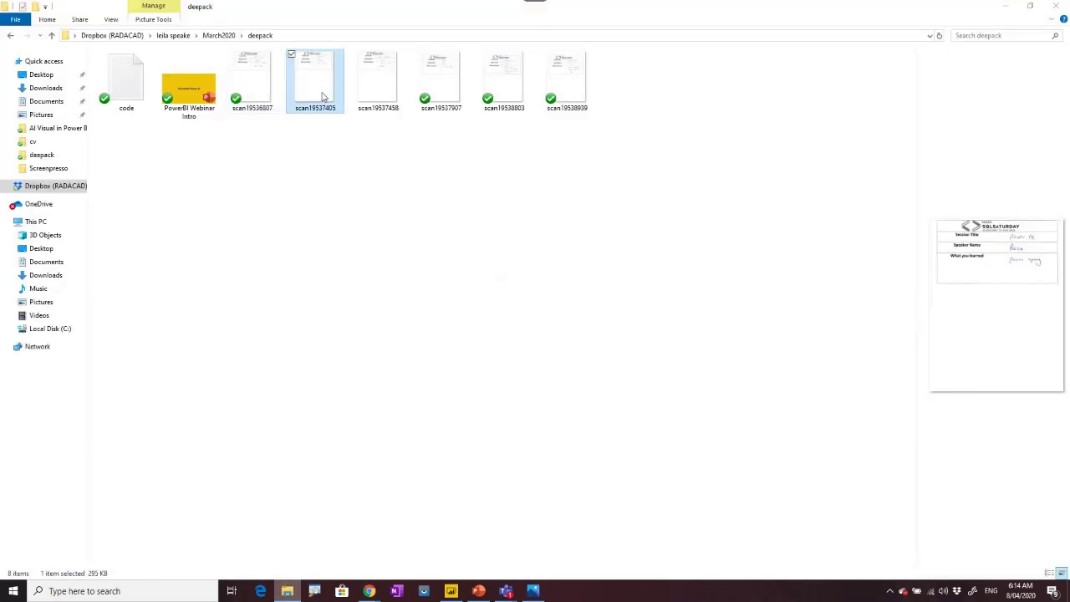
{"action": "double_click", "coordinate": [322, 96]}
{"action": "key", "text": "Right"}
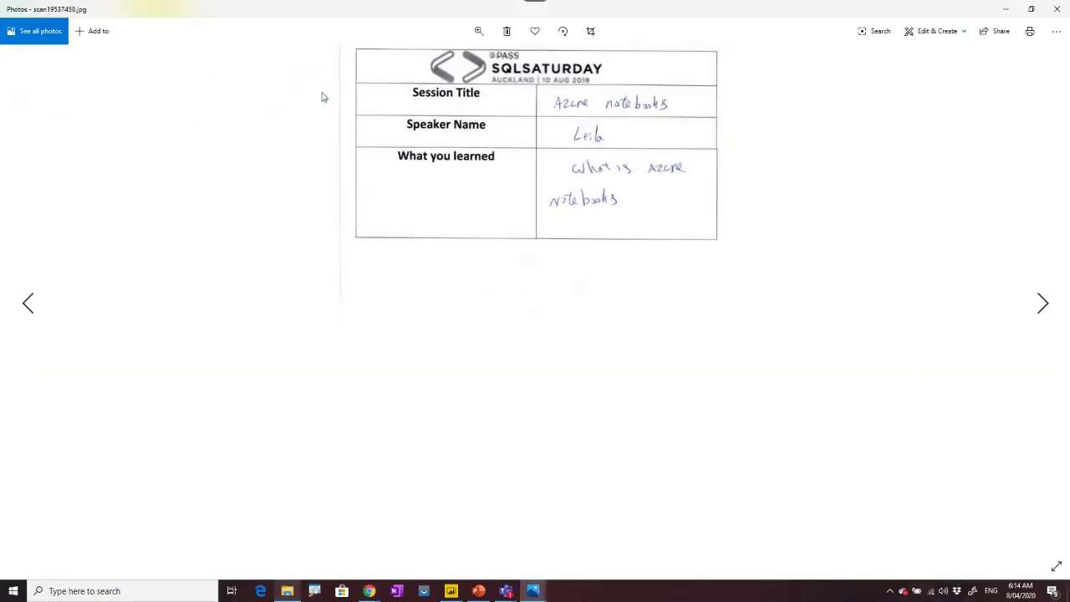
{"action": "key", "text": "Right"}
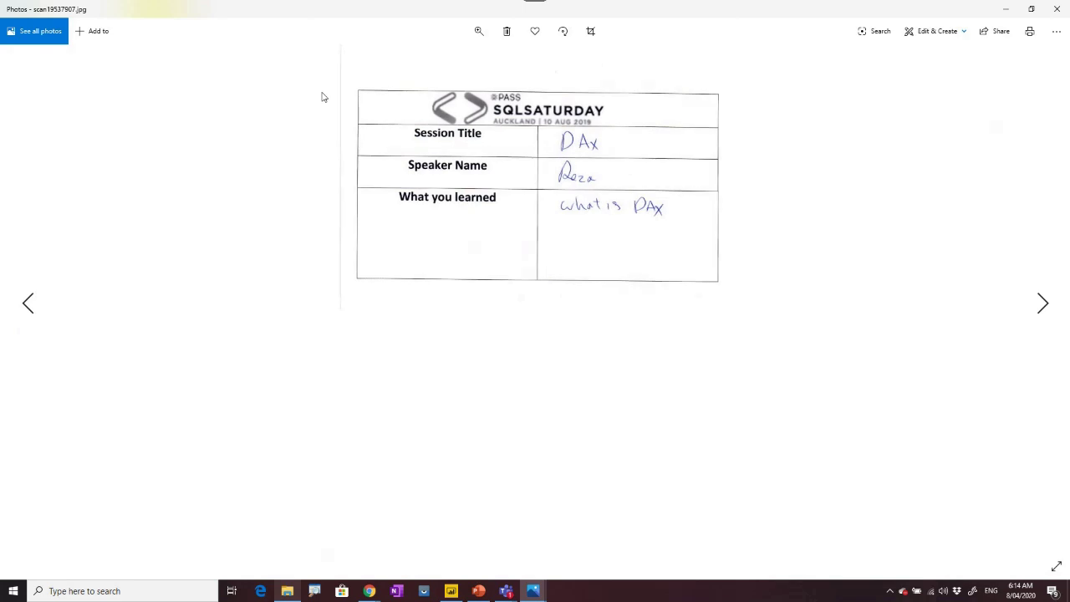
{"action": "key", "text": "Left"}
{"action": "key", "text": "Left"}
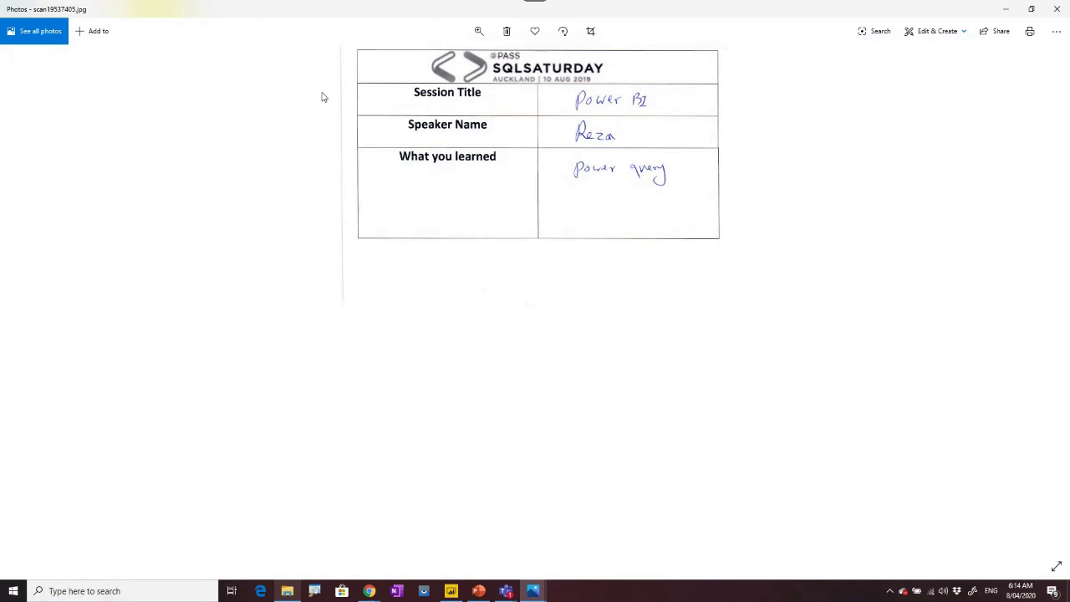
{"action": "key", "text": "Right"}
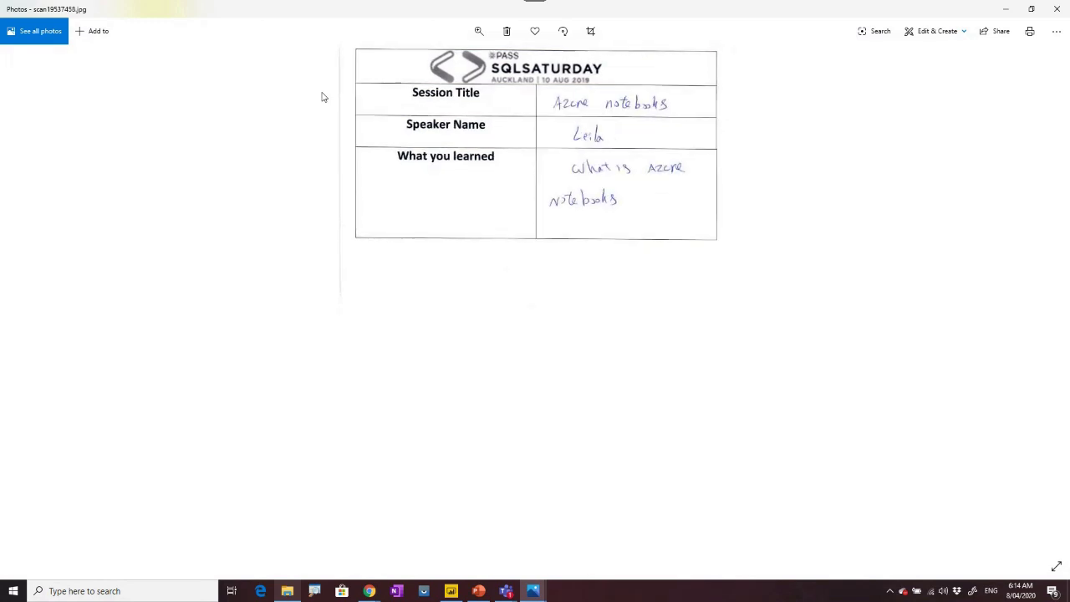
{"action": "key", "text": "Right"}
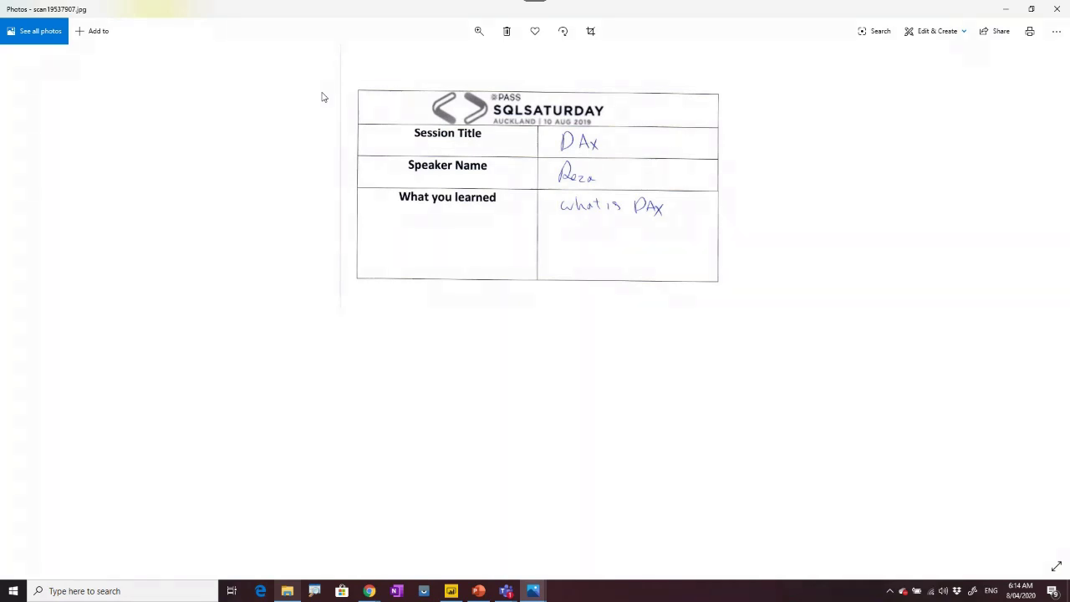
{"action": "key", "text": "Right"}
{"action": "key", "text": "Left"}
{"action": "key", "text": "Left"}
{"action": "key", "text": "Left"}
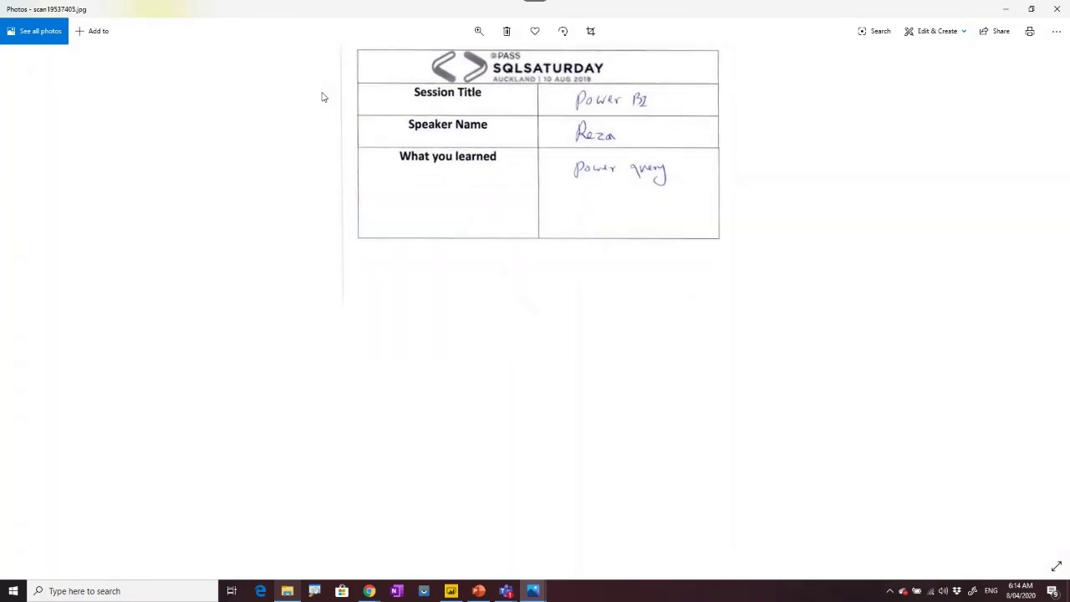
{"action": "key", "text": "Right"}
{"action": "key", "text": "Right"}
{"action": "key", "text": "Right"}
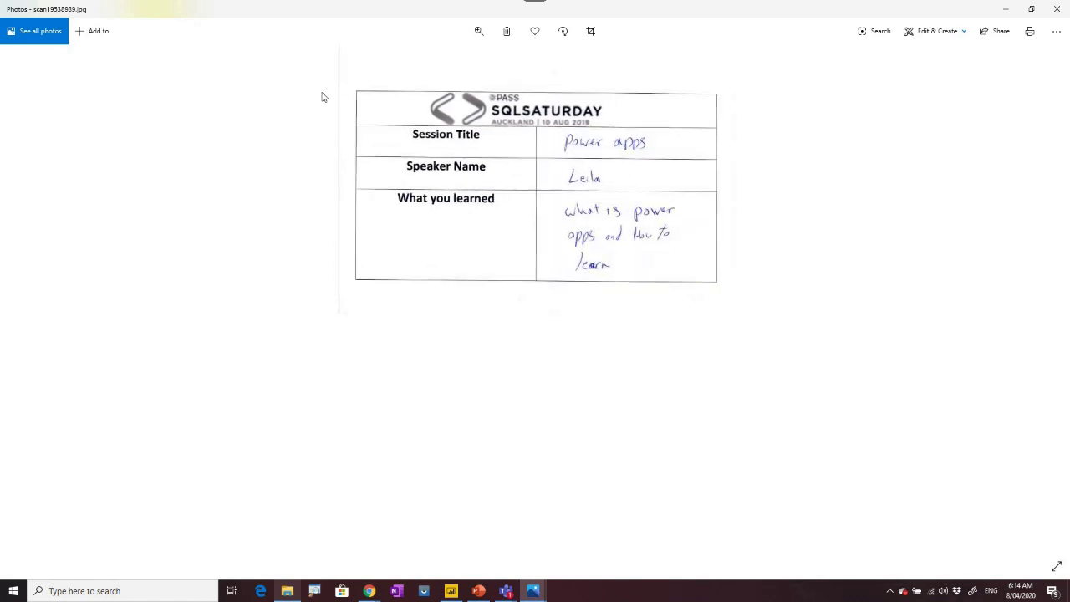
{"action": "left_click", "coordinate": [1005, 8]}
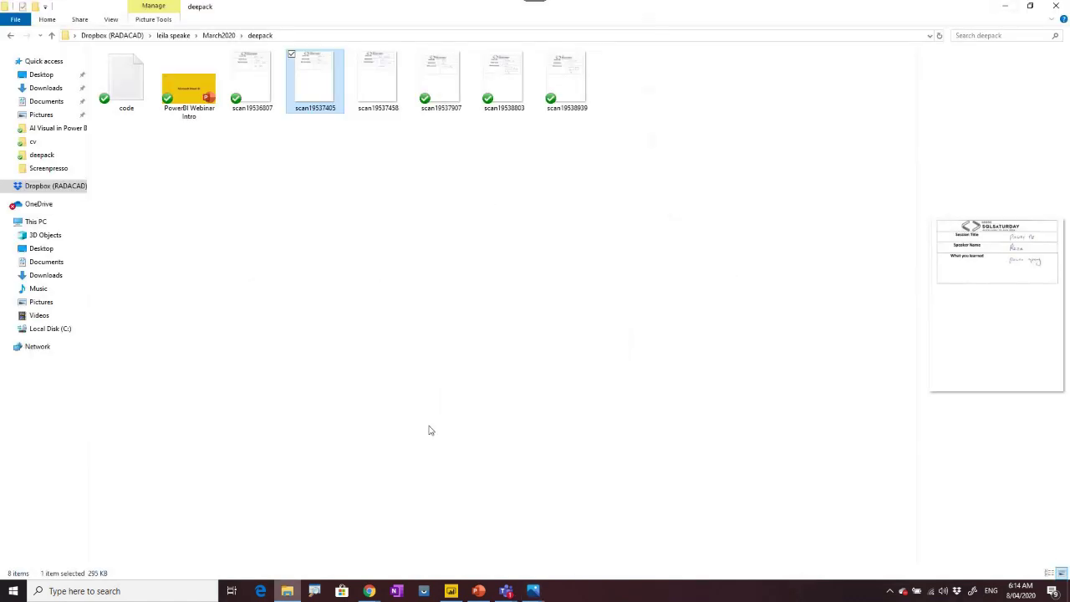
Mark Session Title, Speaker Name and What you learned as the fields to save, then confirm with Done.
{"action": "mouse_move", "coordinate": [369, 591]}
{"action": "left_click", "coordinate": [466, 547]}
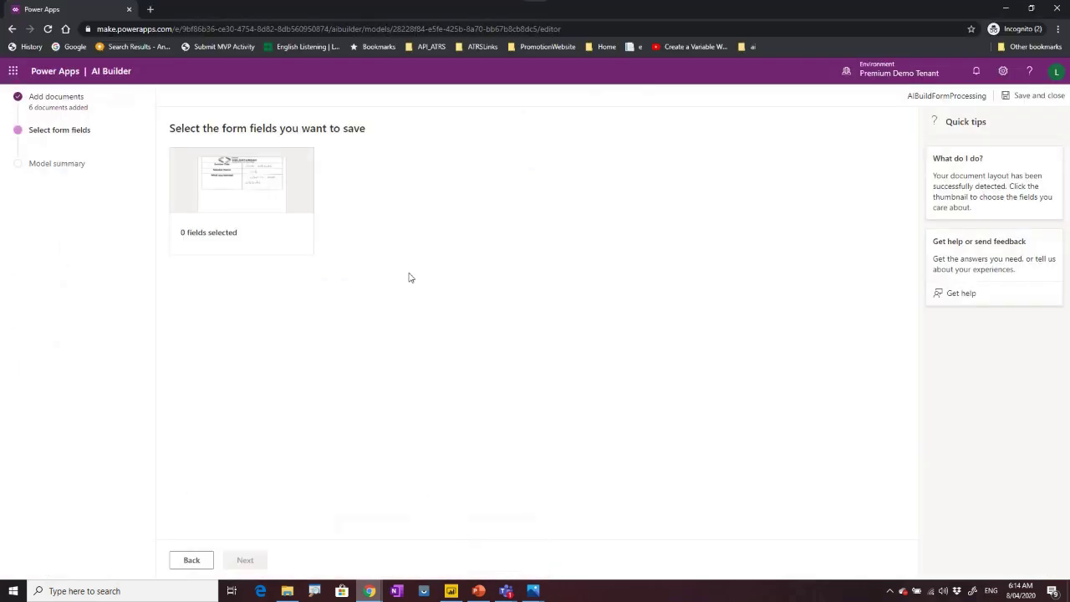
{"action": "left_click", "coordinate": [253, 176]}
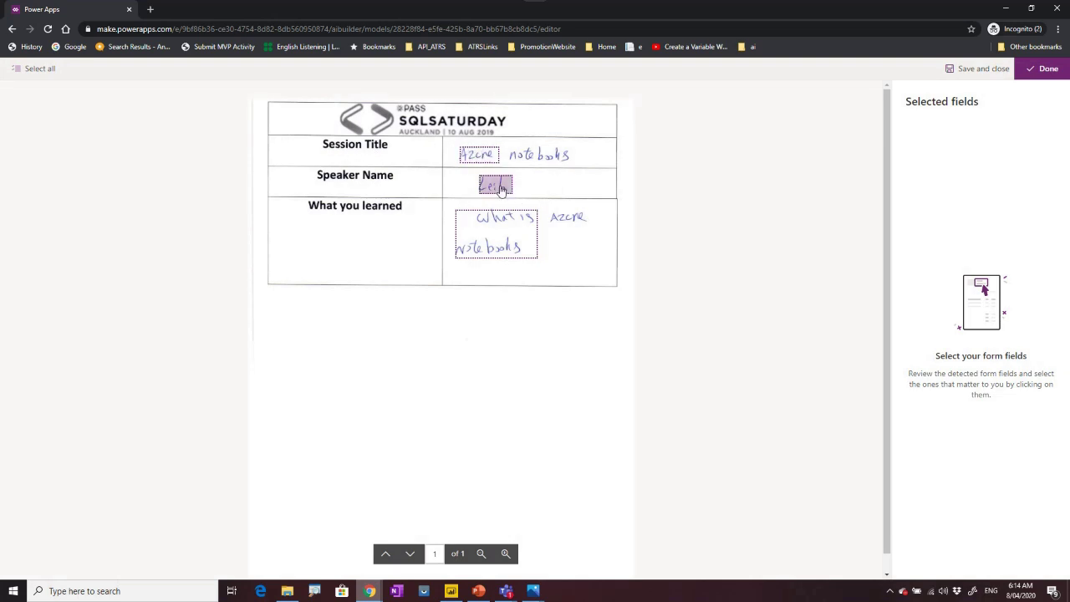
{"action": "left_click", "coordinate": [482, 156]}
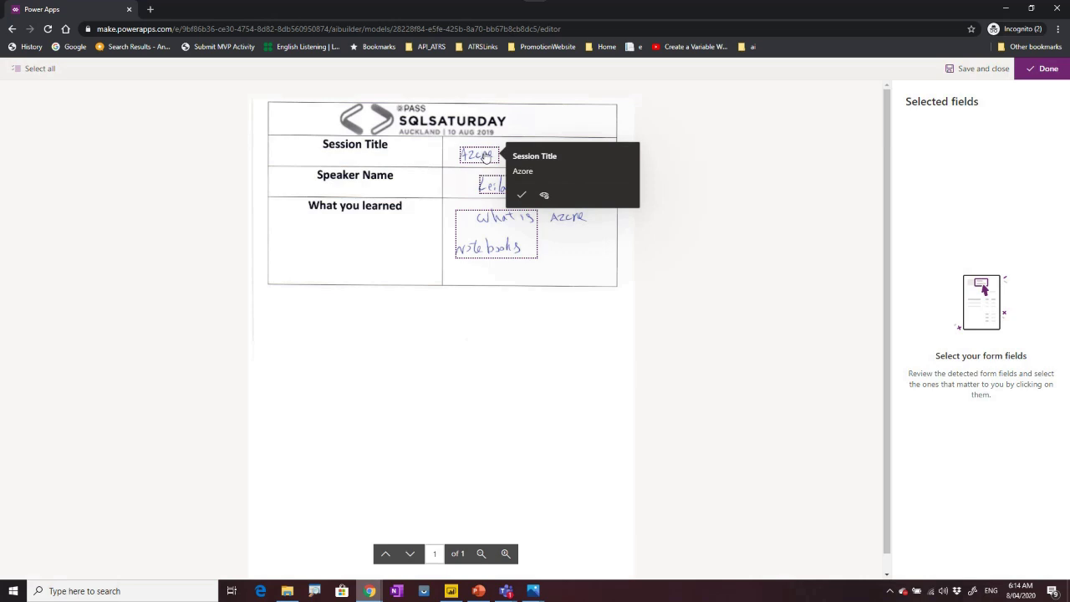
{"action": "left_click", "coordinate": [521, 195]}
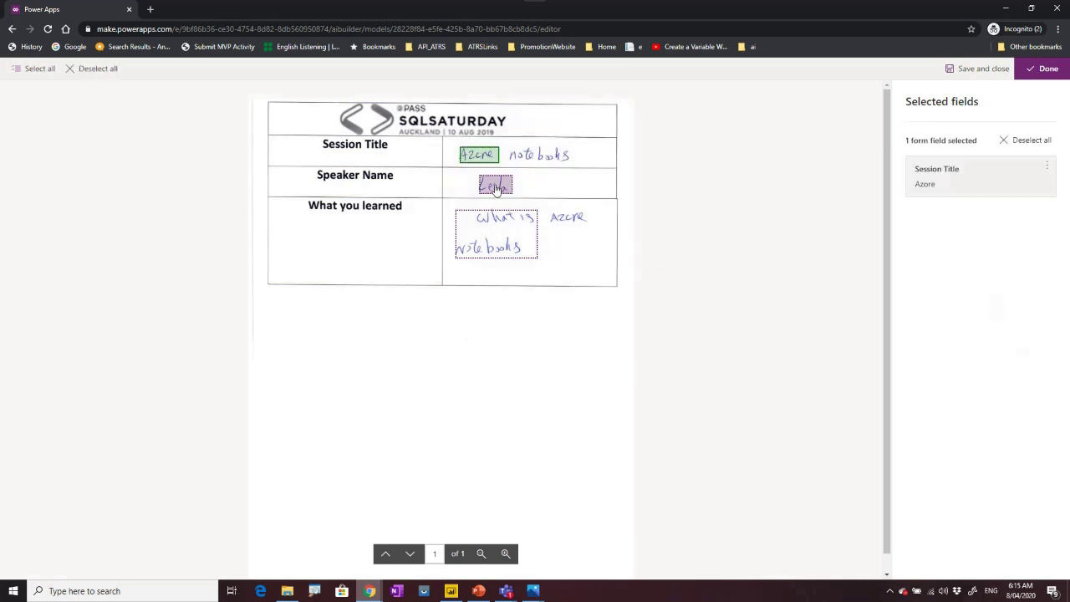
{"action": "left_click", "coordinate": [495, 188]}
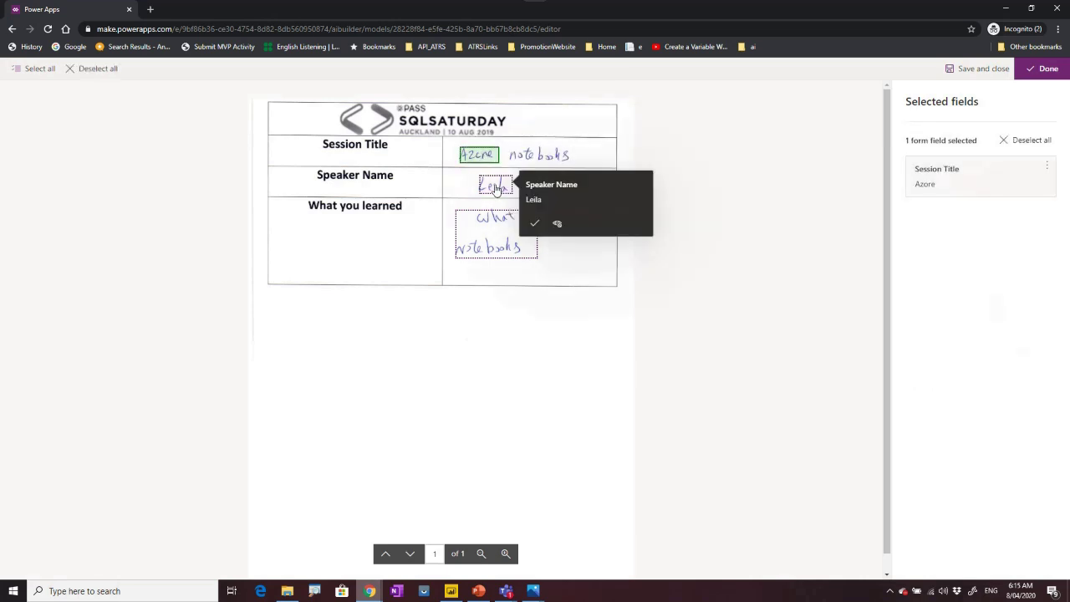
{"action": "left_click", "coordinate": [535, 226]}
{"action": "left_click", "coordinate": [515, 253]}
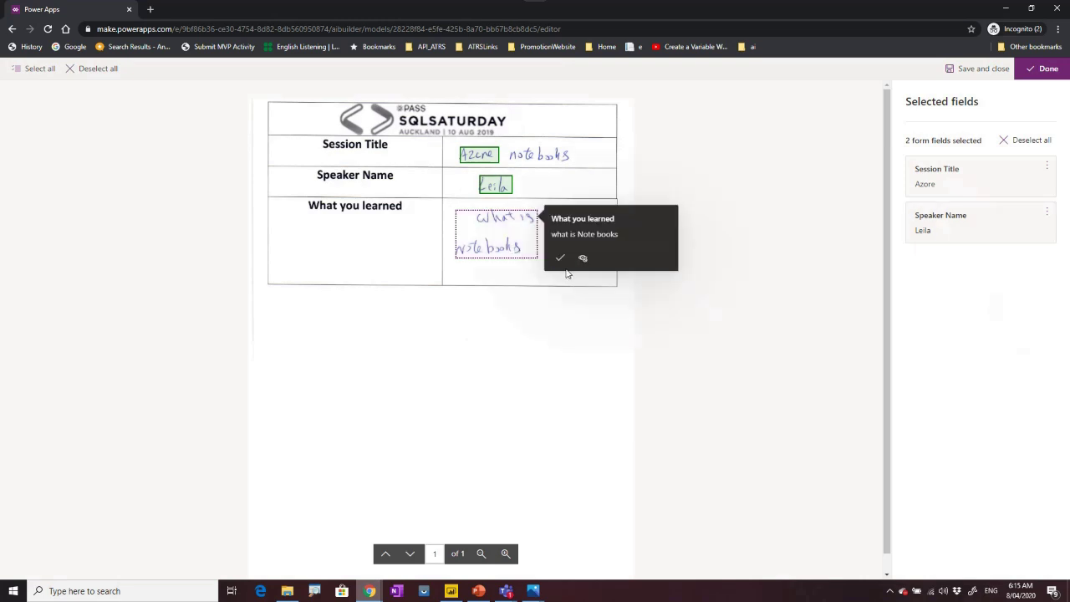
{"action": "left_click", "coordinate": [560, 258]}
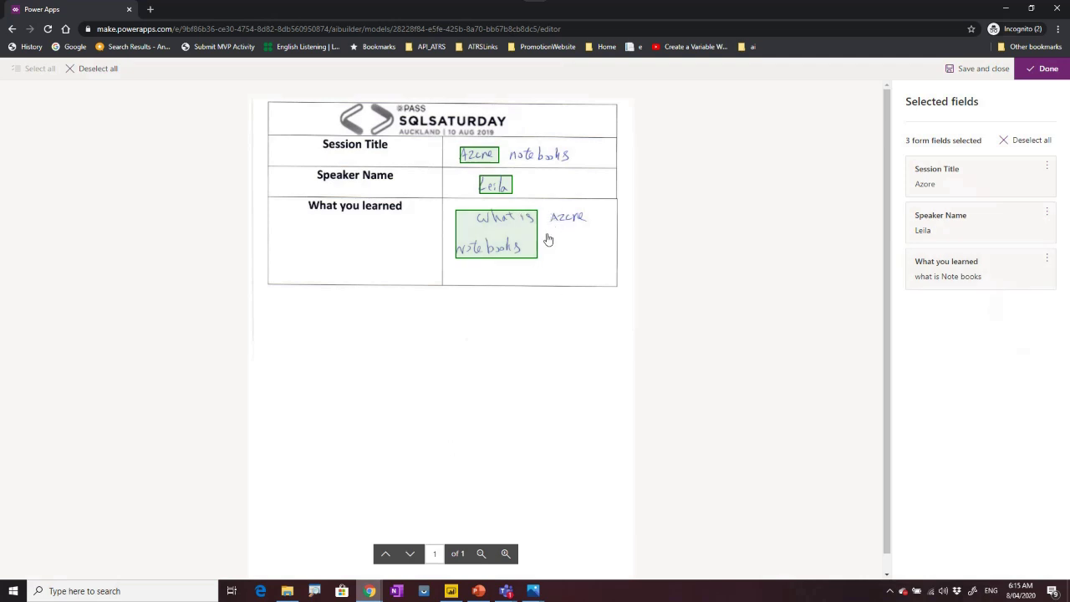
{"action": "left_click", "coordinate": [1049, 69]}
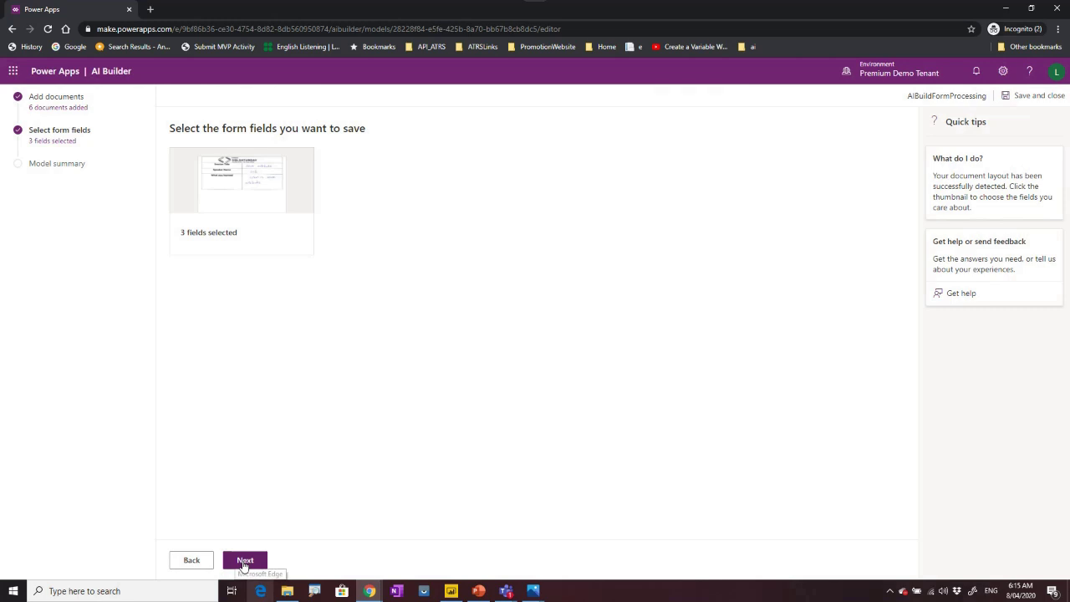
Proceed to the model summary, train AIBuildFormProcessing, and go back to the models list.
{"action": "left_click", "coordinate": [244, 562]}
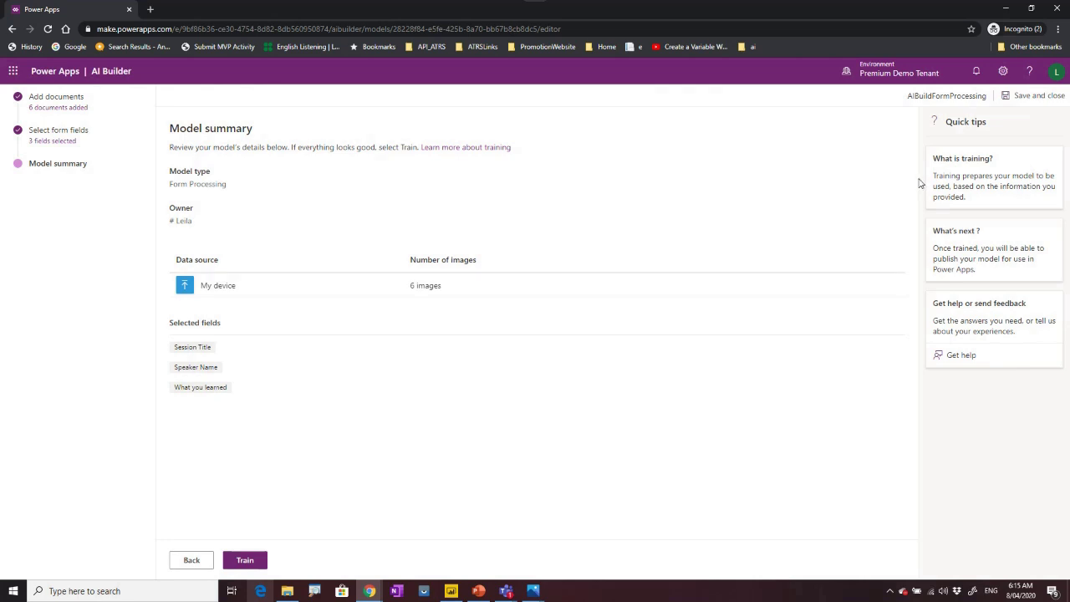
{"action": "left_click", "coordinate": [250, 560]}
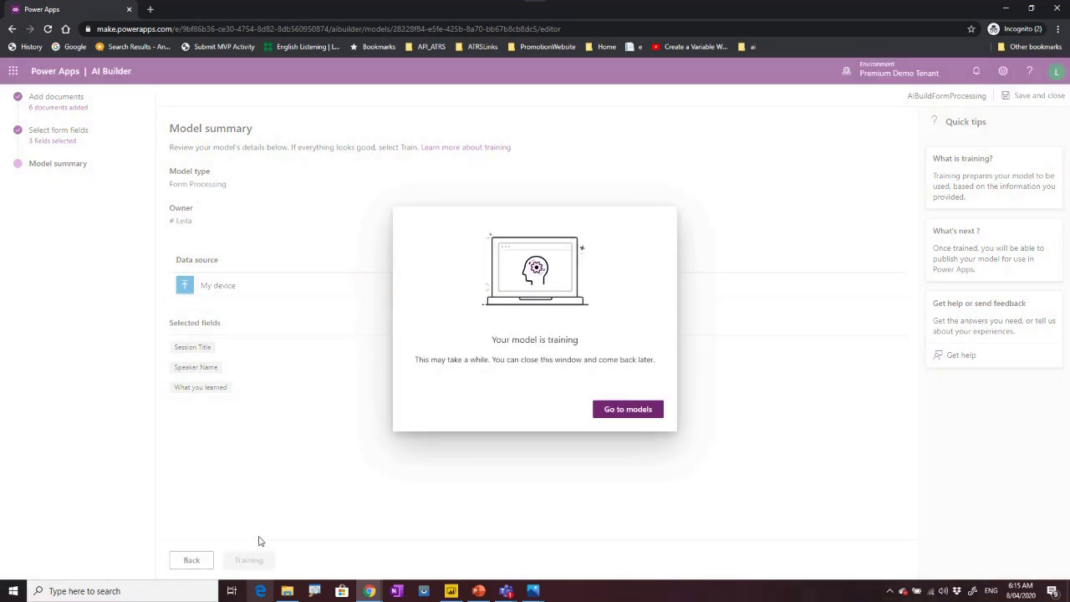
{"action": "left_click", "coordinate": [641, 412]}
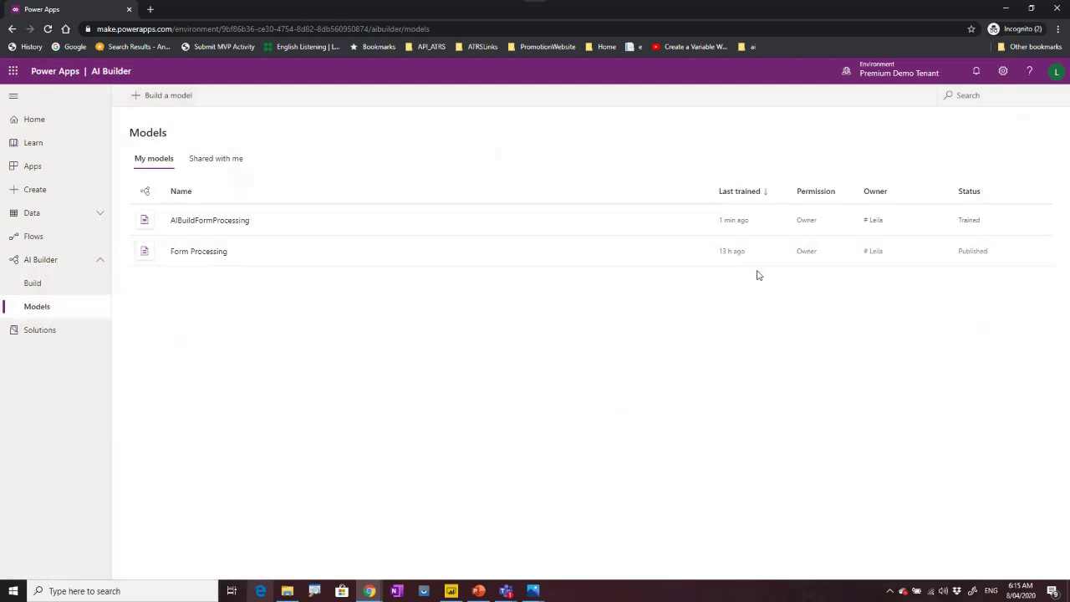
From the Form Processing model's Use model options, create a new flow, then dismiss the panel.
{"action": "left_click", "coordinate": [192, 254]}
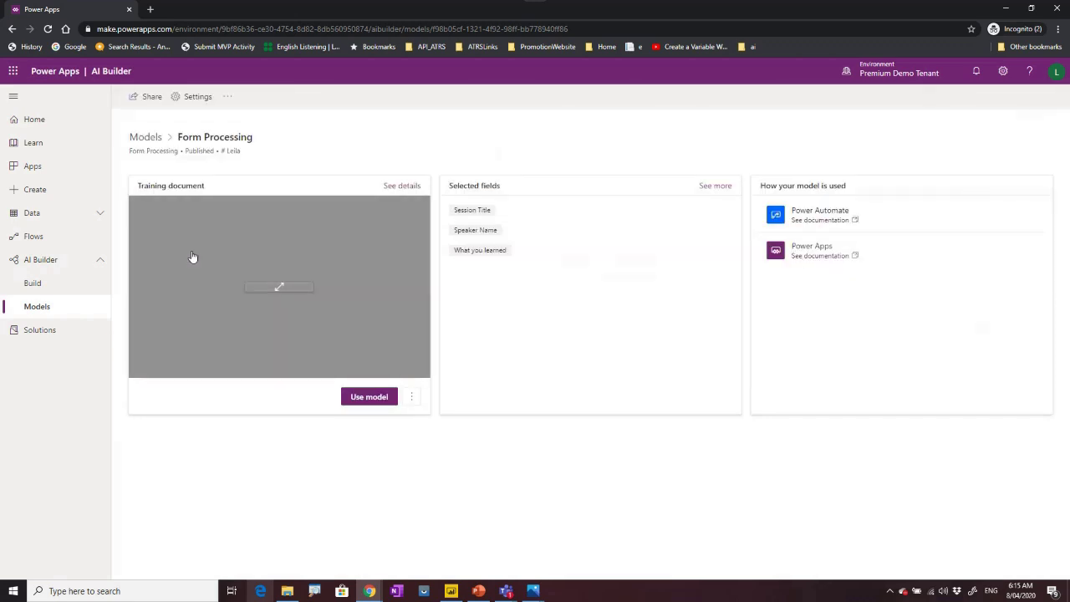
{"action": "left_click", "coordinate": [366, 397]}
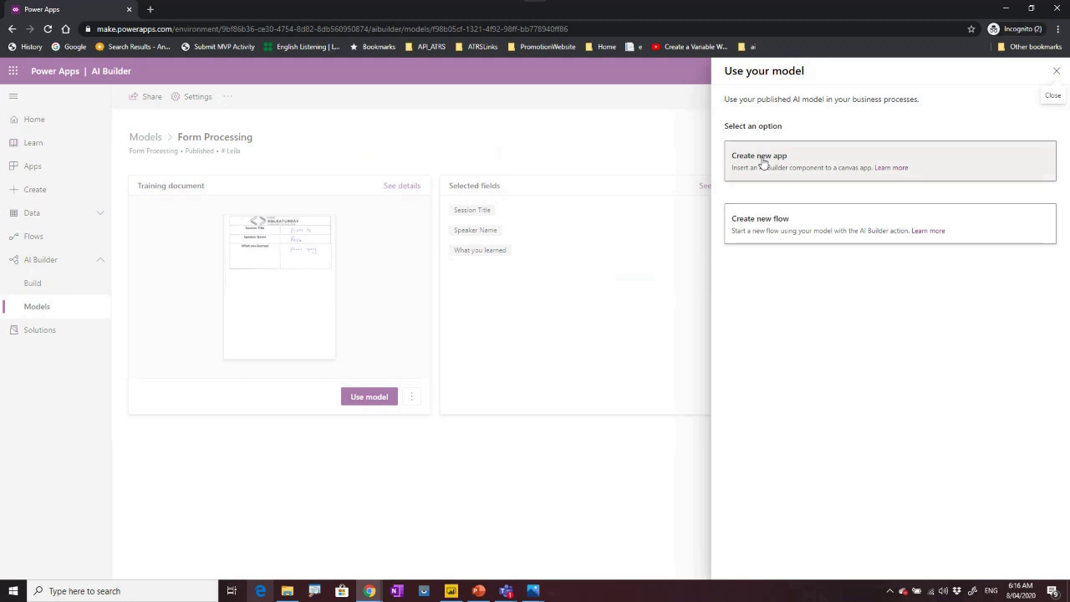
{"action": "left_click", "coordinate": [763, 230]}
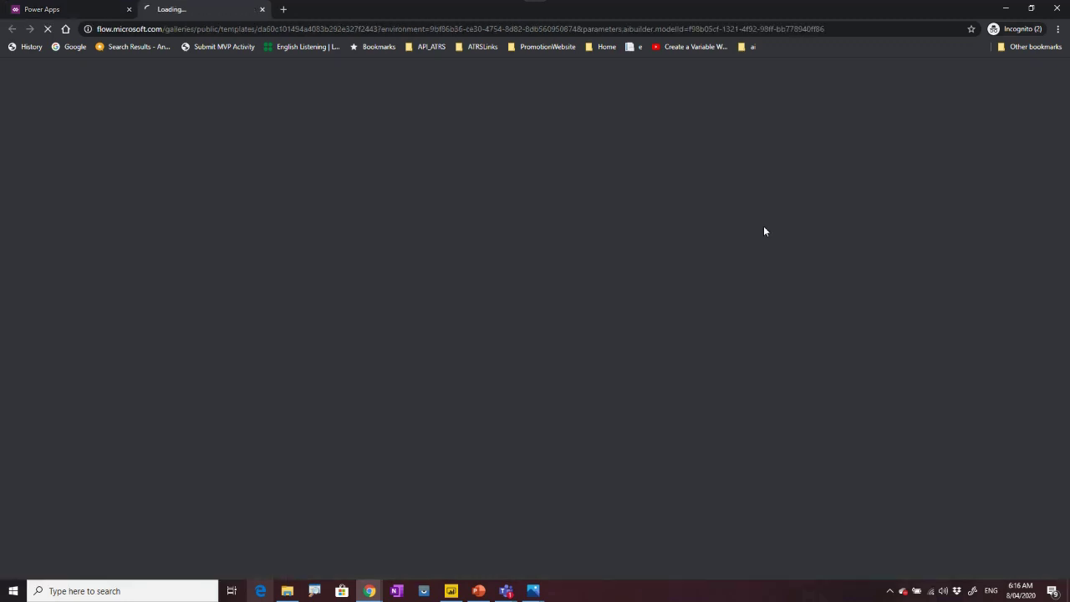
{"action": "left_click", "coordinate": [84, 12]}
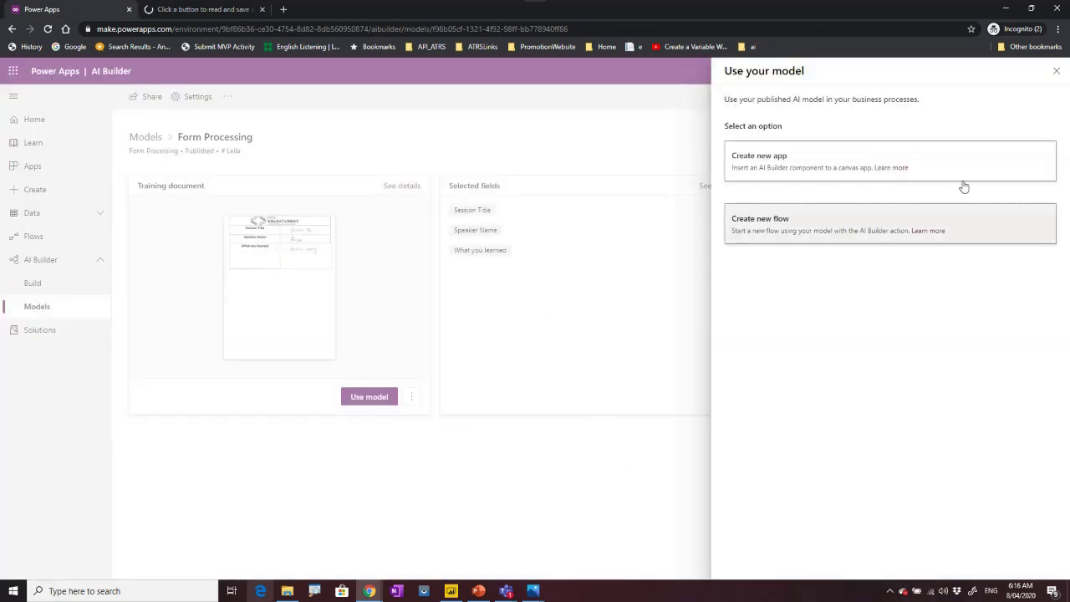
{"action": "left_click", "coordinate": [1056, 72]}
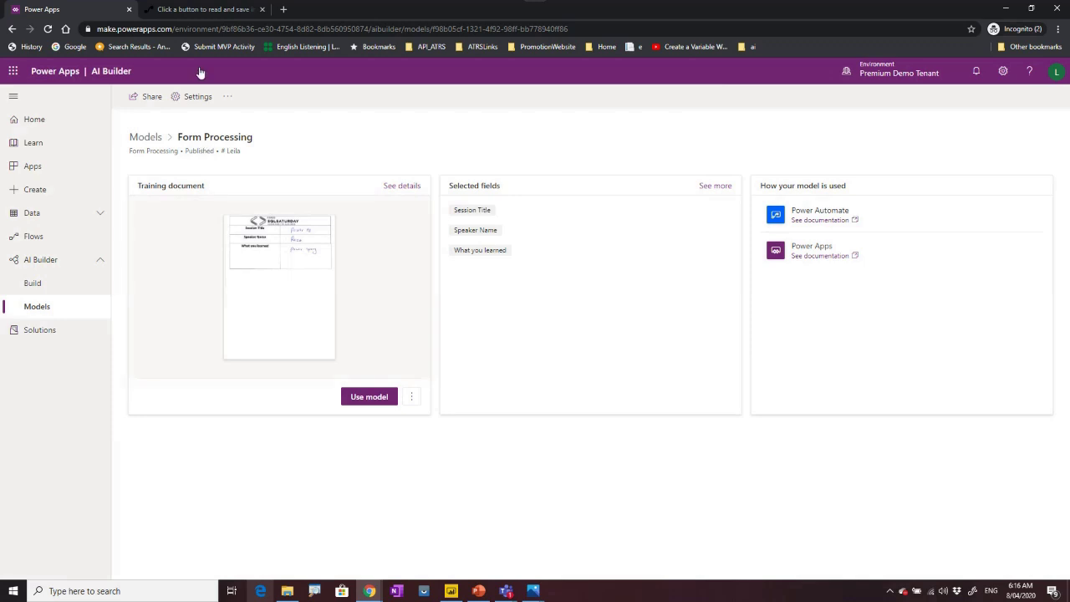
Look over the flow template tab, then return to the Models list via the breadcrumb.
{"action": "left_click", "coordinate": [212, 10]}
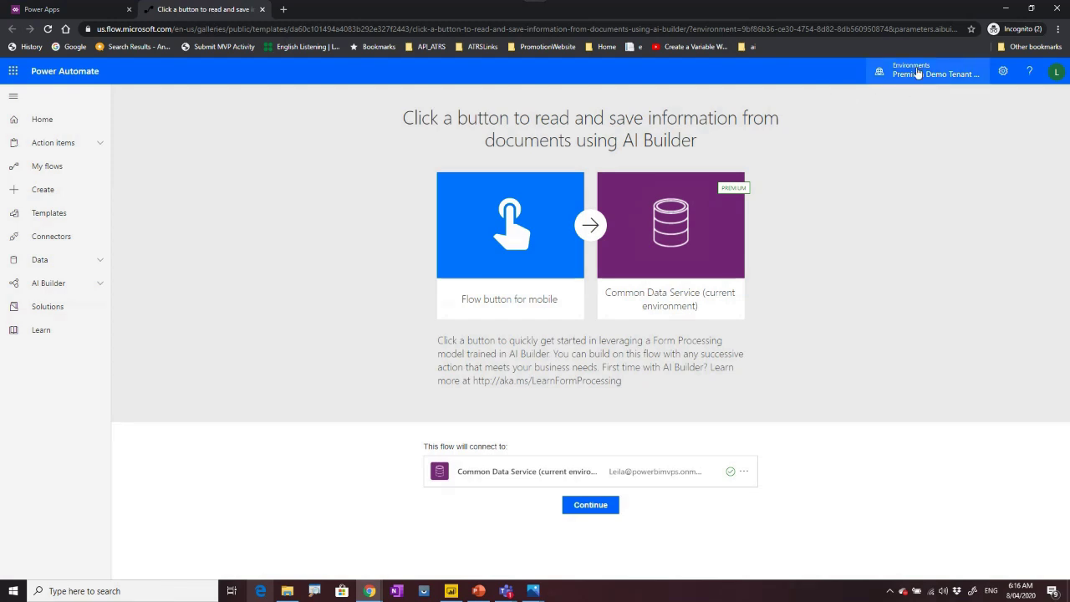
{"action": "left_click", "coordinate": [67, 10]}
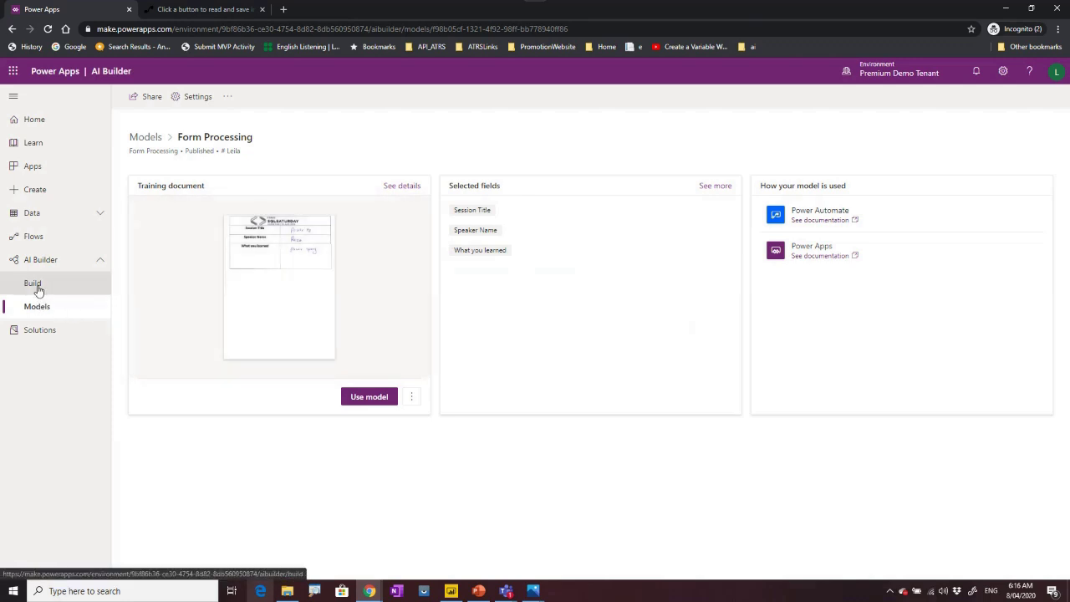
{"action": "left_click", "coordinate": [146, 137]}
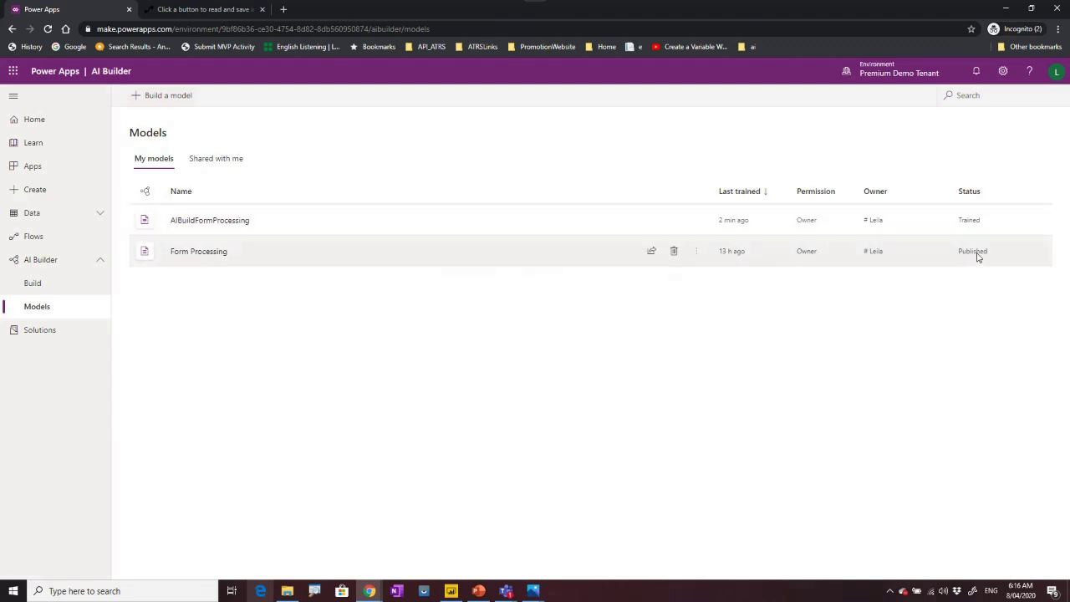
Publish the AIBuildFormProcessing model, close the flow template tab, and view its usage options.
{"action": "left_click", "coordinate": [225, 226]}
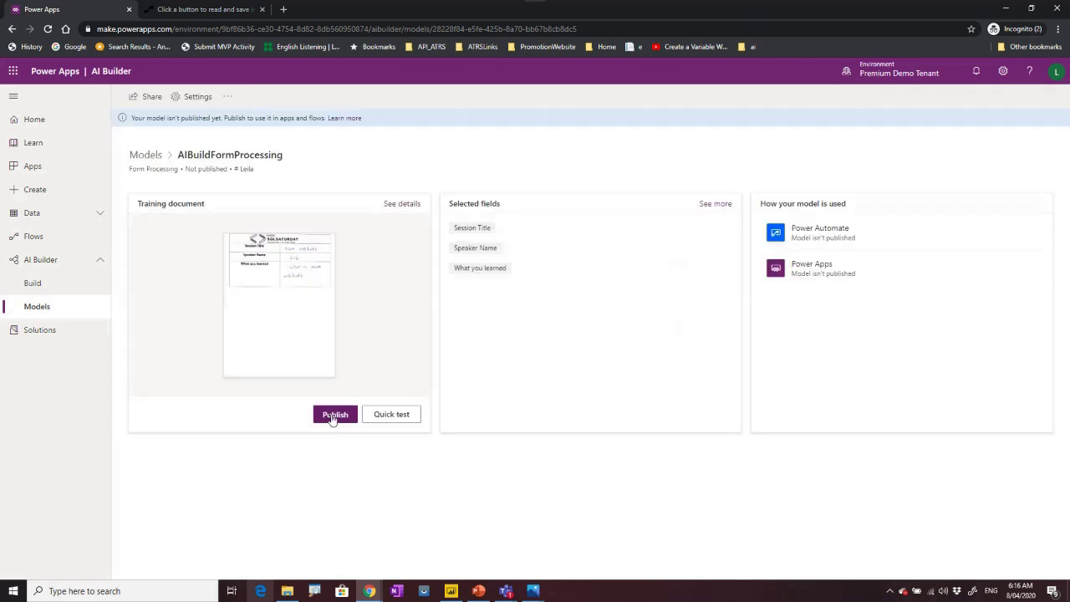
{"action": "left_click", "coordinate": [334, 415]}
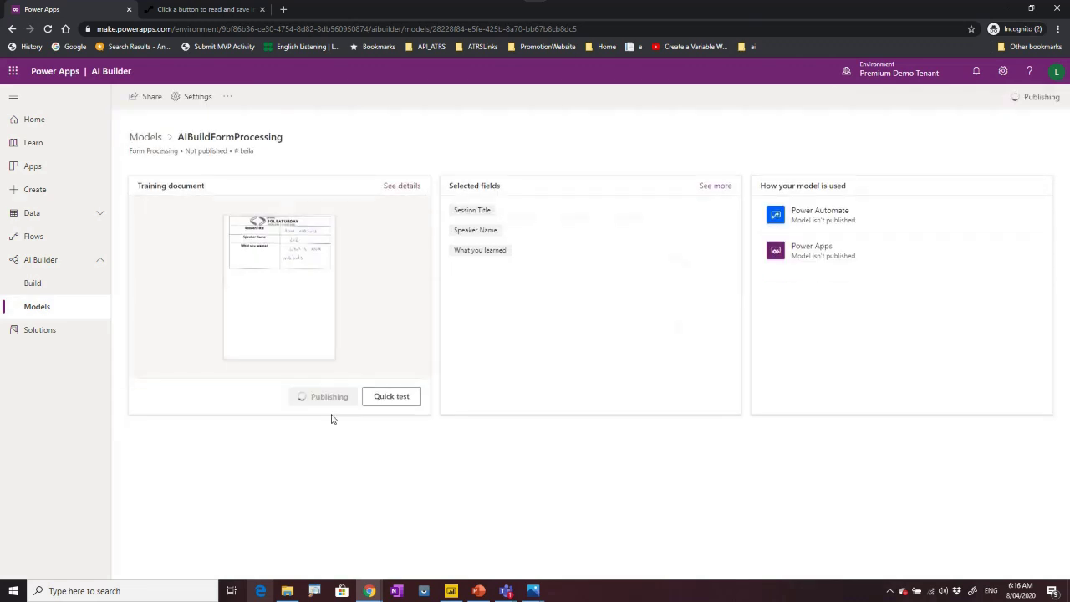
{"action": "left_click", "coordinate": [195, 9]}
{"action": "left_click", "coordinate": [262, 9]}
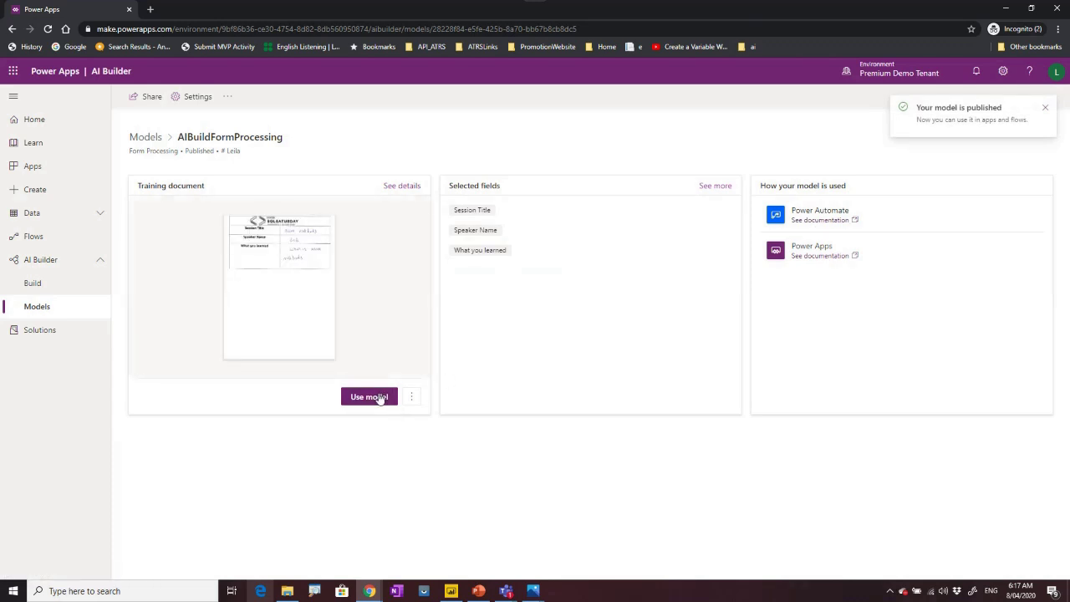
{"action": "left_click", "coordinate": [369, 396]}
Create a new untitled flow in the AIuilder solution, then switch to the PowerPoint presentation.
{"action": "left_click", "coordinate": [769, 224]}
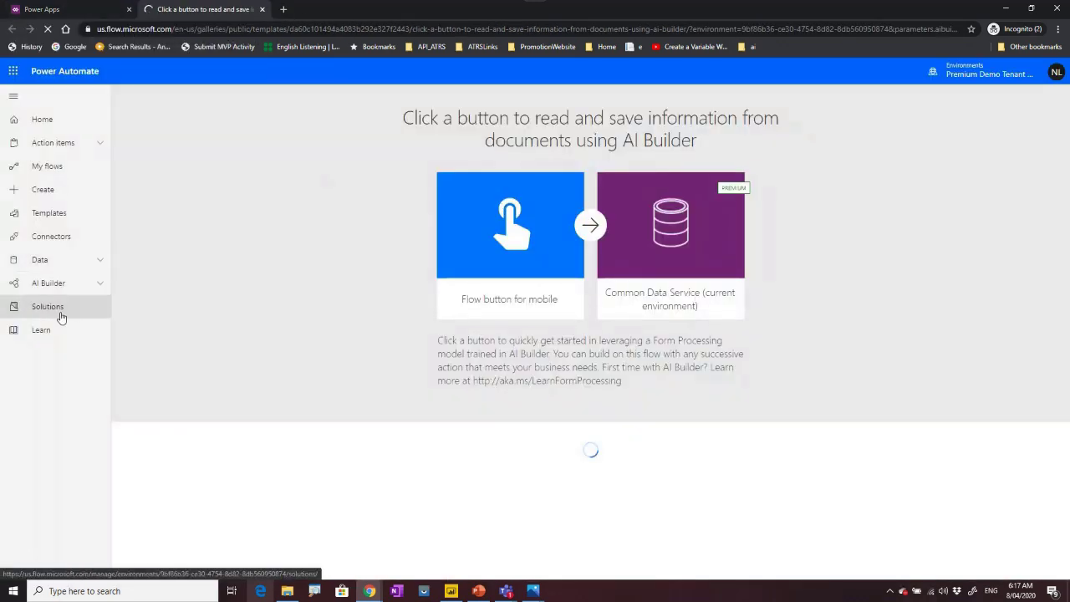
{"action": "left_click", "coordinate": [48, 307]}
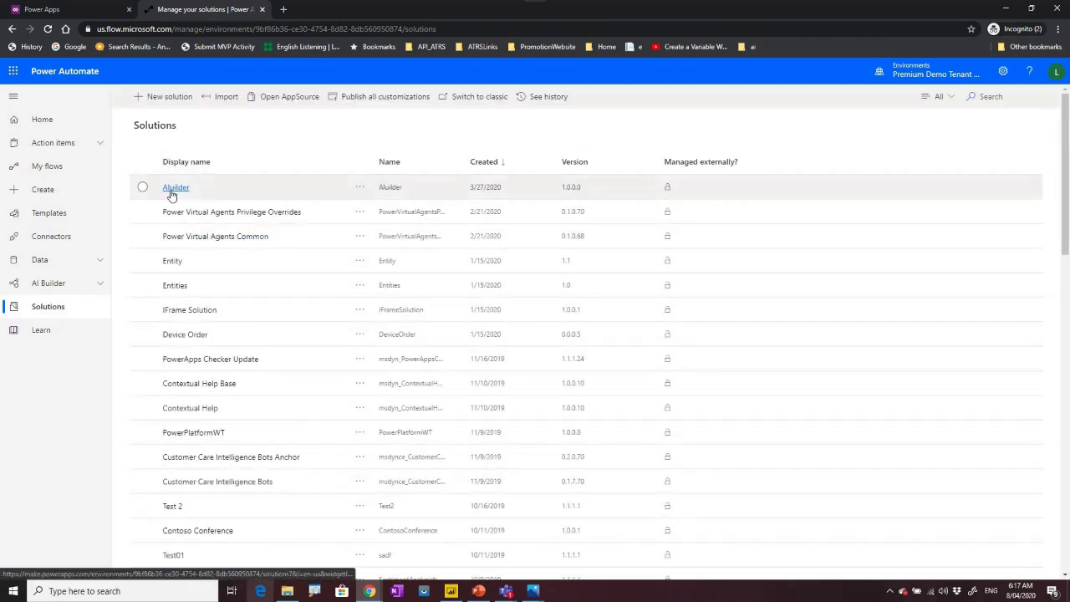
{"action": "left_click", "coordinate": [172, 192]}
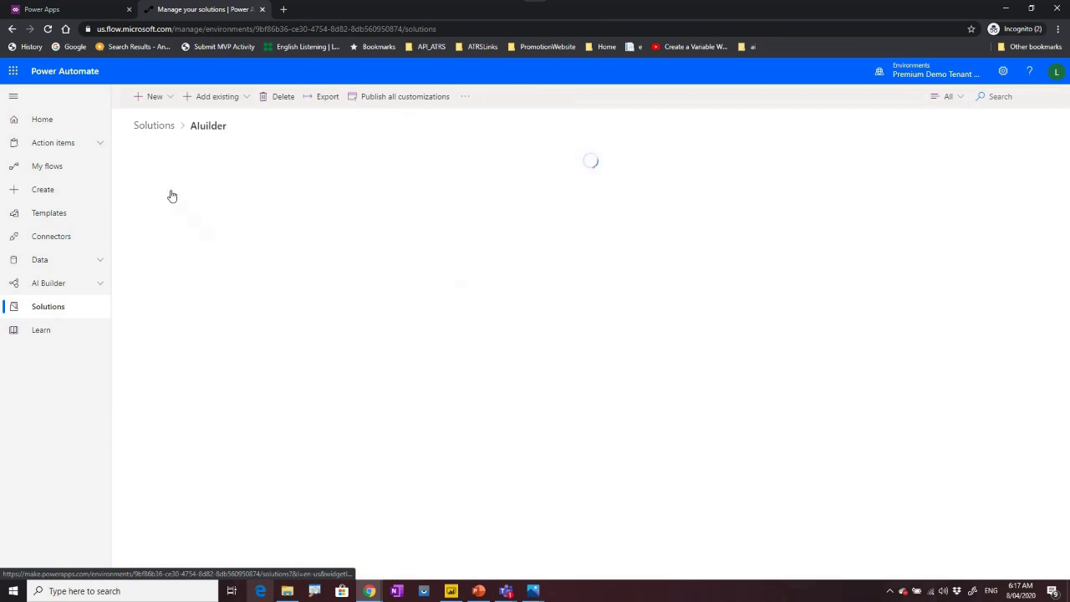
{"action": "left_click", "coordinate": [172, 98]}
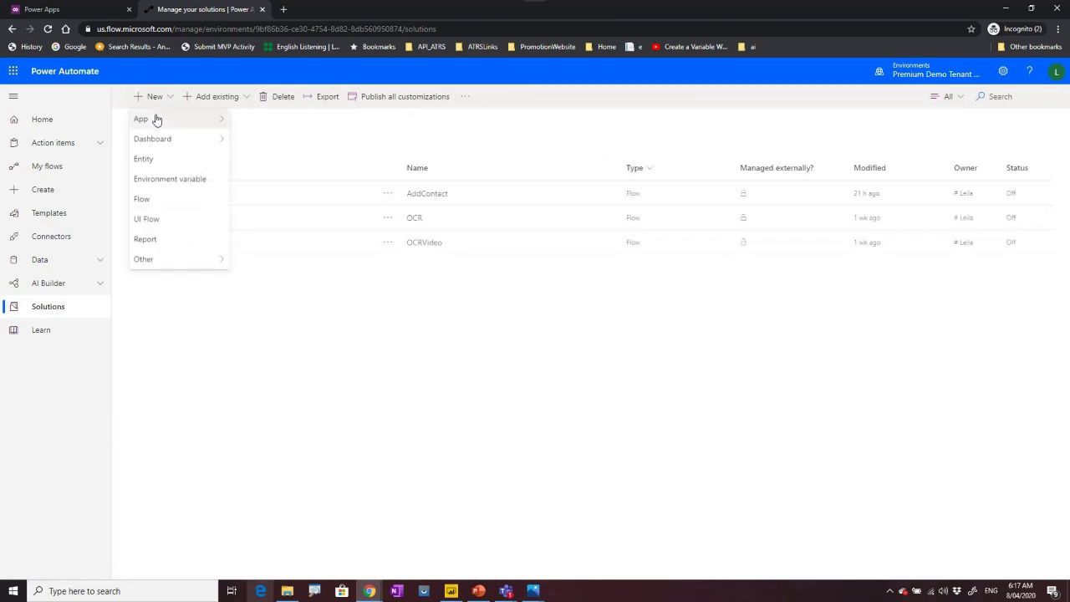
{"action": "mouse_move", "coordinate": [152, 124]}
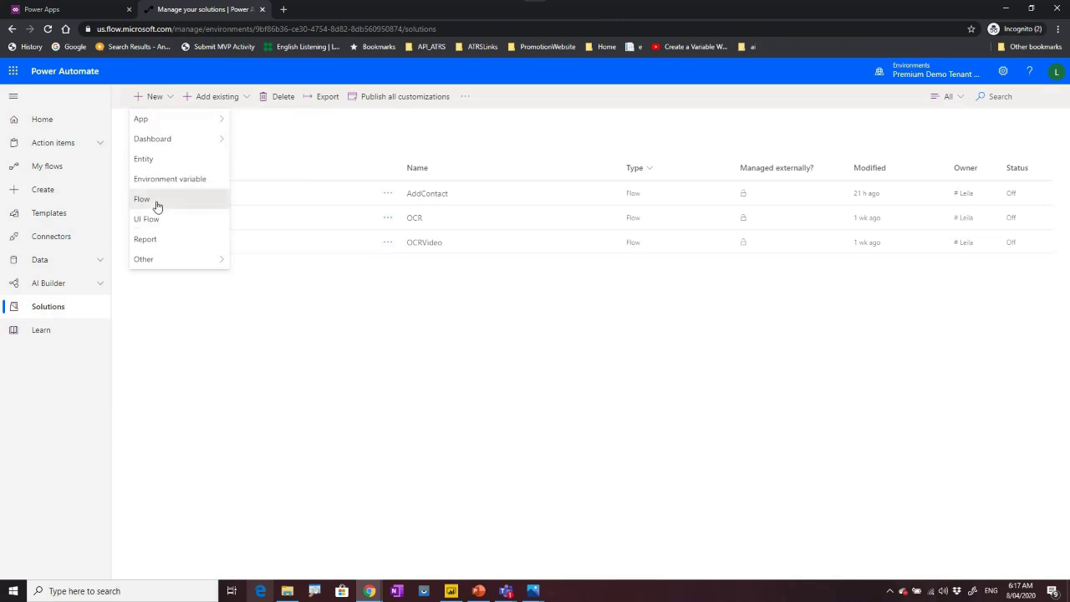
{"action": "left_click", "coordinate": [156, 202]}
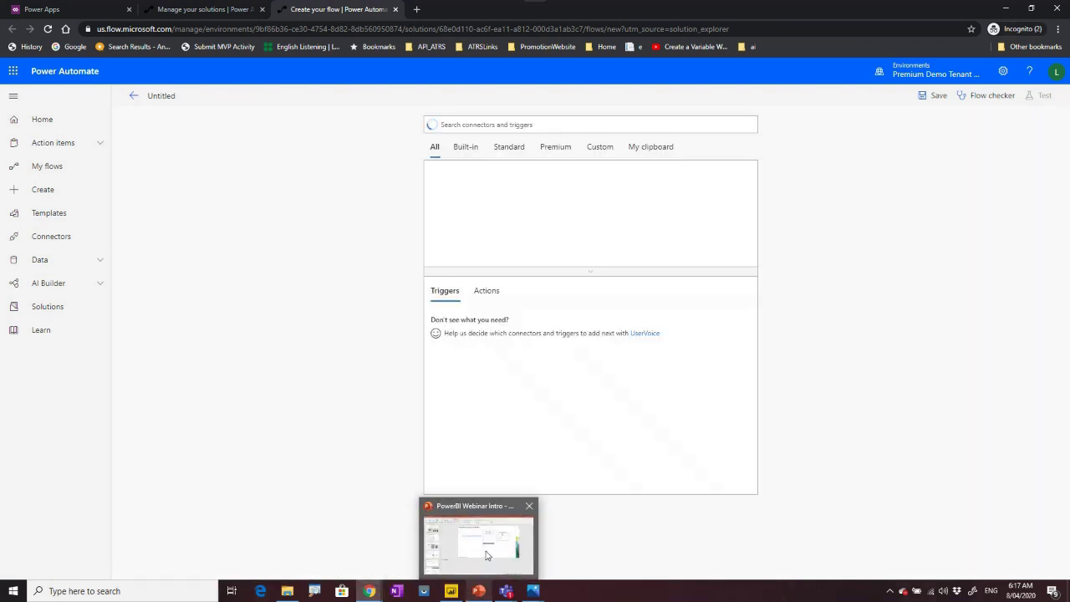
{"action": "left_click", "coordinate": [479, 591]}
Start the slide show from the Using Power Automate slide, declining live subtitles.
{"action": "scroll", "coordinate": [84, 492], "scroll_direction": "down", "scroll_amount": 5}
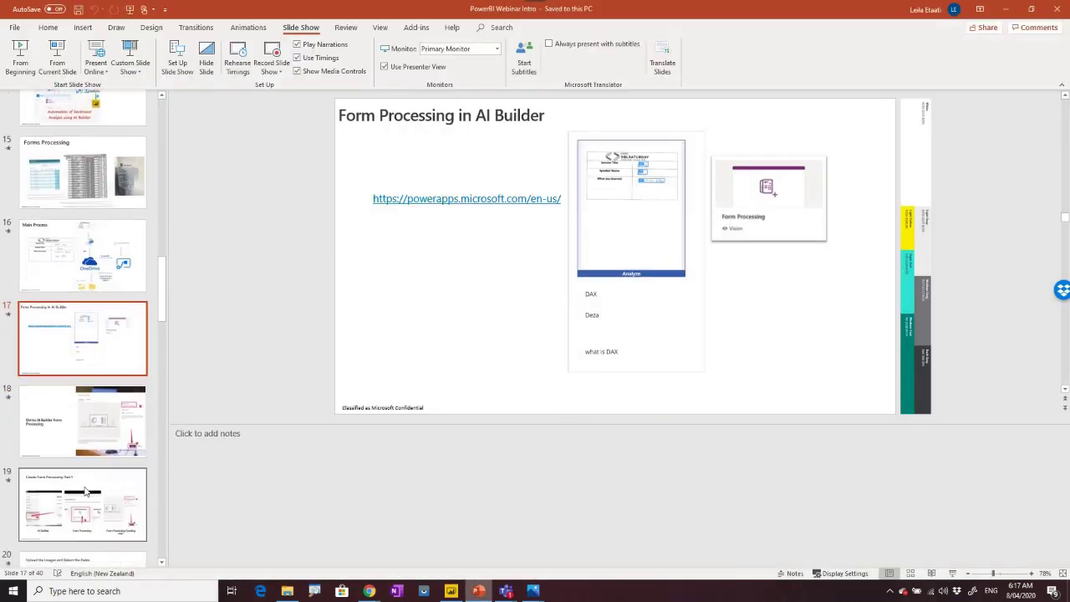
{"action": "scroll", "coordinate": [85, 492], "scroll_direction": "down", "scroll_amount": 8}
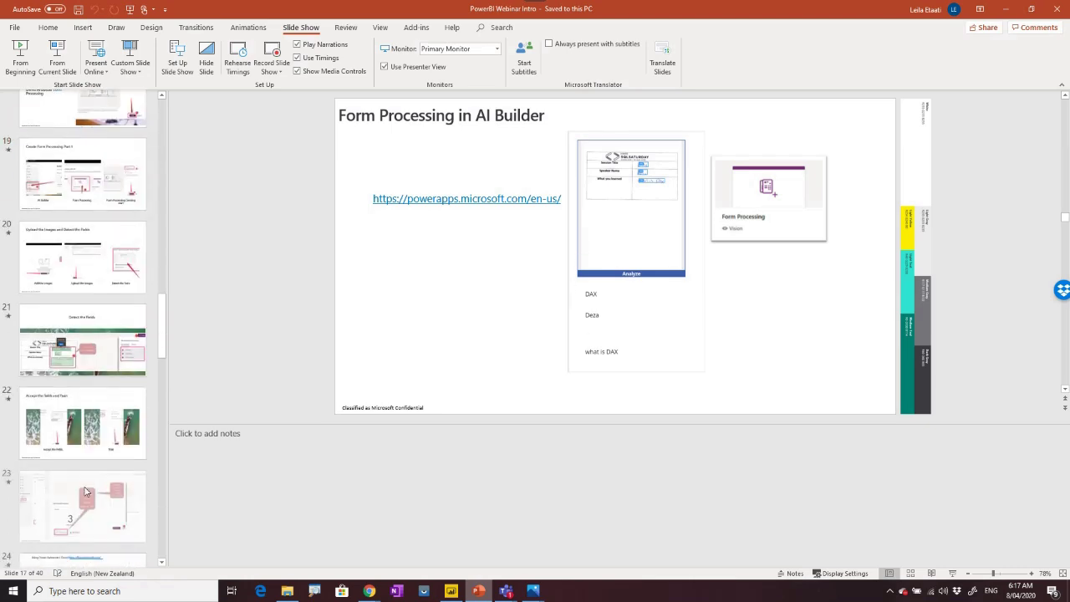
{"action": "left_click", "coordinate": [83, 168]}
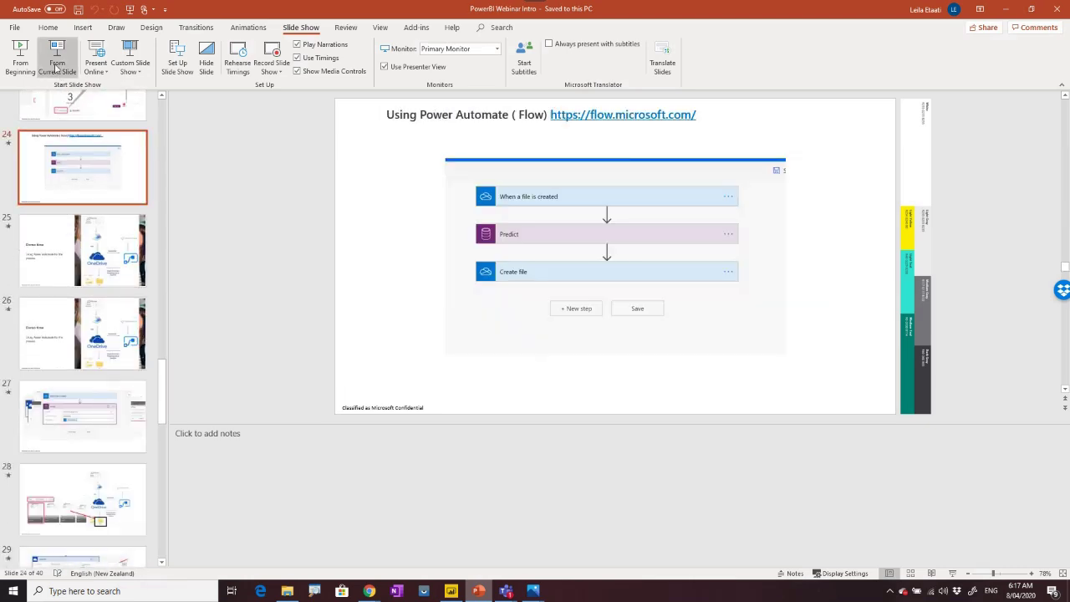
{"action": "left_click", "coordinate": [57, 56]}
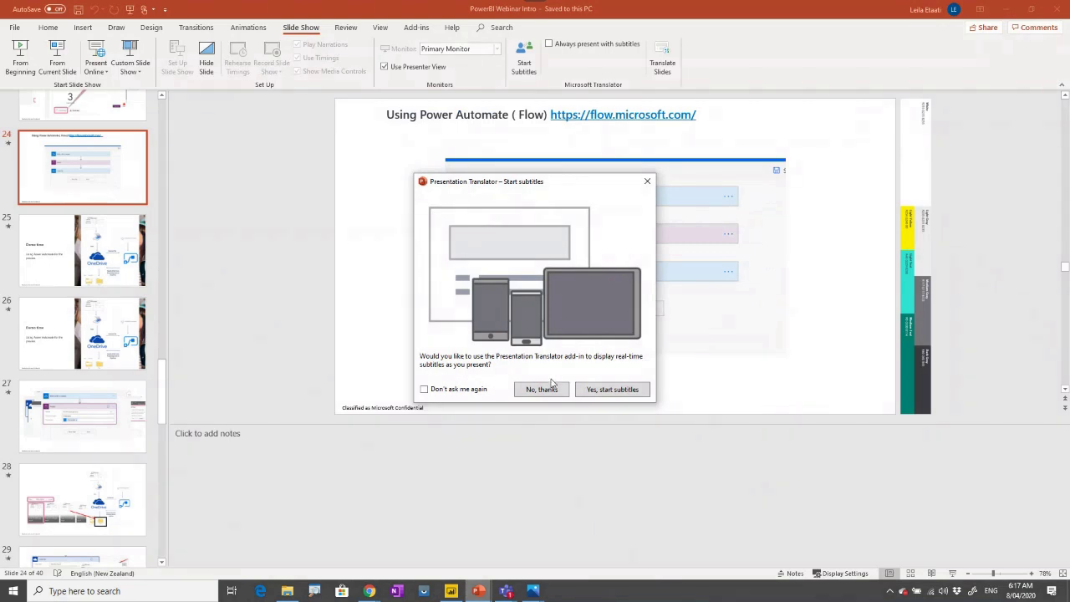
{"action": "left_click", "coordinate": [540, 394]}
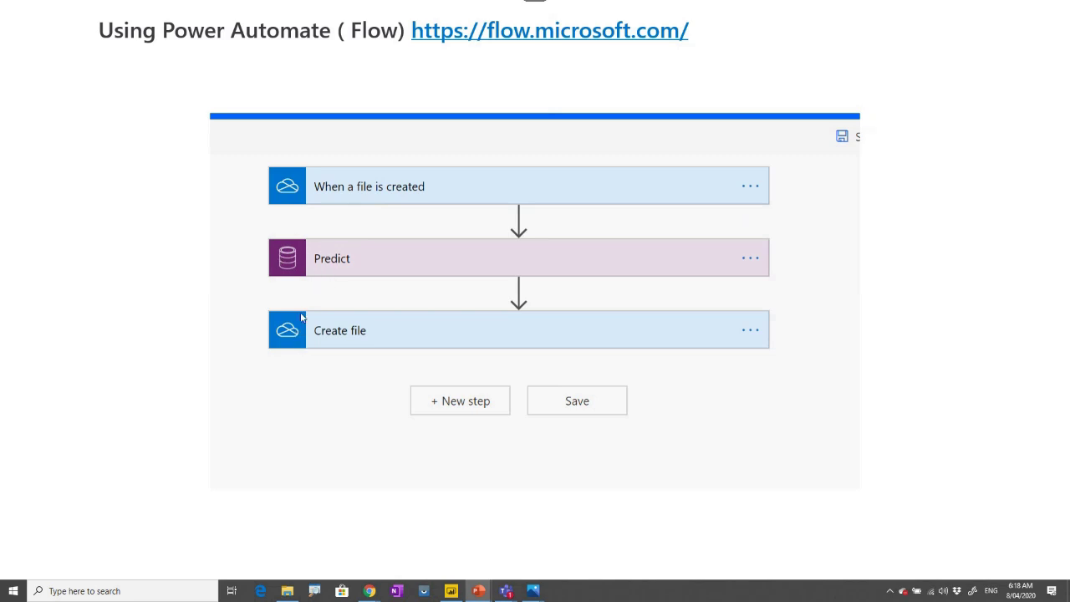
Advance one slide, end the show, select the Demo time slide and minimise PowerPoint.
{"action": "left_click", "coordinate": [358, 341]}
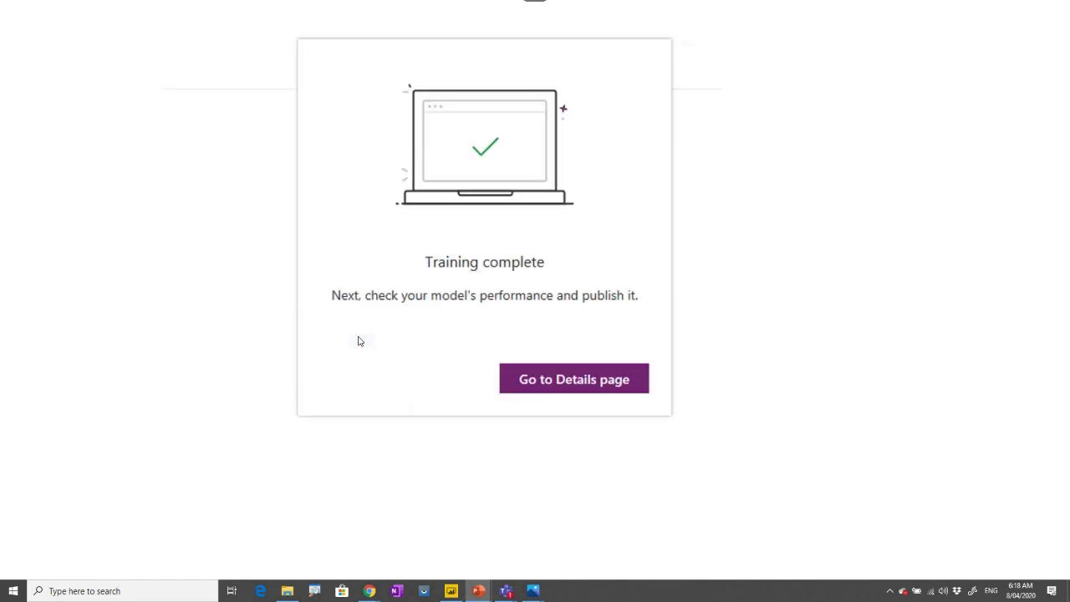
{"action": "key", "text": "Escape"}
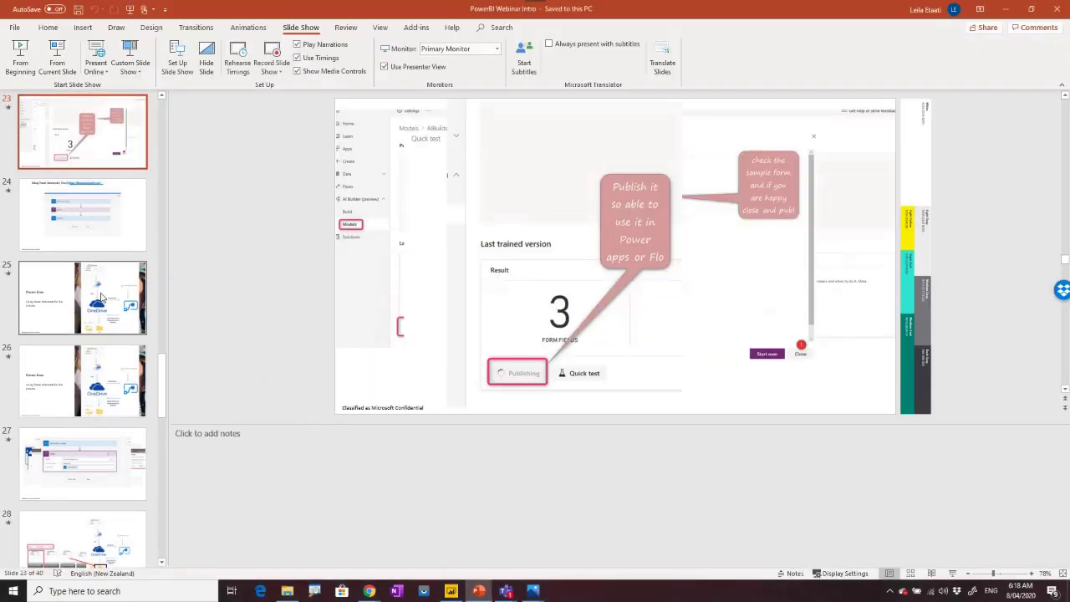
{"action": "left_click", "coordinate": [83, 298]}
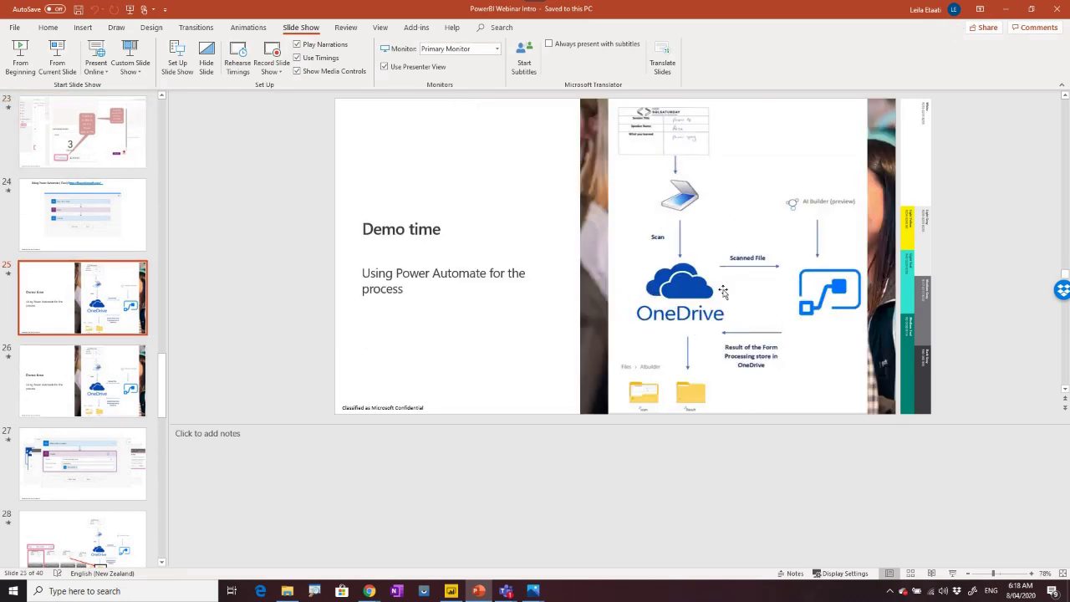
{"action": "left_click", "coordinate": [1003, 9]}
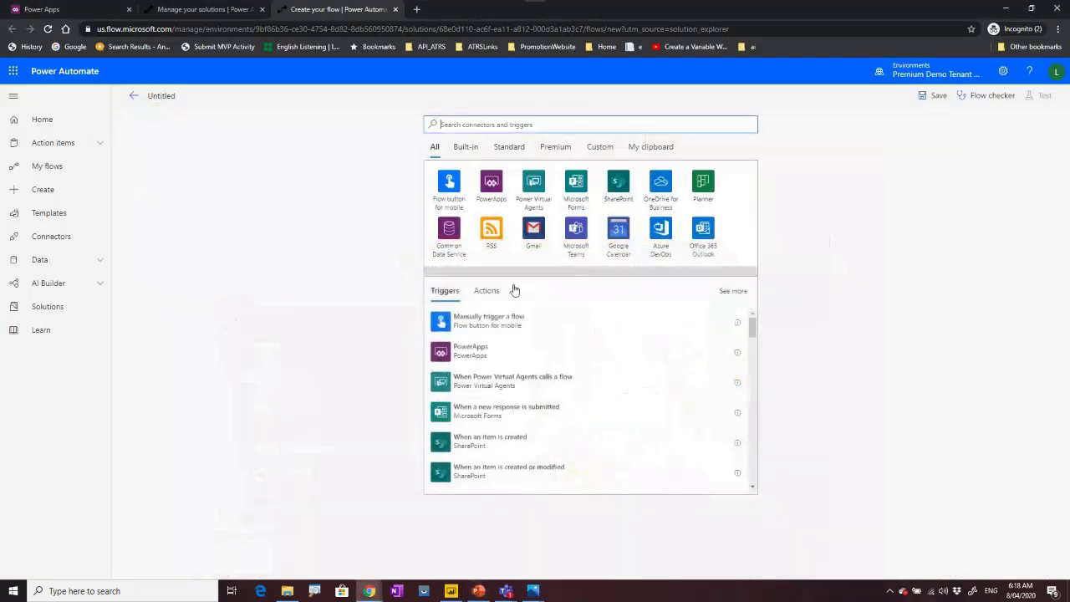
Add the OneDrive for Business 'When a file is created' trigger, found by searching 'onedrive'.
{"action": "left_click", "coordinate": [476, 123]}
{"action": "type", "text": "onedrive"}
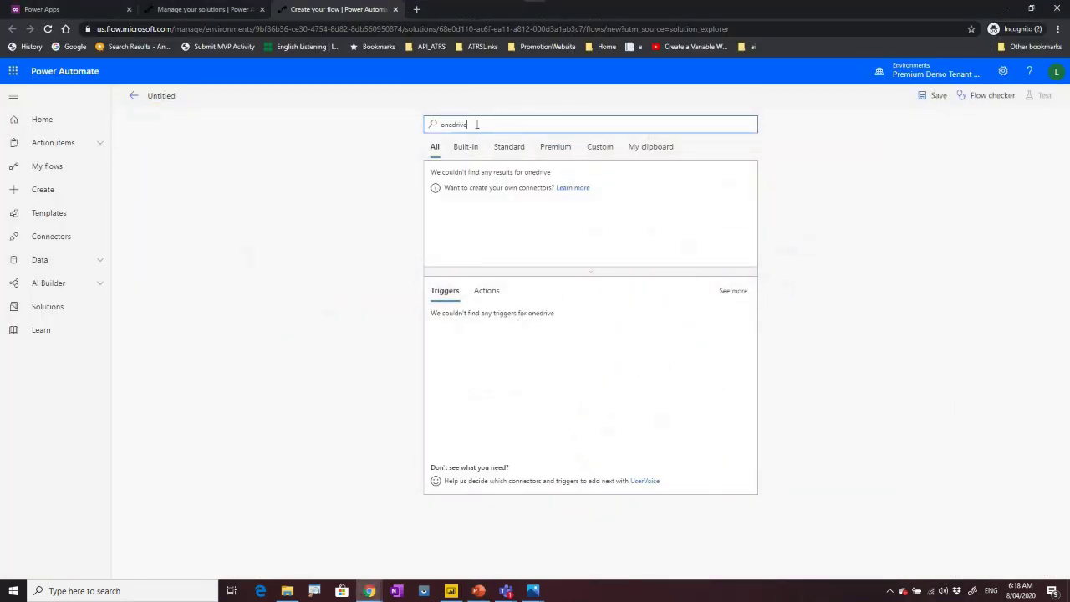
{"action": "left_click", "coordinate": [489, 186]}
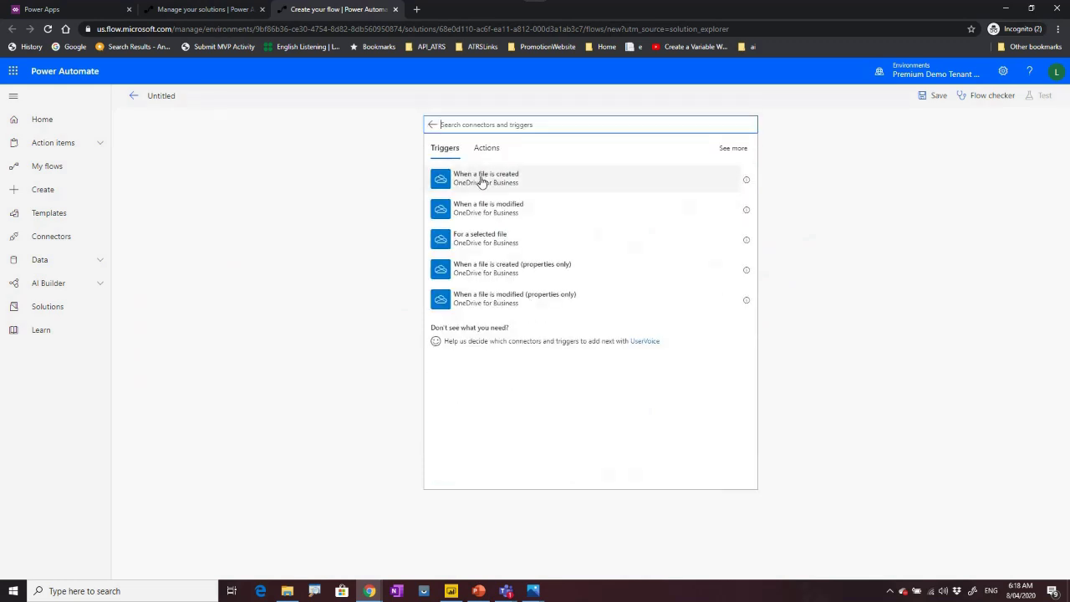
{"action": "left_click", "coordinate": [488, 188]}
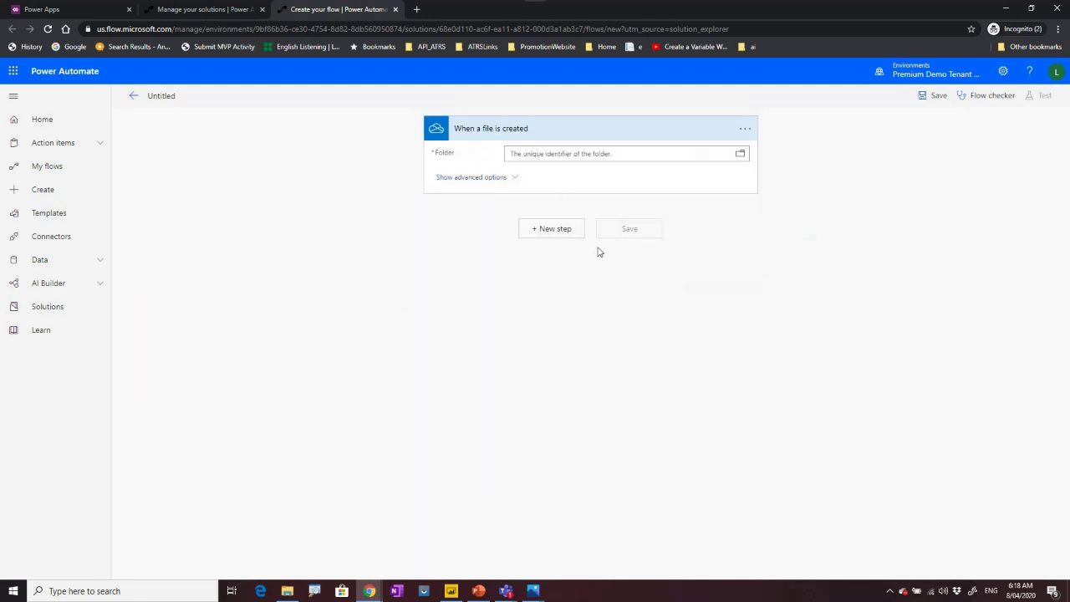
Set the trigger's watched folder to the OneDrive Root folder.
{"action": "left_click", "coordinate": [745, 132]}
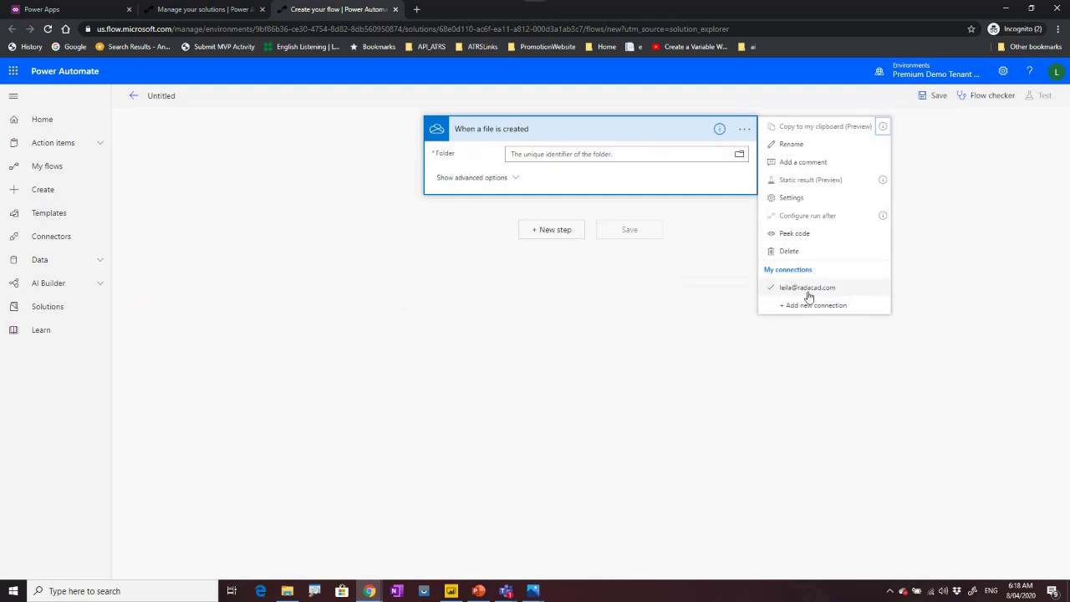
{"action": "left_click", "coordinate": [621, 131]}
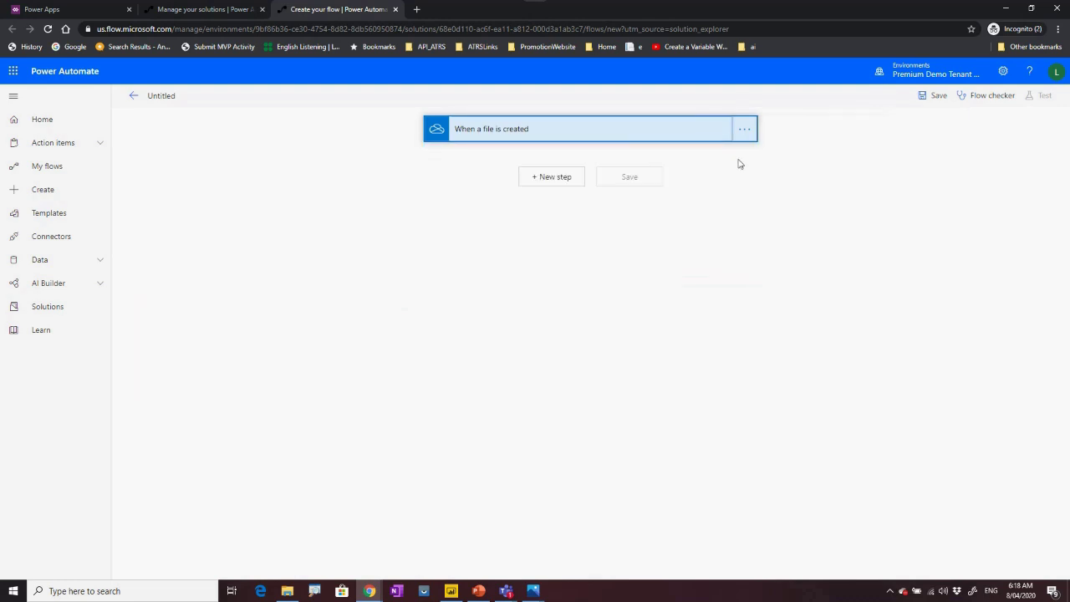
{"action": "left_click", "coordinate": [661, 126]}
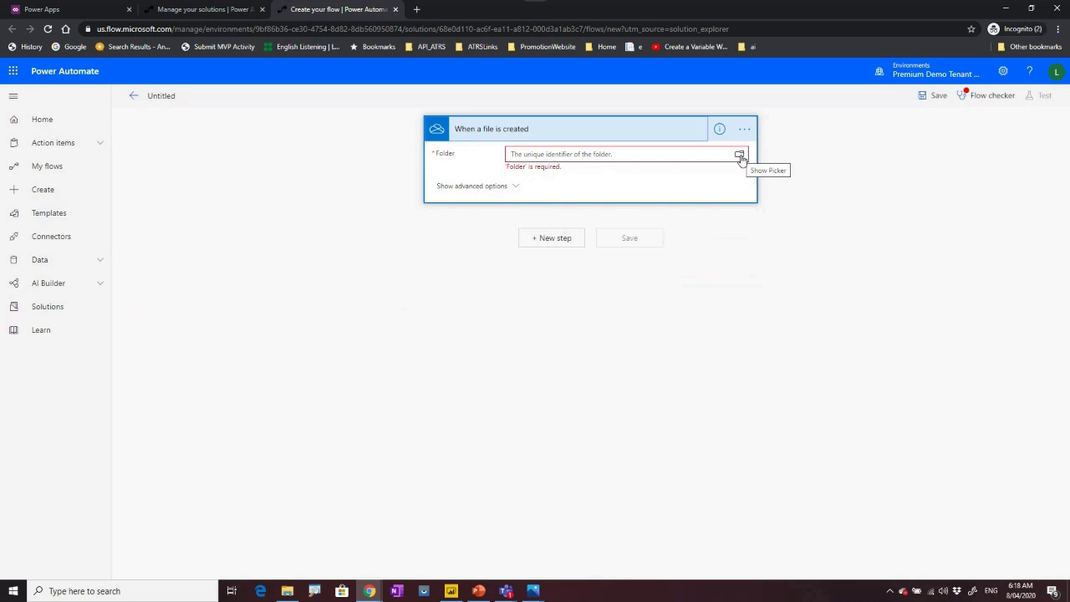
{"action": "left_click", "coordinate": [740, 157]}
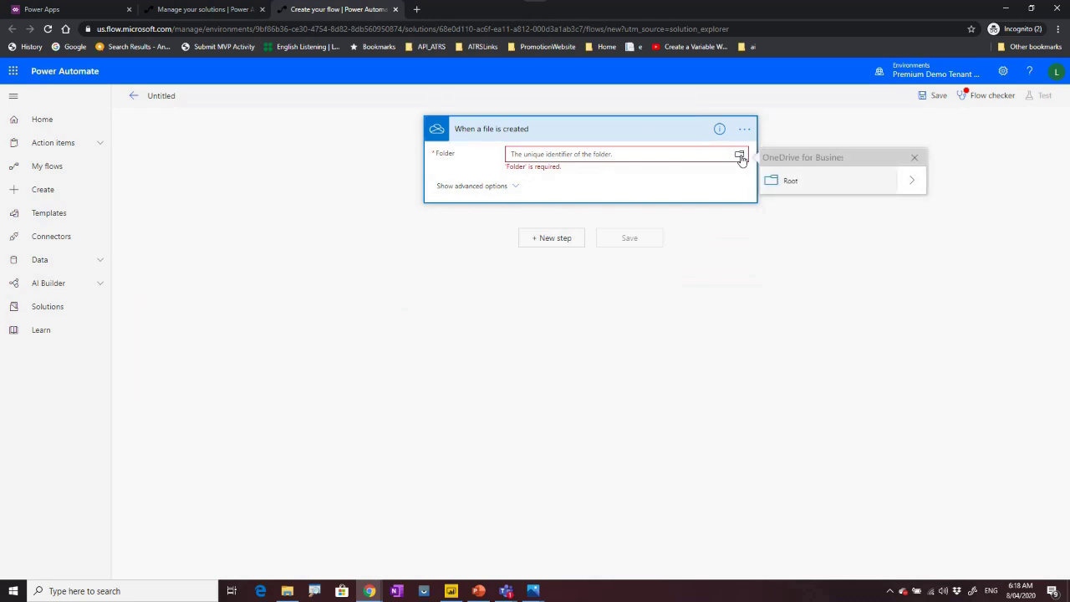
{"action": "left_click", "coordinate": [798, 187]}
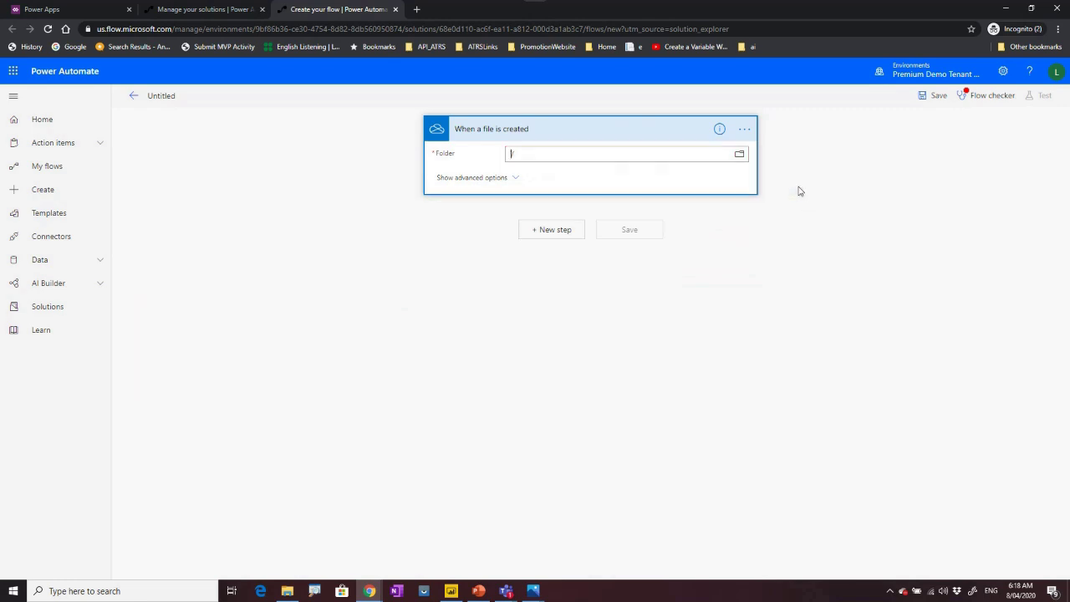
Add a Common Data Service Predict action after the trigger, found by searching 'predict'.
{"action": "left_click", "coordinate": [547, 233]}
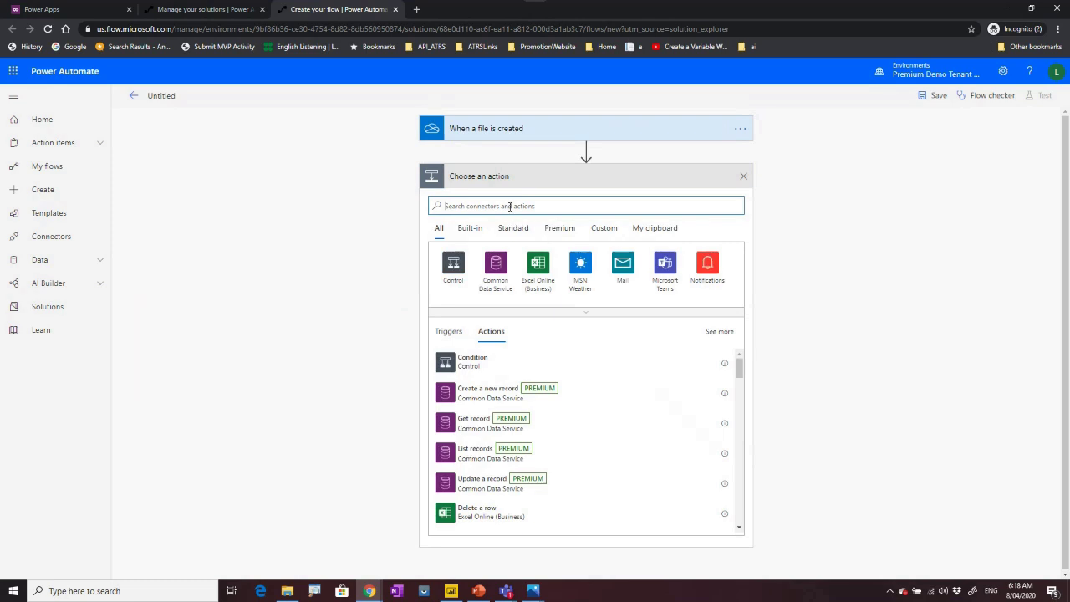
{"action": "type", "text": "predict"}
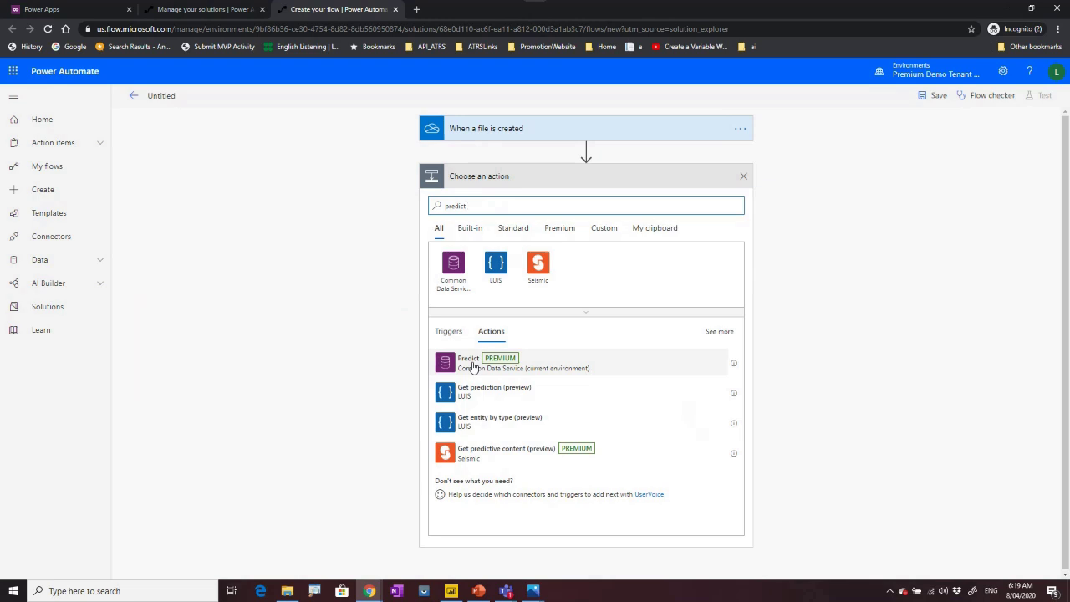
{"action": "left_click", "coordinate": [473, 367]}
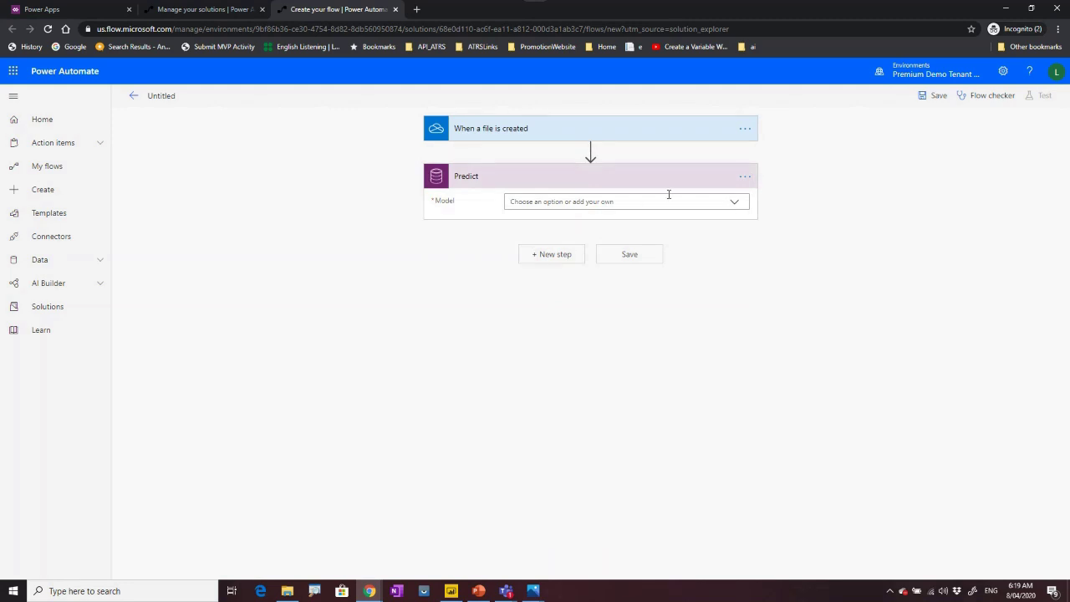
Choose AIBuildFormProcessing from the Predict action's Model dropdown.
{"action": "left_click", "coordinate": [735, 203]}
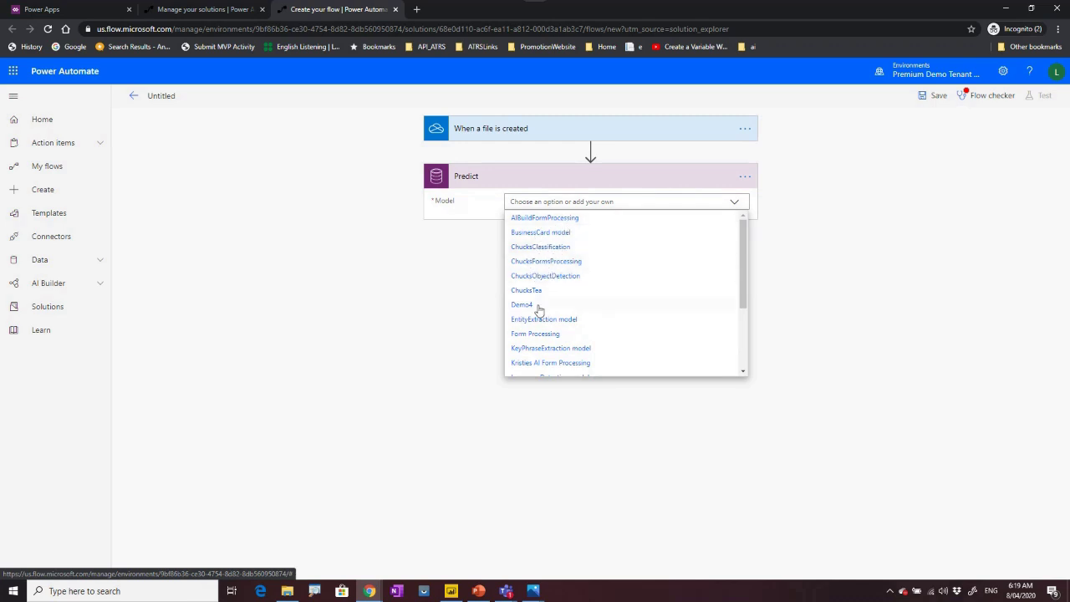
{"action": "scroll", "coordinate": [538, 308], "scroll_direction": "down", "scroll_amount": 3}
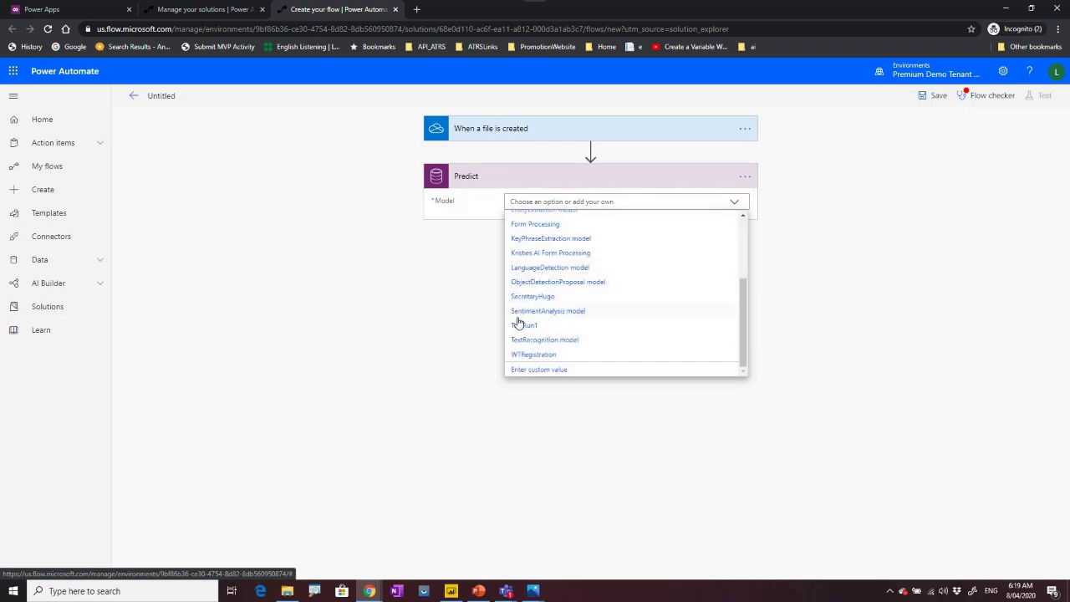
{"action": "scroll", "coordinate": [537, 362], "scroll_direction": "up", "scroll_amount": 3}
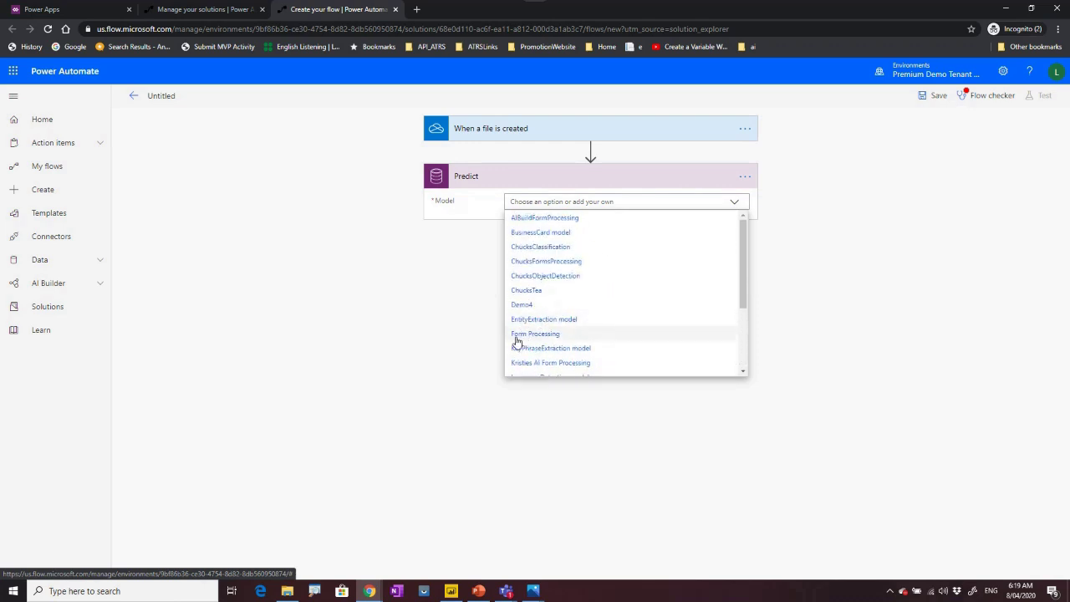
{"action": "left_click", "coordinate": [547, 218]}
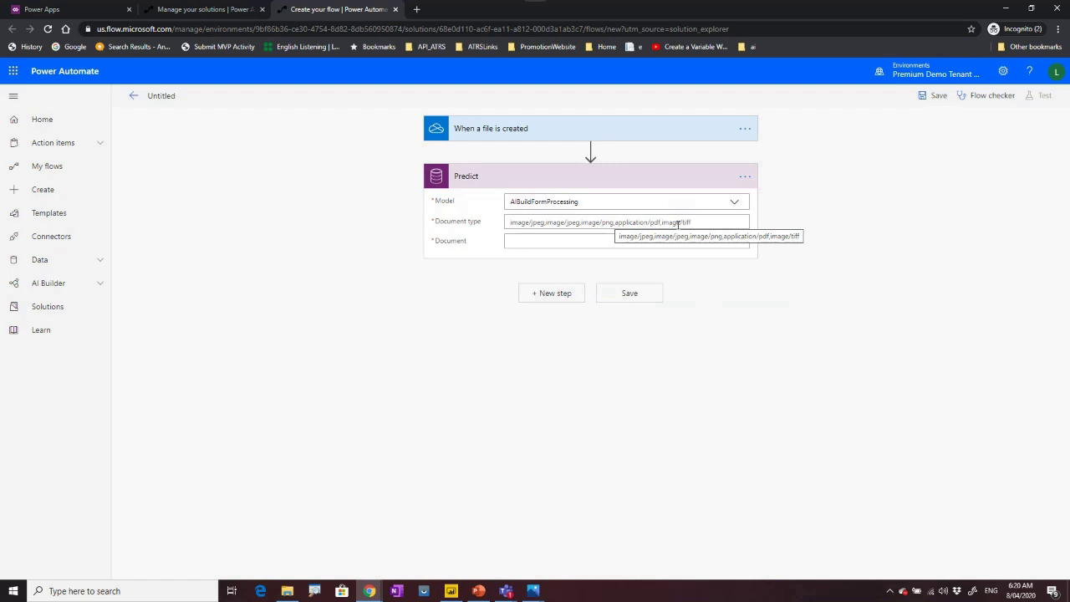
Set the Predict document type to image/jpeg and the document to the trigger's File content.
{"action": "left_click", "coordinate": [518, 223]}
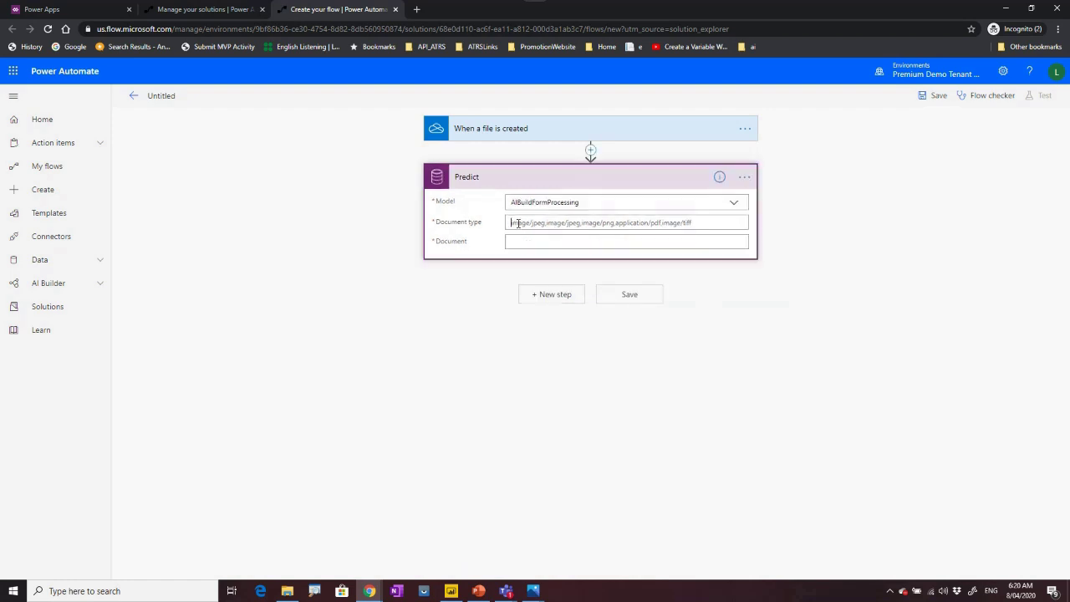
{"action": "type", "text": "image"}
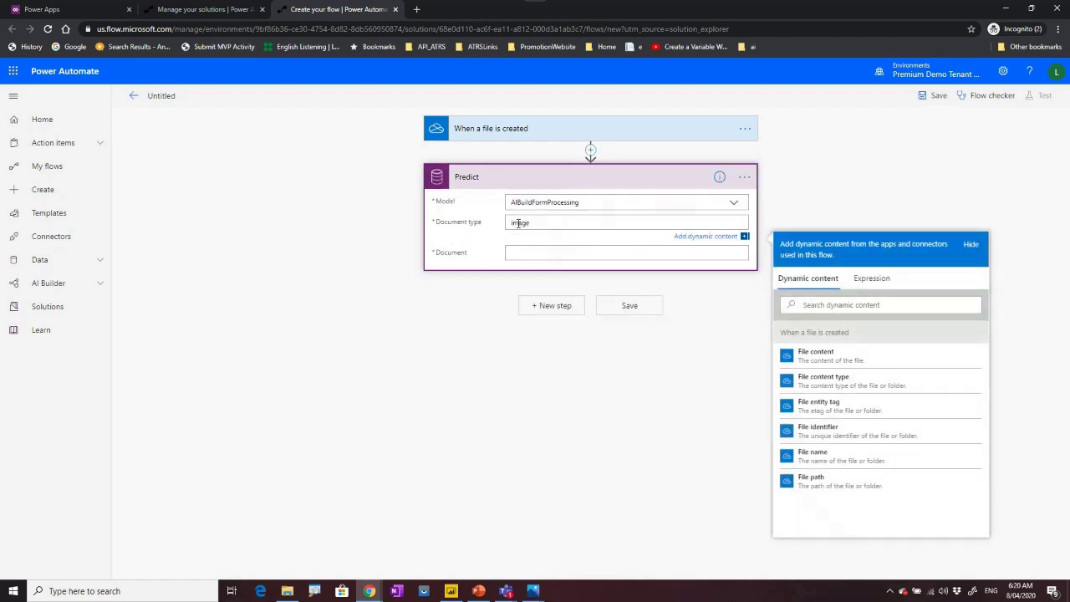
{"action": "type", "text": "/jpeg"}
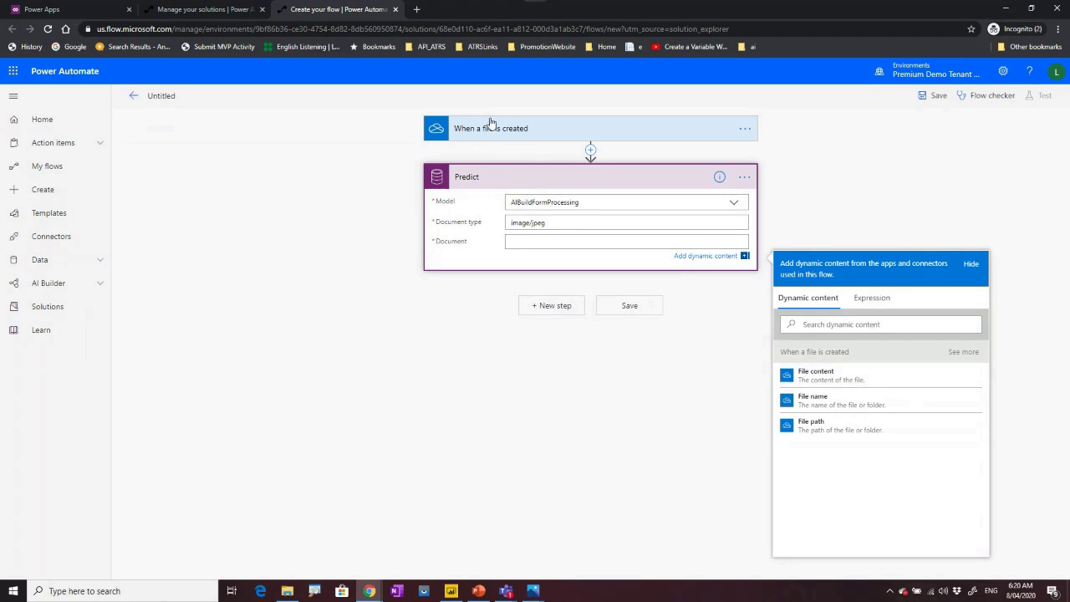
{"action": "left_click", "coordinate": [838, 378]}
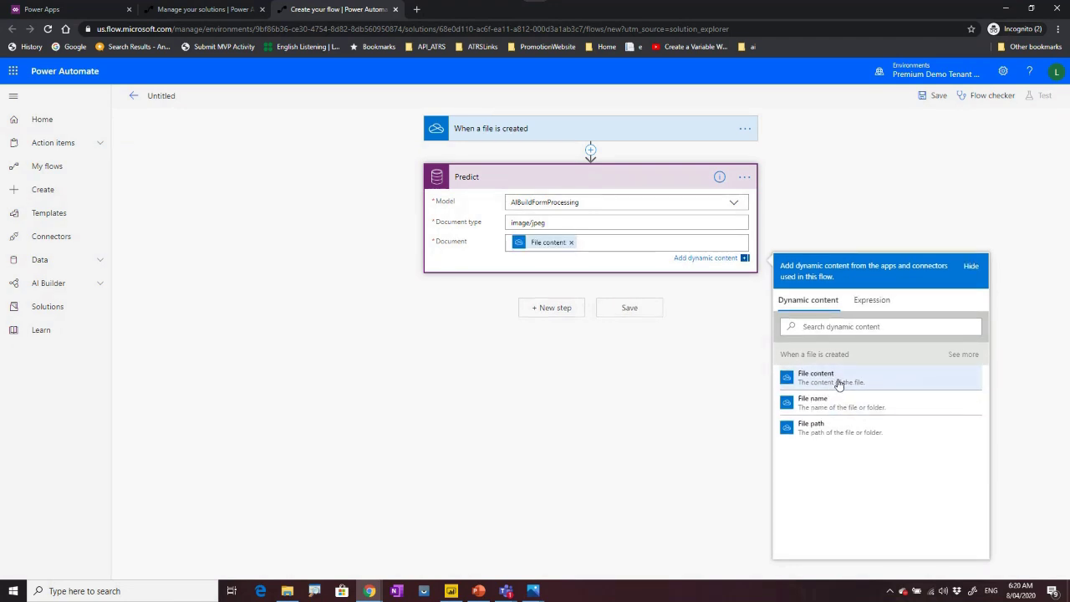
Rename the flow to AIBuilderForm and save it.
{"action": "left_click", "coordinate": [164, 95]}
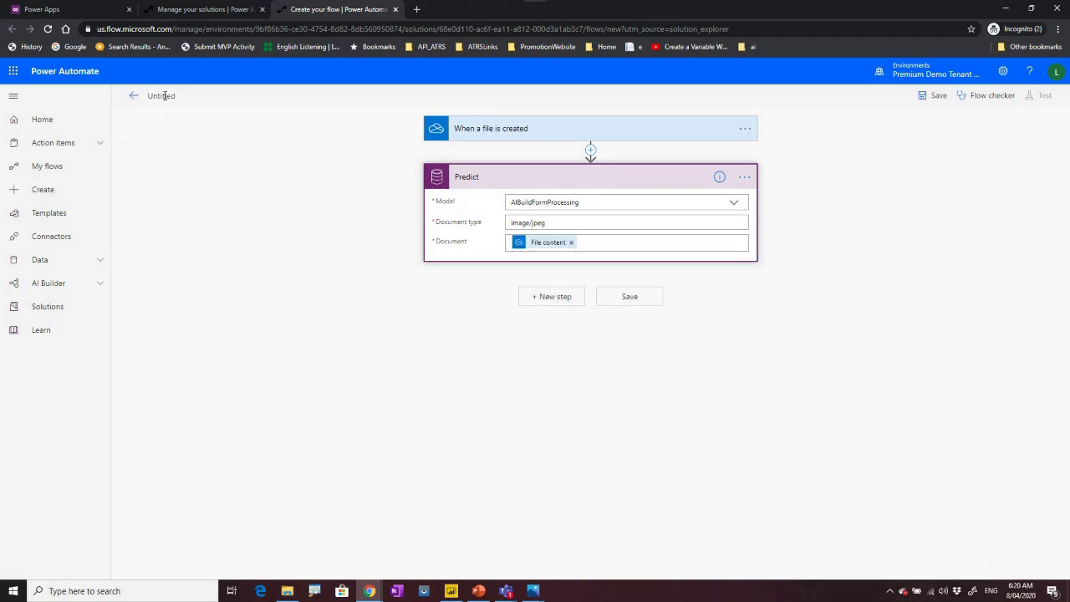
{"action": "type", "text": "AIBuilderForm"}
{"action": "left_click", "coordinate": [938, 97]}
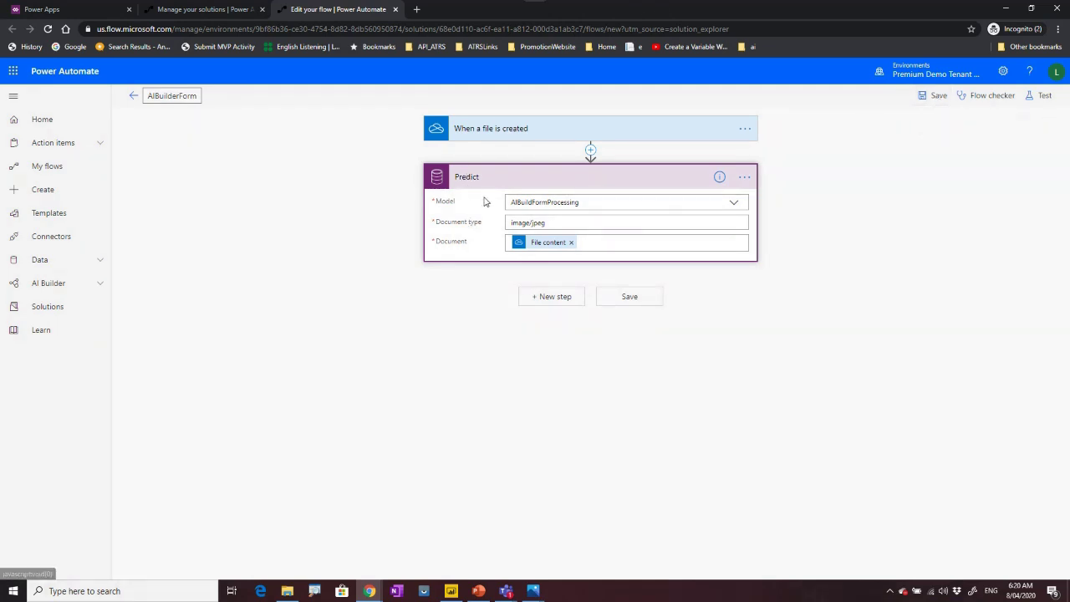
Add a OneDrive for Business Create file action after the Predict step.
{"action": "left_click", "coordinate": [542, 298]}
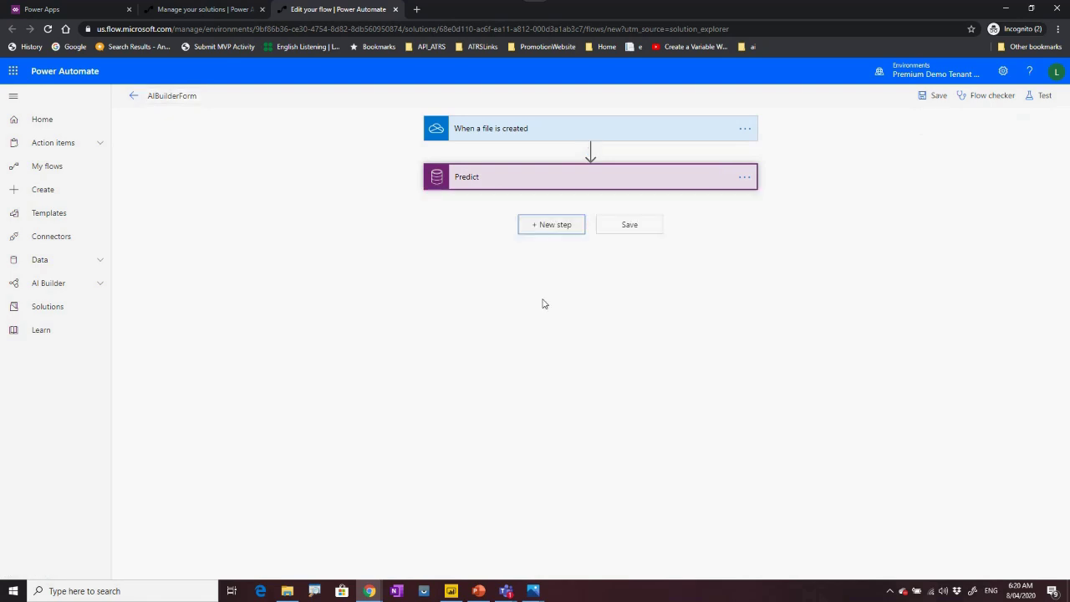
{"action": "type", "text": "one"}
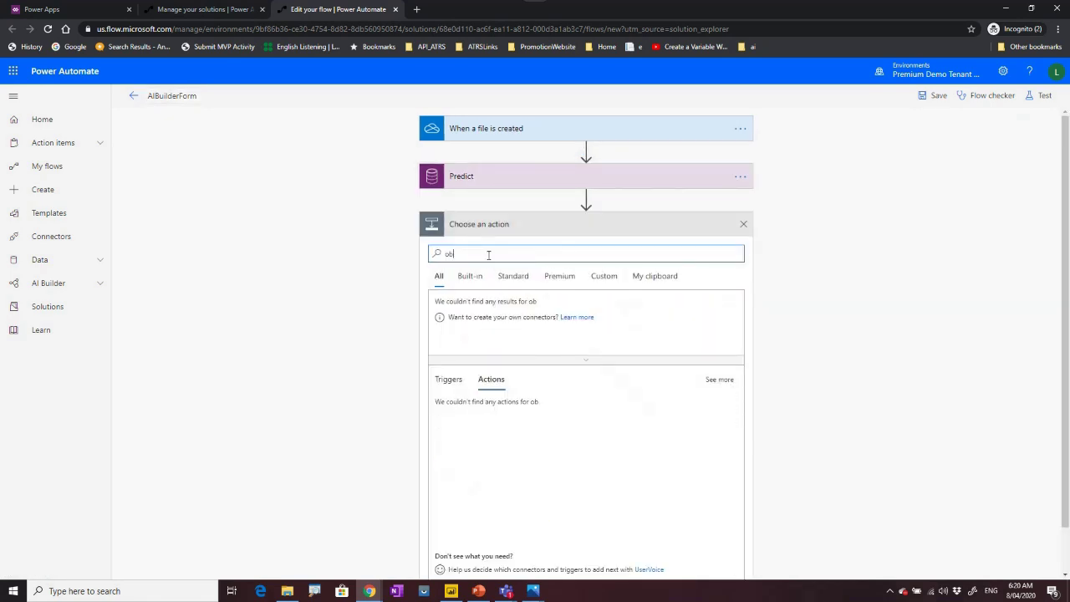
{"action": "key", "text": "BackSpace"}
{"action": "key", "text": "BackSpace"}
{"action": "key", "text": "BackSpace"}
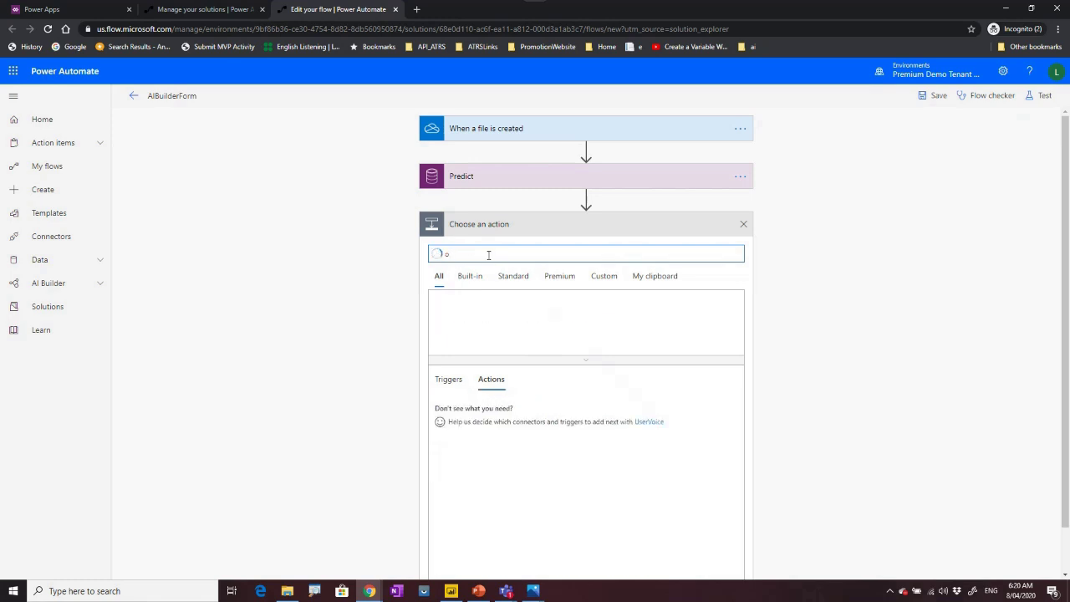
{"action": "type", "text": "ondrive"}
{"action": "left_click", "coordinate": [452, 313]}
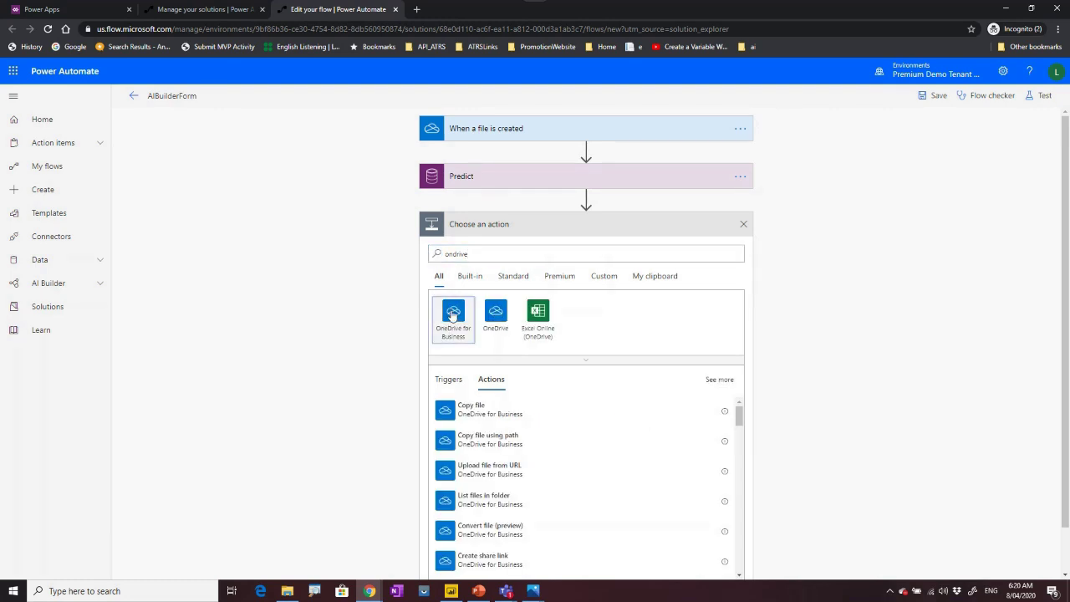
{"action": "left_click", "coordinate": [486, 311]}
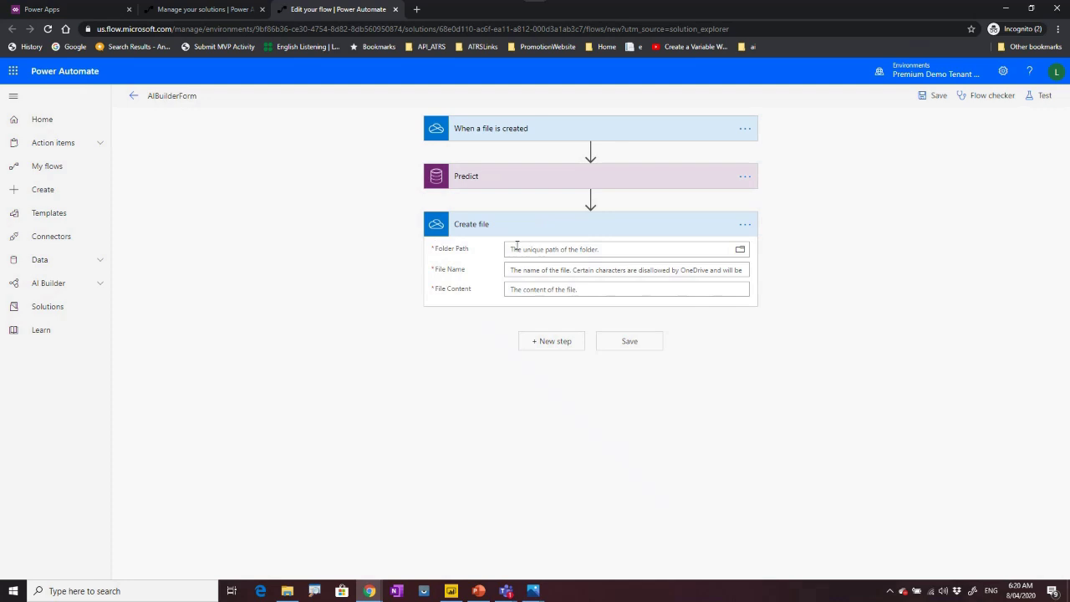
Set the Create file Folder Path to the OneDrive Root folder '/'.
{"action": "left_click", "coordinate": [668, 249]}
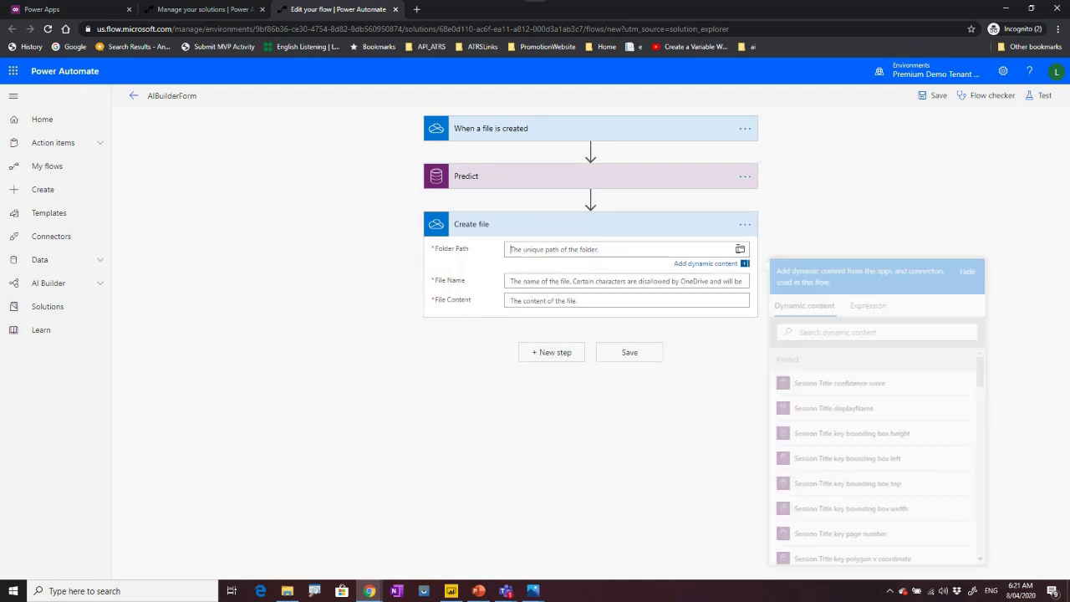
{"action": "left_click", "coordinate": [739, 250]}
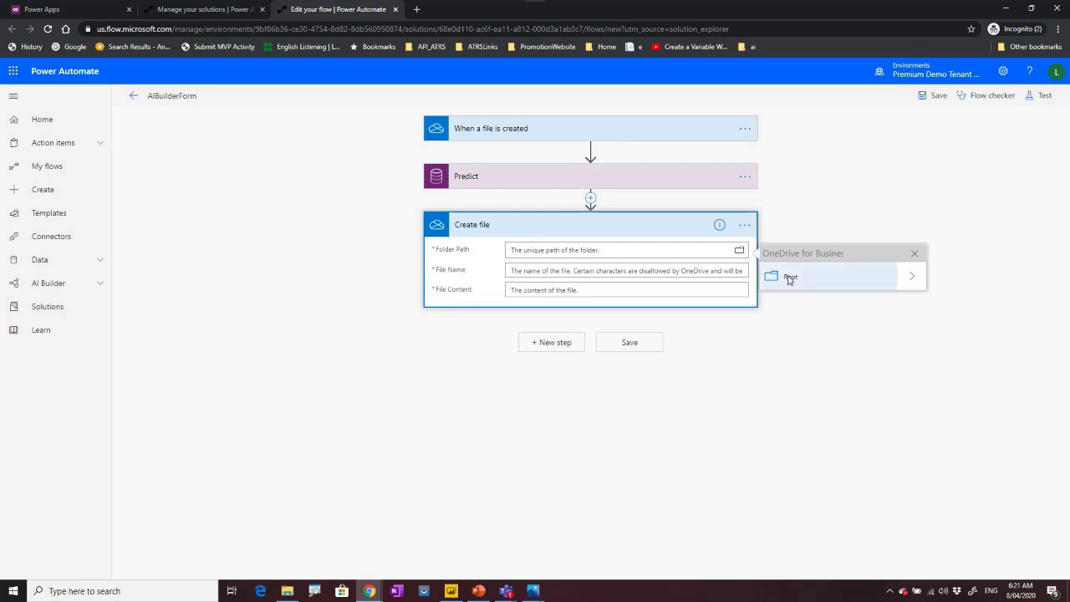
{"action": "left_click", "coordinate": [790, 277]}
{"action": "left_click", "coordinate": [527, 280]}
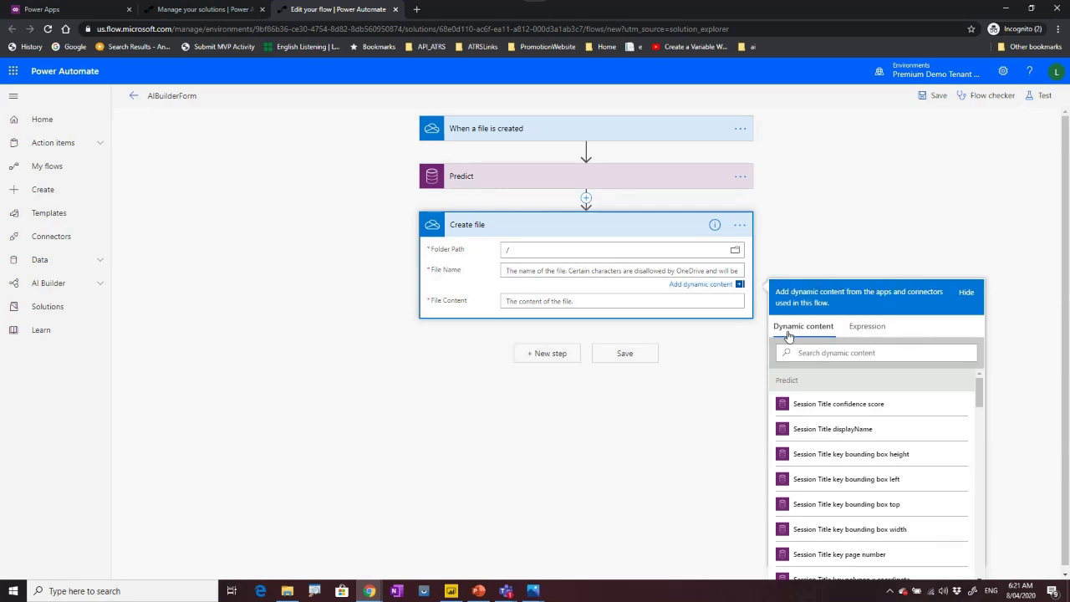
Set the Create file File Name to the expression concat(utcNow(),'.txt').
{"action": "left_click", "coordinate": [868, 328]}
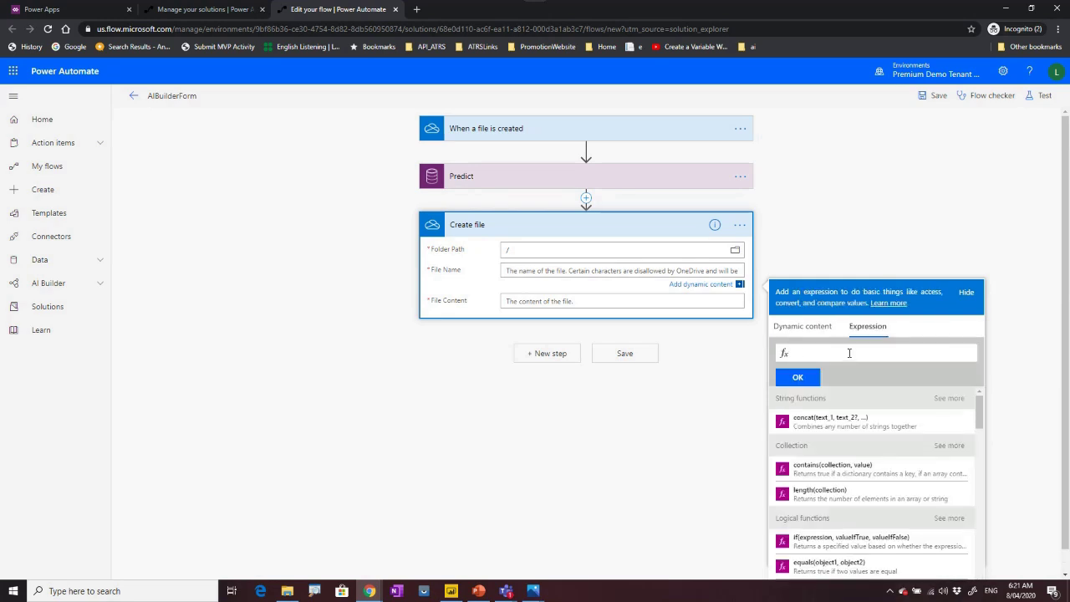
{"action": "type", "text": "con"}
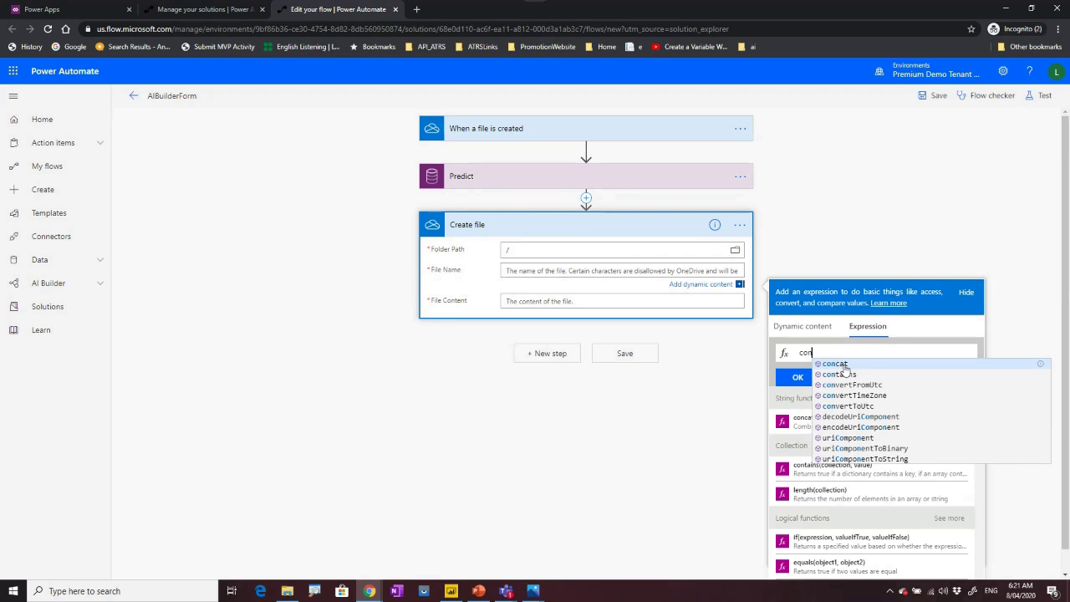
{"action": "left_click", "coordinate": [845, 364]}
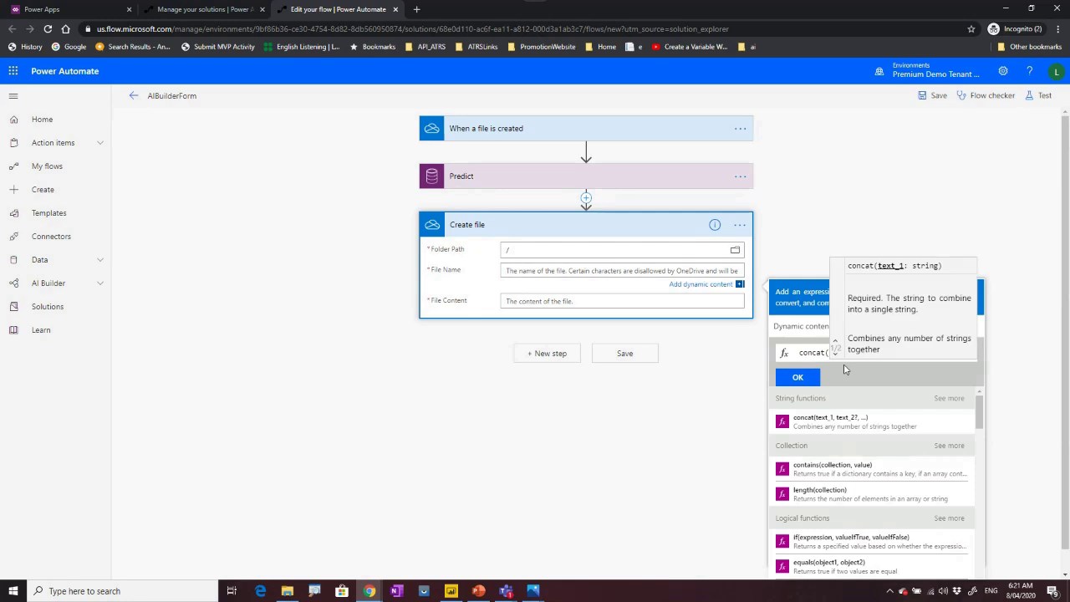
{"action": "left_click", "coordinate": [834, 354]}
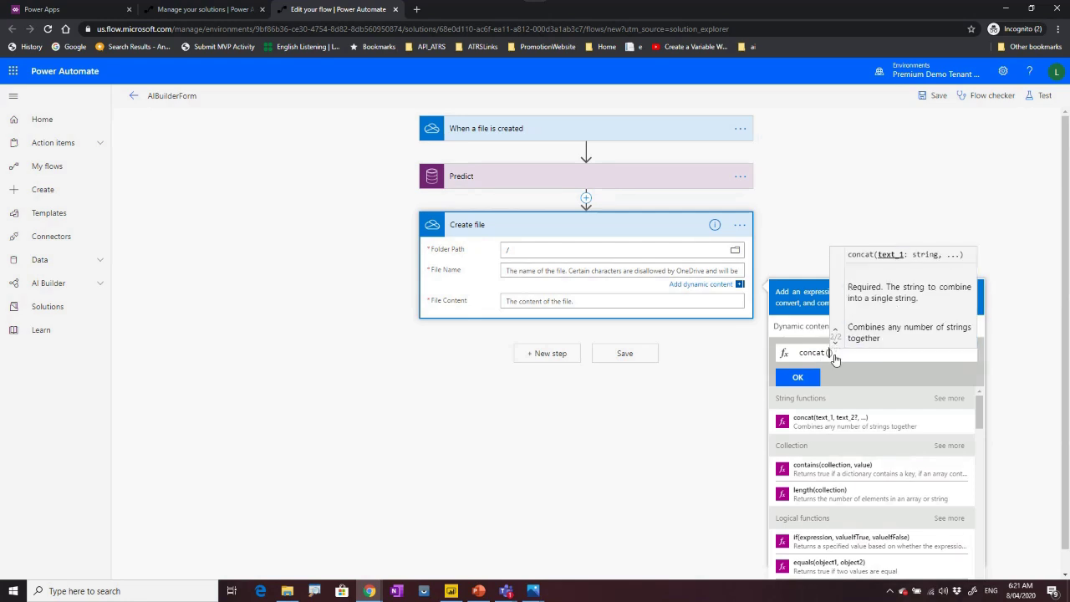
{"action": "type", "text": "u"}
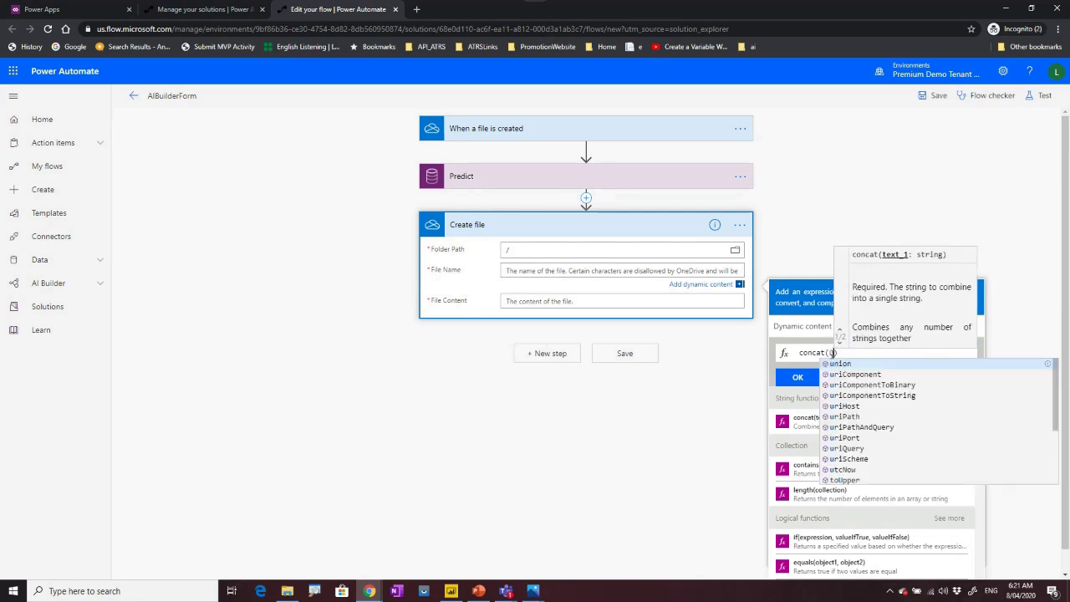
{"action": "type", "text": "t"}
{"action": "key", "text": "Tab"}
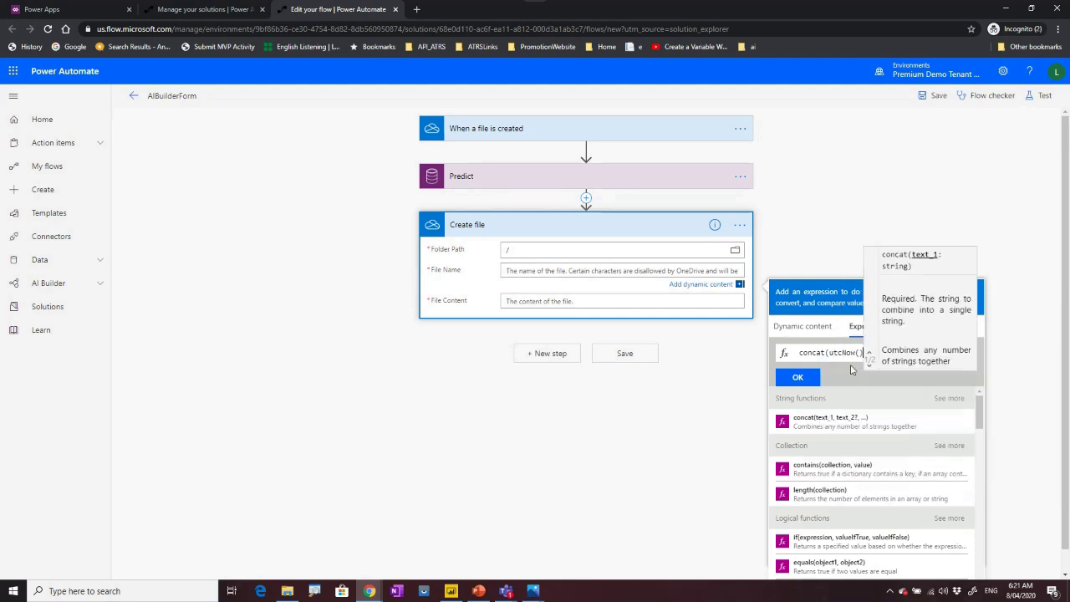
{"action": "type", "text": ","}
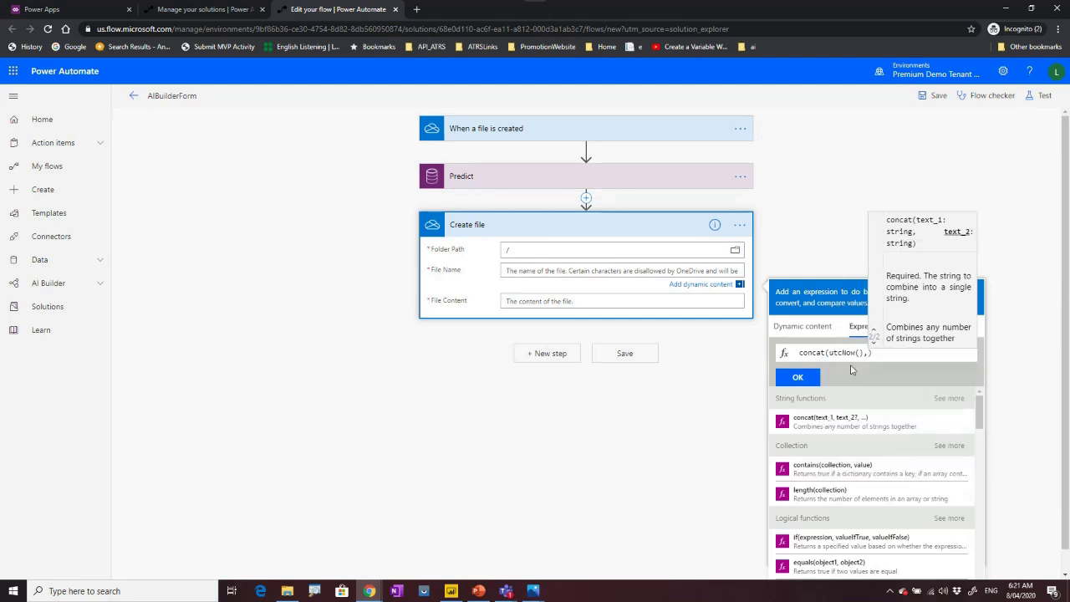
{"action": "type", "text": "'.tx"}
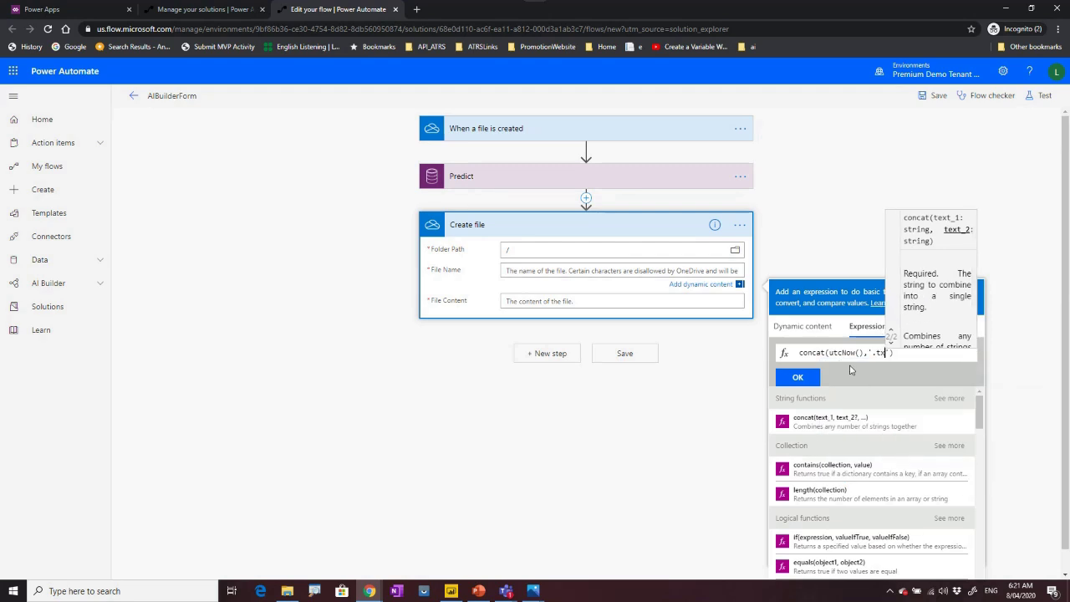
{"action": "type", "text": "t"}
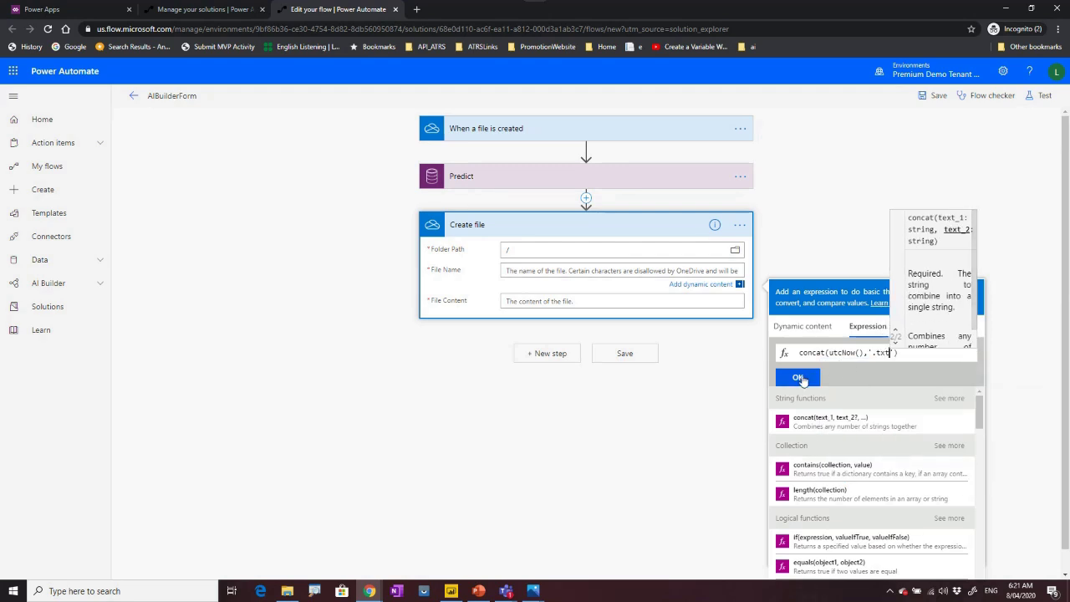
{"action": "left_click", "coordinate": [799, 379]}
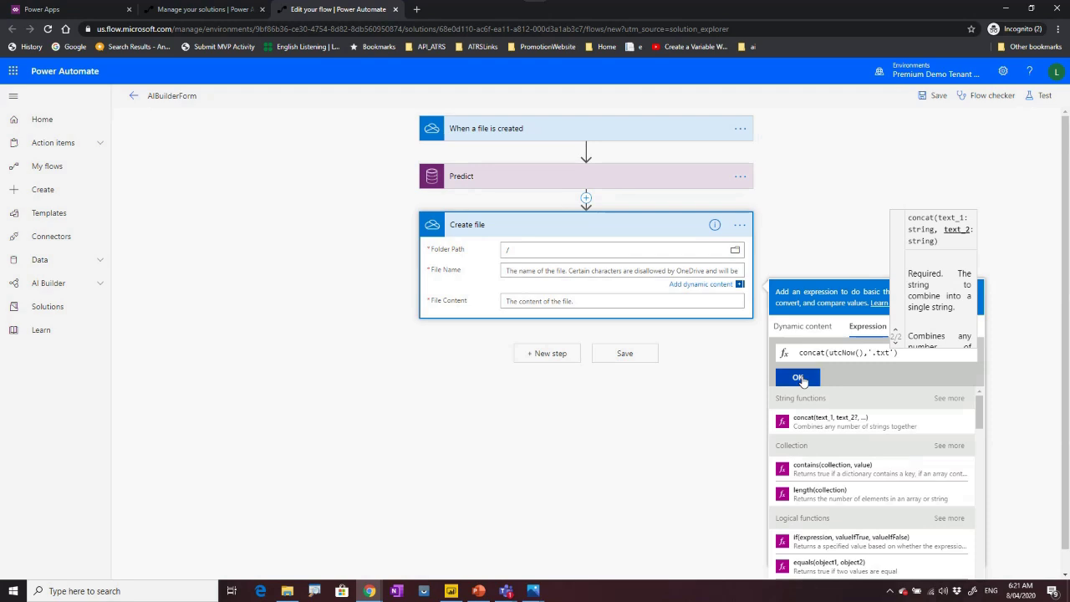
Begin a concat expression for File Content, browse the Predict outputs, then dismiss the panel.
{"action": "left_click", "coordinate": [548, 303]}
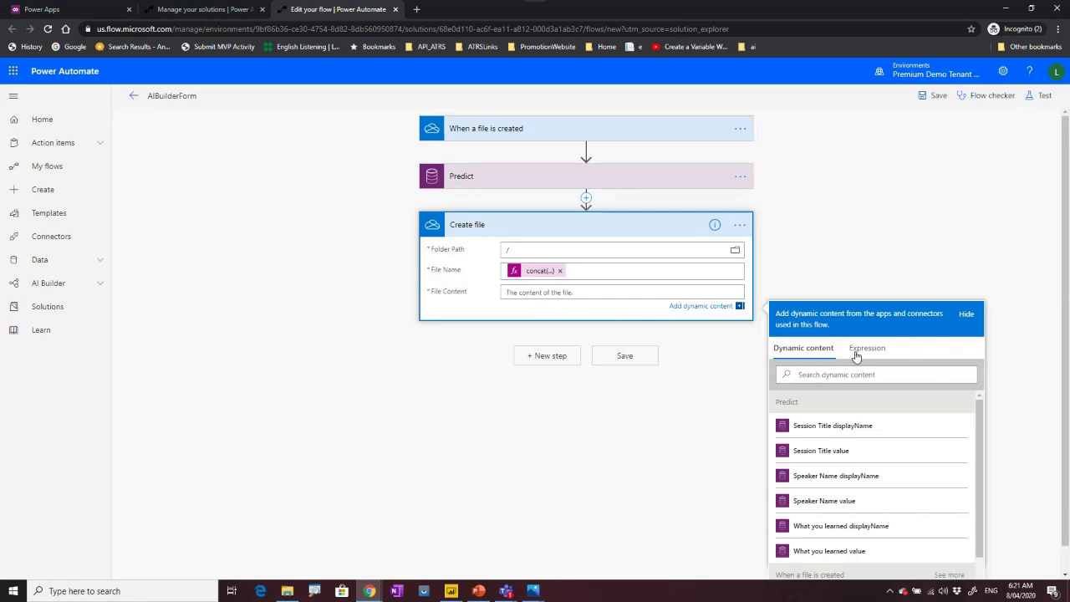
{"action": "left_click", "coordinate": [861, 350]}
{"action": "type", "text": "con"}
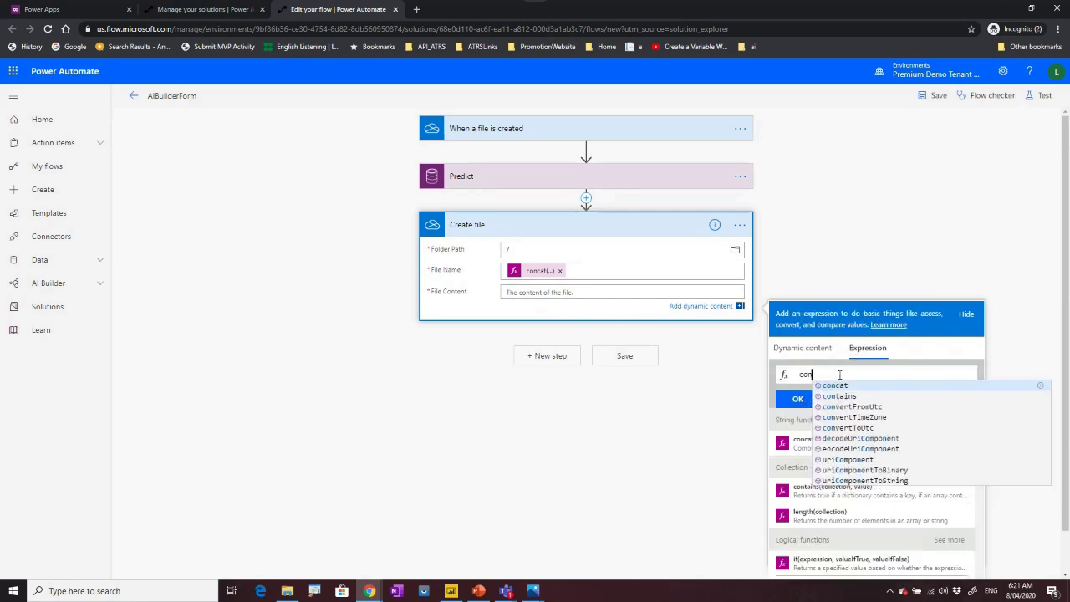
{"action": "left_click", "coordinate": [835, 387]}
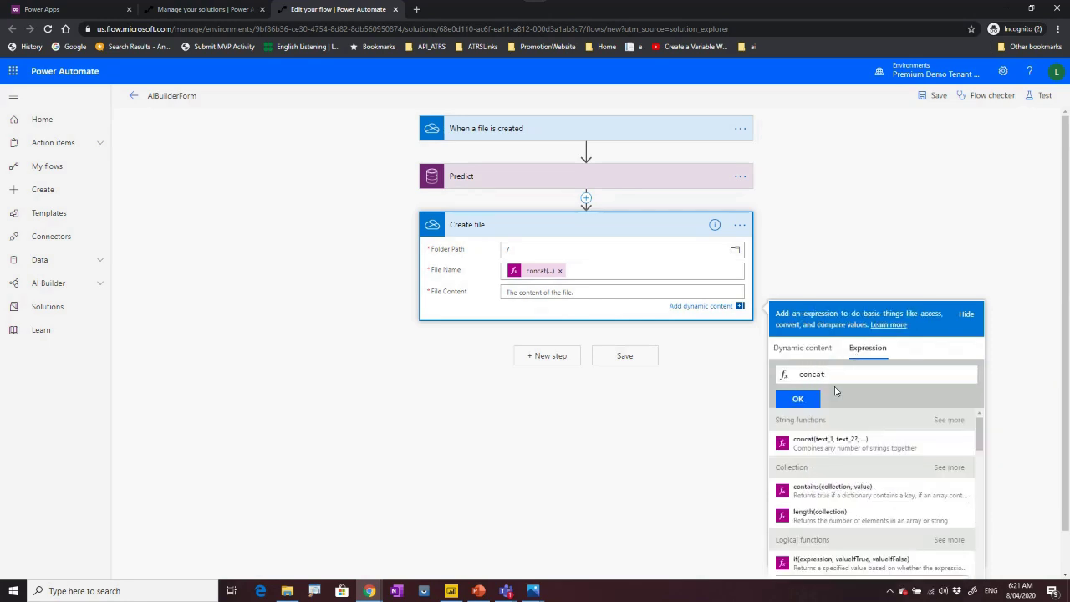
{"action": "type", "text": "("}
{"action": "left_click", "coordinate": [834, 376]}
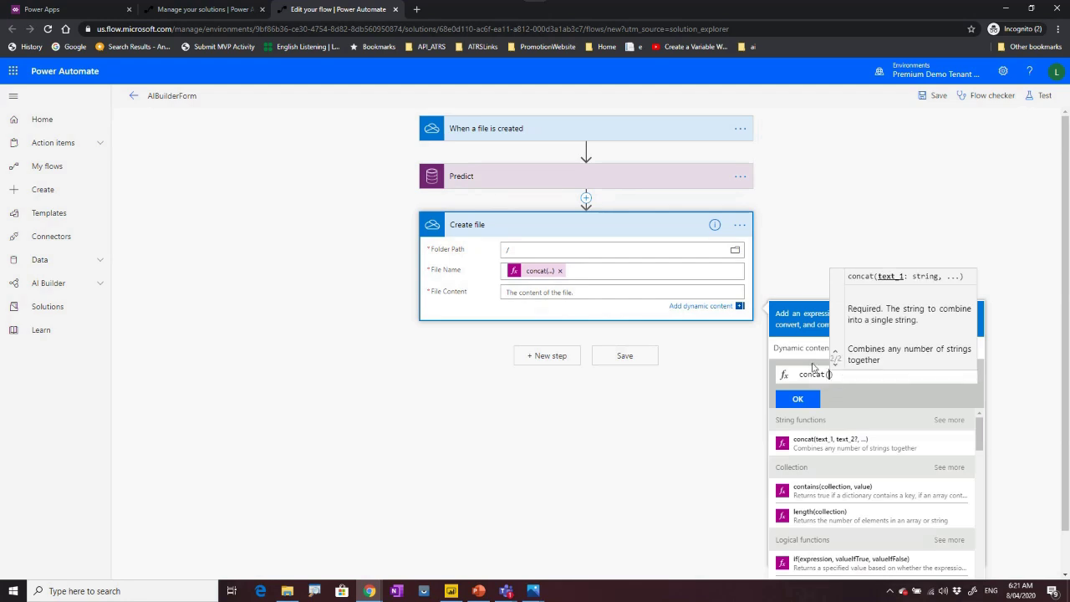
{"action": "left_click", "coordinate": [801, 348]}
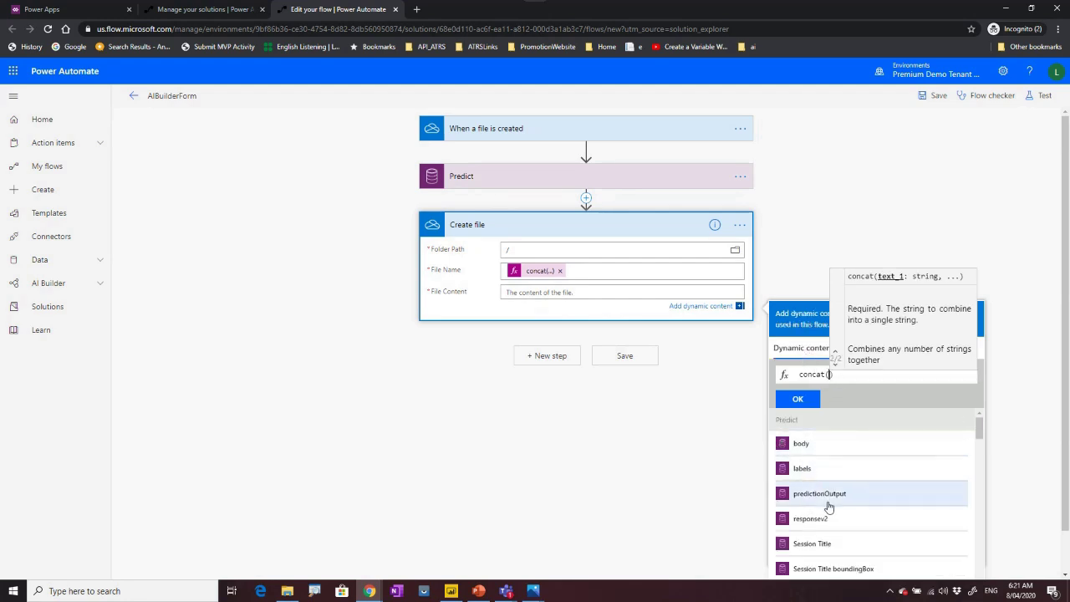
{"action": "scroll", "coordinate": [829, 506], "scroll_direction": "down", "scroll_amount": 3}
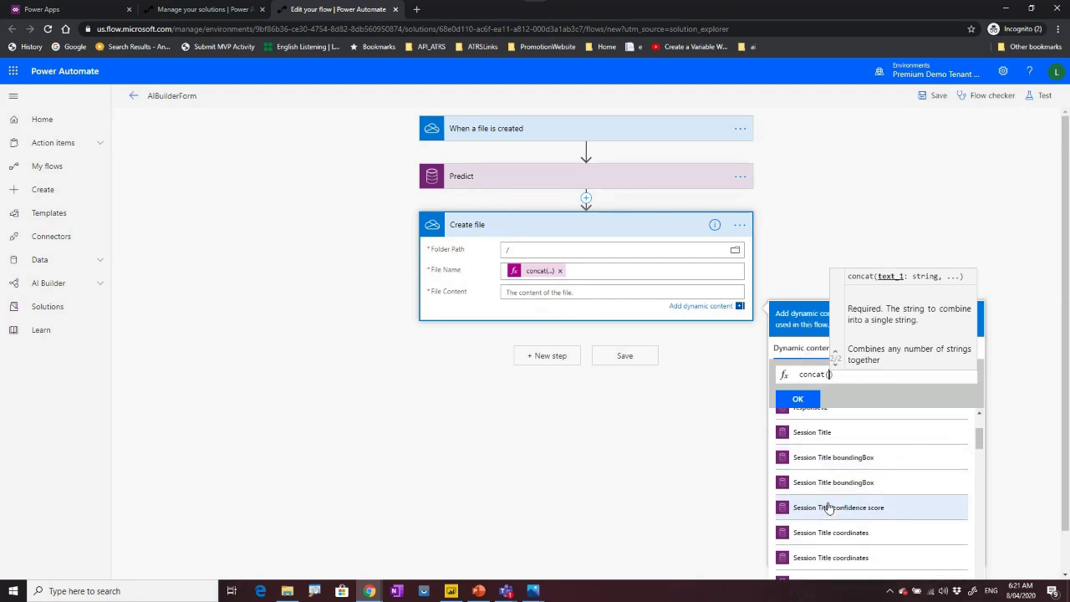
{"action": "scroll", "coordinate": [829, 507], "scroll_direction": "down", "scroll_amount": 4}
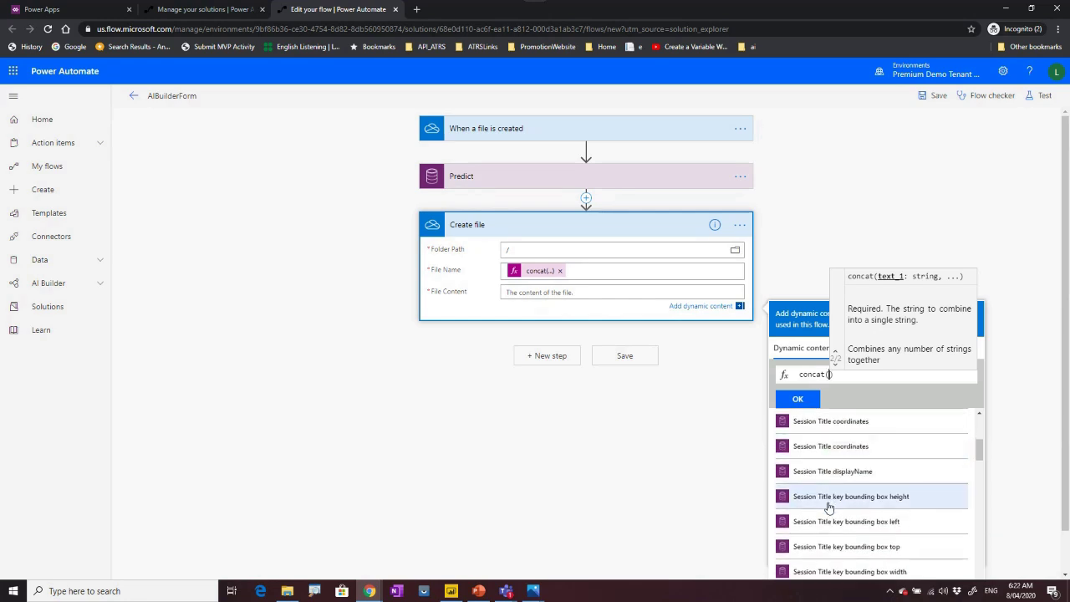
{"action": "scroll", "coordinate": [828, 506], "scroll_direction": "down", "scroll_amount": 5}
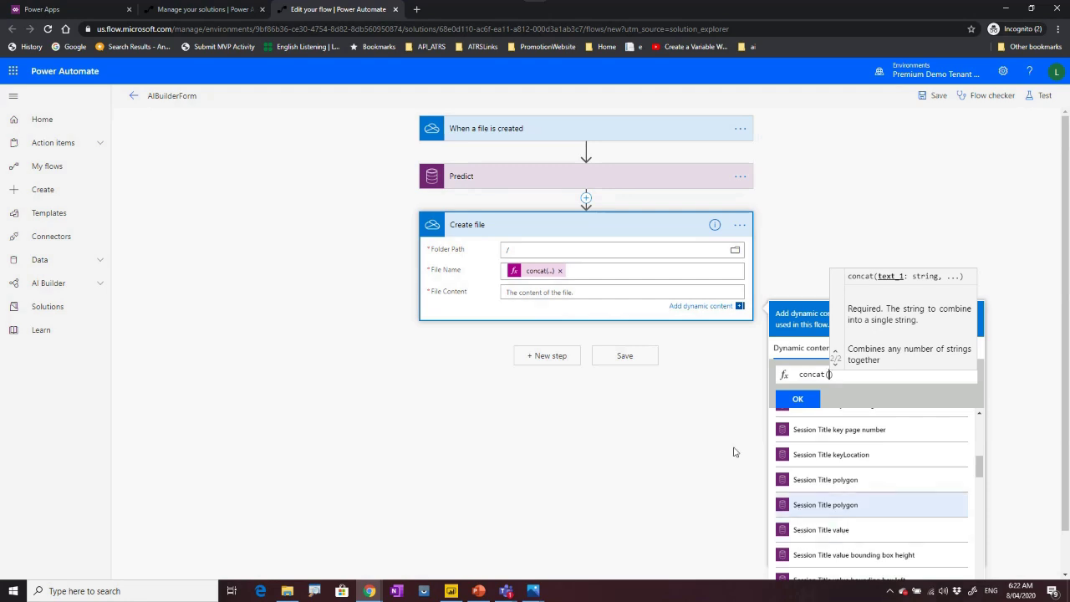
{"action": "left_click", "coordinate": [785, 202]}
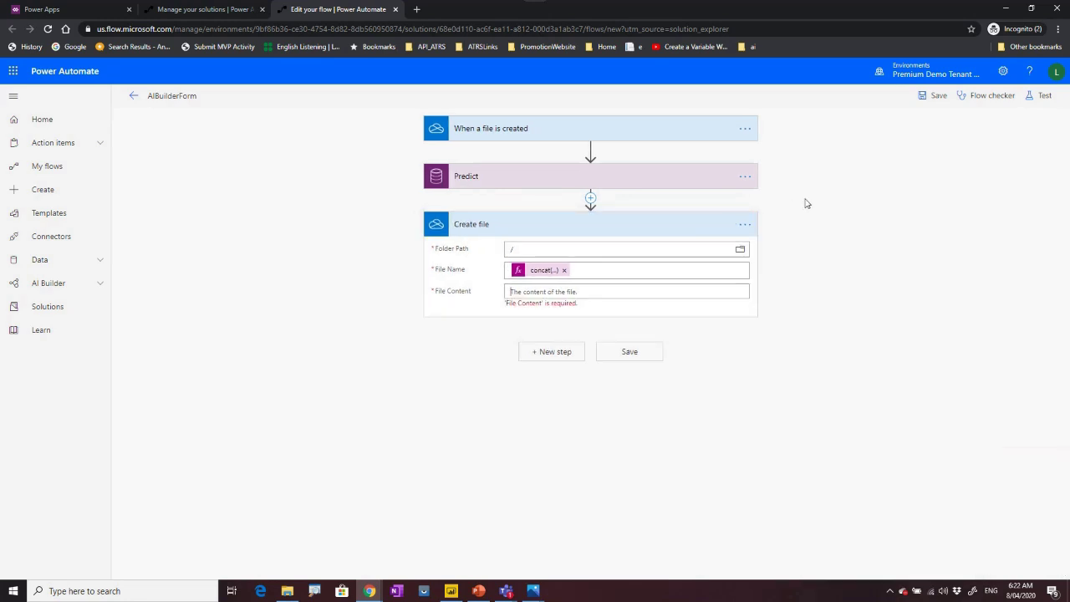
Delete the Create file step, save the flow, and bring the OneDrive Files window forward.
{"action": "left_click", "coordinate": [744, 225]}
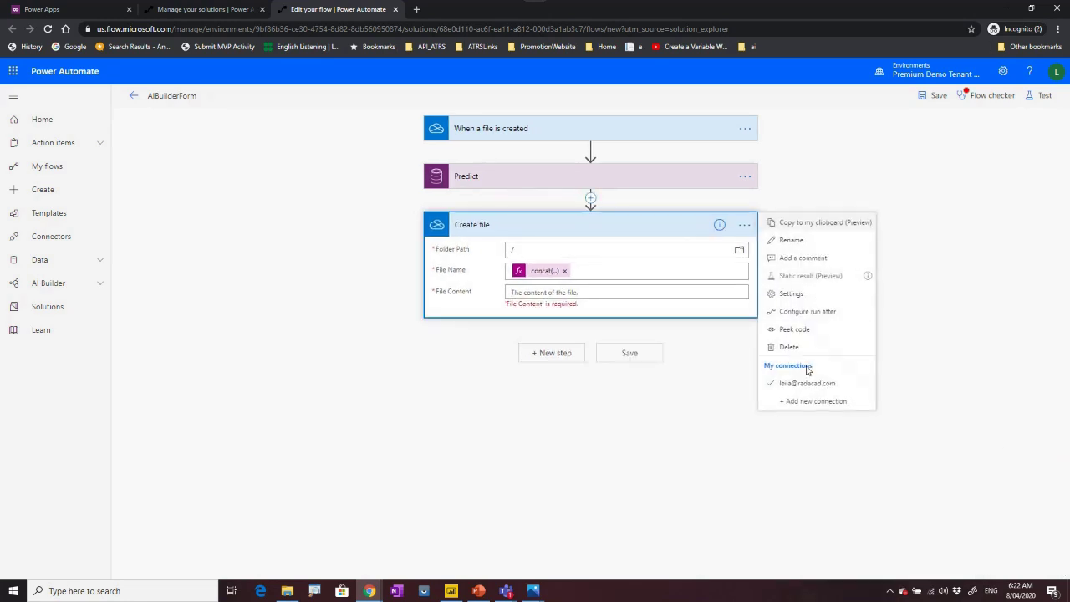
{"action": "left_click", "coordinate": [546, 212]}
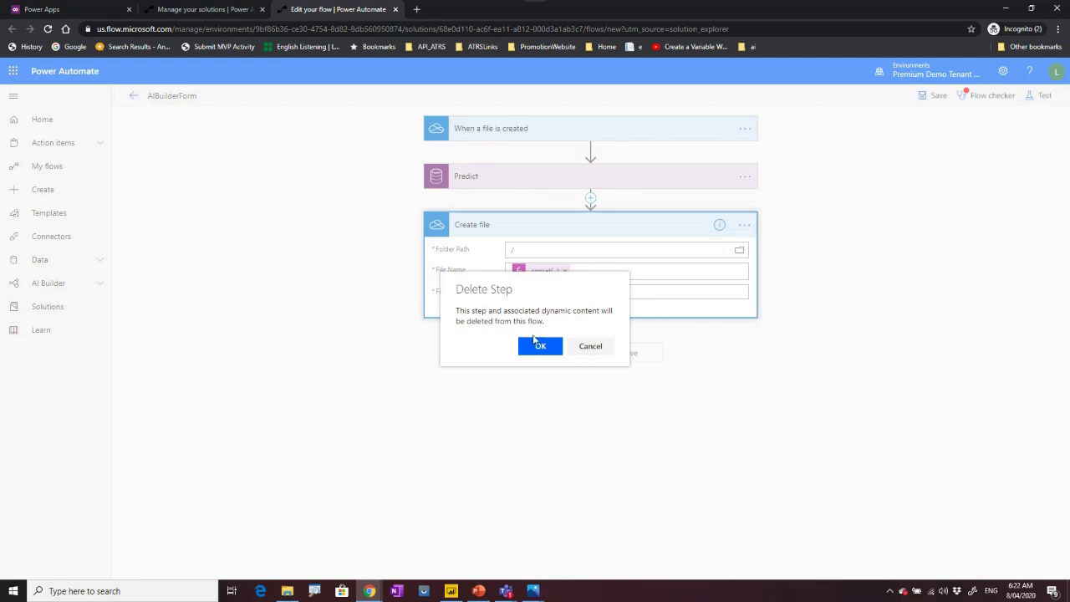
{"action": "left_click", "coordinate": [542, 345]}
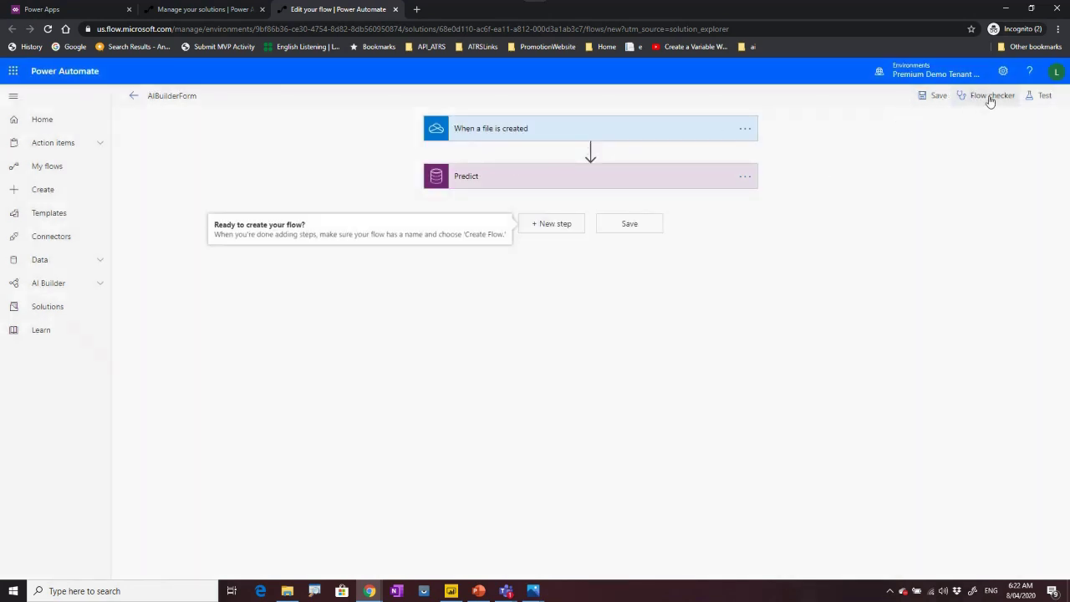
{"action": "left_click", "coordinate": [935, 96]}
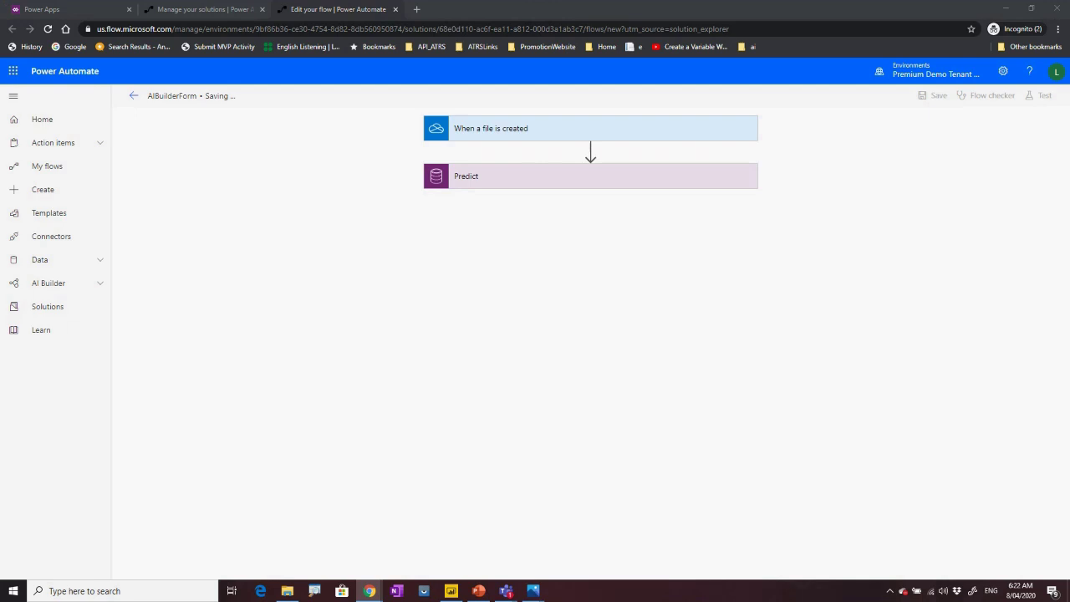
{"action": "left_click_drag", "start_coordinate": [0, 81], "coordinate": [403, 90]}
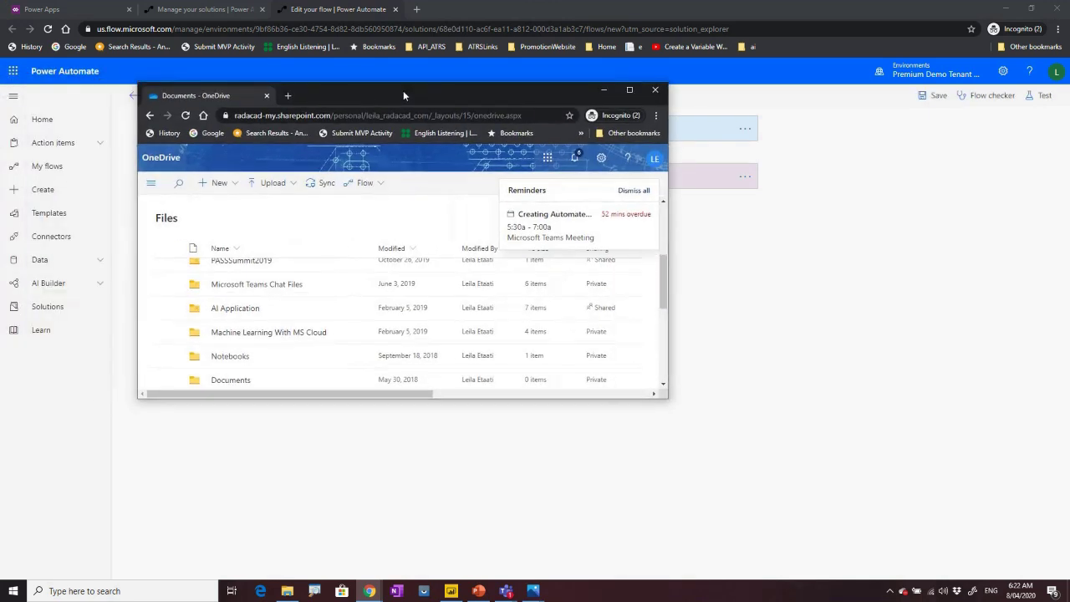
{"action": "double_click", "coordinate": [403, 90]}
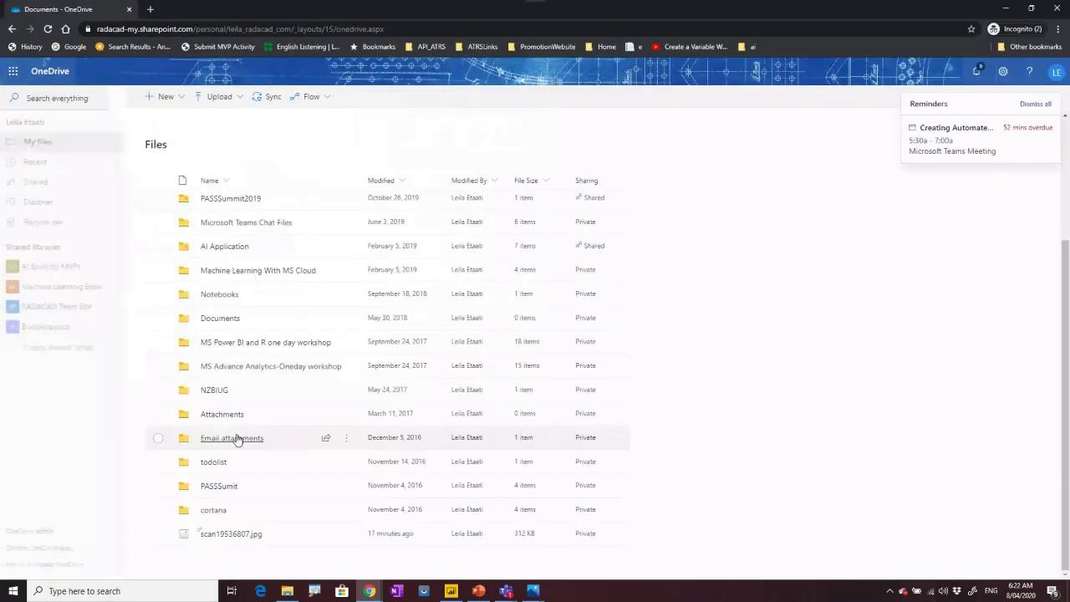
{"action": "left_click", "coordinate": [158, 534]}
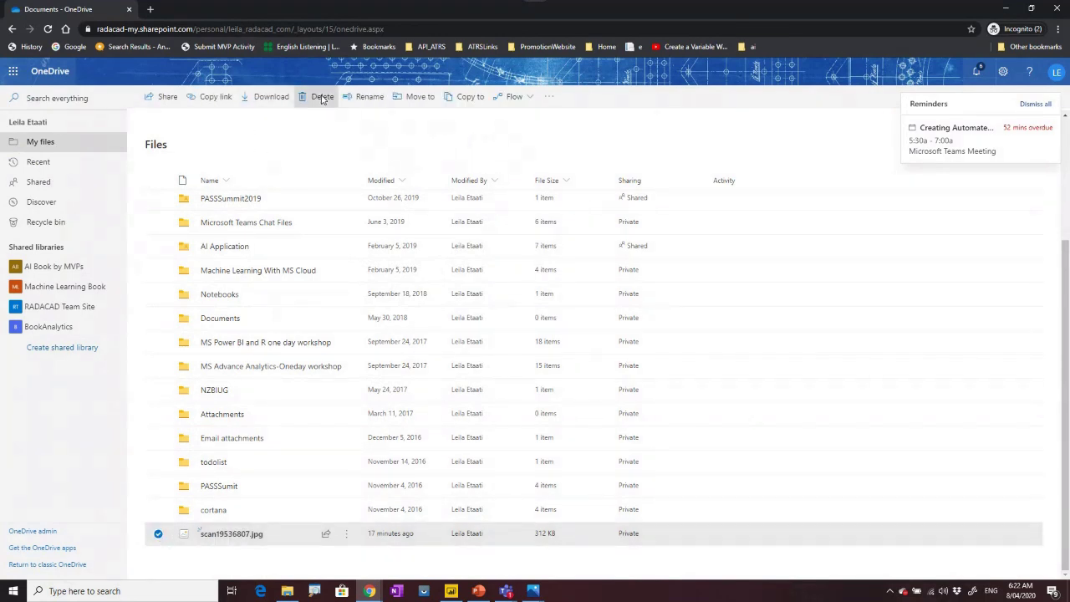
{"action": "left_click", "coordinate": [318, 97]}
{"action": "left_click", "coordinate": [592, 355]}
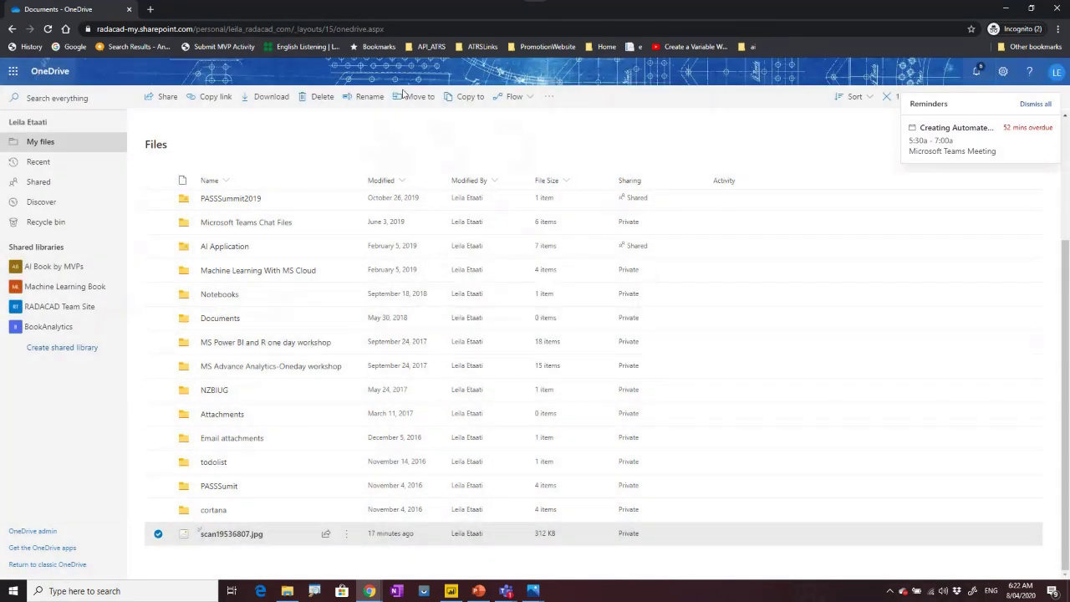
{"action": "left_click_drag", "start_coordinate": [348, 13], "coordinate": [0, 140]}
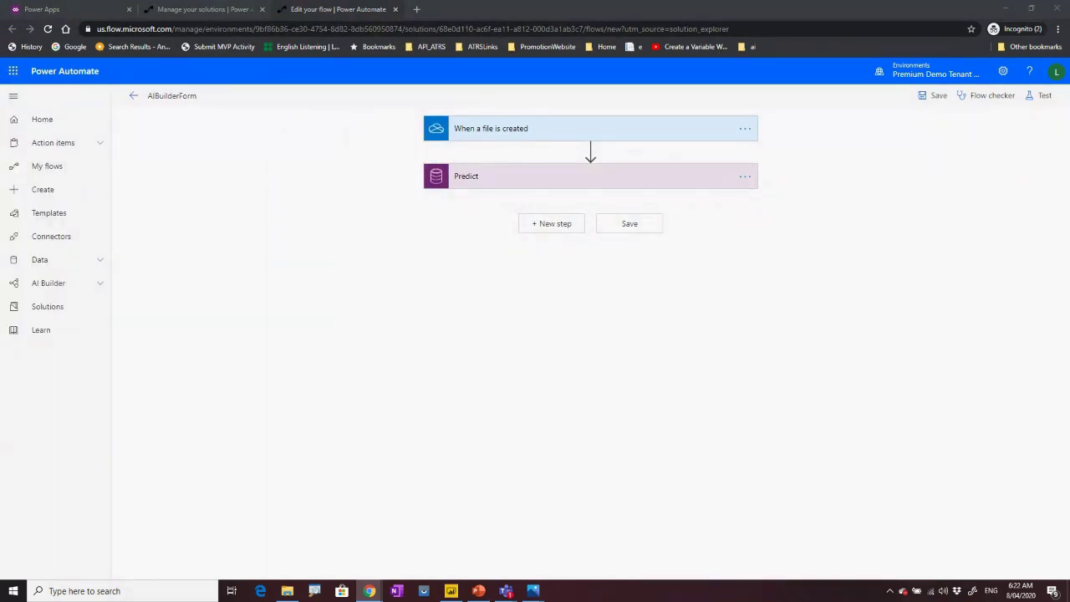
Set the flow test to 'I'll perform the trigger action', upload scan19536807 to OneDrive, and run the test.
{"action": "left_click", "coordinate": [1036, 95]}
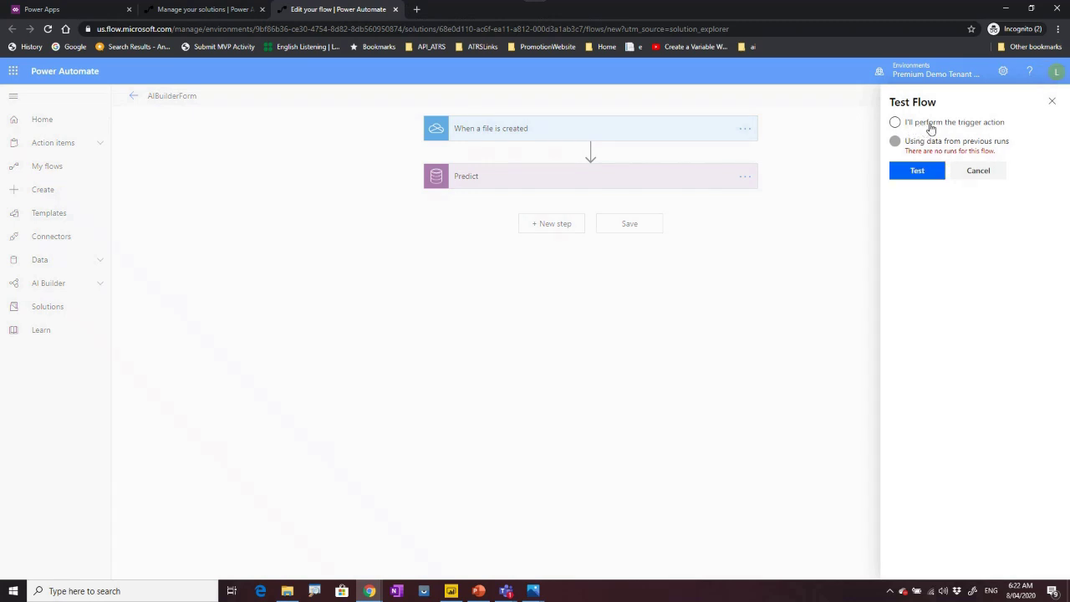
{"action": "key", "text": "alt+Tab"}
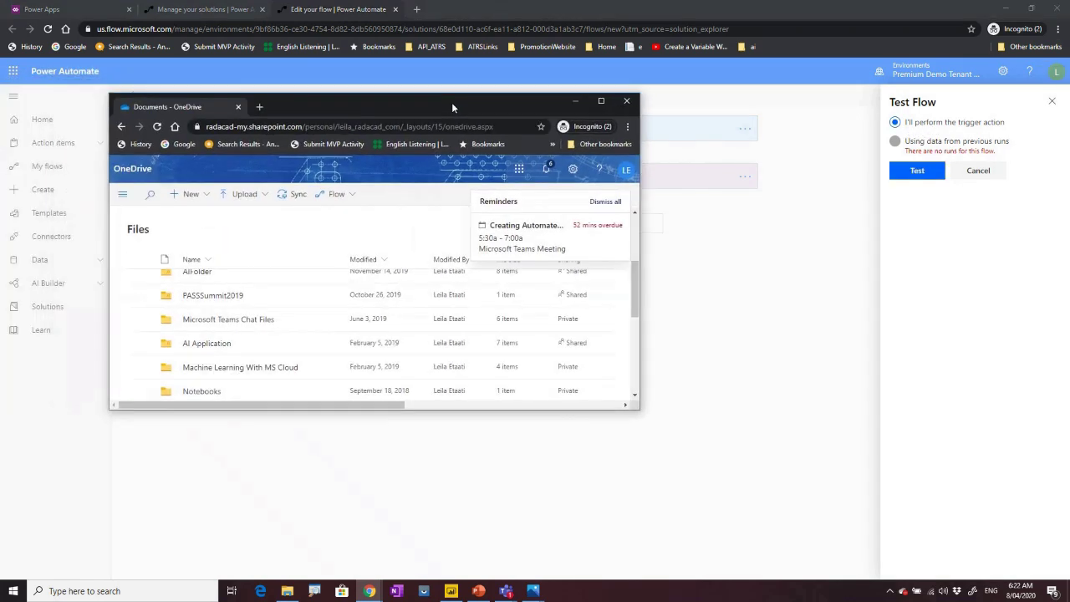
{"action": "left_click", "coordinate": [241, 199]}
{"action": "left_click", "coordinate": [227, 216]}
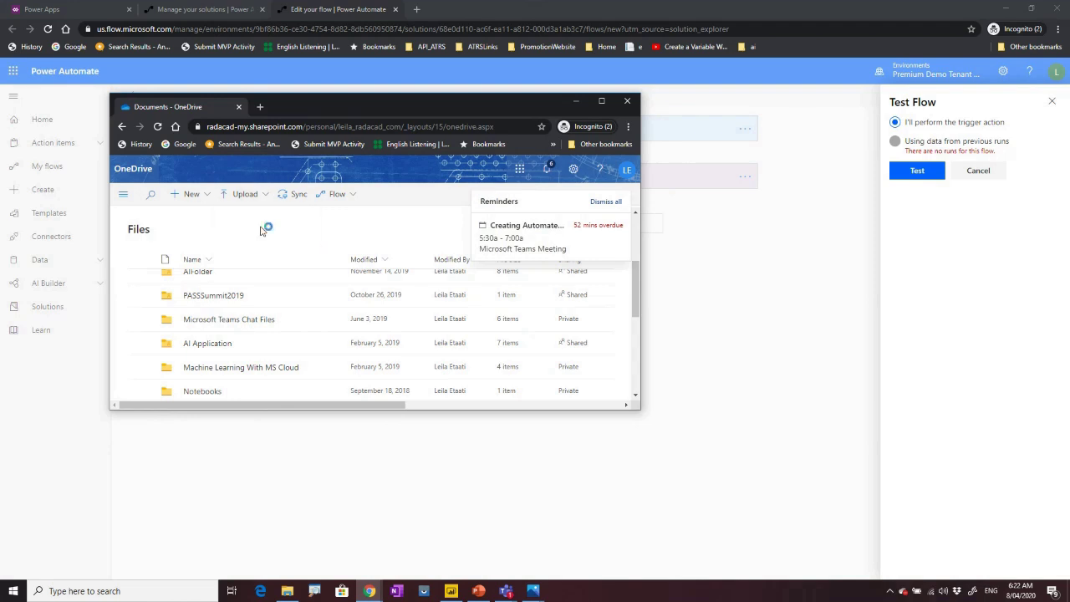
{"action": "left_click", "coordinate": [245, 187]}
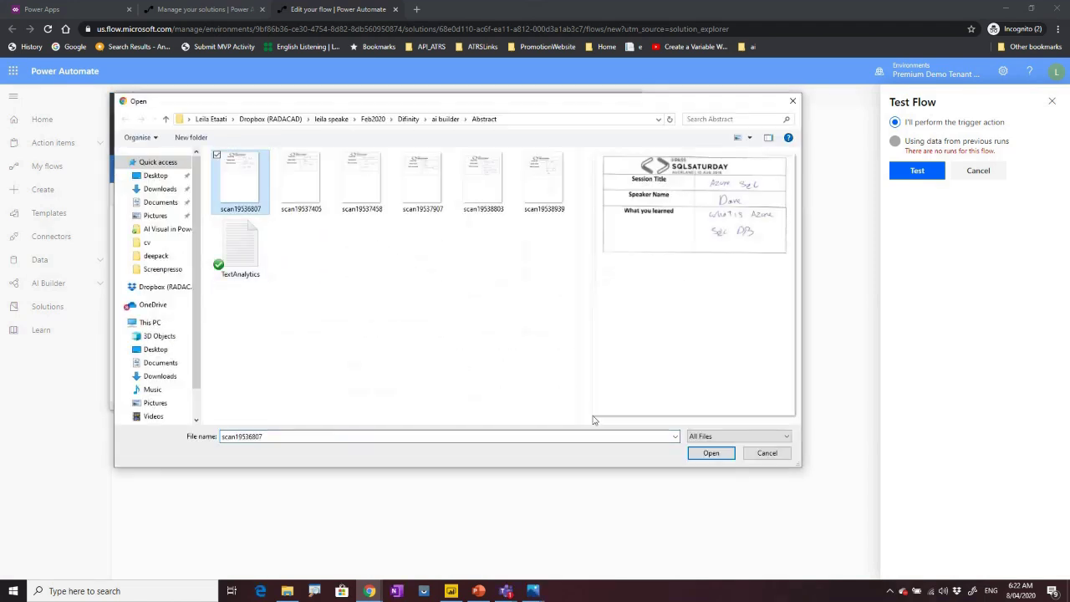
{"action": "left_click", "coordinate": [711, 452]}
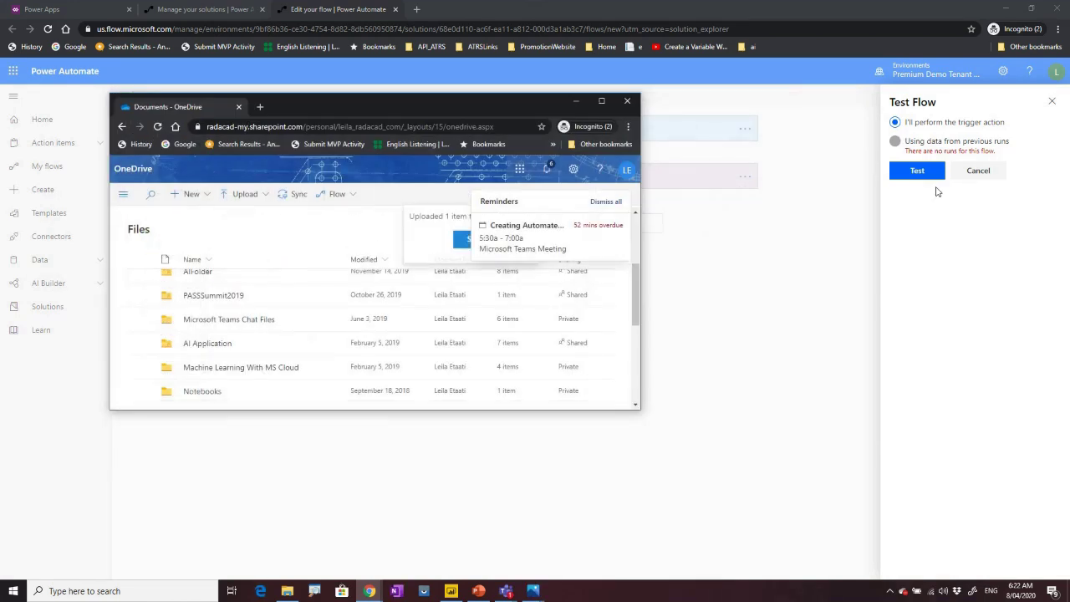
{"action": "left_click", "coordinate": [915, 172]}
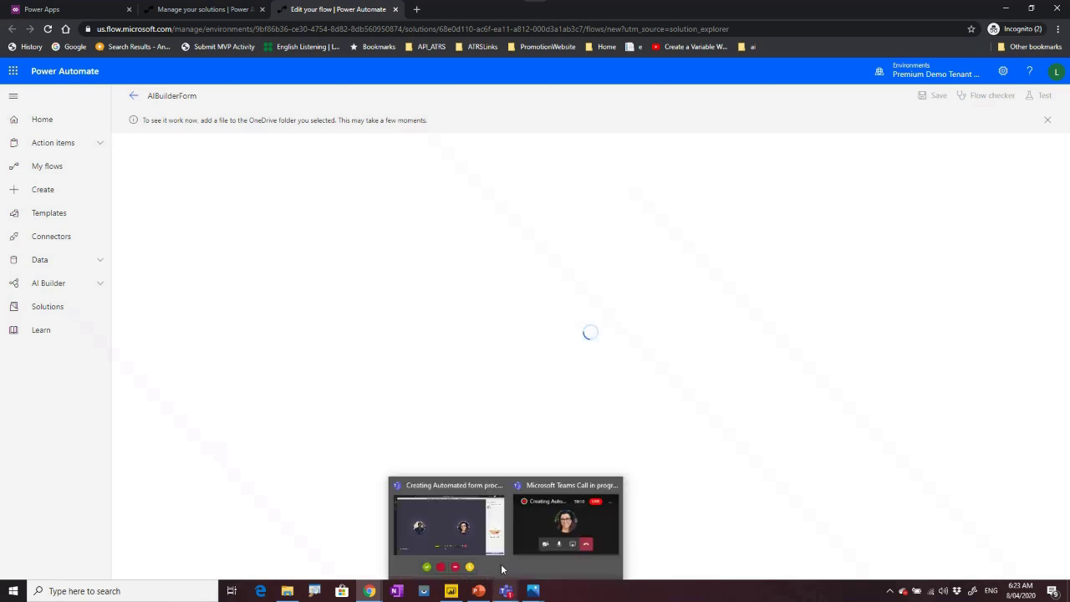
Download scan19536807.jpg from OneDrive and view its handwritten SQL Saturday session form in Photos.
{"action": "mouse_move", "coordinate": [367, 594]}
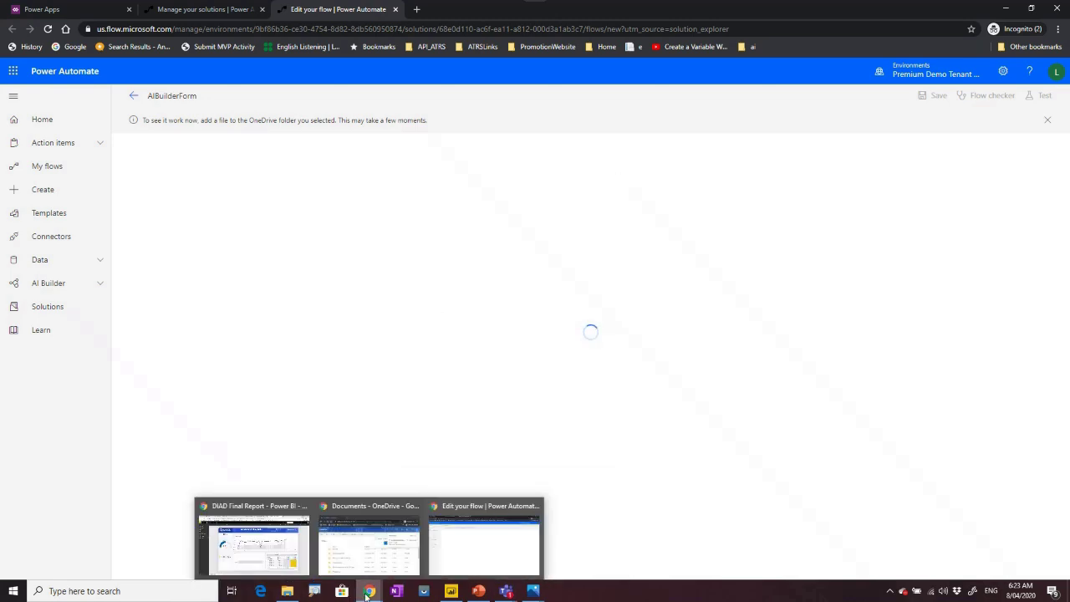
{"action": "left_click", "coordinate": [356, 548]}
{"action": "scroll", "coordinate": [234, 342], "scroll_direction": "down", "scroll_amount": 10}
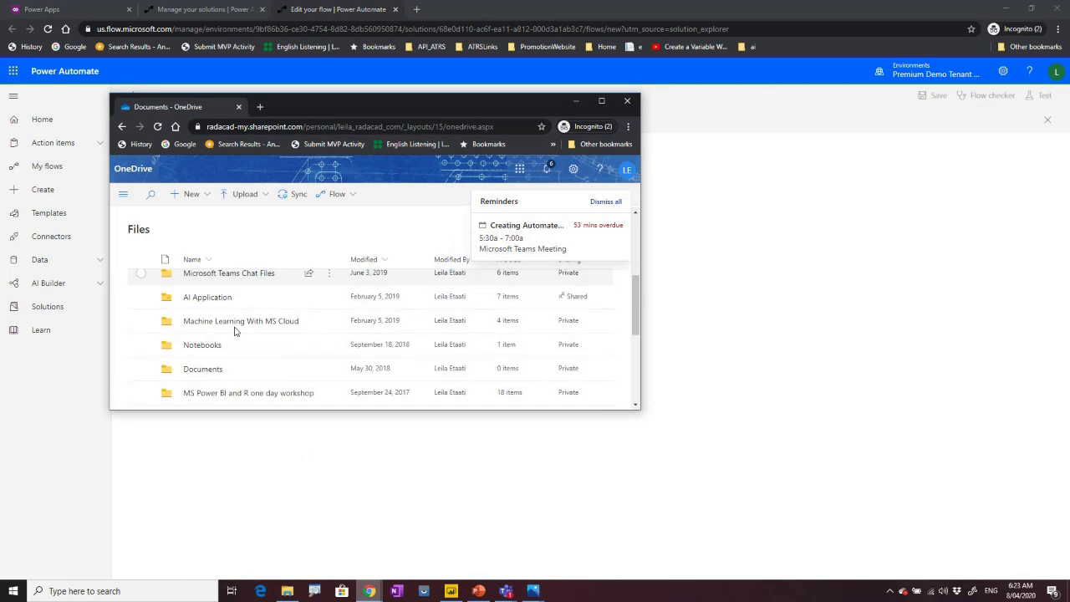
{"action": "left_click", "coordinate": [209, 364]}
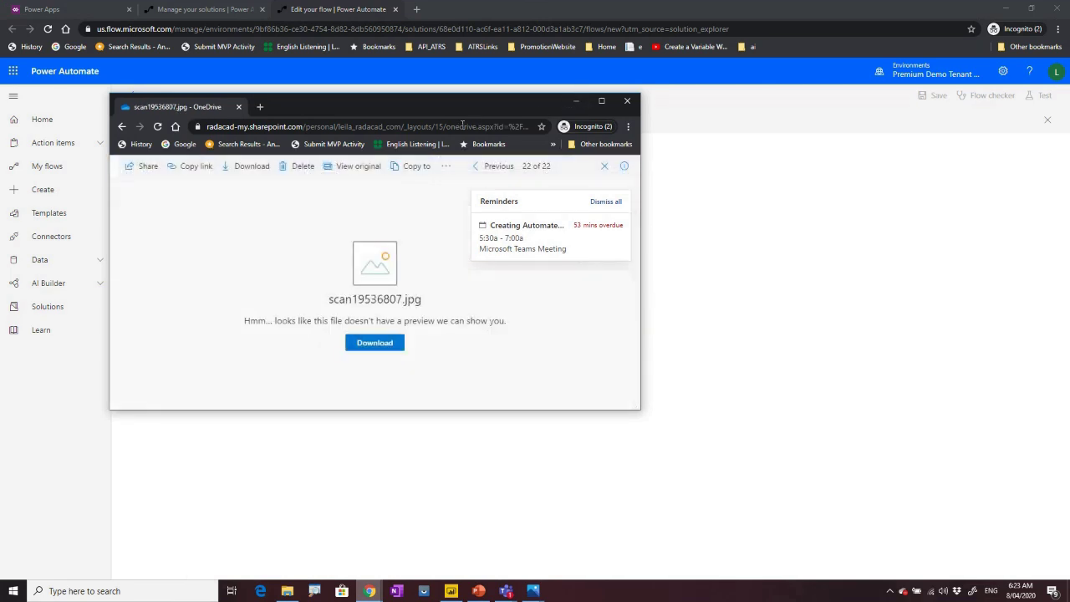
{"action": "left_click", "coordinate": [384, 344]}
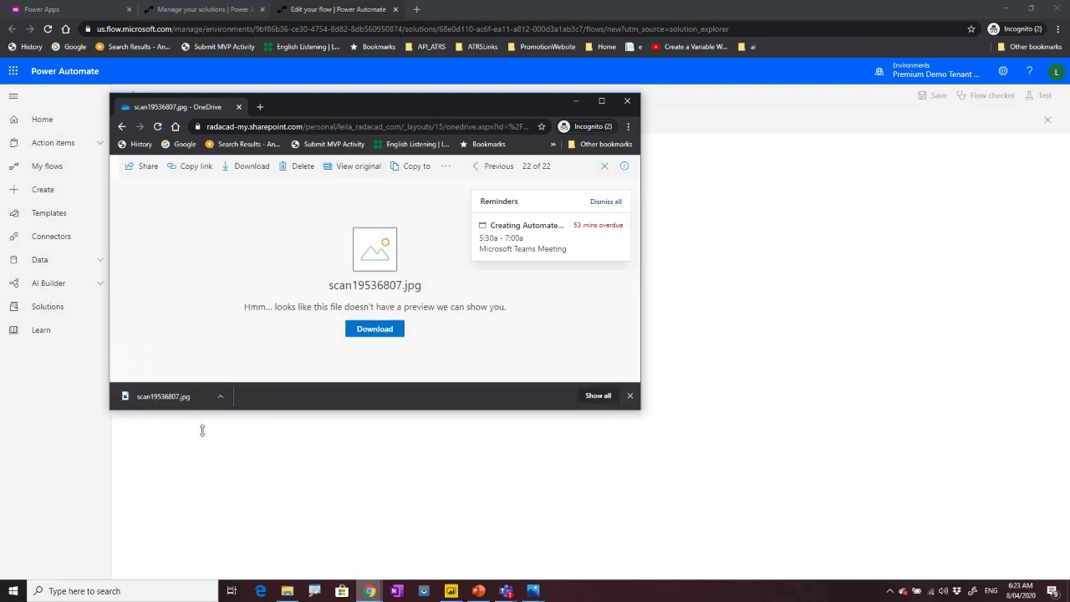
{"action": "left_click", "coordinate": [164, 396]}
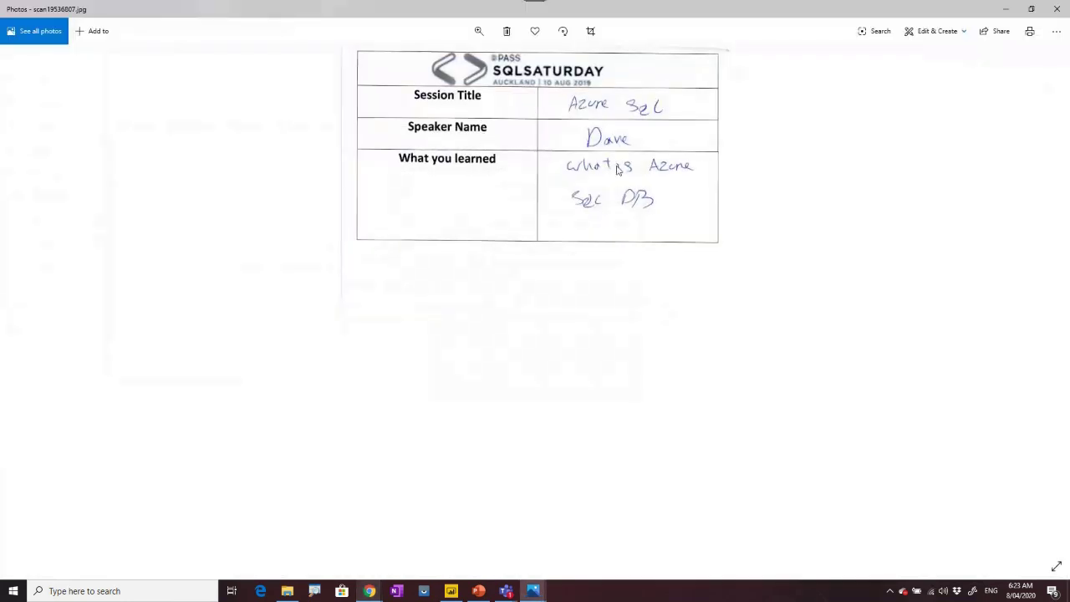
{"action": "left_click", "coordinate": [1008, 10]}
{"action": "left_click", "coordinate": [575, 102]}
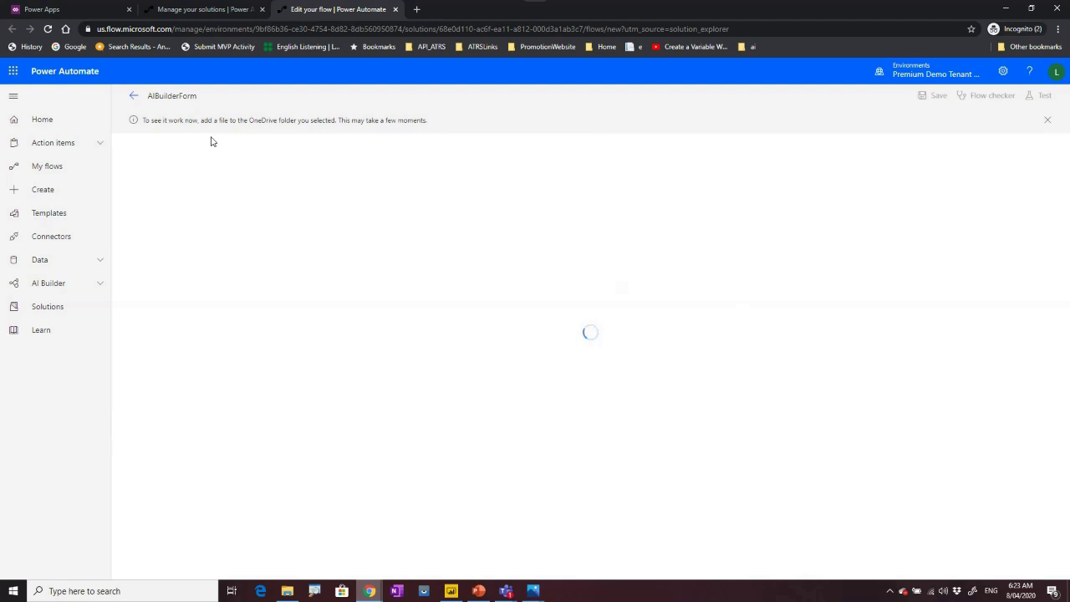
Go through Solutions > AIuilder to the AIBuilderForm flow's details, showing the 06:23 AM succeeded run.
{"action": "left_click", "coordinate": [132, 98]}
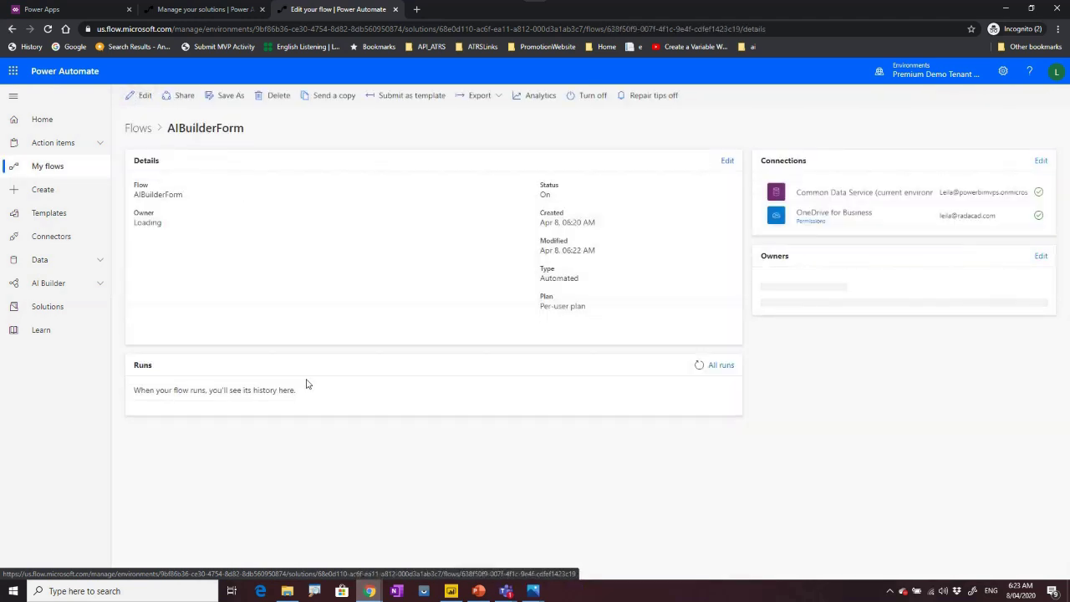
{"action": "left_click", "coordinate": [138, 129]}
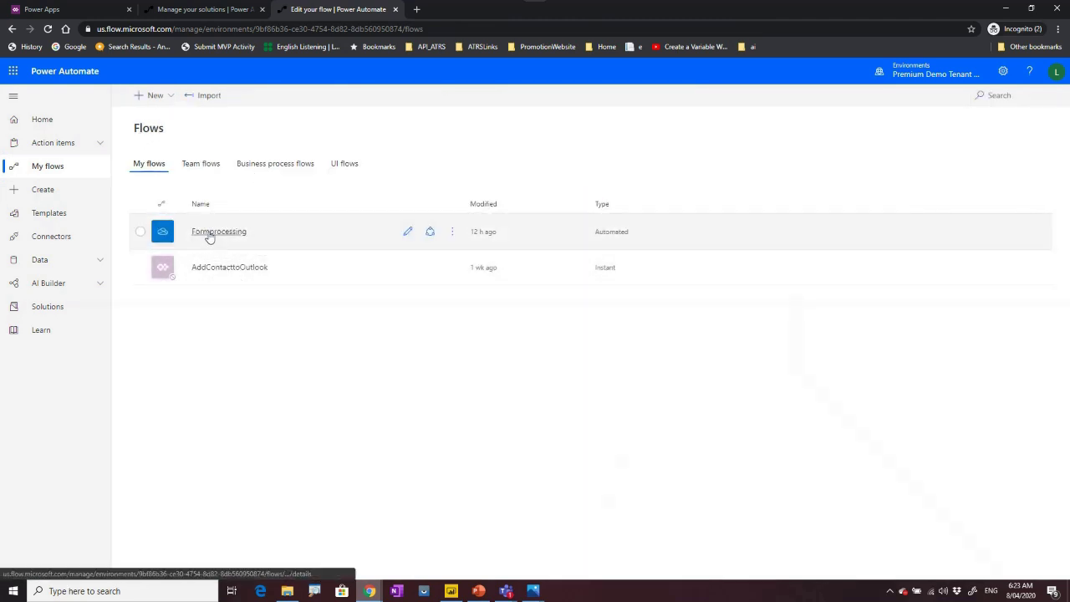
{"action": "left_click", "coordinate": [209, 234]}
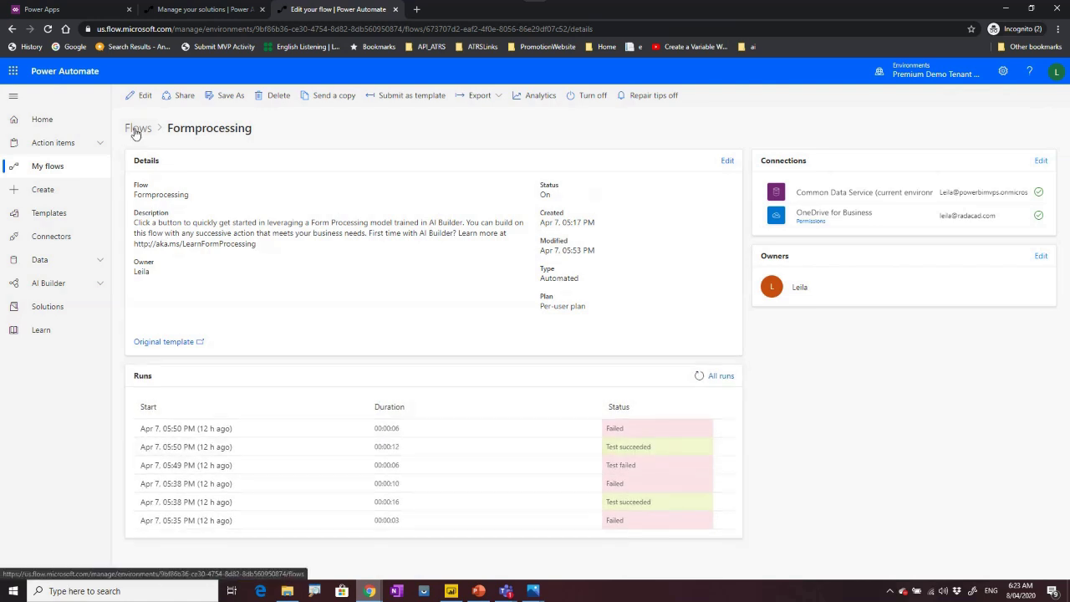
{"action": "left_click", "coordinate": [46, 283]}
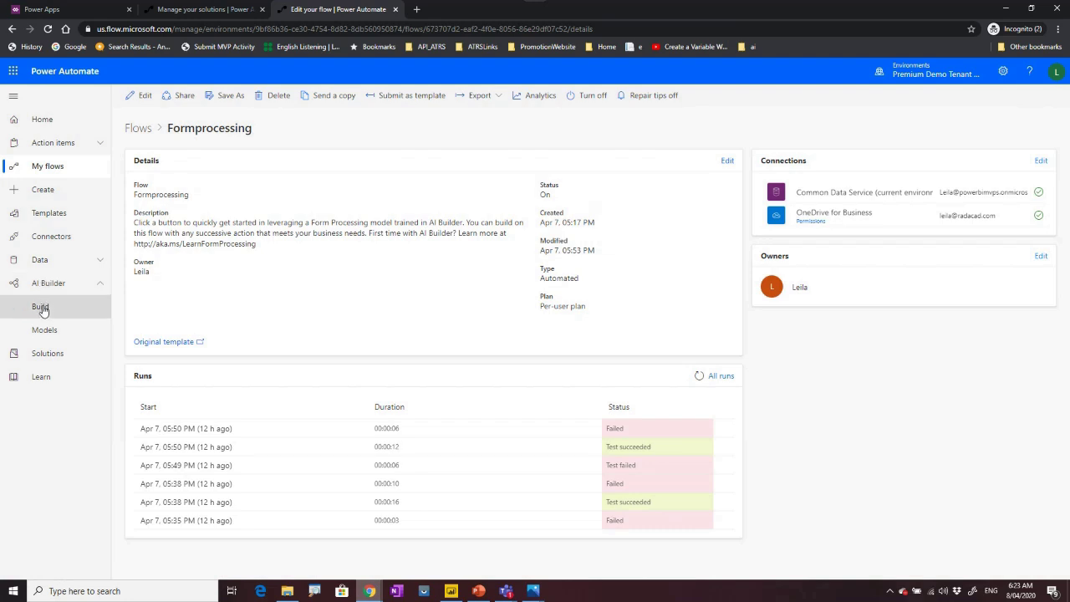
{"action": "left_click", "coordinate": [44, 353]}
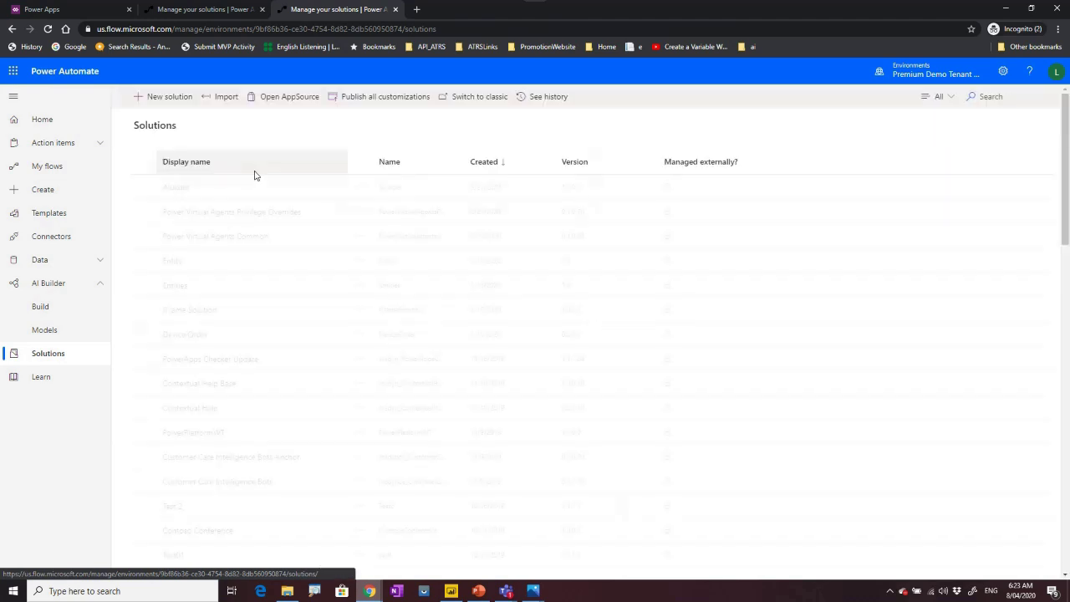
{"action": "left_click", "coordinate": [176, 188]}
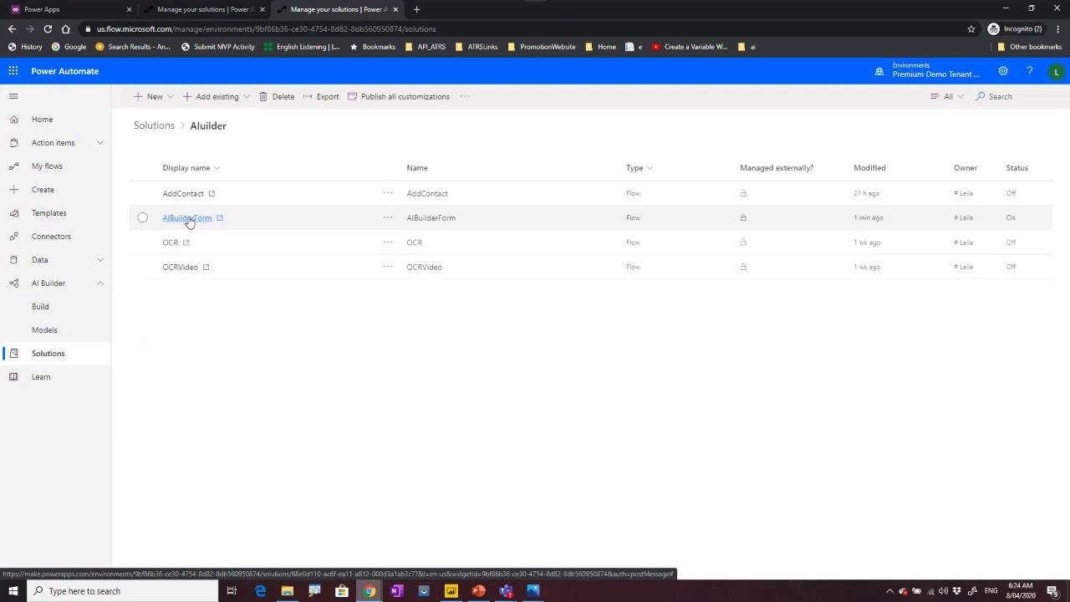
{"action": "left_click", "coordinate": [187, 219]}
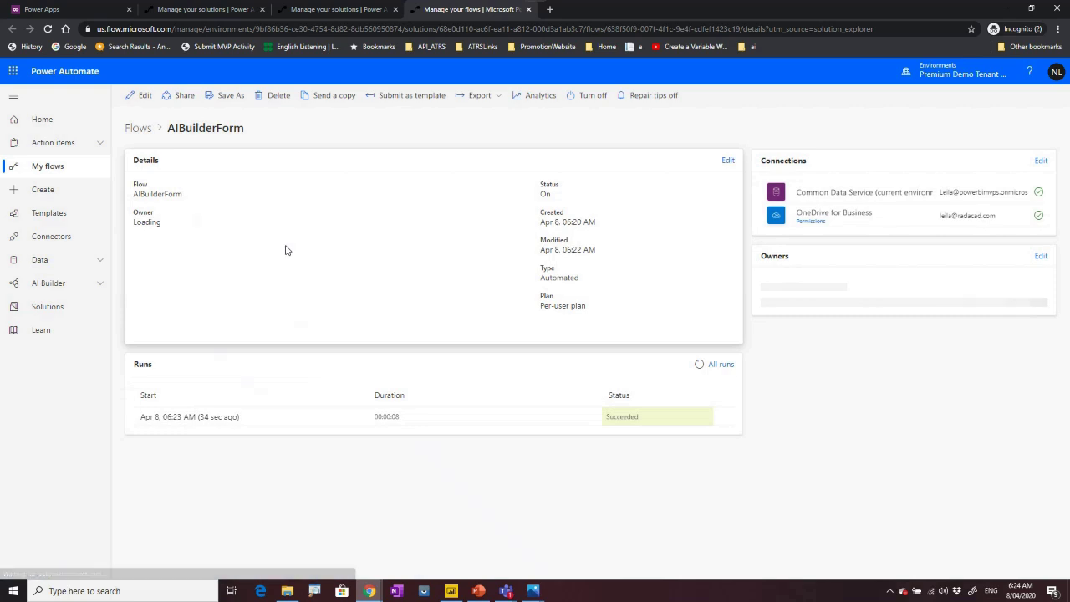
{"action": "left_click", "coordinate": [204, 421]}
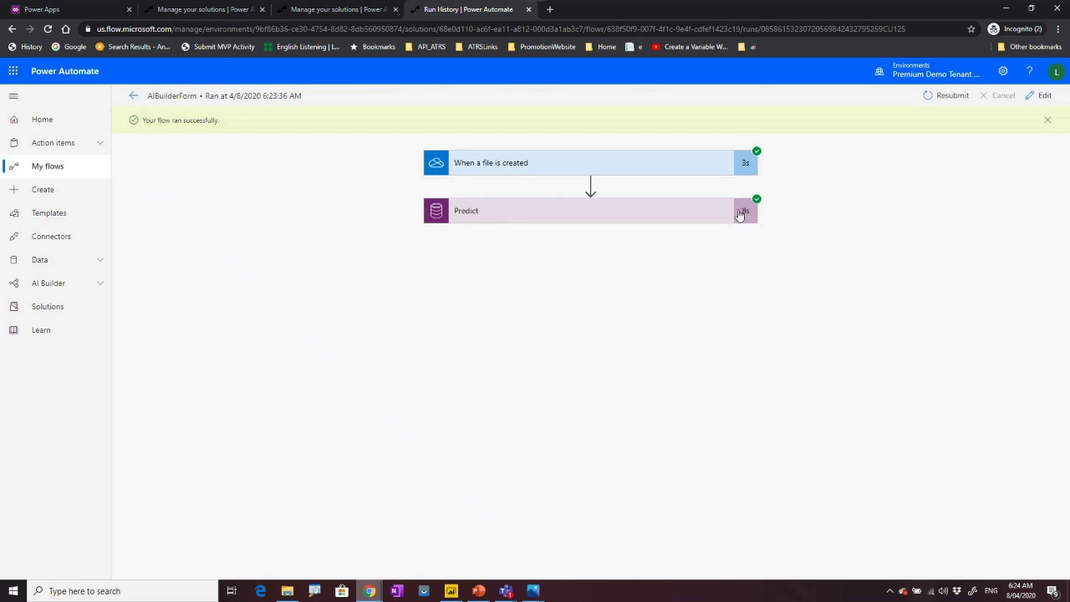
{"action": "left_click", "coordinate": [582, 214]}
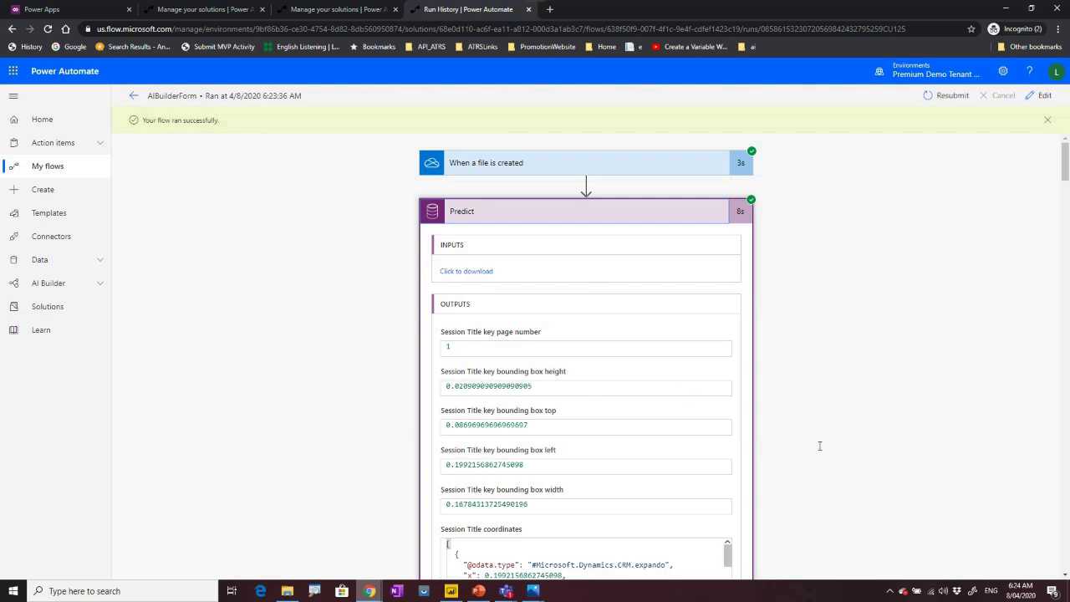
{"action": "scroll", "coordinate": [901, 435], "scroll_direction": "down", "scroll_amount": 2}
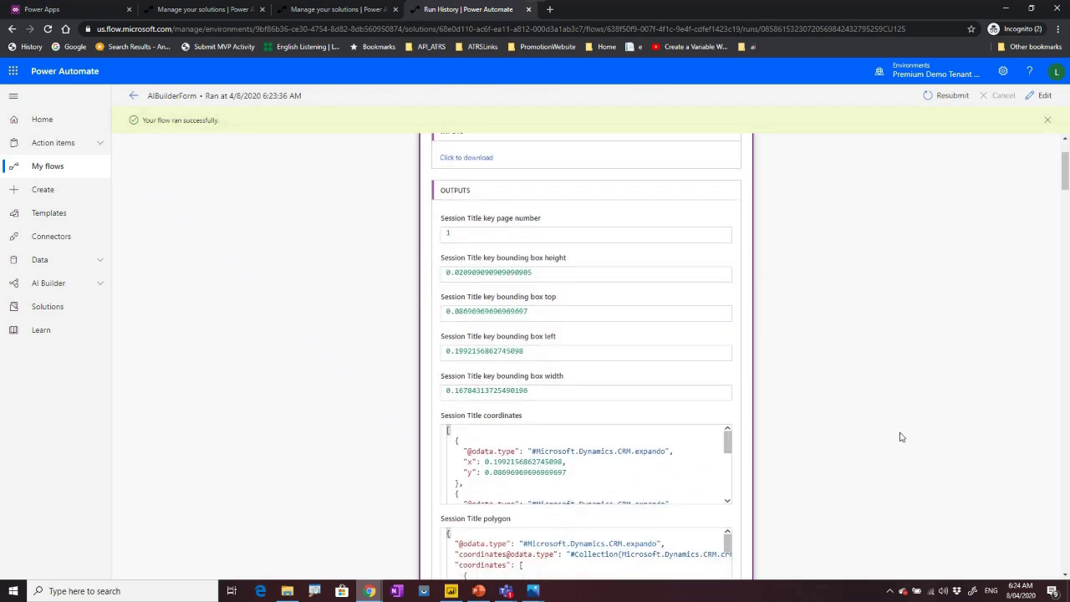
{"action": "scroll", "coordinate": [900, 436], "scroll_direction": "down", "scroll_amount": 4}
{"action": "scroll", "coordinate": [765, 437], "scroll_direction": "down", "scroll_amount": 5}
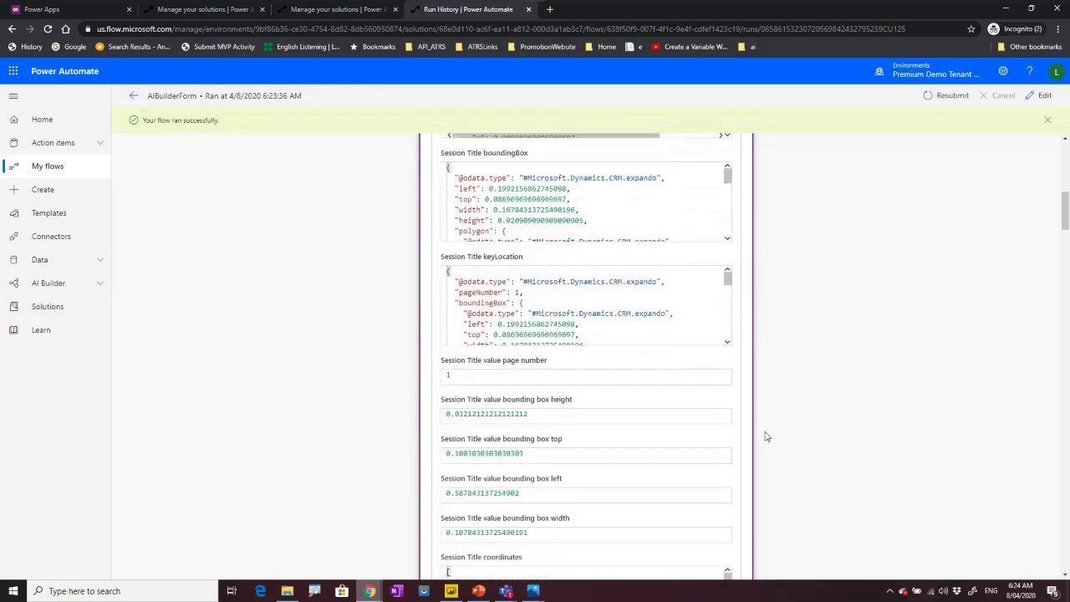
{"action": "scroll", "coordinate": [766, 436], "scroll_direction": "down", "scroll_amount": 4}
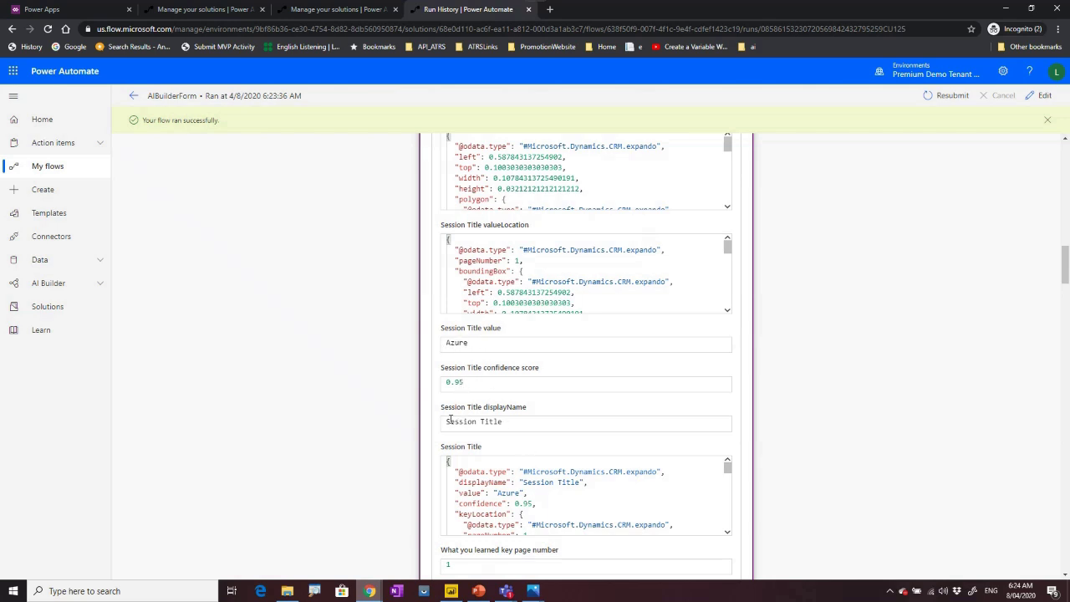
{"action": "scroll", "coordinate": [473, 425], "scroll_direction": "down", "scroll_amount": 5}
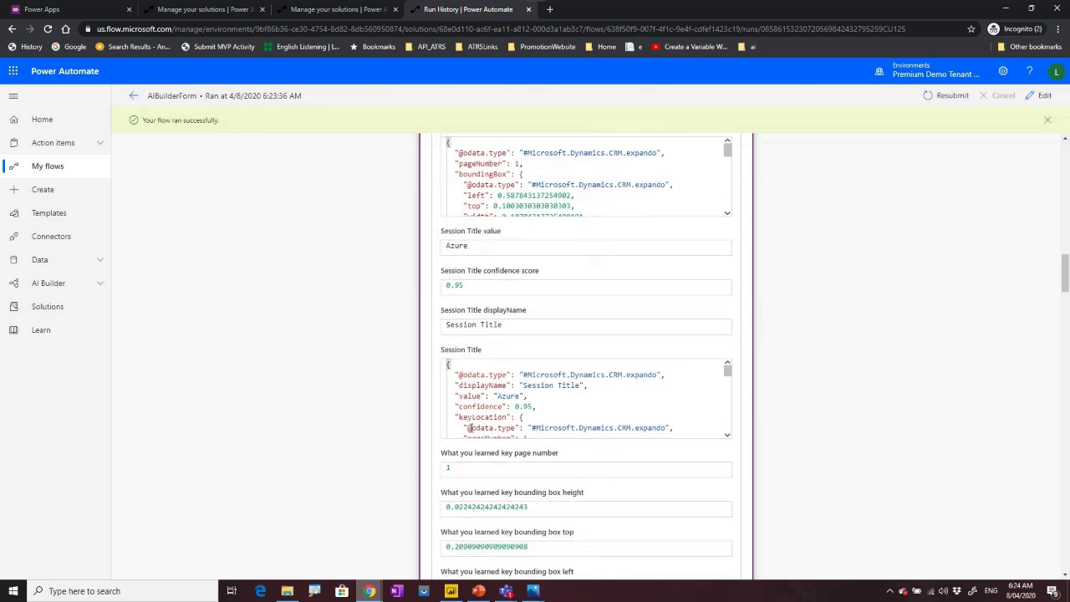
{"action": "scroll", "coordinate": [470, 431], "scroll_direction": "down", "scroll_amount": 7}
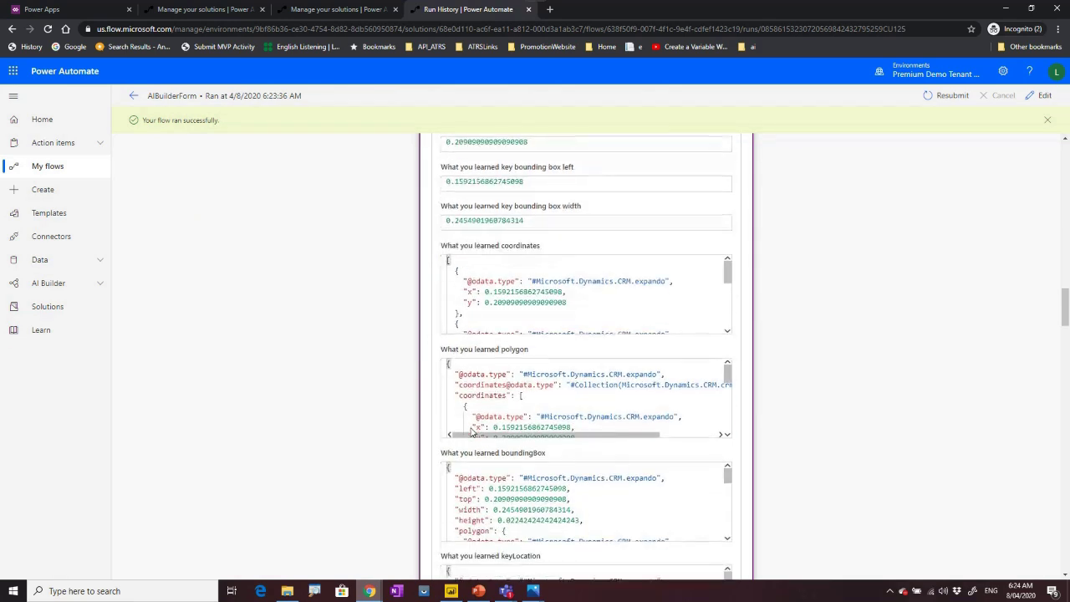
{"action": "scroll", "coordinate": [470, 432], "scroll_direction": "down", "scroll_amount": 6}
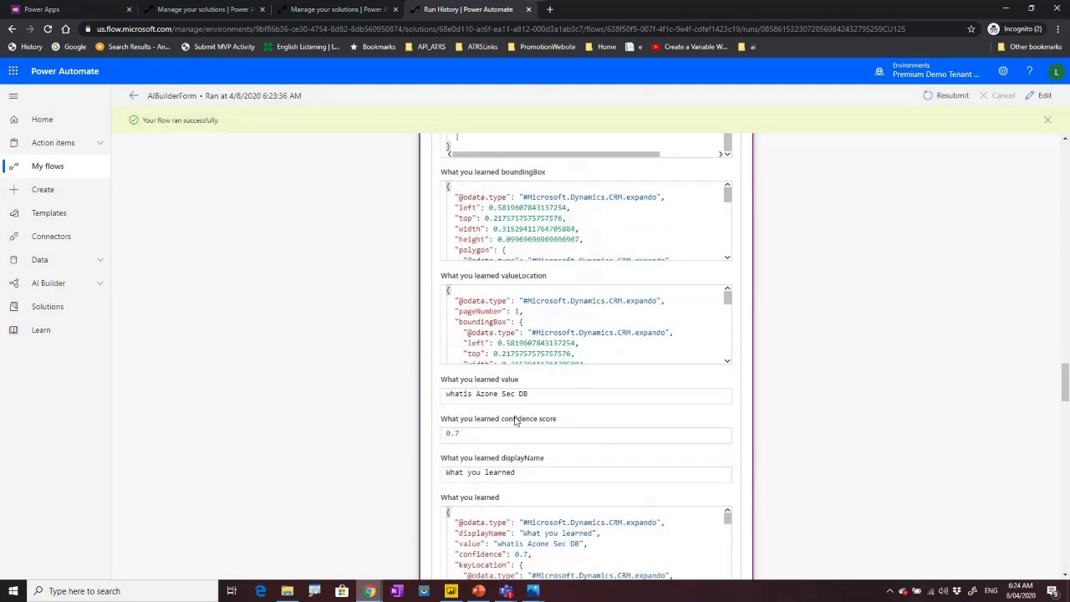
{"action": "scroll", "coordinate": [516, 420], "scroll_direction": "down", "scroll_amount": 7}
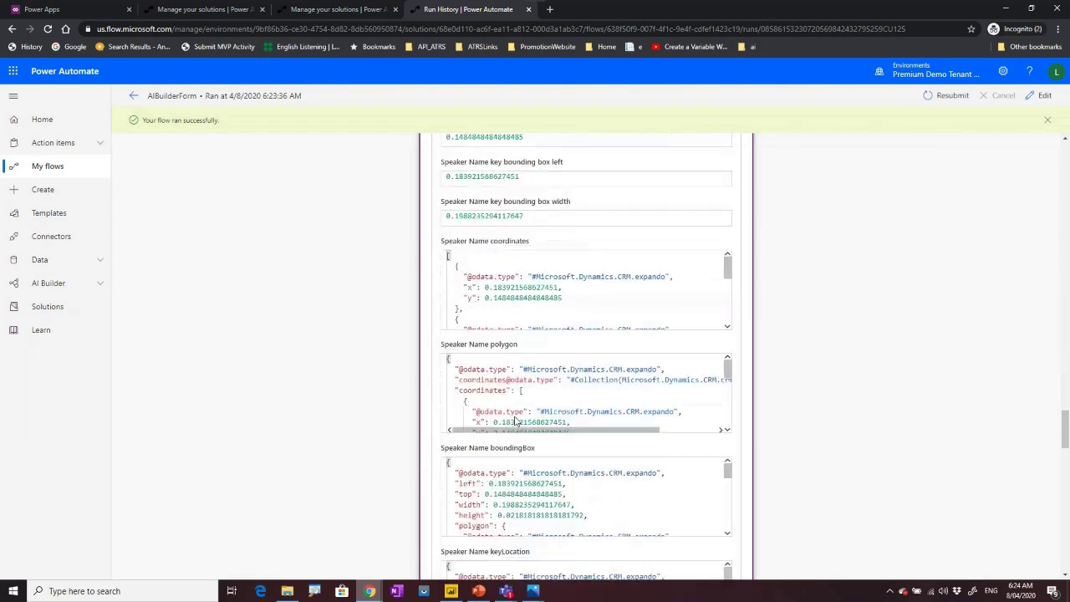
{"action": "scroll", "coordinate": [516, 420], "scroll_direction": "down", "scroll_amount": 8}
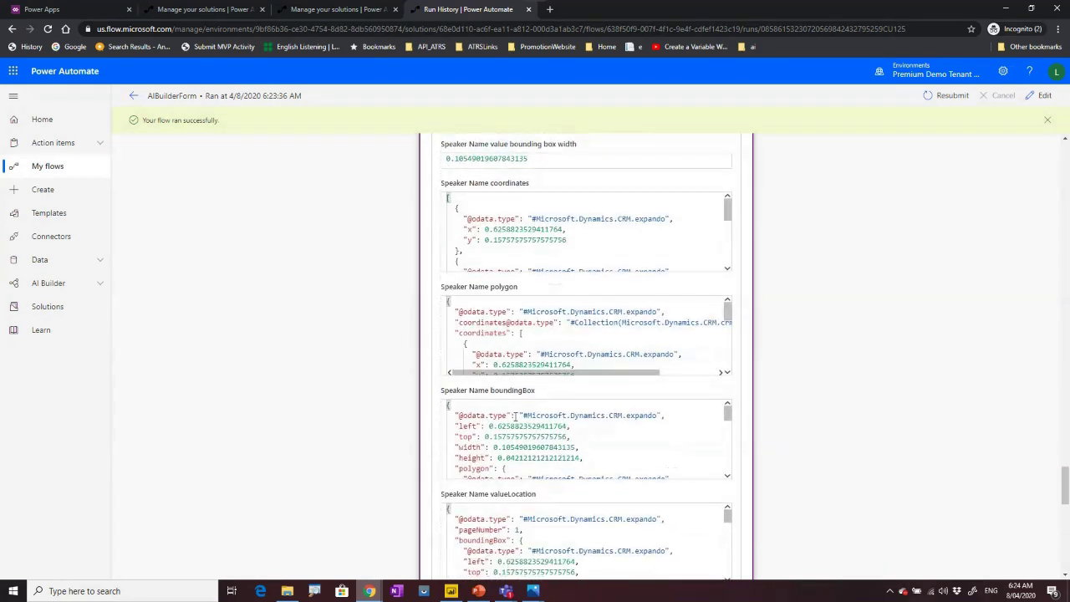
{"action": "scroll", "coordinate": [625, 451], "scroll_direction": "down", "scroll_amount": 6}
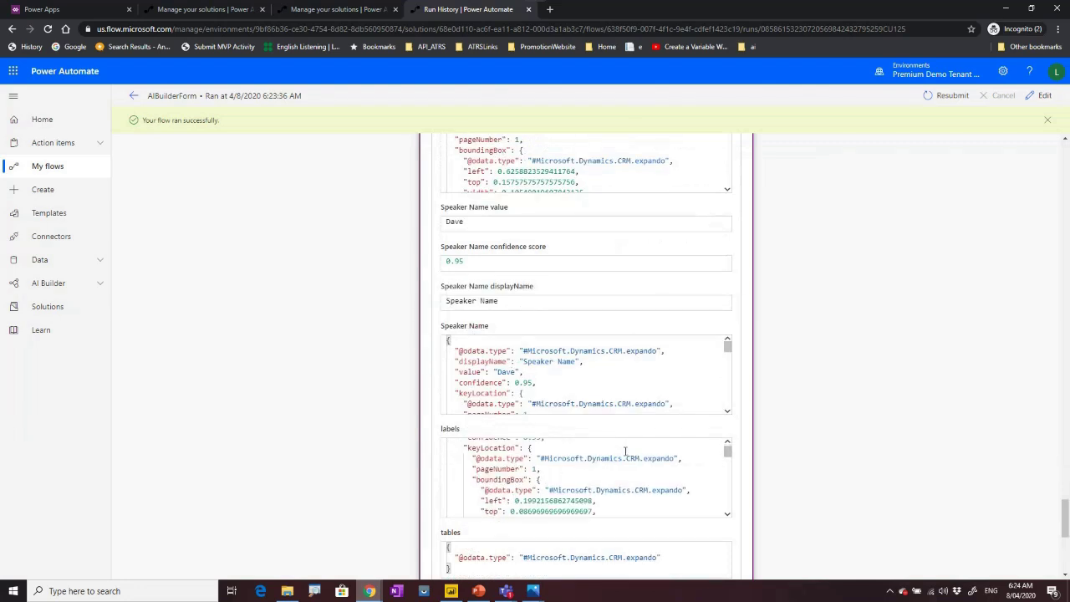
{"action": "scroll", "coordinate": [625, 451], "scroll_direction": "down", "scroll_amount": 3}
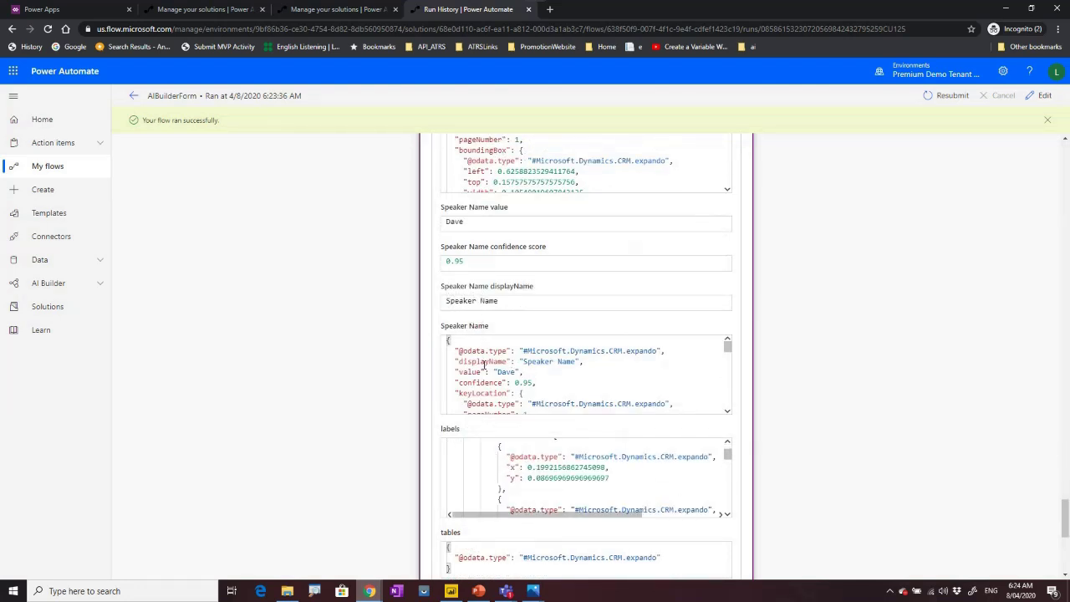
{"action": "scroll", "coordinate": [484, 365], "scroll_direction": "down", "scroll_amount": 5}
{"action": "scroll", "coordinate": [845, 527], "scroll_direction": "down", "scroll_amount": 6}
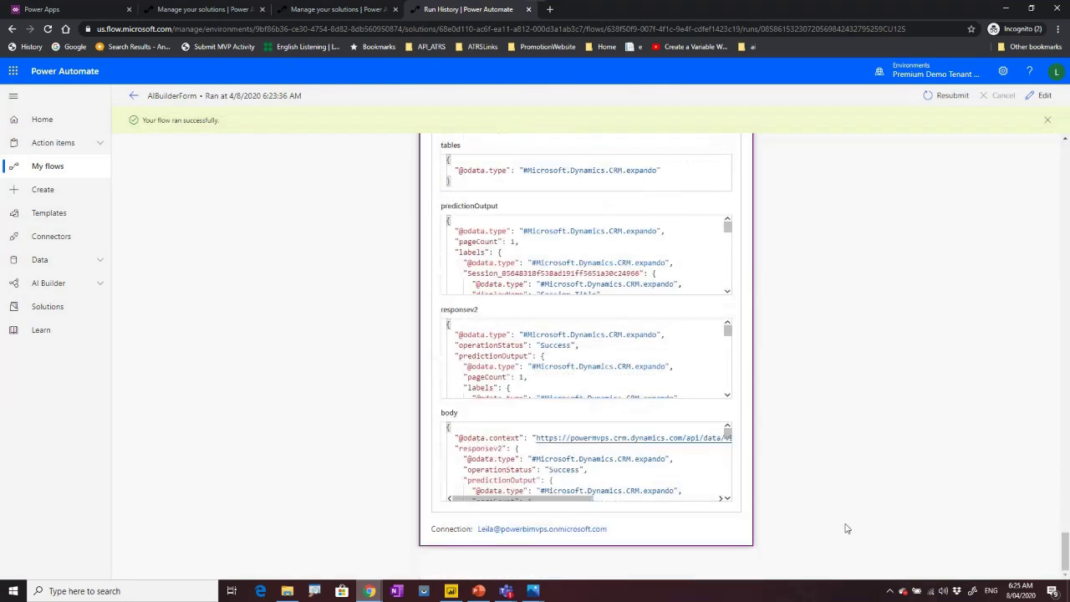
{"action": "scroll", "coordinate": [533, 470], "scroll_direction": "up", "scroll_amount": 10}
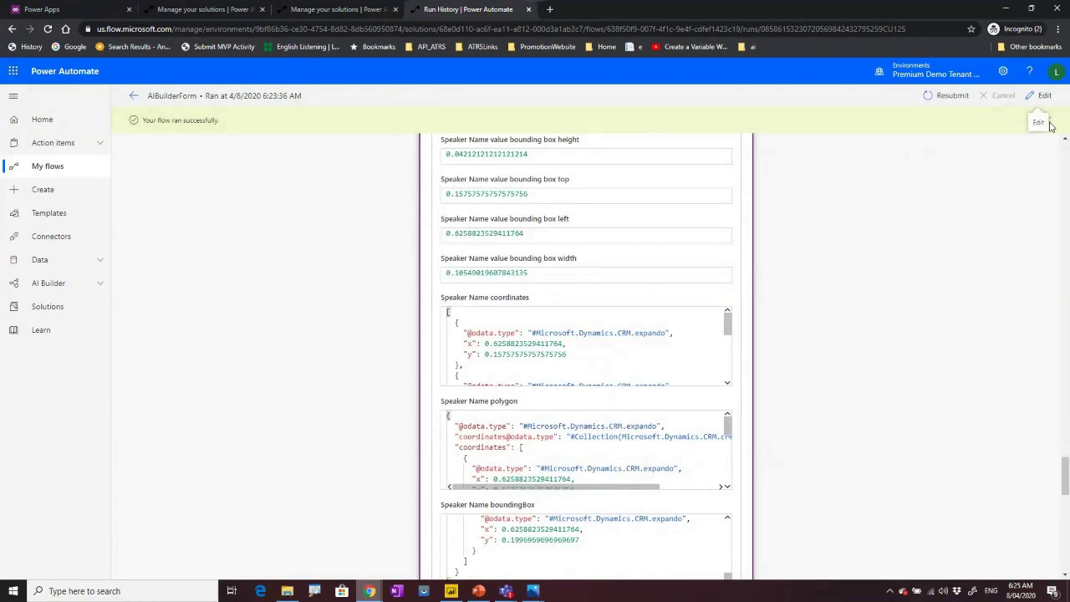
Edit the flow and add a OneDrive for Business 'Create file' action after Predict.
{"action": "left_click", "coordinate": [1045, 96]}
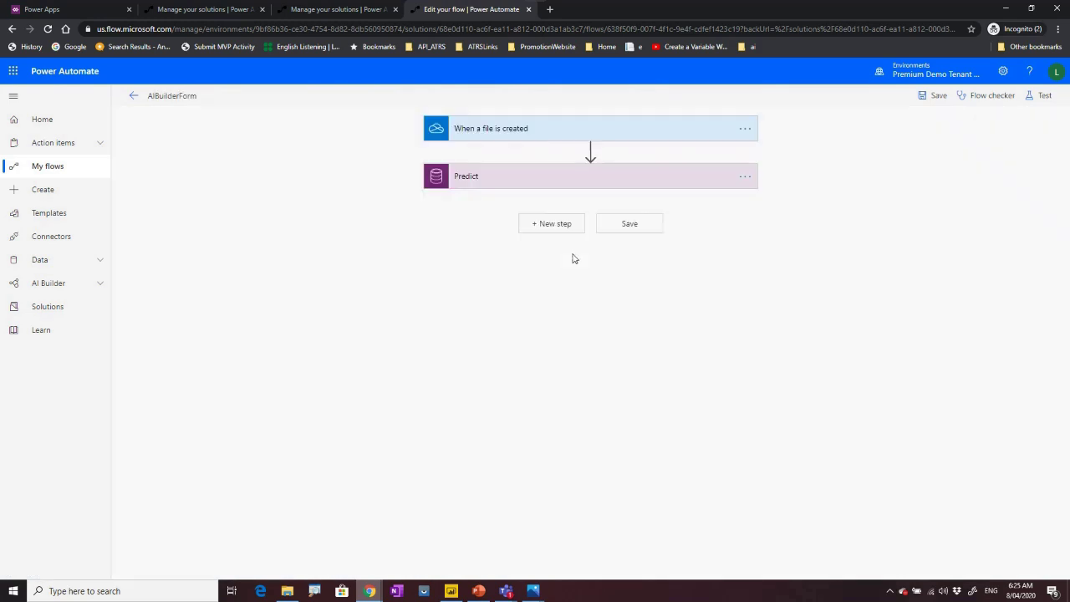
{"action": "left_click", "coordinate": [545, 226]}
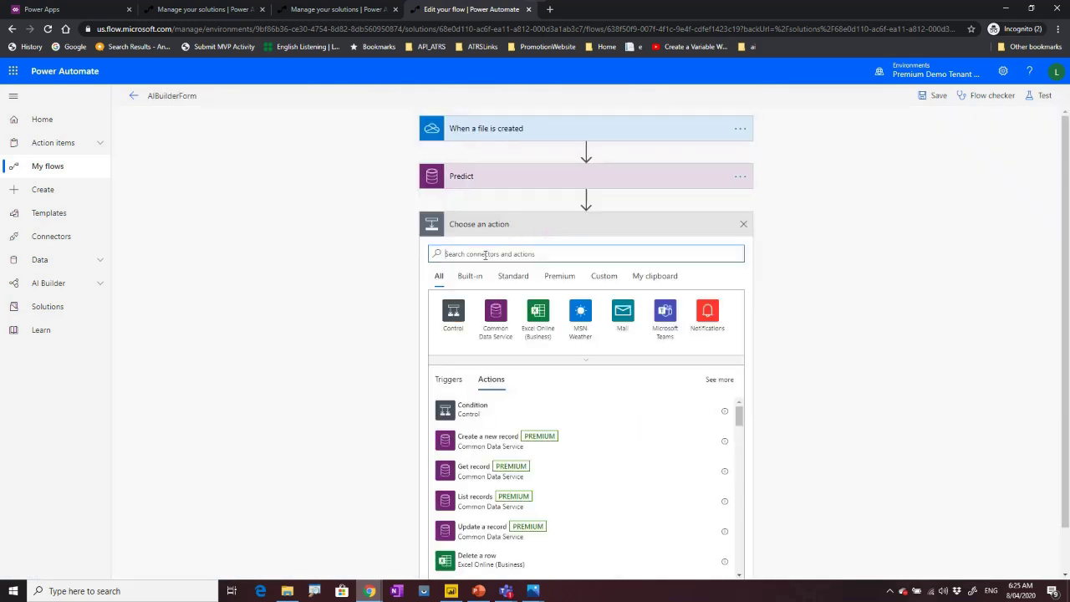
{"action": "type", "text": "oned"}
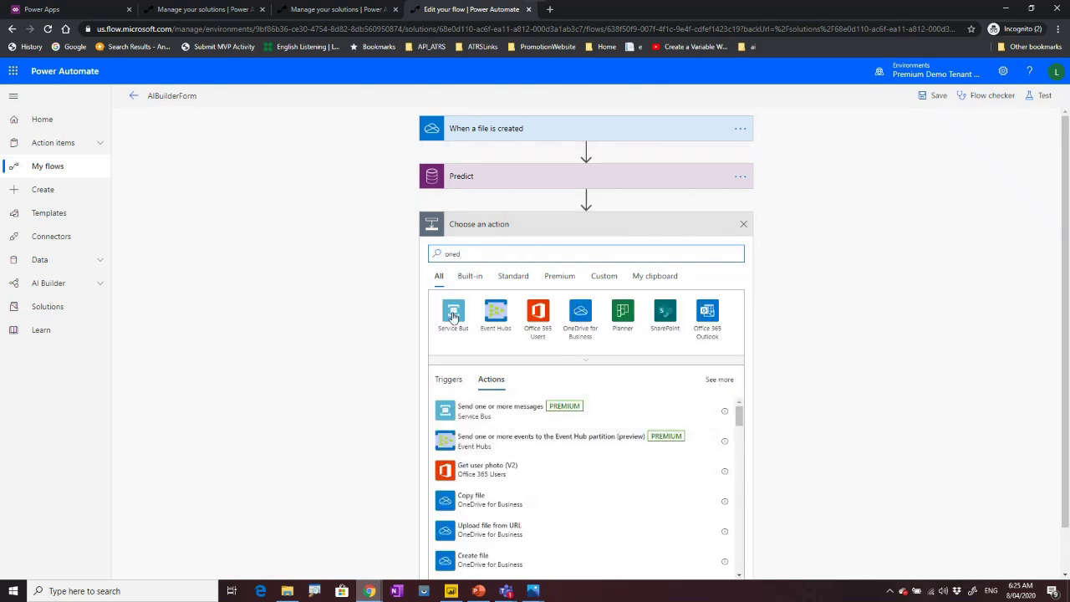
{"action": "type", "text": "rive"}
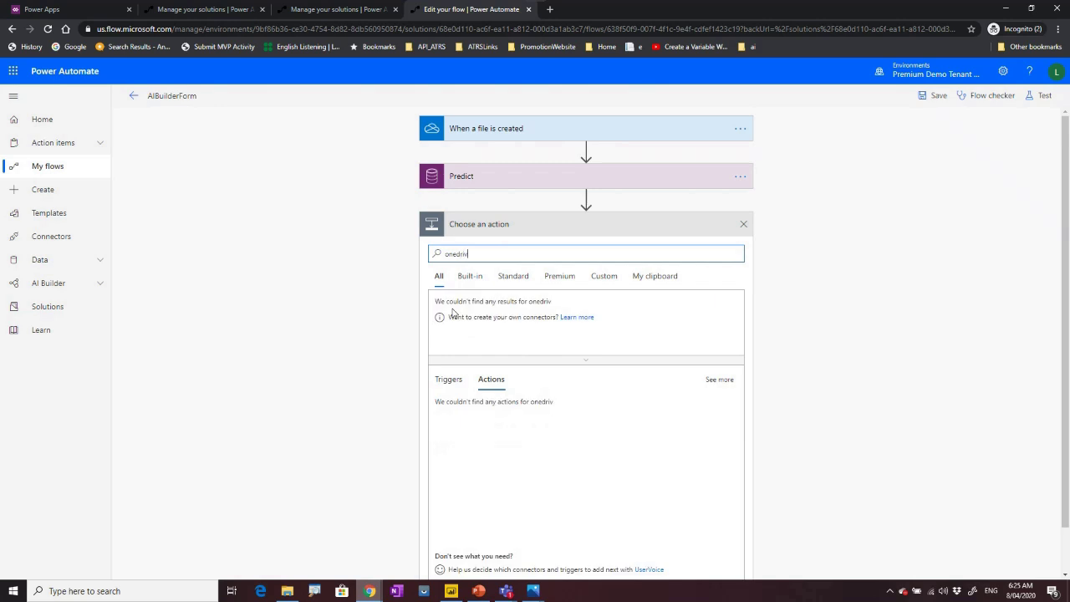
{"action": "left_click", "coordinate": [453, 312]}
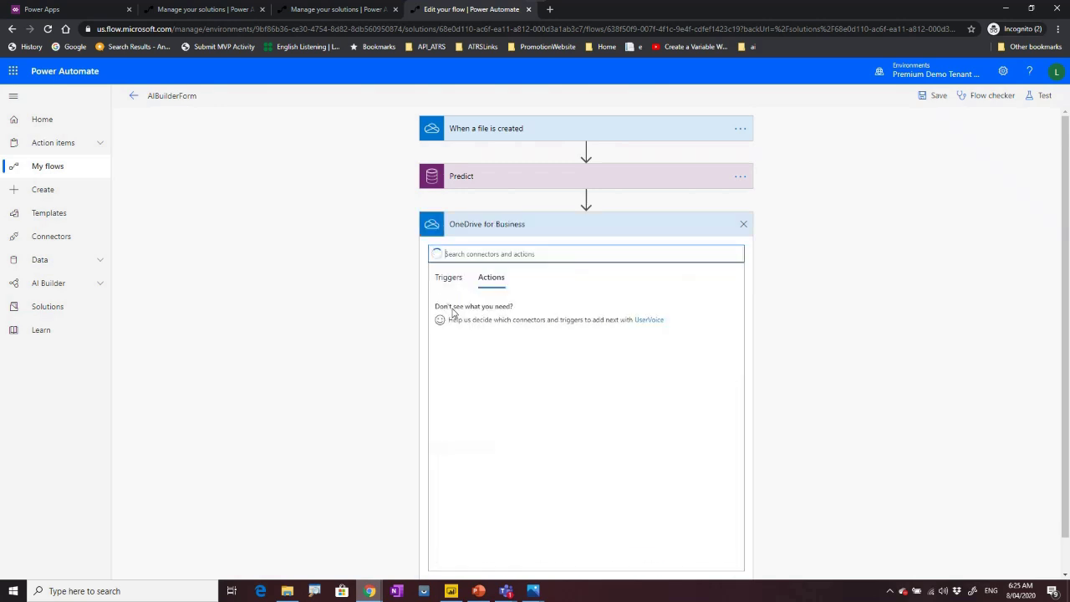
{"action": "left_click", "coordinate": [453, 313]}
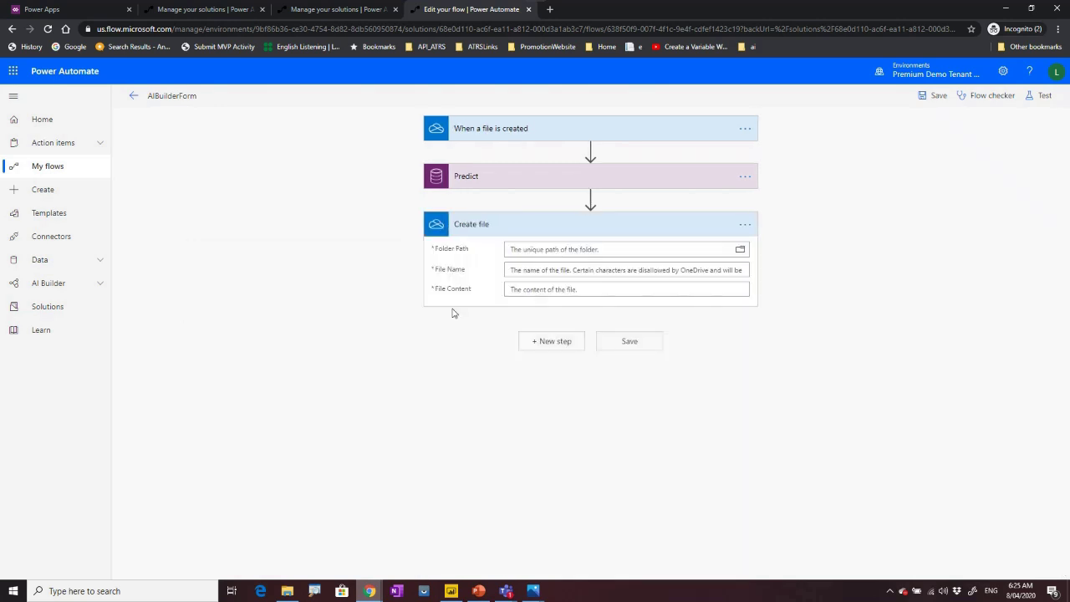
Set Create file's Folder Path to root '/' and File Name to concat(utcNow(),'.txt').
{"action": "left_click", "coordinate": [744, 250]}
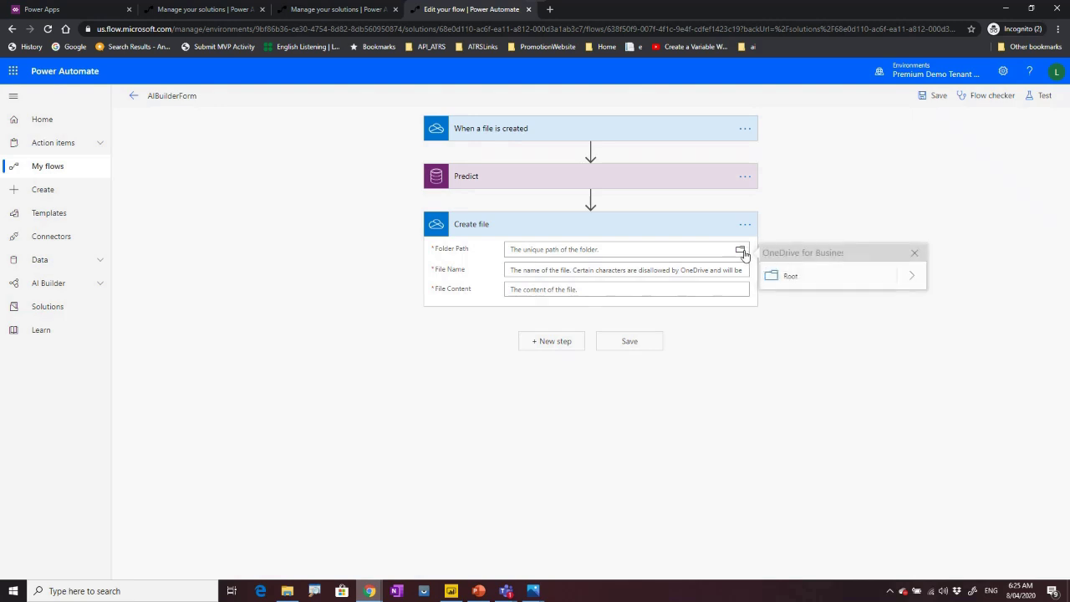
{"action": "left_click", "coordinate": [790, 278]}
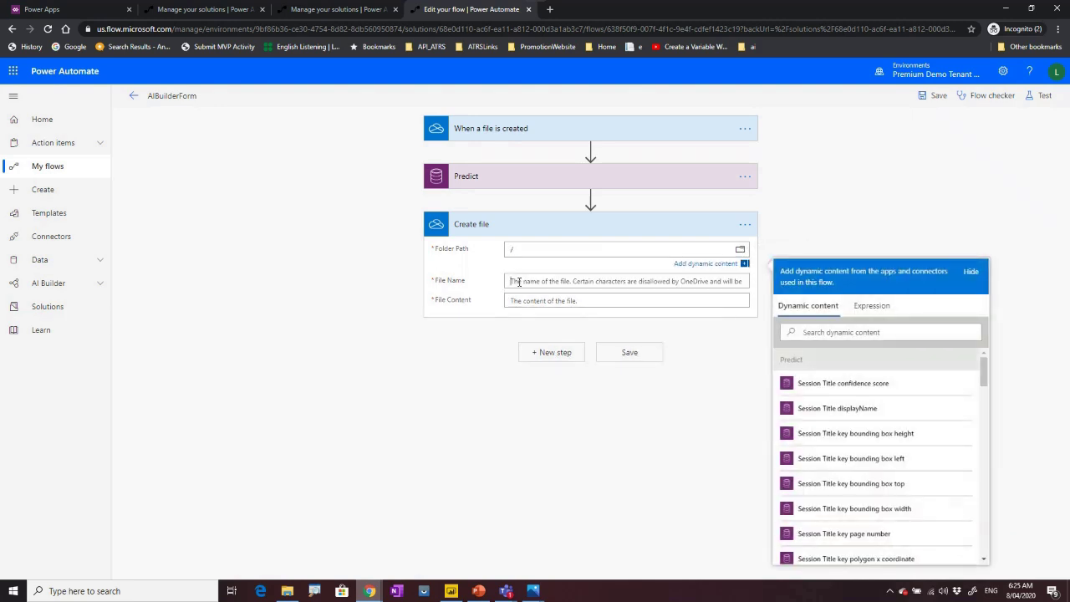
{"action": "left_click", "coordinate": [519, 282]}
{"action": "left_click", "coordinate": [880, 327]}
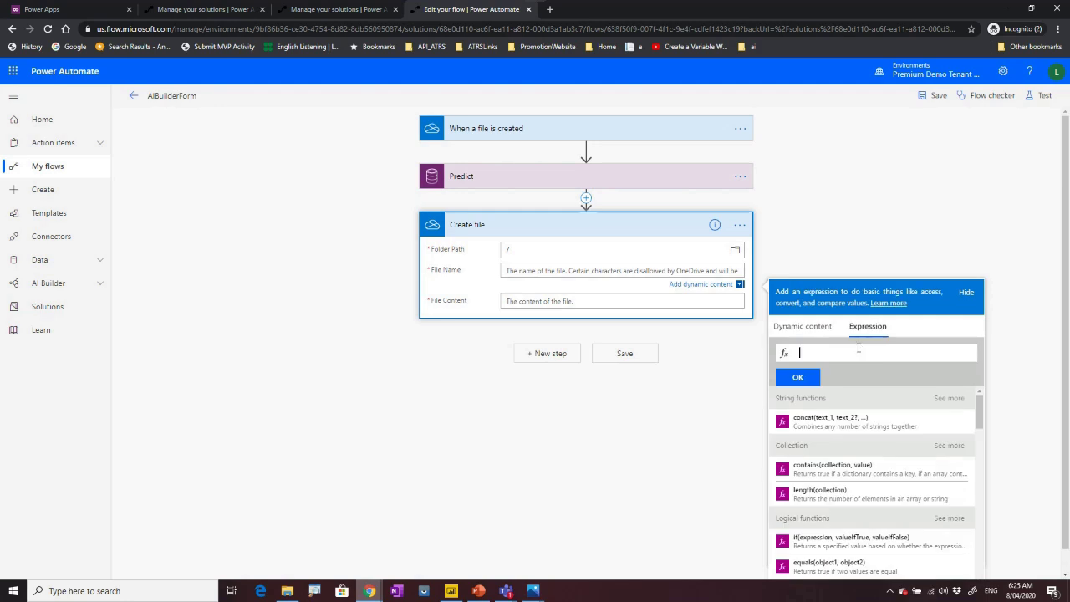
{"action": "type", "text": "concat"}
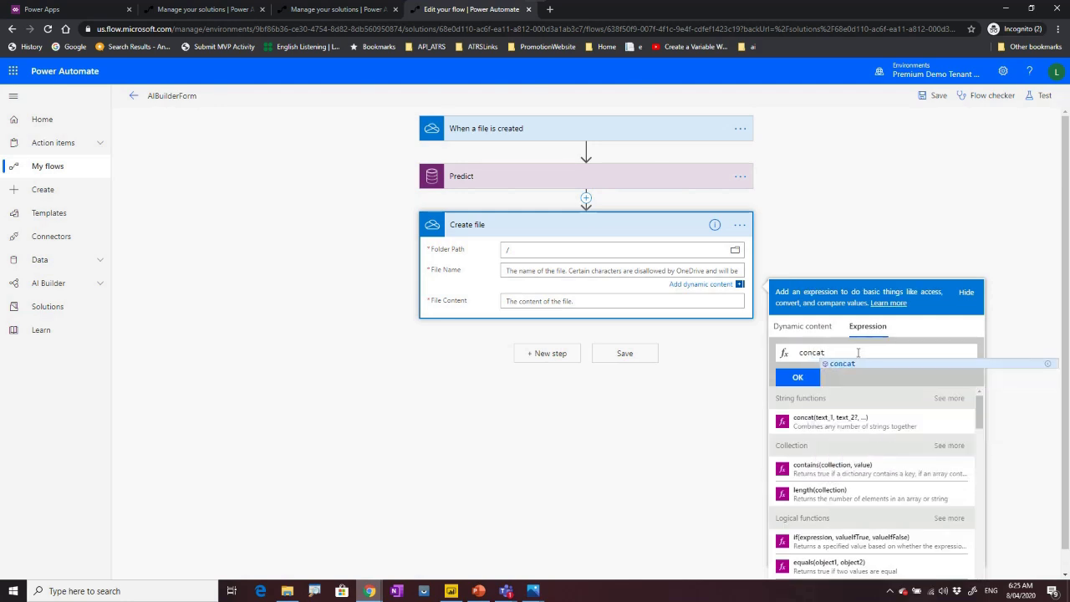
{"action": "left_click", "coordinate": [865, 365]}
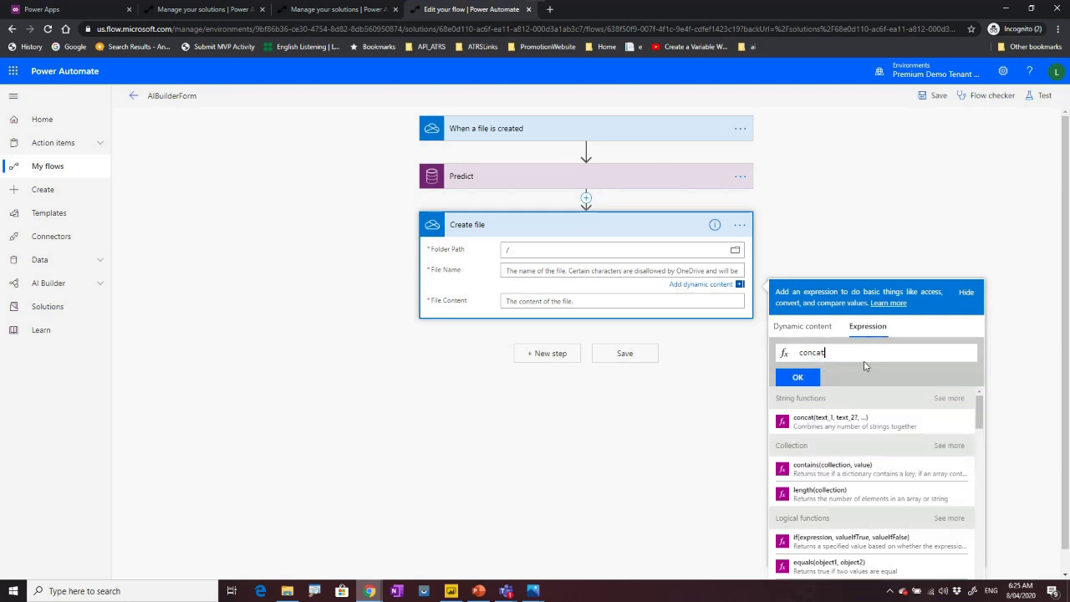
{"action": "type", "text": "("}
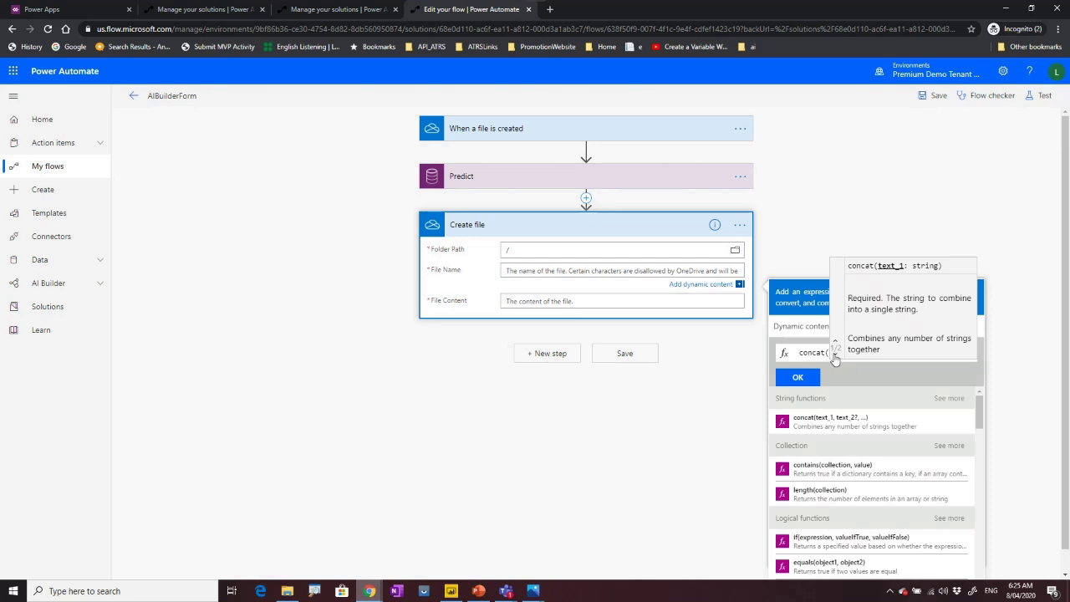
{"action": "left_click", "coordinate": [834, 352]}
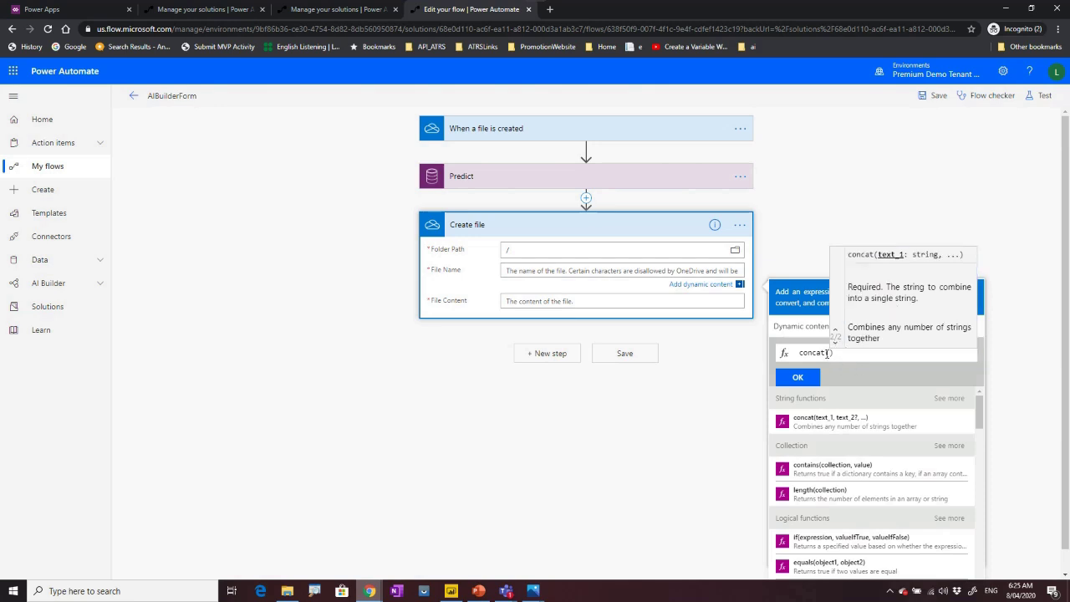
{"action": "type", "text": "ut"}
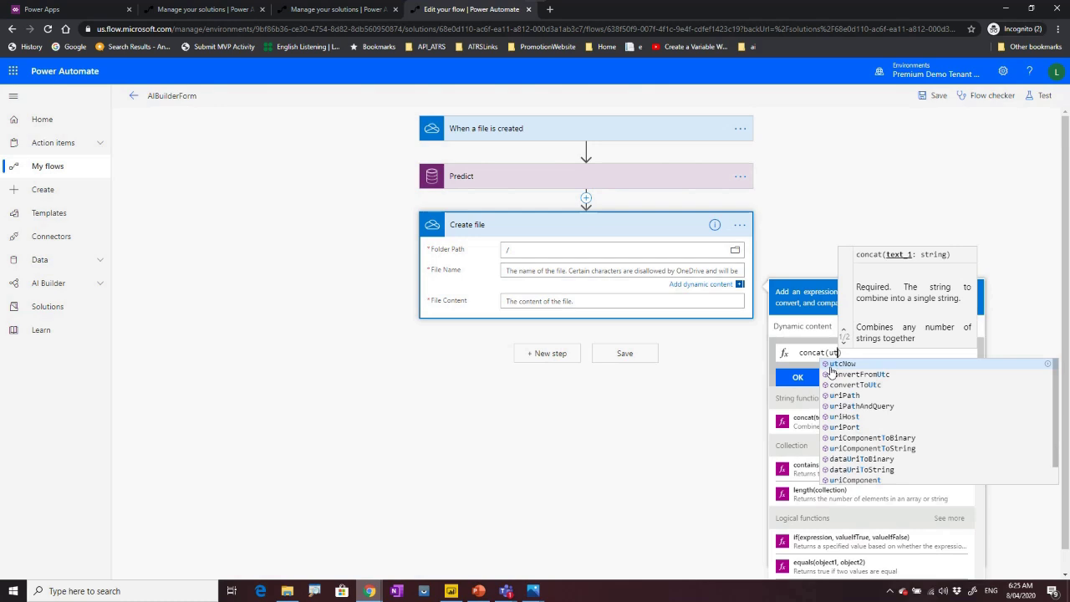
{"action": "left_click", "coordinate": [835, 364]}
{"action": "type", "text": ",'"}
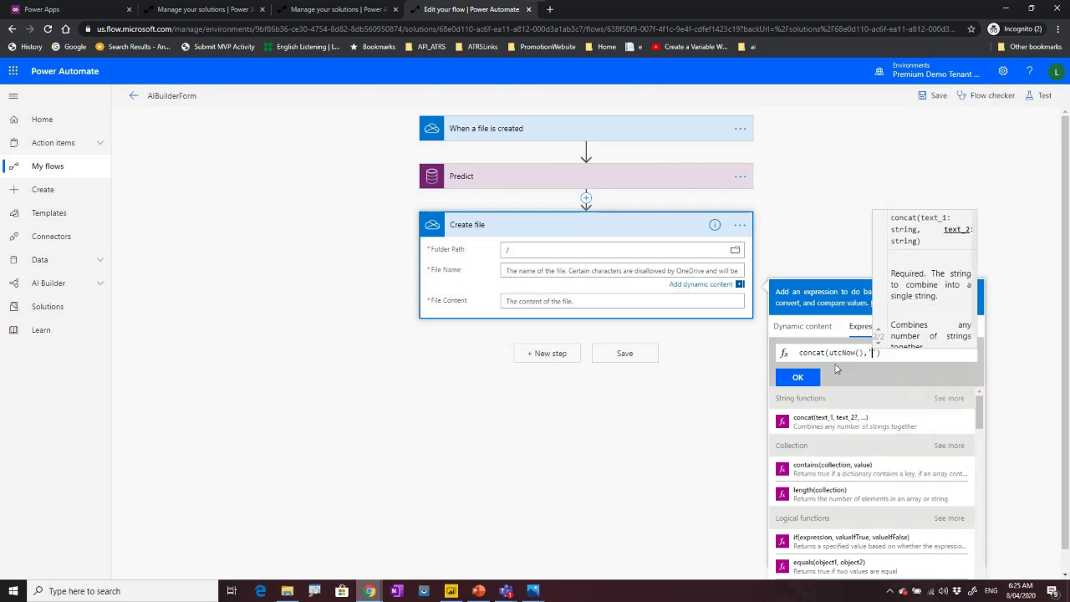
{"action": "type", "text": ".txt"}
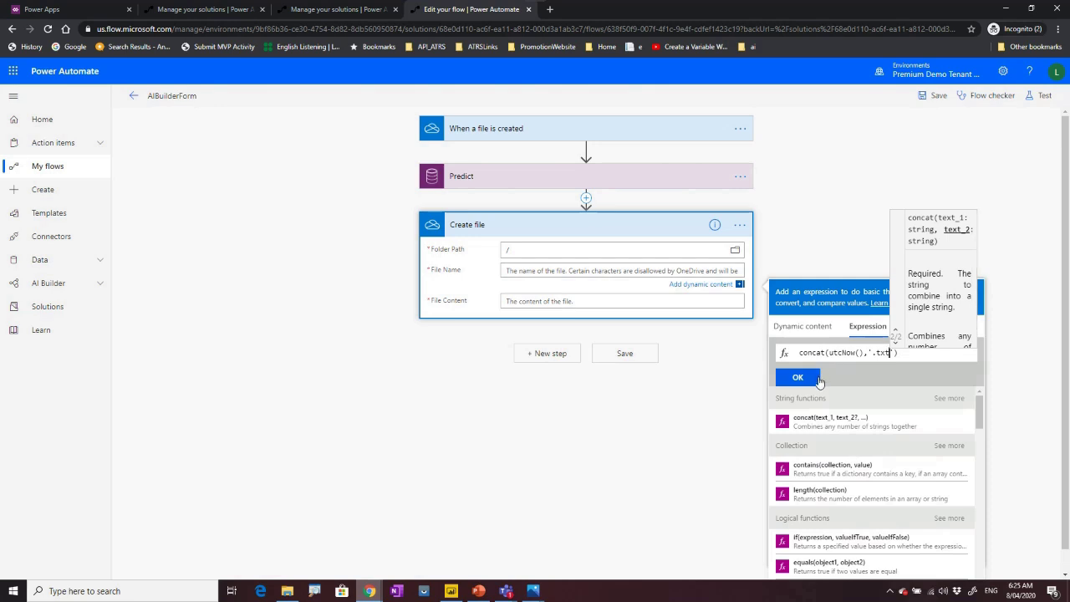
{"action": "left_click", "coordinate": [819, 380]}
{"action": "left_click", "coordinate": [544, 302]}
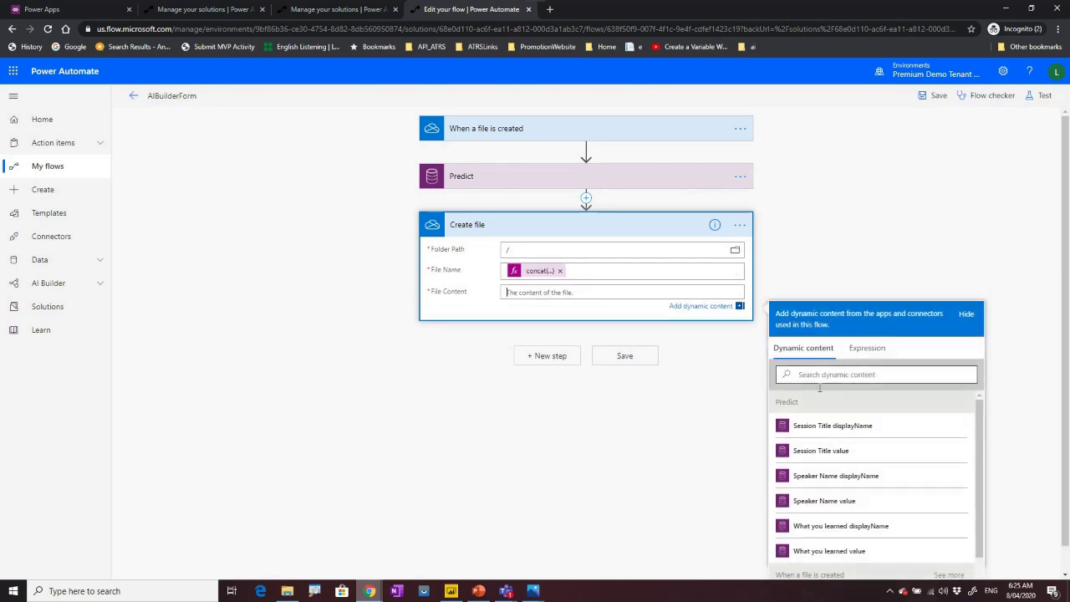
Start a concat expression for File Content and browse the Predict outputs.
{"action": "left_click", "coordinate": [867, 348]}
{"action": "type", "text": "con"}
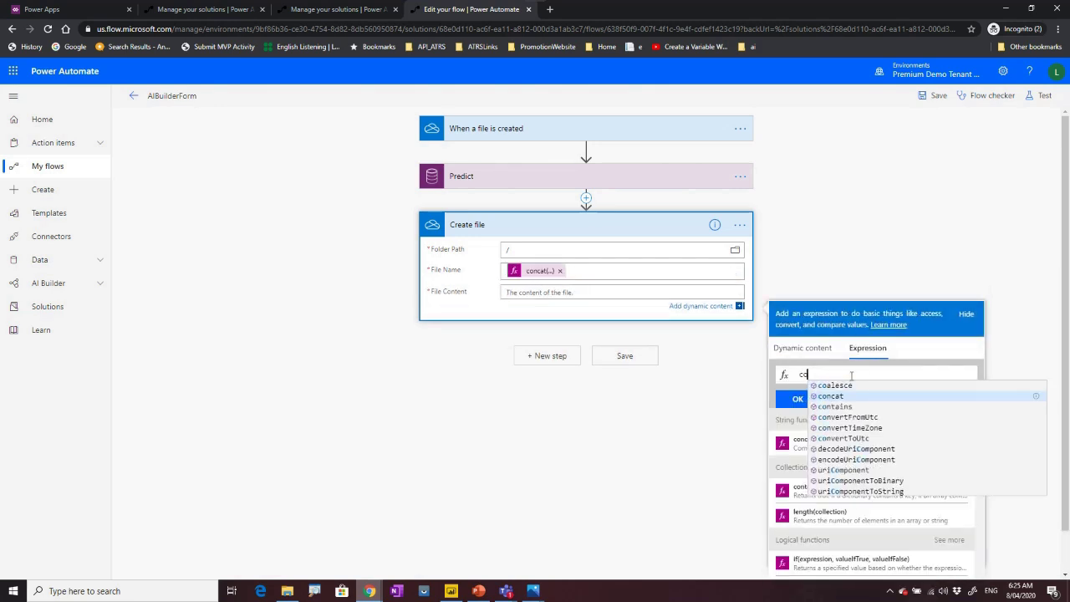
{"action": "left_click", "coordinate": [841, 386]}
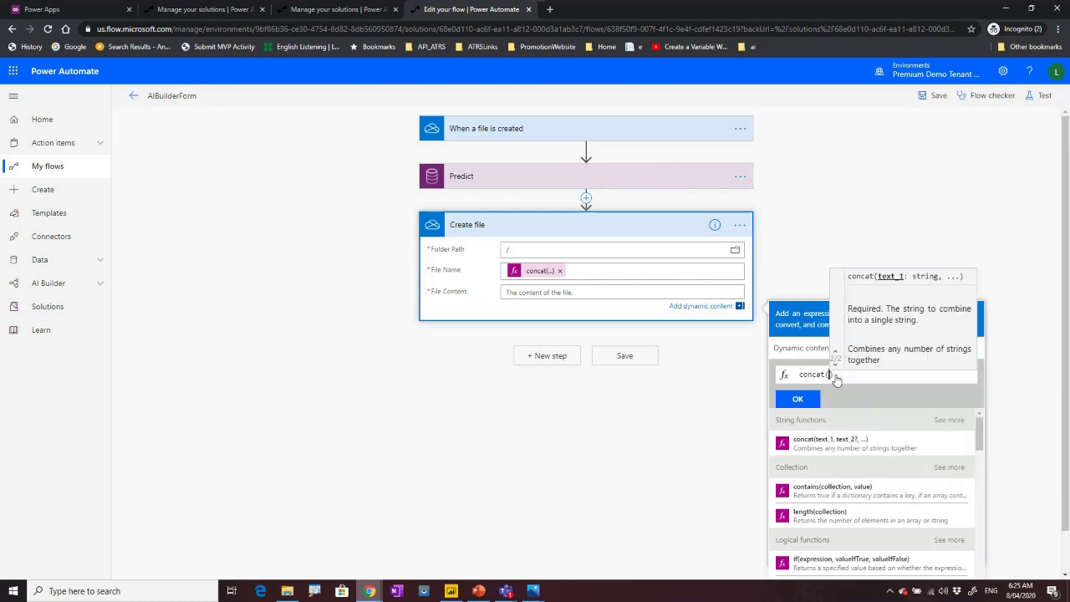
{"action": "left_click", "coordinate": [792, 348]}
{"action": "scroll", "coordinate": [855, 518], "scroll_direction": "down", "scroll_amount": 3}
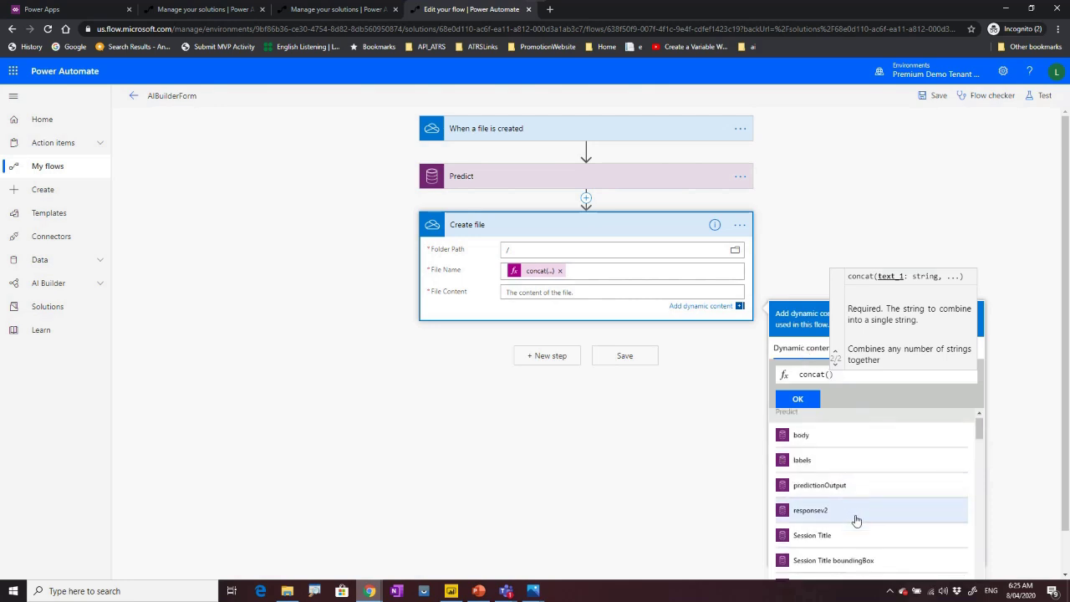
{"action": "scroll", "coordinate": [878, 527], "scroll_direction": "down", "scroll_amount": 4}
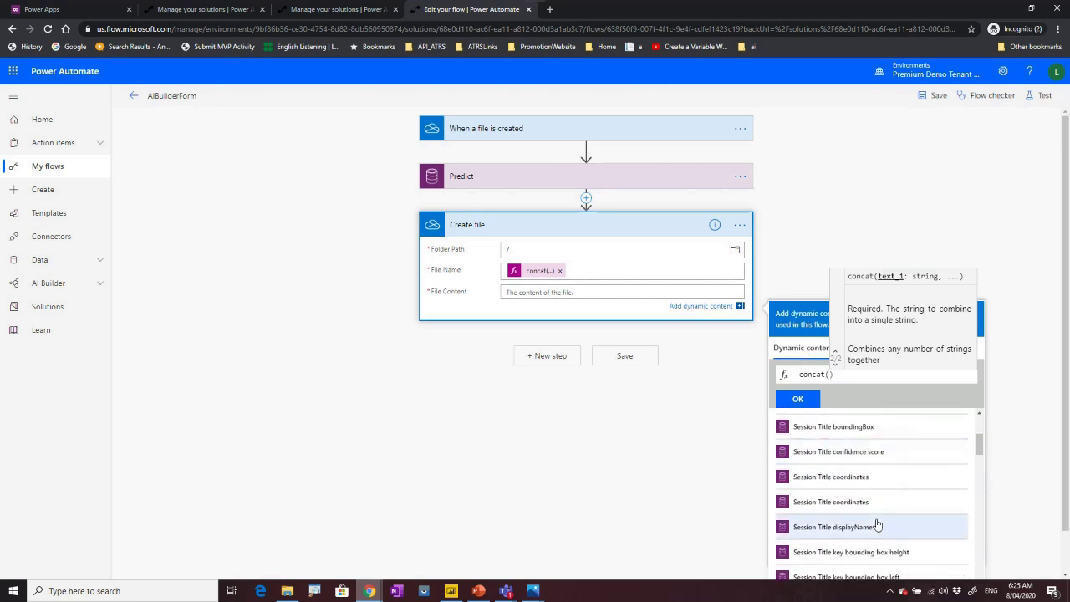
{"action": "scroll", "coordinate": [870, 551], "scroll_direction": "up", "scroll_amount": 3}
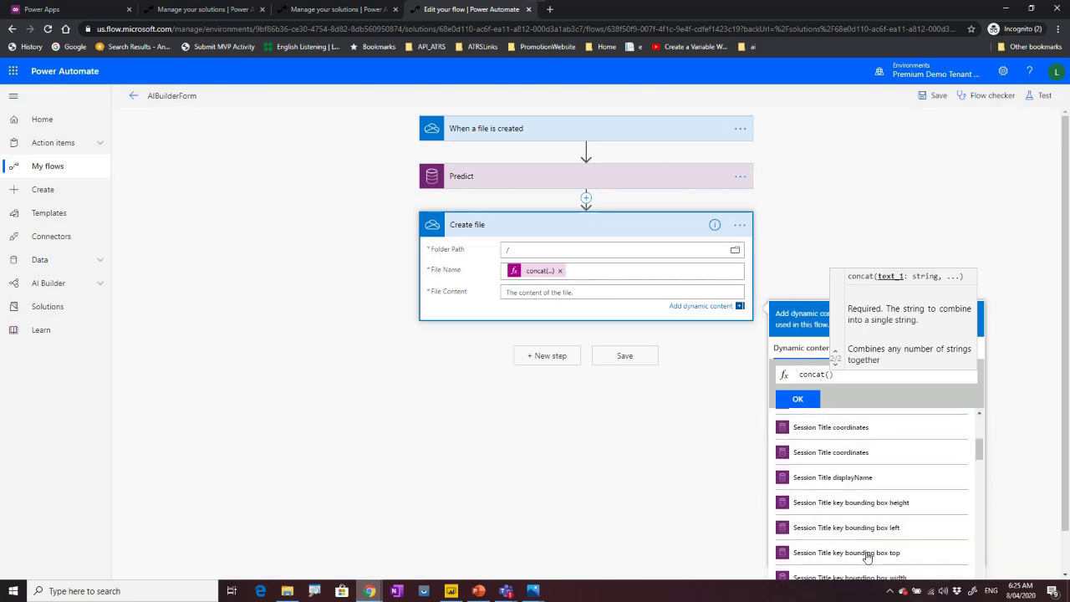
{"action": "scroll", "coordinate": [866, 556], "scroll_direction": "up", "scroll_amount": 2}
{"action": "scroll", "coordinate": [867, 556], "scroll_direction": "down", "scroll_amount": 3}
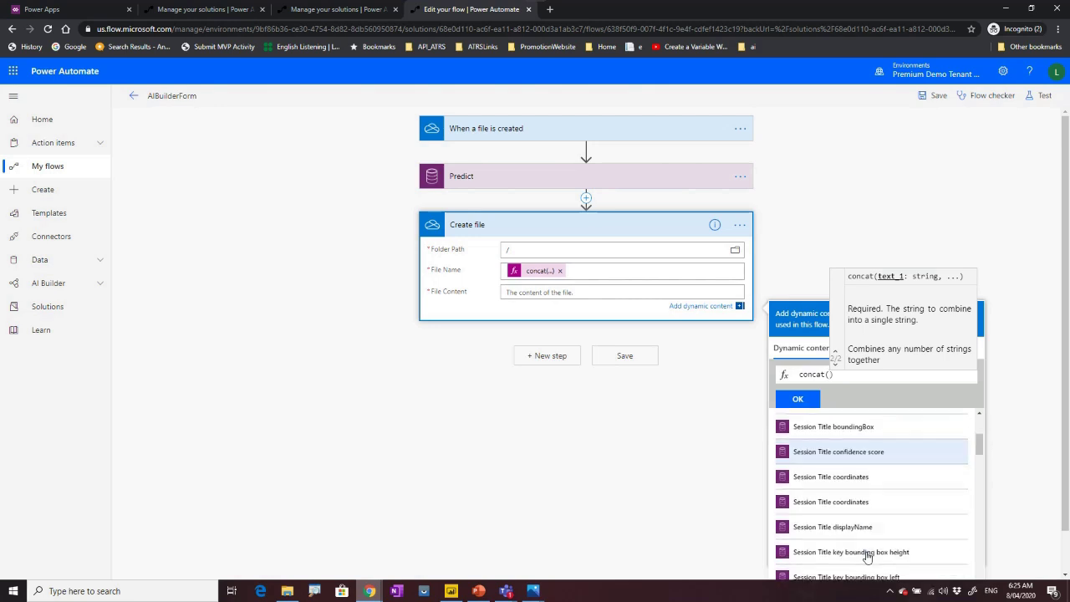
{"action": "scroll", "coordinate": [867, 556], "scroll_direction": "down", "scroll_amount": 4}
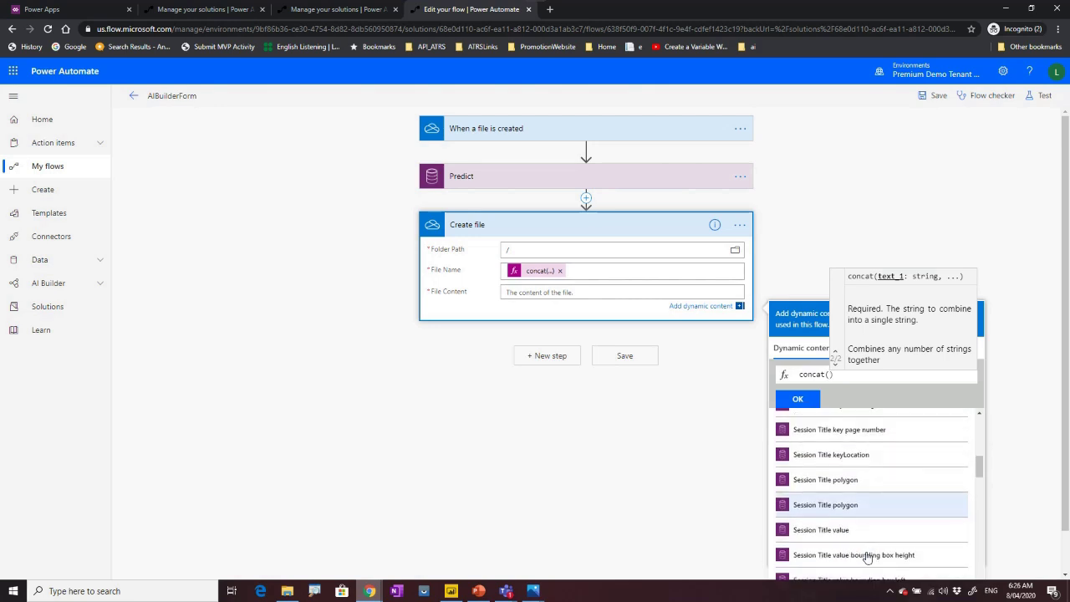
Insert the Session Title value followed by a comma, then bring up the deepack folder.
{"action": "left_click", "coordinate": [840, 531]}
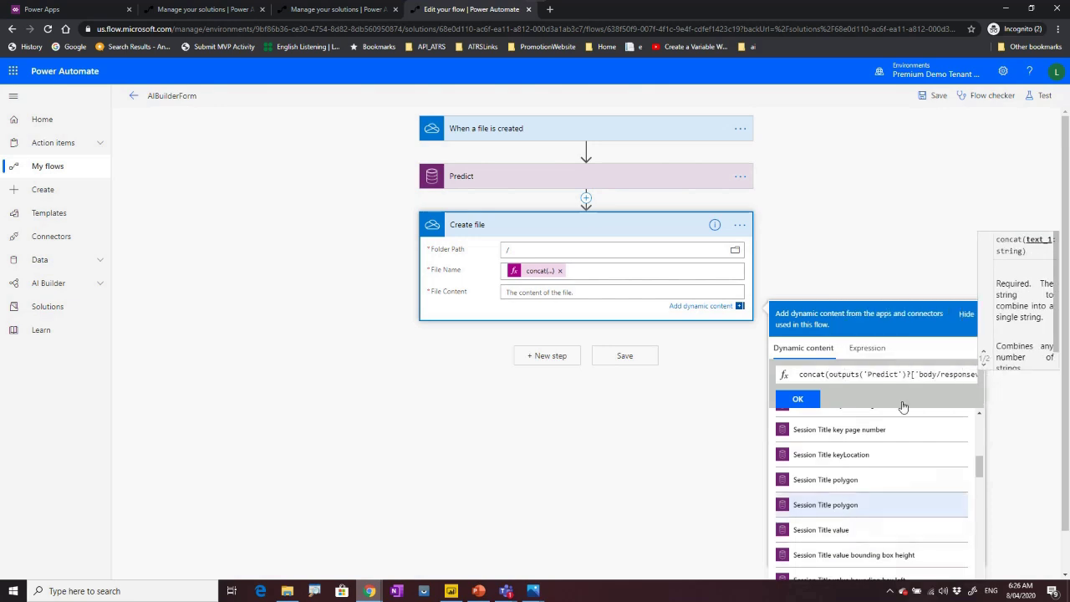
{"action": "type", "text": ")"}
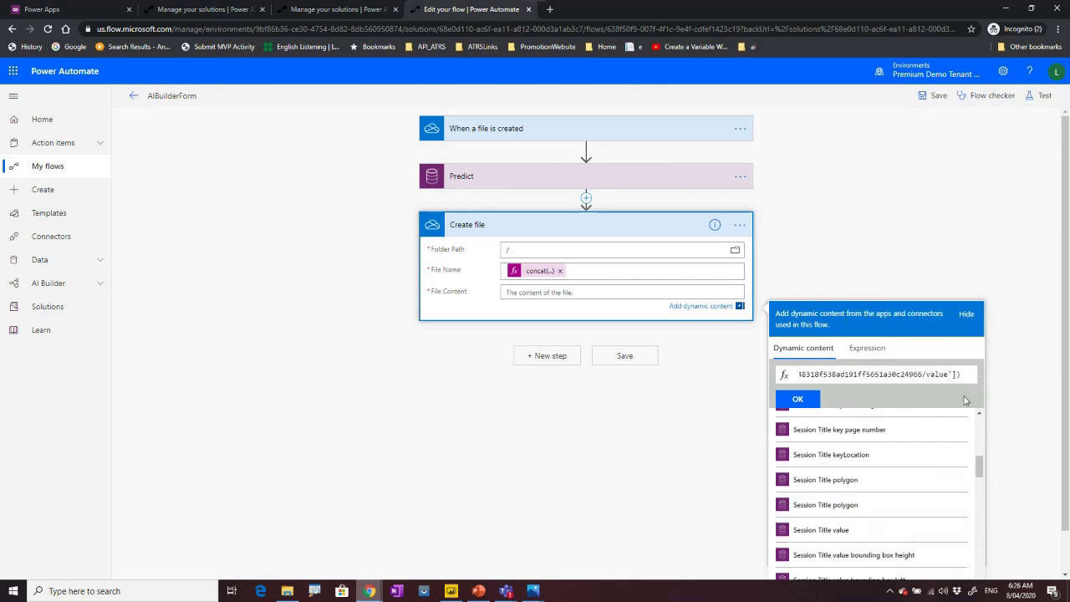
{"action": "key", "text": "Left"}
{"action": "type", "text": ","}
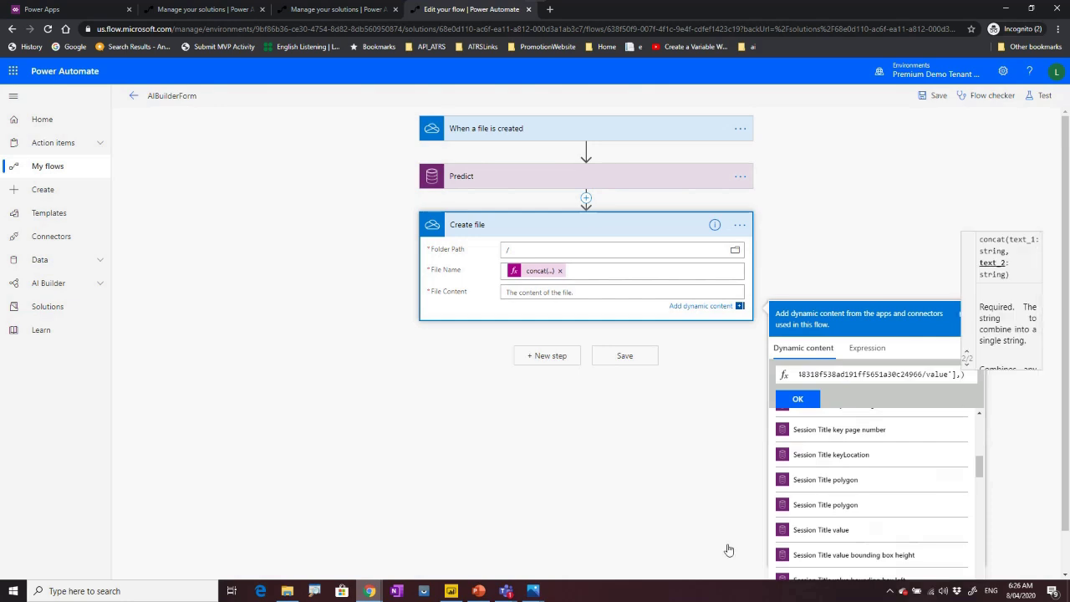
{"action": "left_click", "coordinate": [287, 591]}
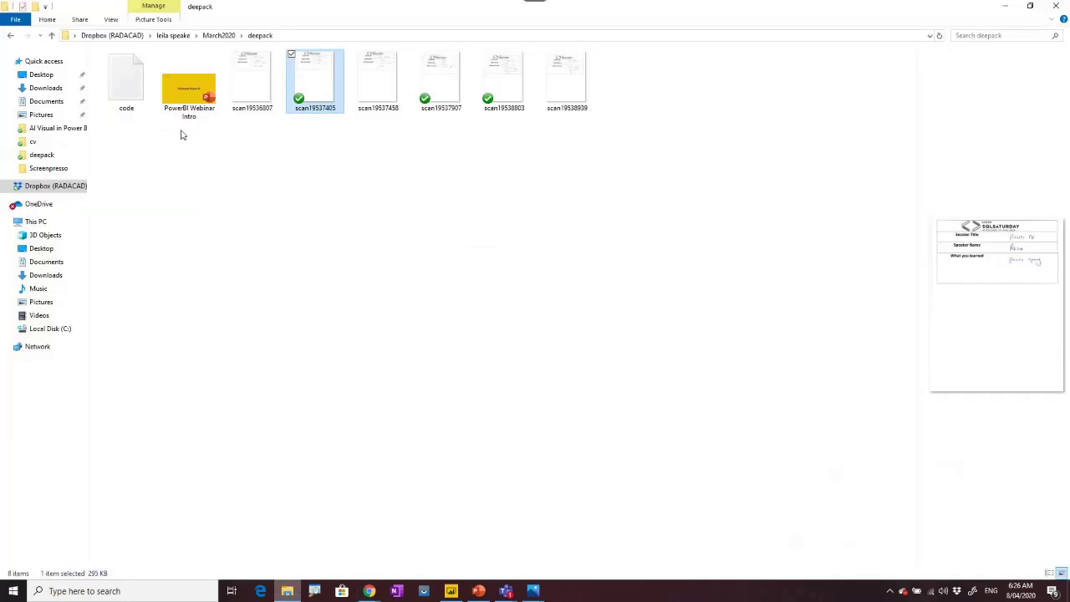
Copy the ready concat expression for Session Title, Speaker Name and Comments from the Notepad code file.
{"action": "double_click", "coordinate": [126, 82]}
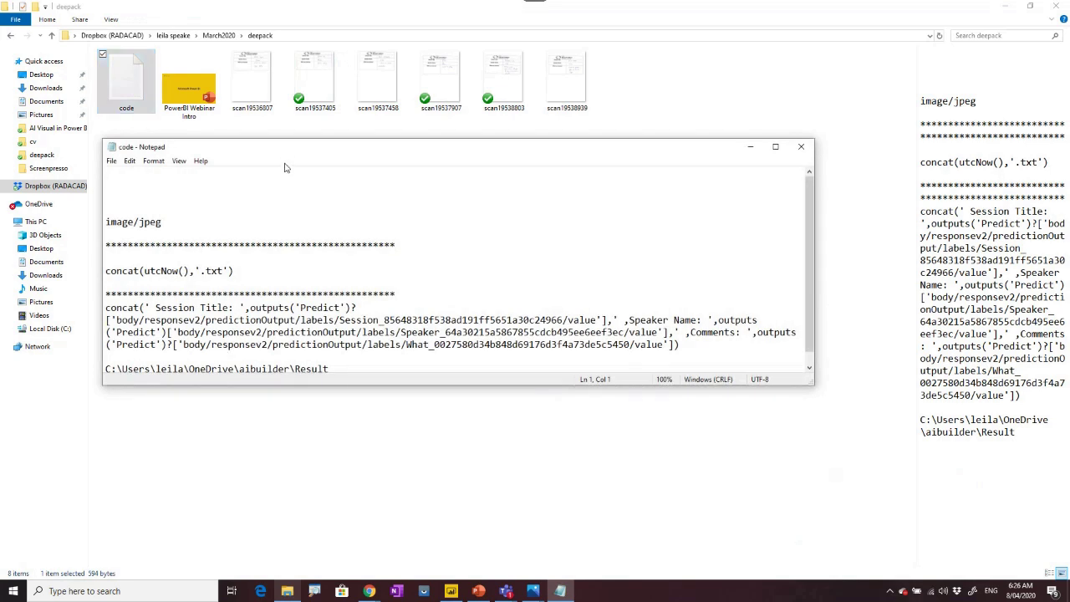
{"action": "double_click", "coordinate": [286, 148]}
{"action": "left_click_drag", "start_coordinate": [512, 191], "coordinate": [3, 165]}
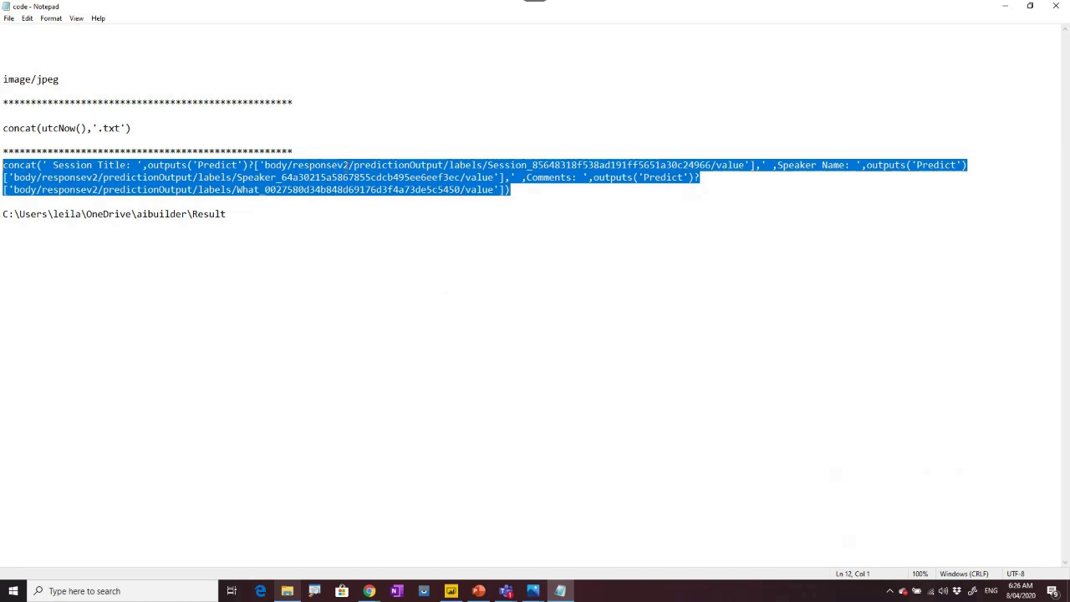
{"action": "right_click", "coordinate": [347, 169]}
{"action": "left_click", "coordinate": [292, 205]}
{"action": "left_click", "coordinate": [1000, 9]}
Replace the half-typed File Content expression with the copied concat and save the flow.
{"action": "left_click", "coordinate": [1003, 8]}
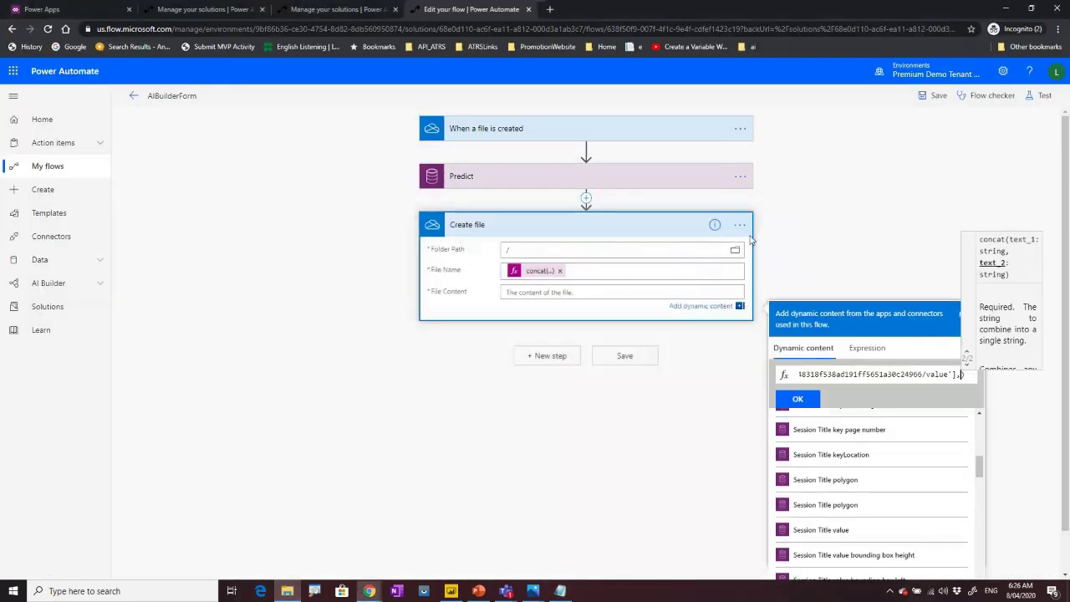
{"action": "triple_click", "coordinate": [832, 374]}
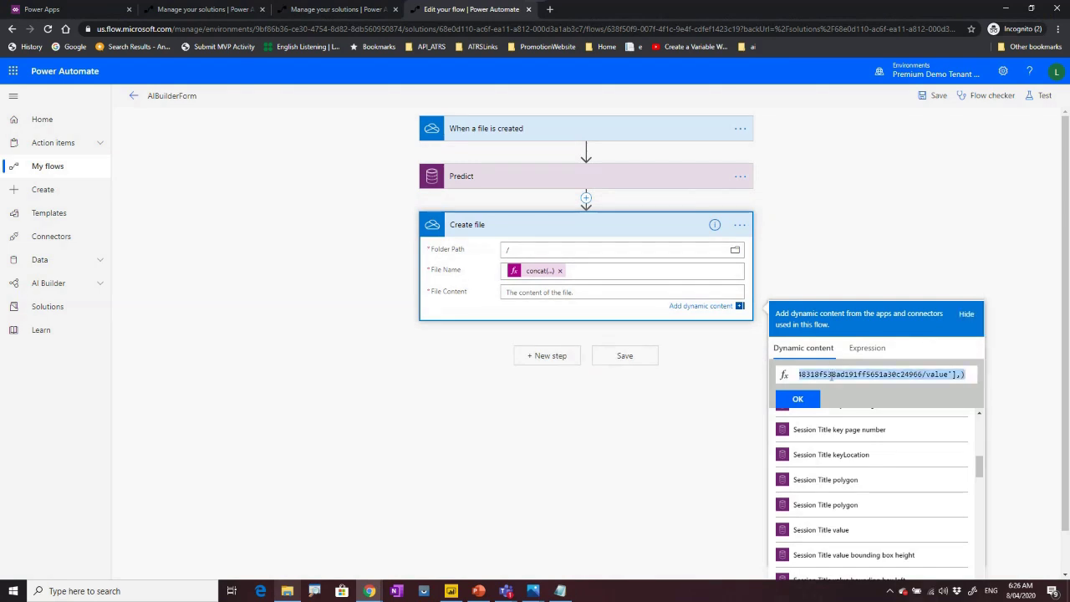
{"action": "key", "text": "BackSpace"}
{"action": "left_click", "coordinate": [867, 347]}
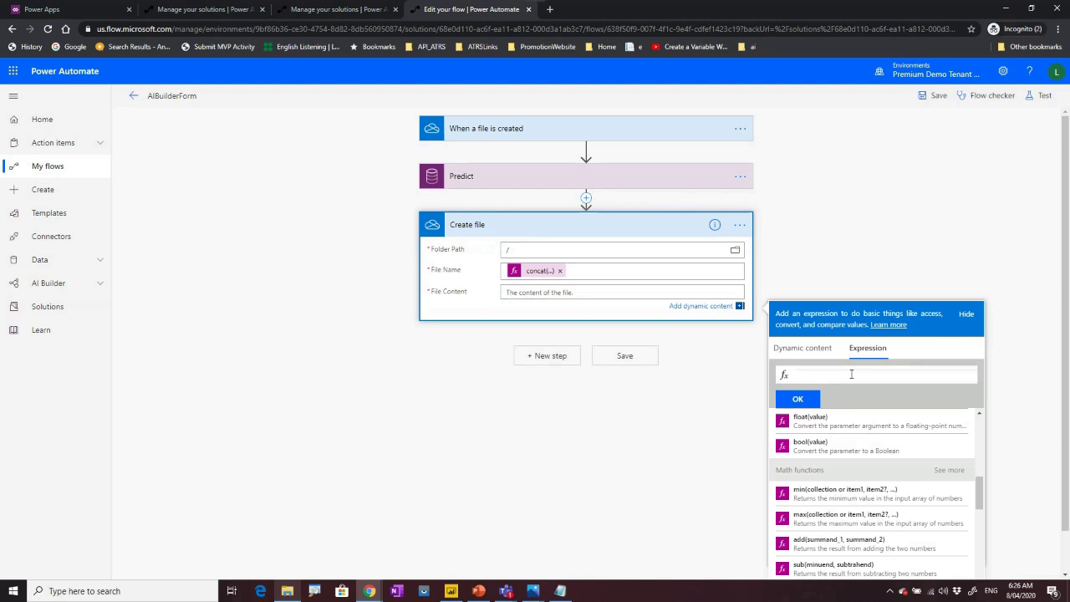
{"action": "left_click", "coordinate": [816, 401]}
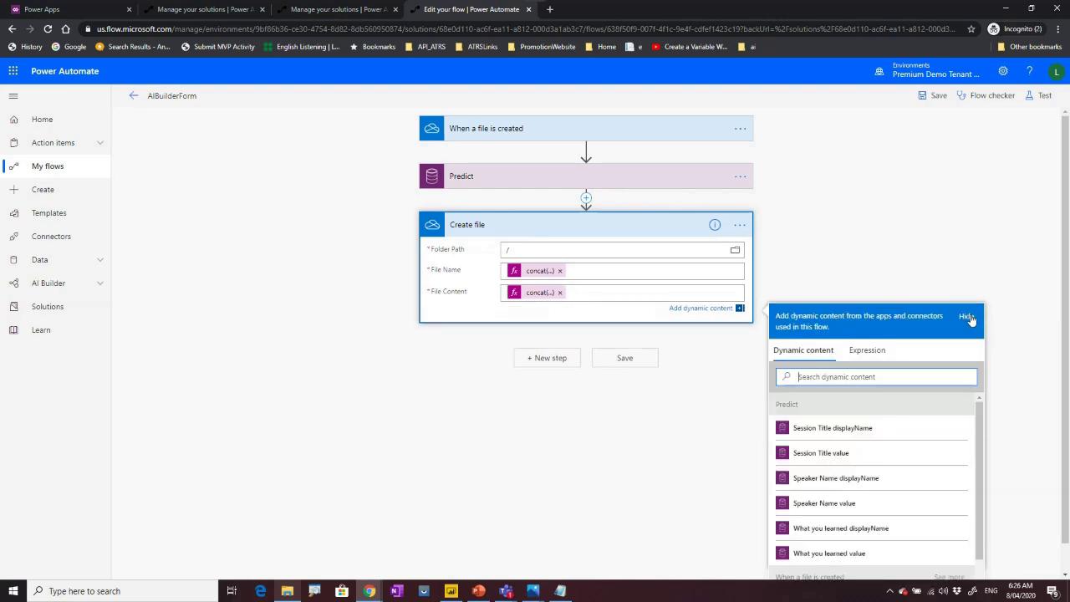
{"action": "left_click", "coordinate": [808, 271]}
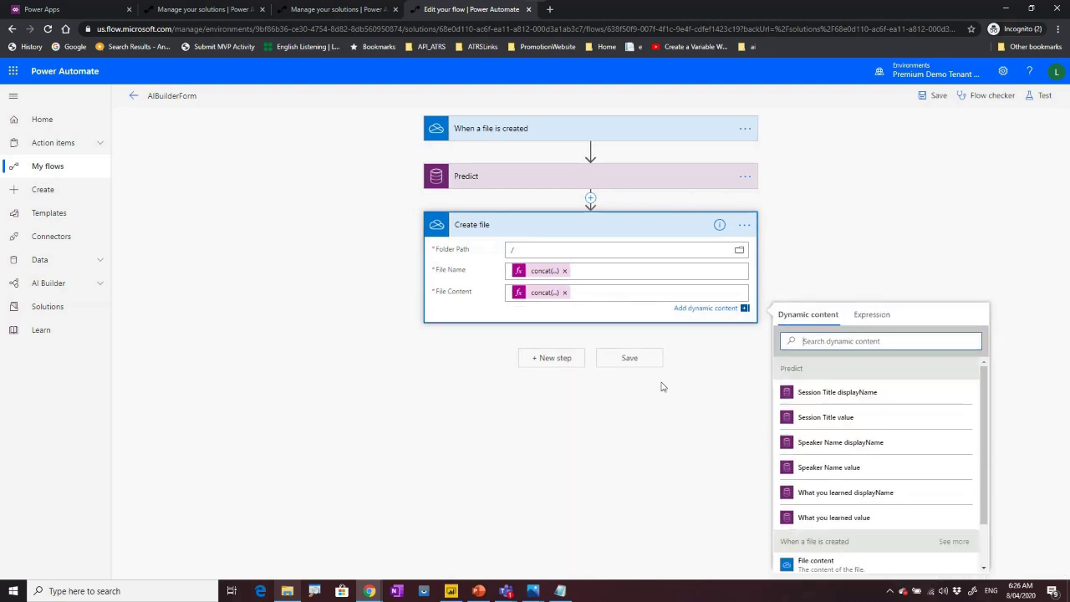
{"action": "left_click", "coordinate": [571, 418]}
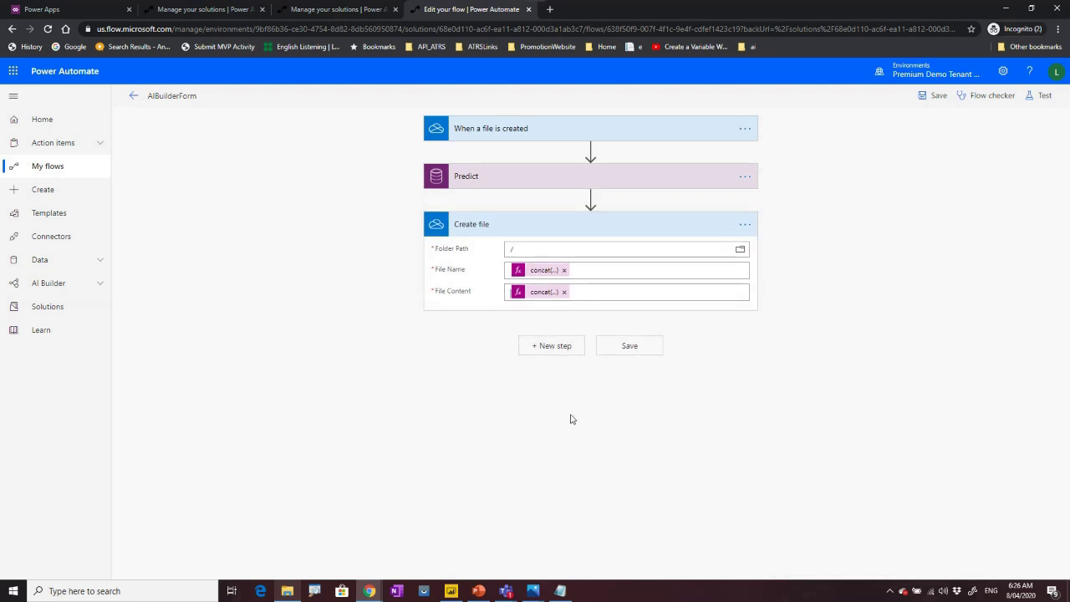
{"action": "left_click", "coordinate": [926, 97]}
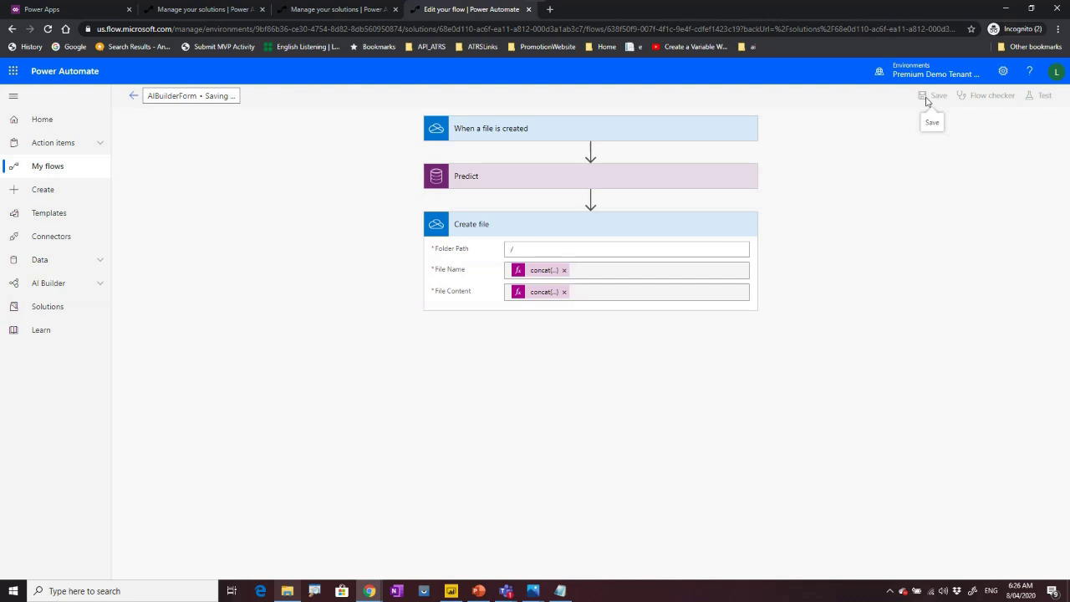
Run a flow test using data from the previous succeeded run.
{"action": "left_click", "coordinate": [1037, 96]}
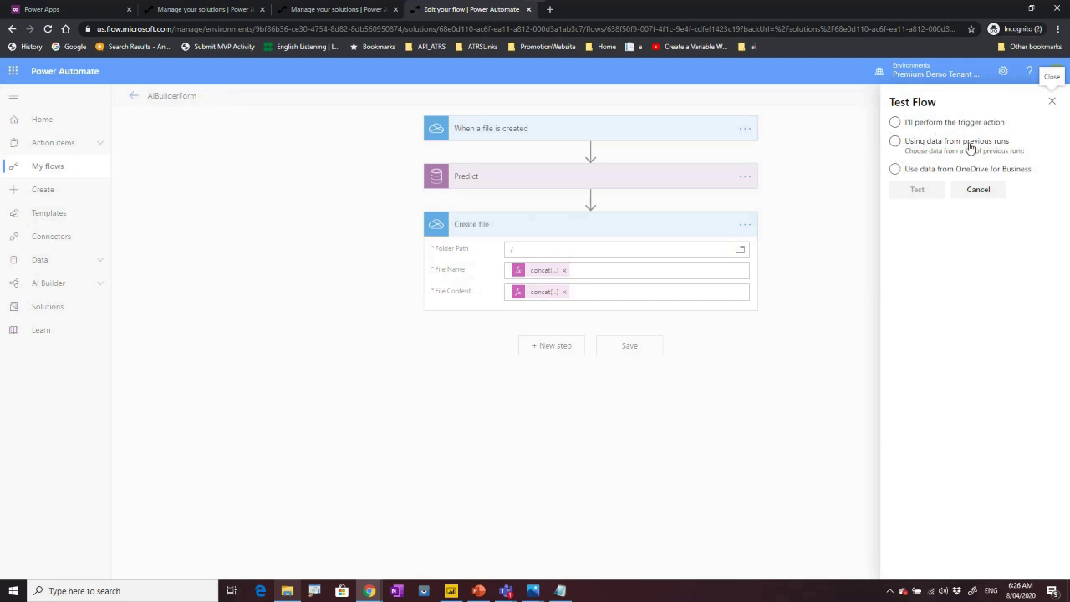
{"action": "left_click", "coordinate": [896, 142]}
{"action": "left_click", "coordinate": [900, 170]}
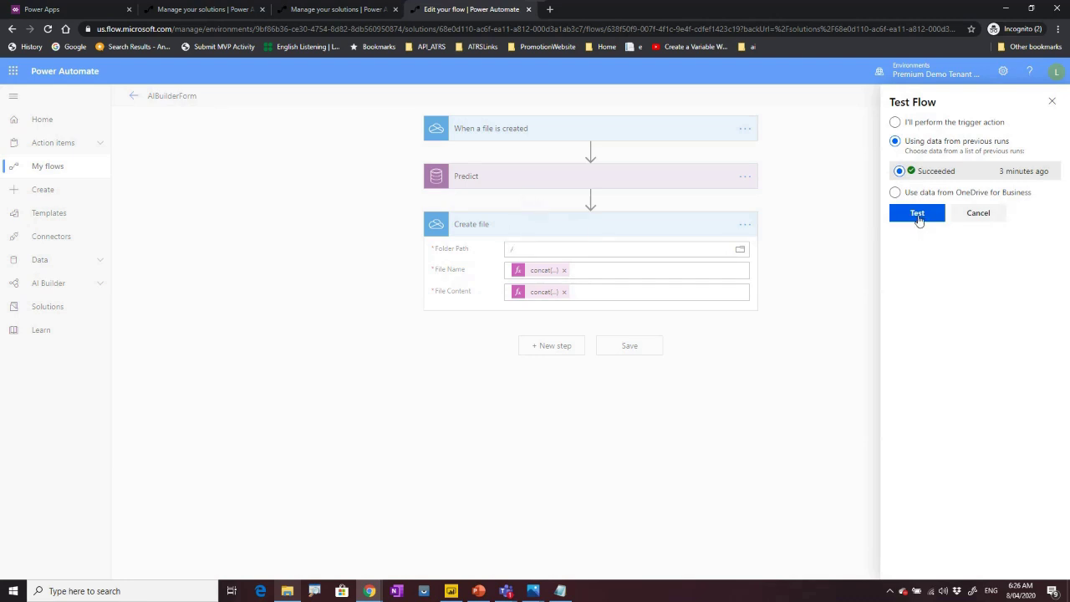
{"action": "left_click", "coordinate": [917, 214]}
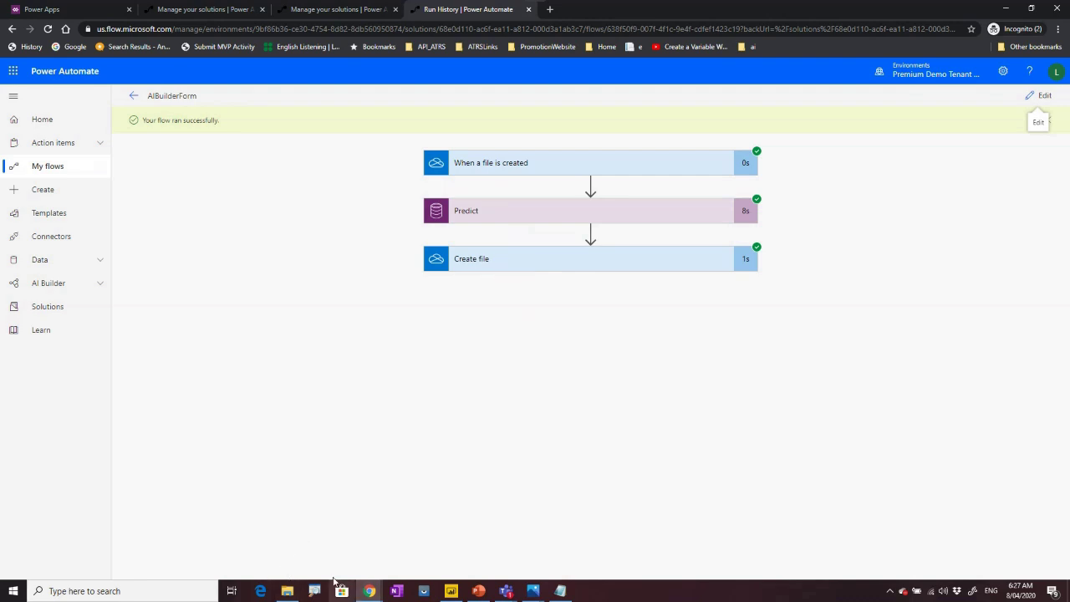
Open 2020-04-07T18_24_55.2942727Z.txt in OneDrive to check the extracted fields, then switch to Power BI Desktop.
{"action": "left_click", "coordinate": [369, 591]}
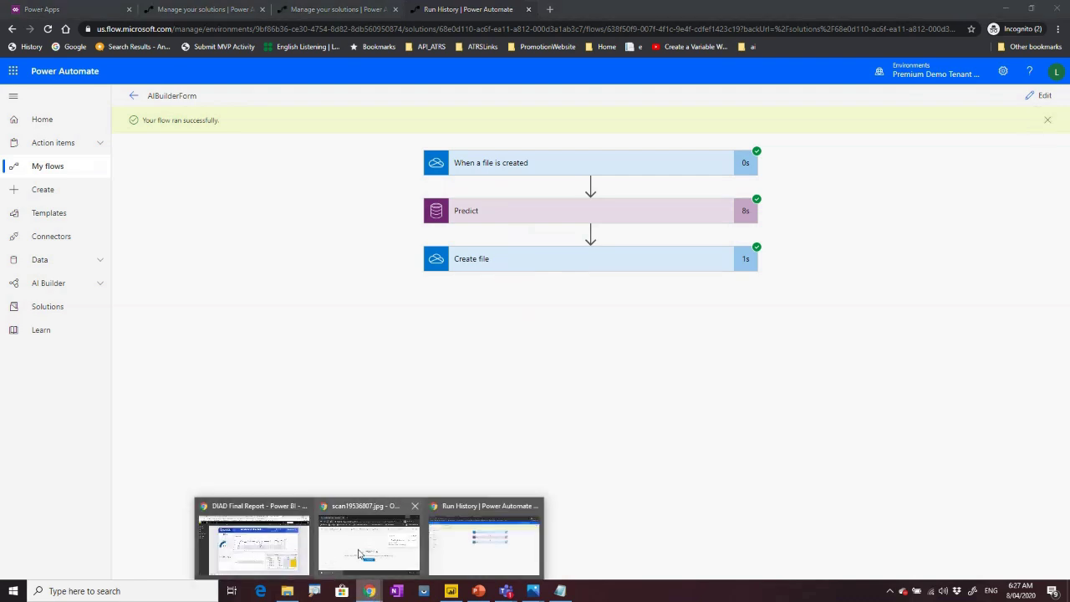
{"action": "left_click", "coordinate": [359, 553]}
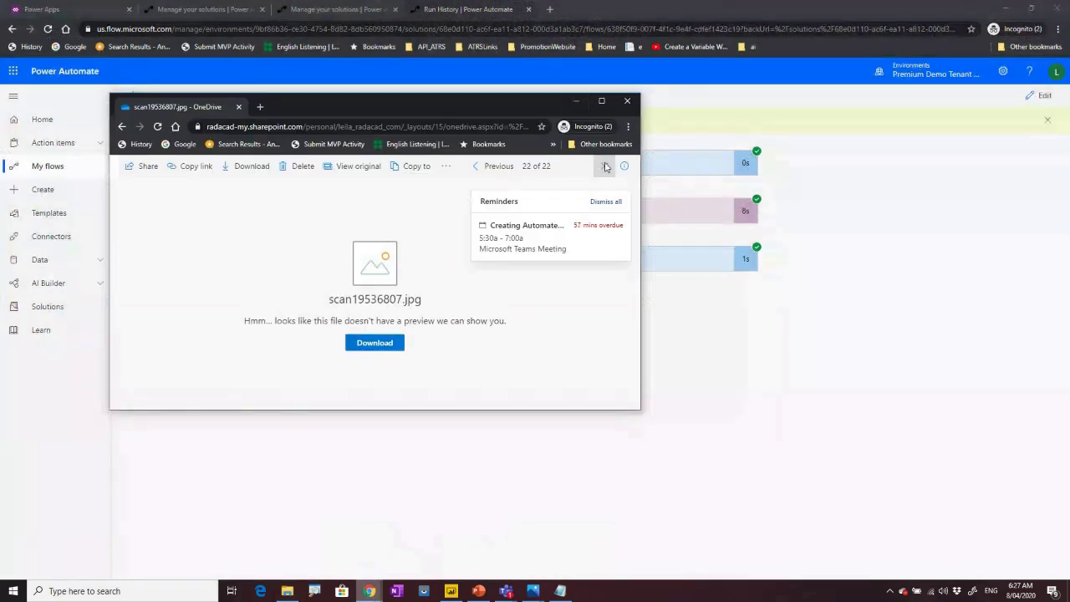
{"action": "left_click", "coordinate": [604, 165]}
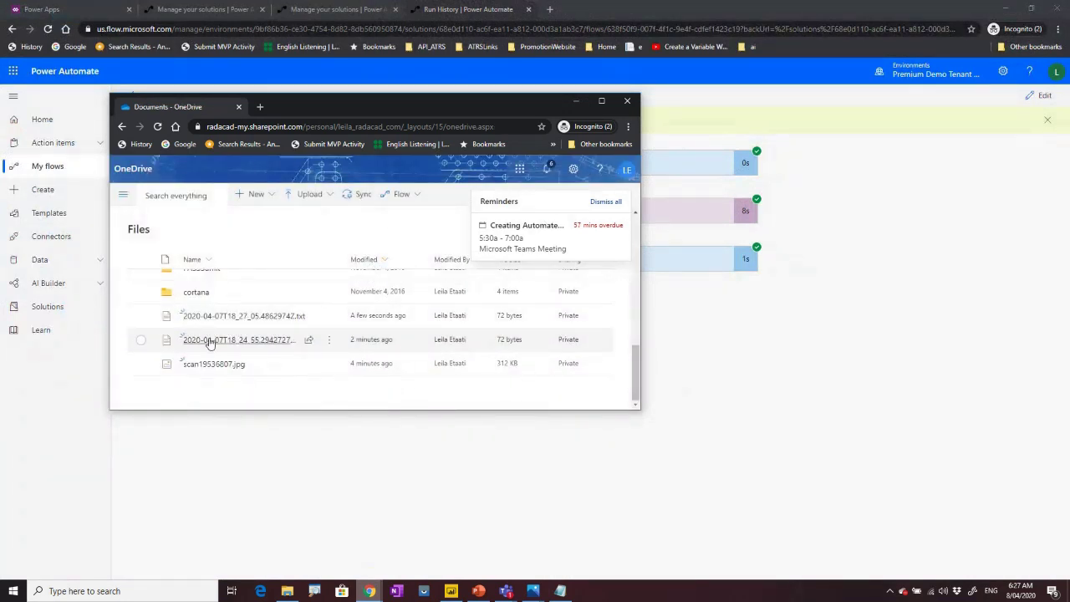
{"action": "mouse_move", "coordinate": [210, 342]}
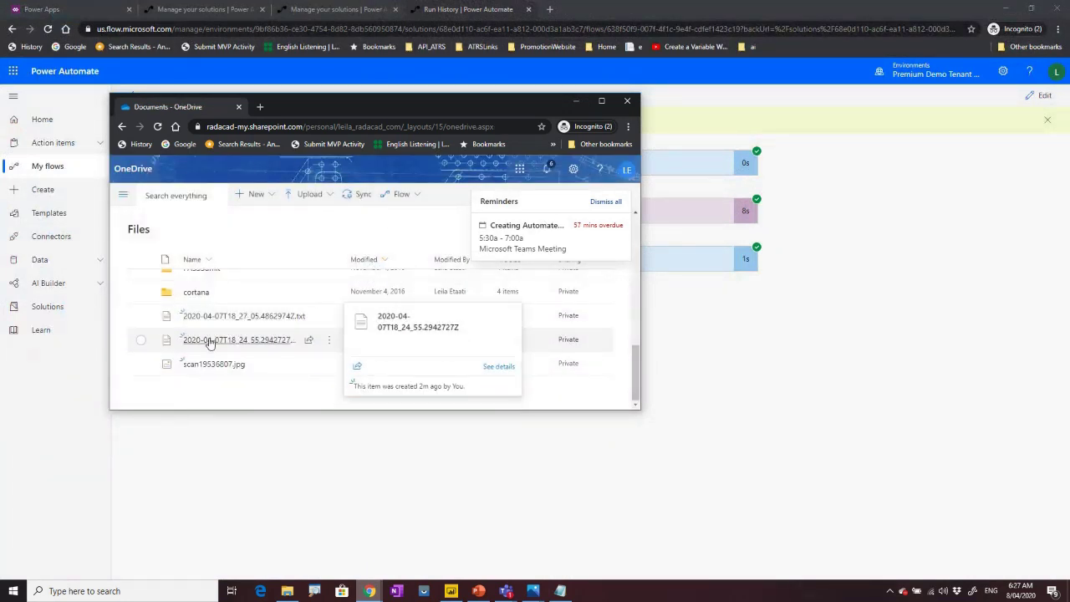
{"action": "left_click", "coordinate": [210, 340]}
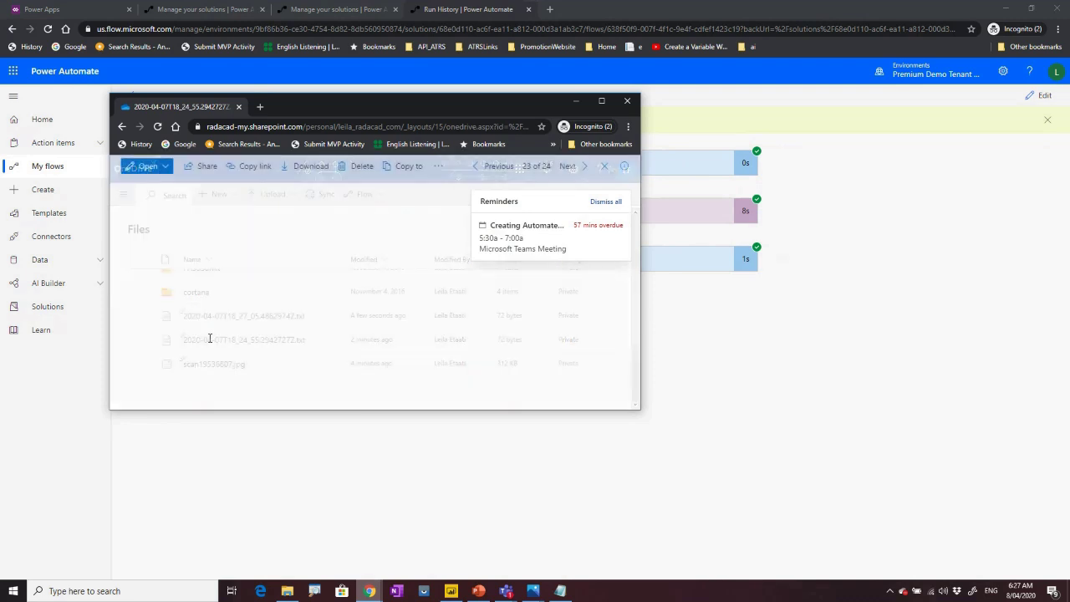
{"action": "left_click", "coordinate": [601, 102]}
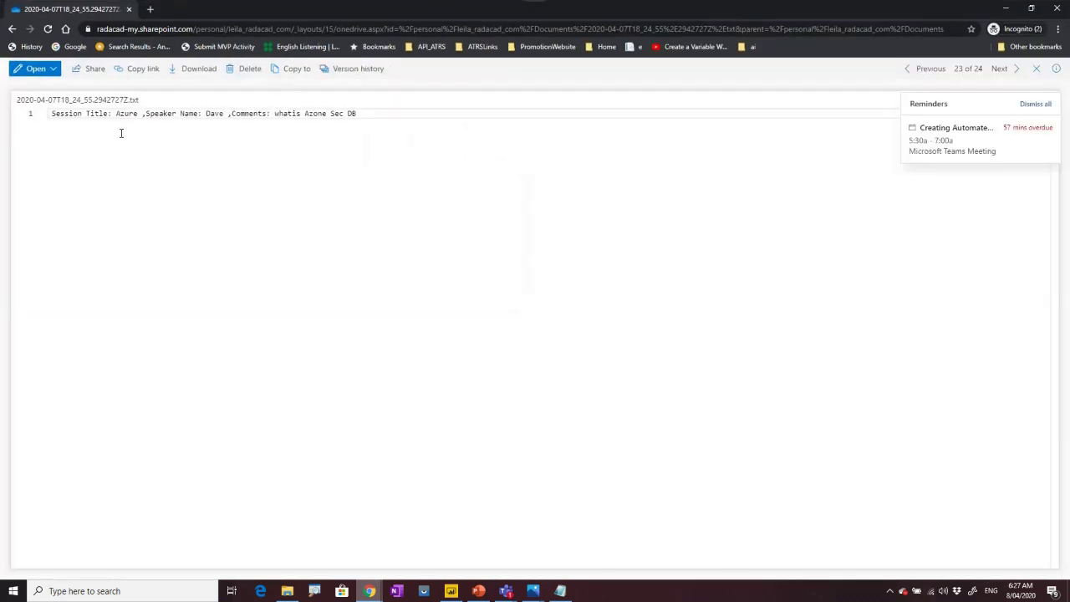
{"action": "left_click_drag", "start_coordinate": [52, 114], "coordinate": [370, 110]}
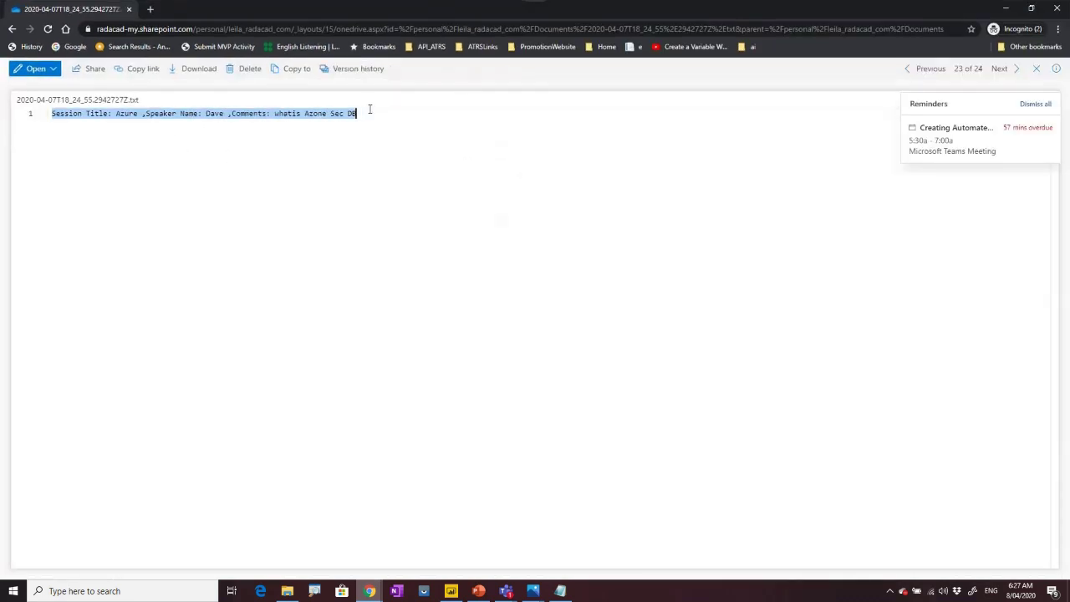
{"action": "left_click", "coordinate": [1036, 69]}
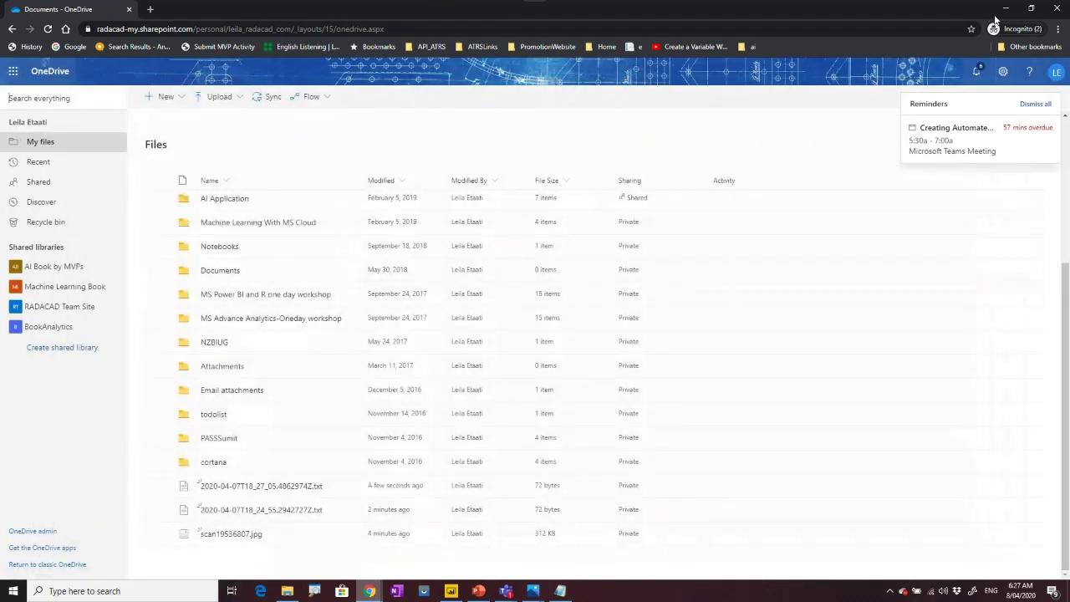
{"action": "left_click", "coordinate": [1005, 9]}
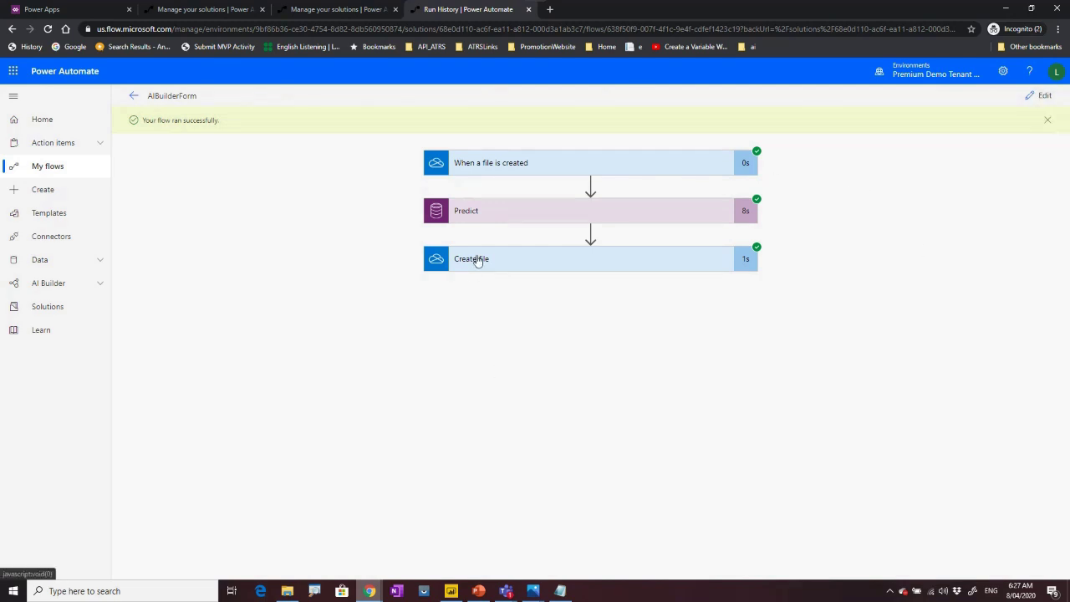
{"action": "mouse_move", "coordinate": [451, 591]}
{"action": "left_click", "coordinate": [456, 544]}
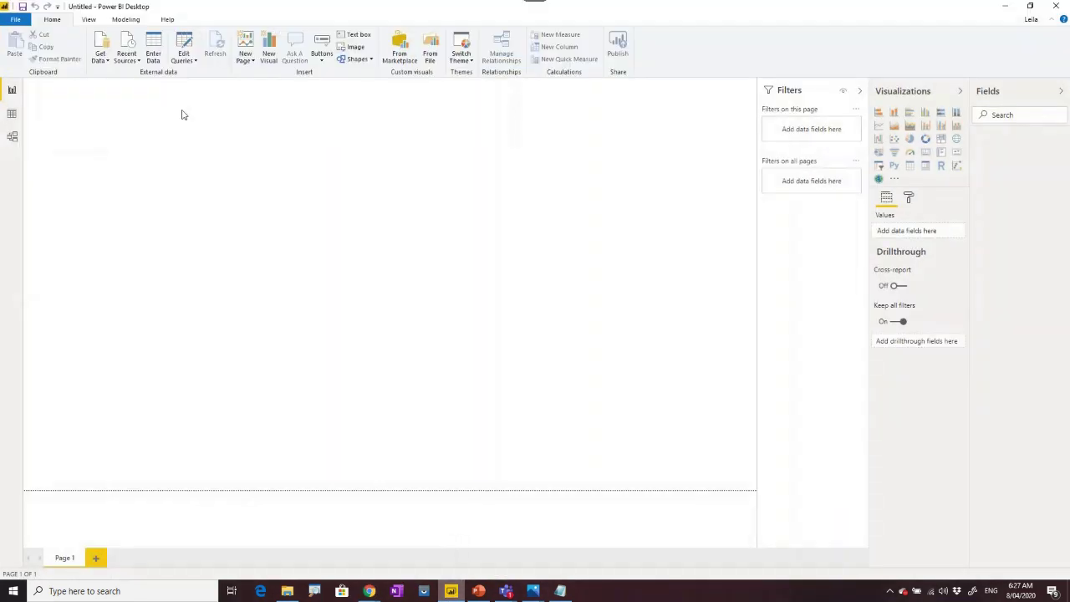
Choose the Folder connector from Power BI's full Get Data connector list.
{"action": "left_click", "coordinate": [126, 60]}
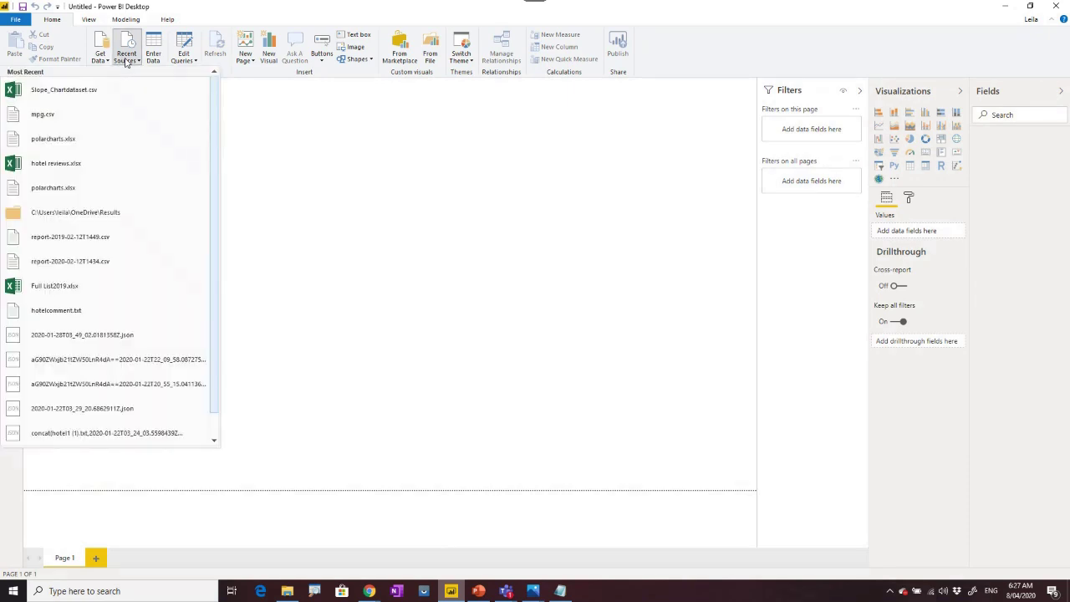
{"action": "left_click", "coordinate": [102, 59]}
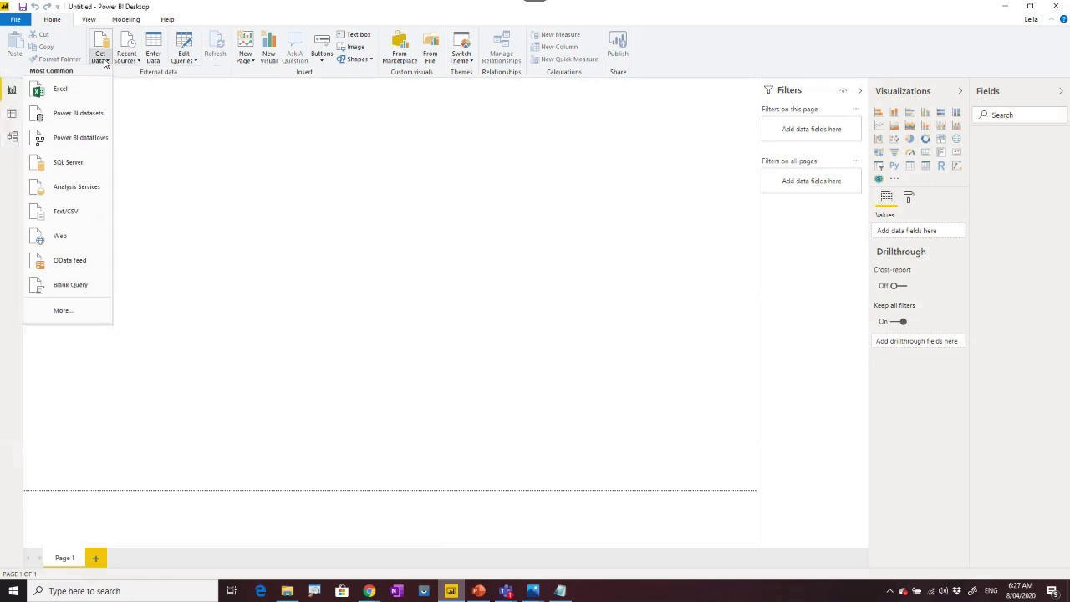
{"action": "left_click", "coordinate": [61, 312]}
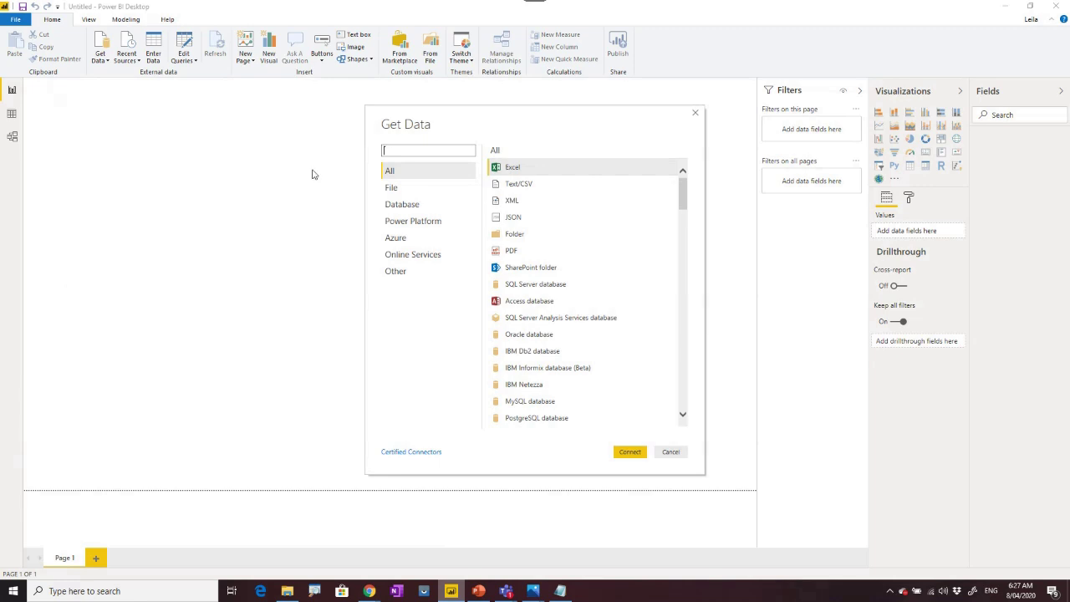
{"action": "left_click", "coordinate": [409, 189]}
{"action": "left_click", "coordinate": [518, 237]}
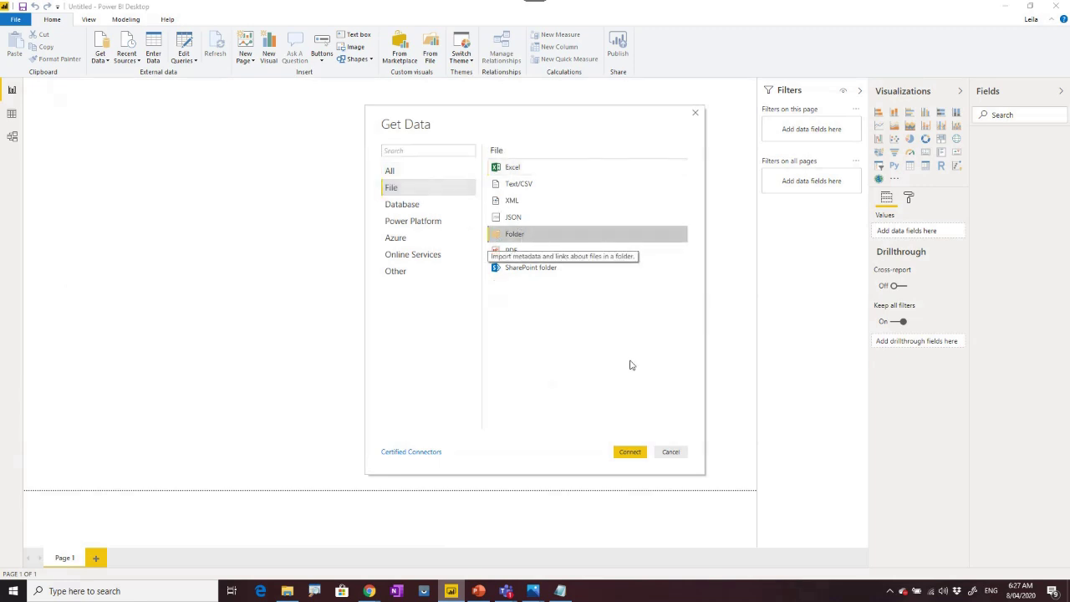
{"action": "left_click", "coordinate": [631, 452]}
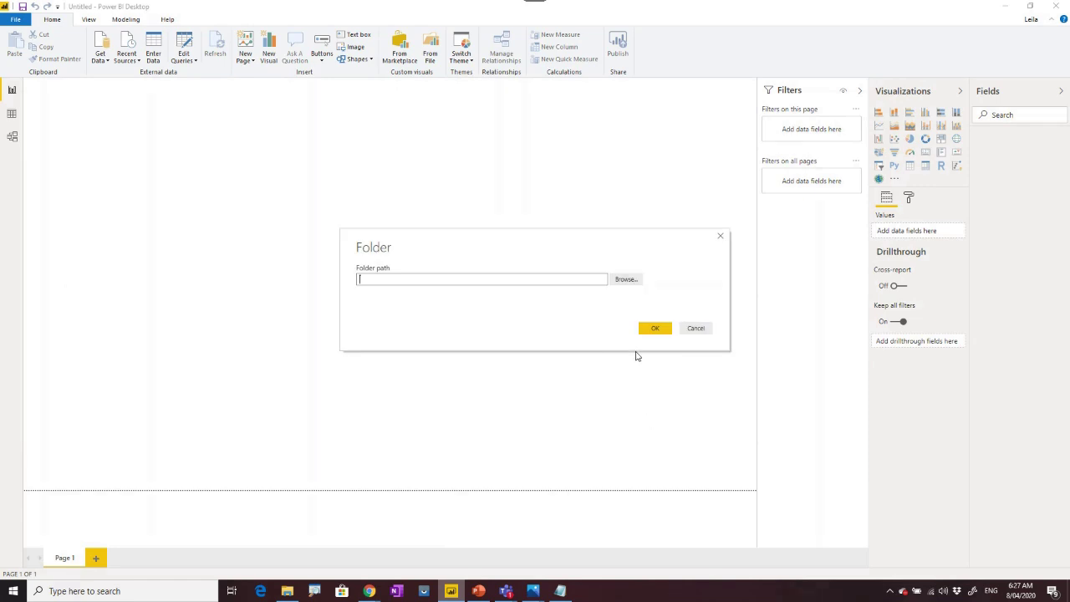
Point it at the OneDrive Results folder and load its seven .txt files into Power Query.
{"action": "left_click", "coordinate": [631, 279]}
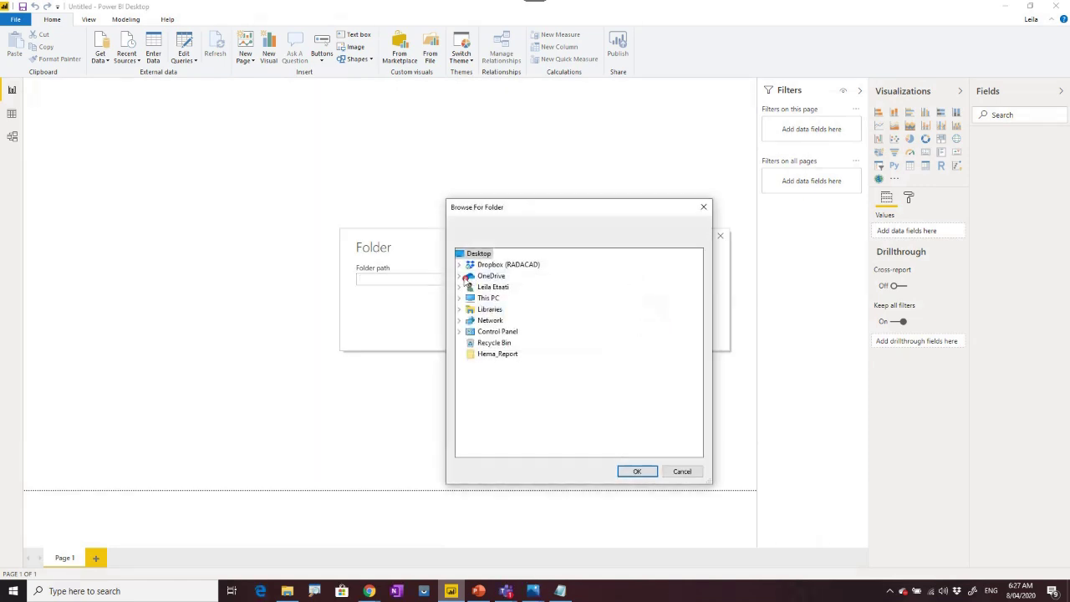
{"action": "left_click", "coordinate": [459, 276]}
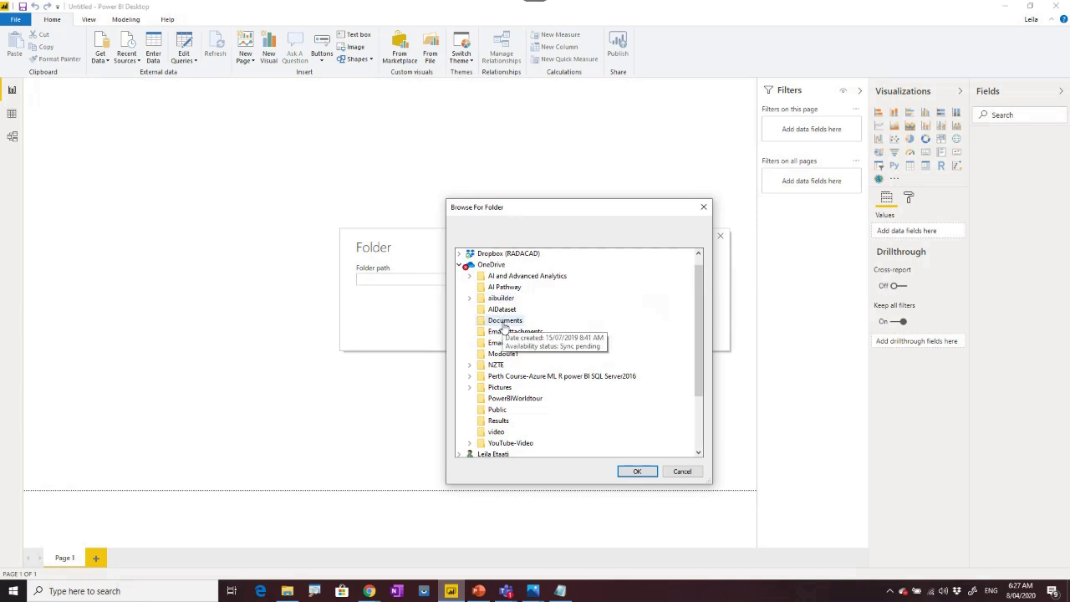
{"action": "left_click", "coordinate": [499, 421]}
{"action": "left_click", "coordinate": [638, 473]}
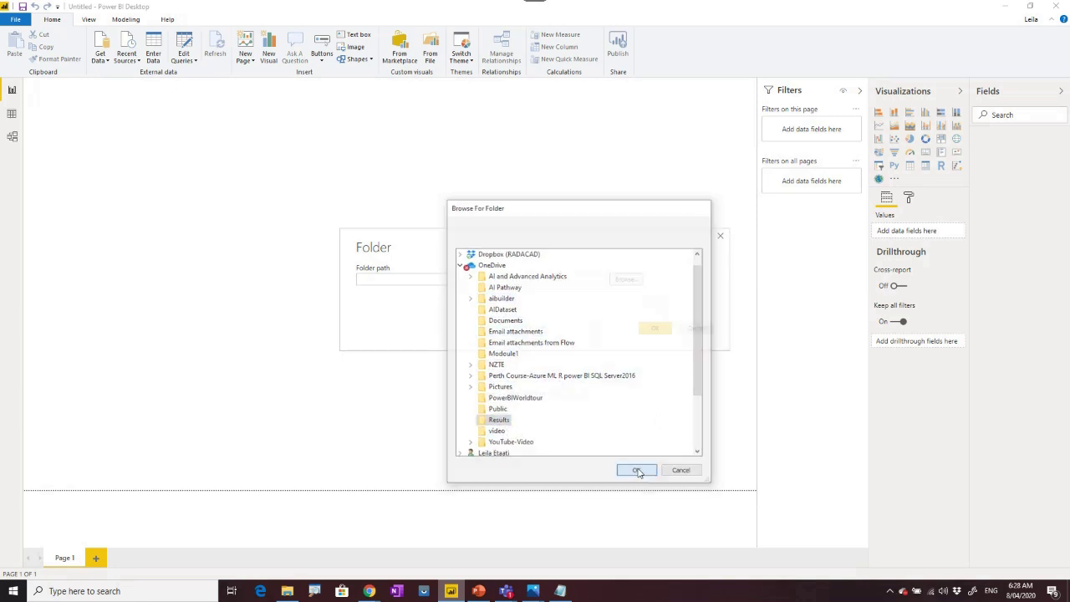
{"action": "left_click", "coordinate": [653, 328]}
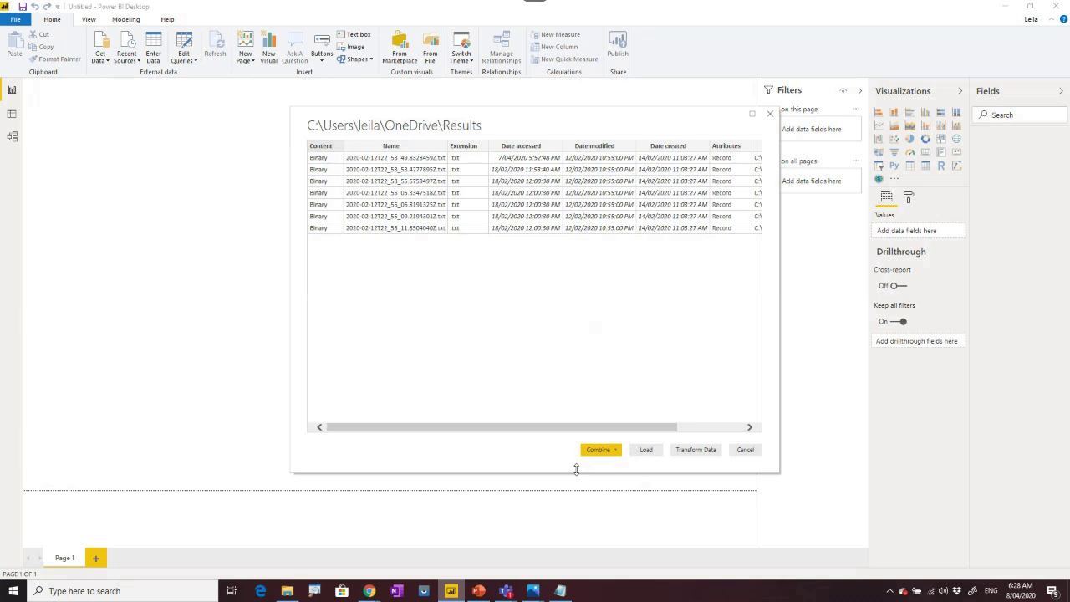
{"action": "left_click", "coordinate": [697, 450]}
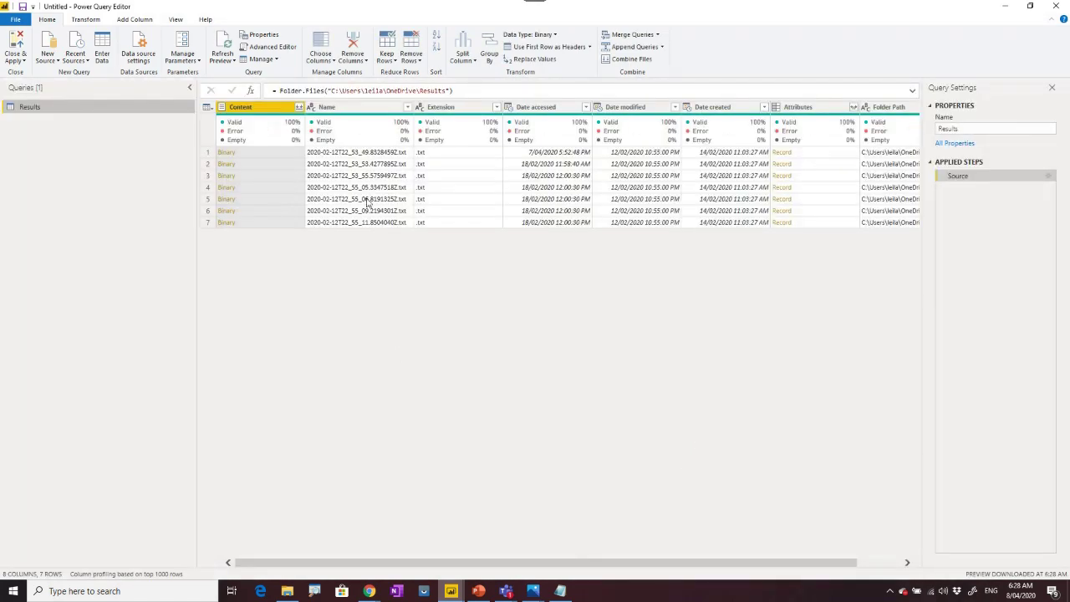
Keep only the Content column via Remove Other Columns, cancelling Combine Files.
{"action": "right_click", "coordinate": [267, 111]}
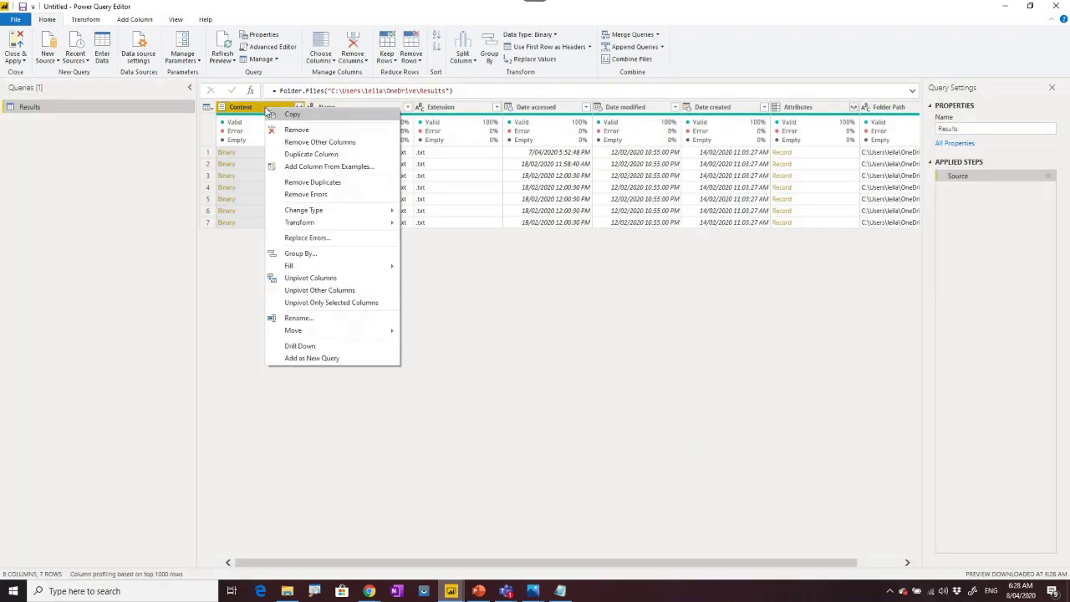
{"action": "left_click", "coordinate": [317, 142]}
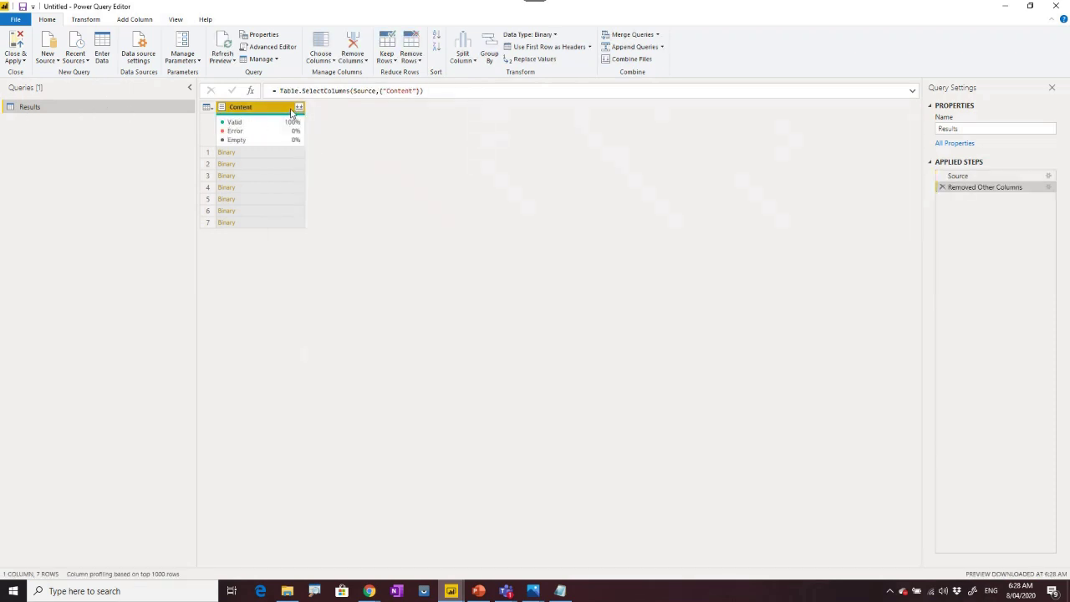
{"action": "left_click", "coordinate": [299, 108]}
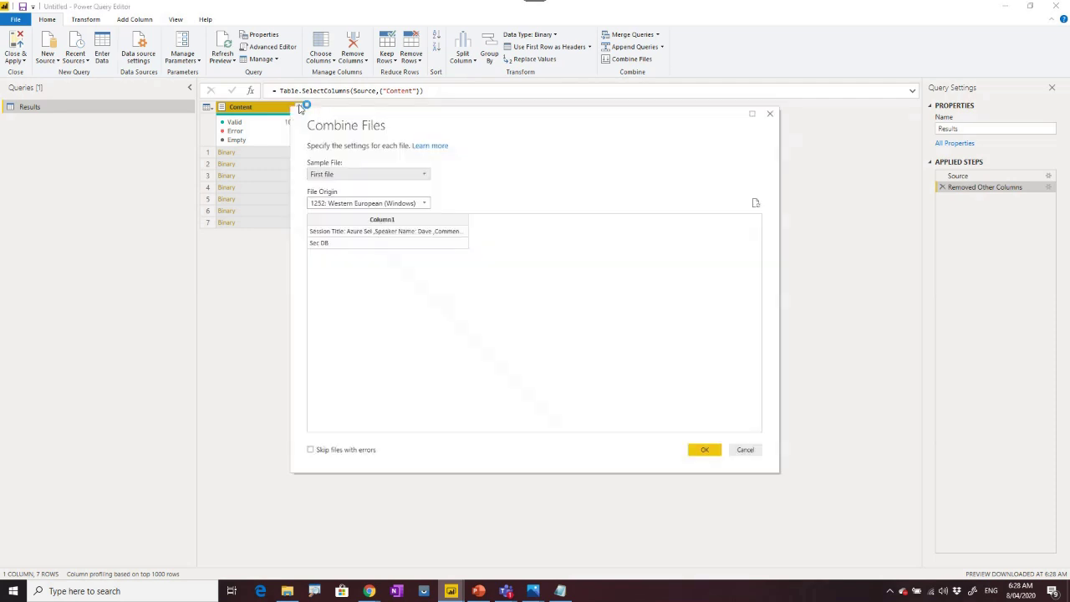
{"action": "left_click", "coordinate": [744, 450]}
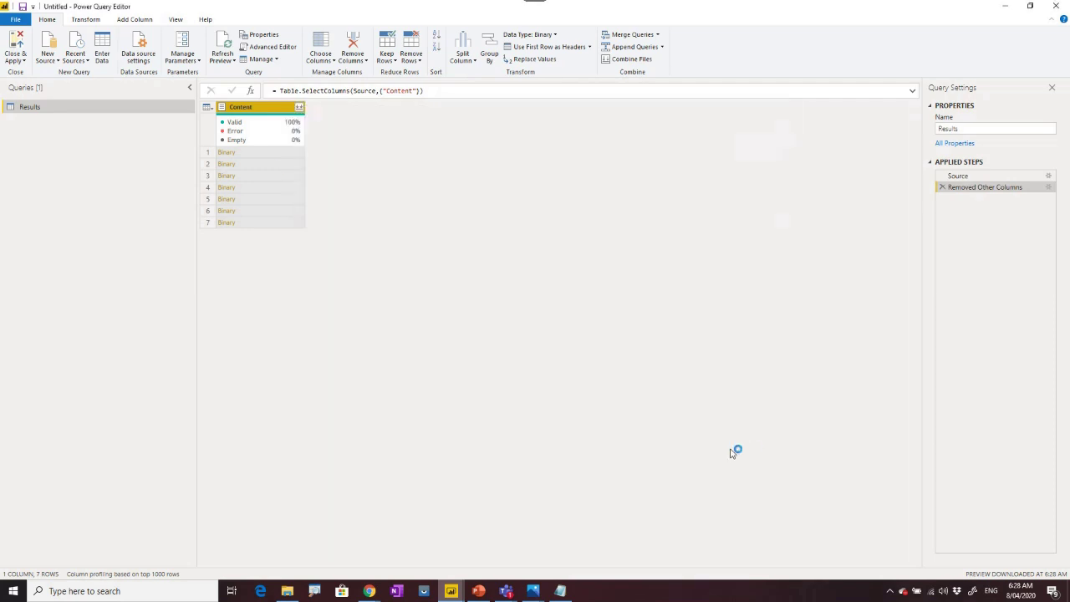
Glance at the concat formula notes in Notepad, then return to Power Query Editor.
{"action": "left_click", "coordinate": [92, 18]}
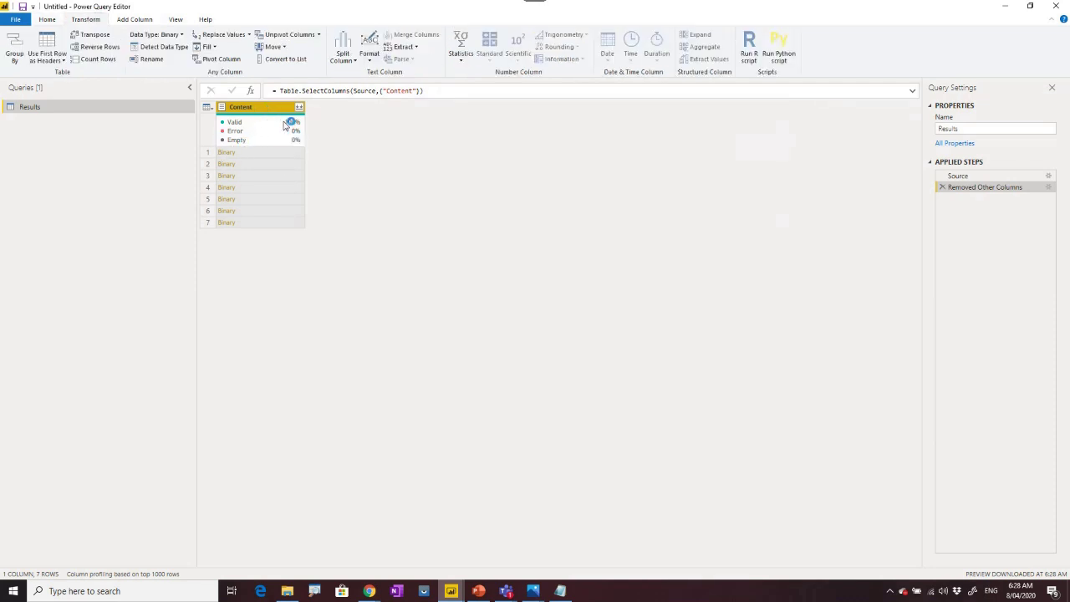
{"action": "left_click", "coordinate": [559, 591]}
{"action": "left_click", "coordinate": [652, 535]}
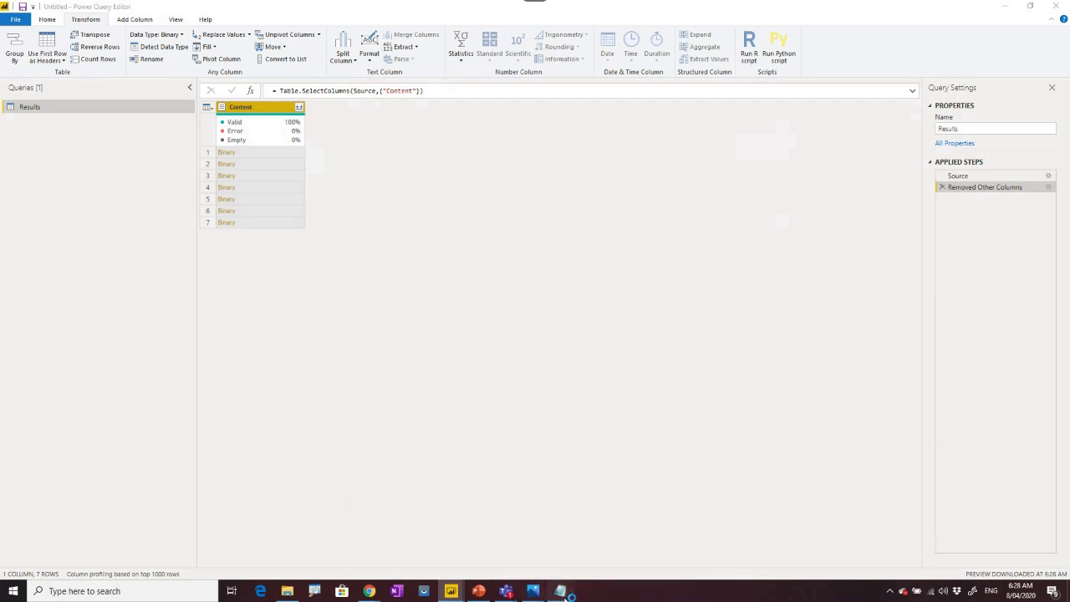
{"action": "left_click", "coordinate": [79, 321]}
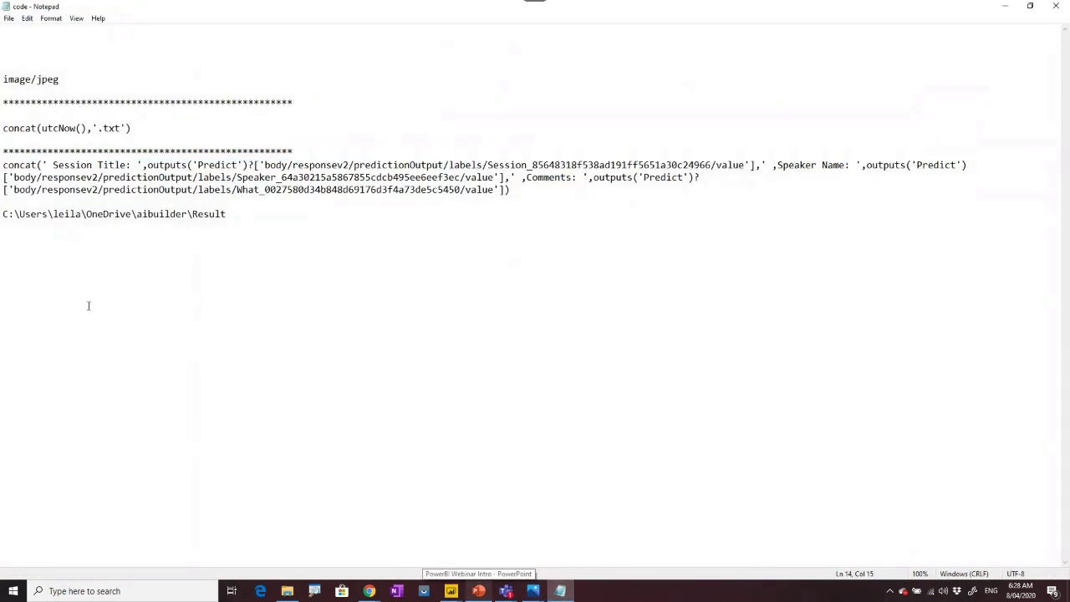
{"action": "key", "text": "alt+Tab"}
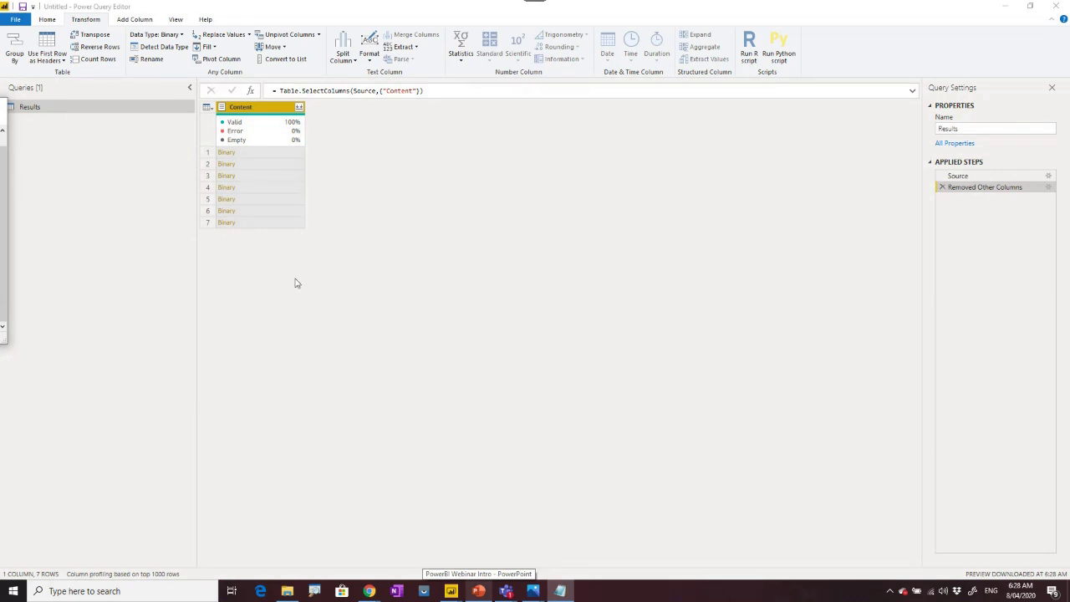
{"action": "left_click", "coordinate": [119, 24]}
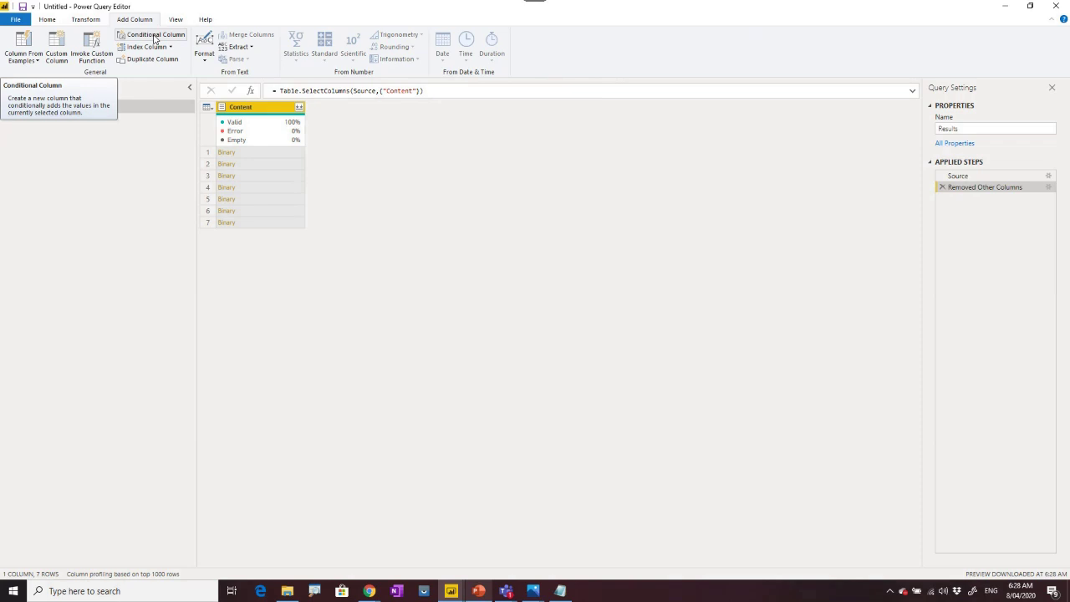
Add a Custom column with the formula Text.ToBinary([Content]).
{"action": "left_click", "coordinate": [153, 39]}
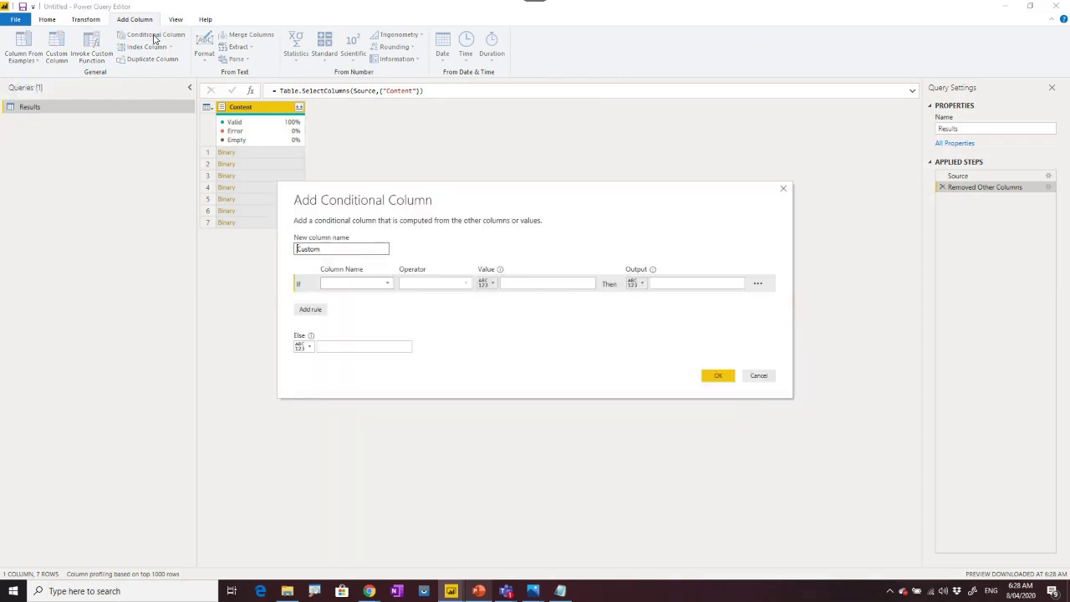
{"action": "left_click", "coordinate": [771, 377]}
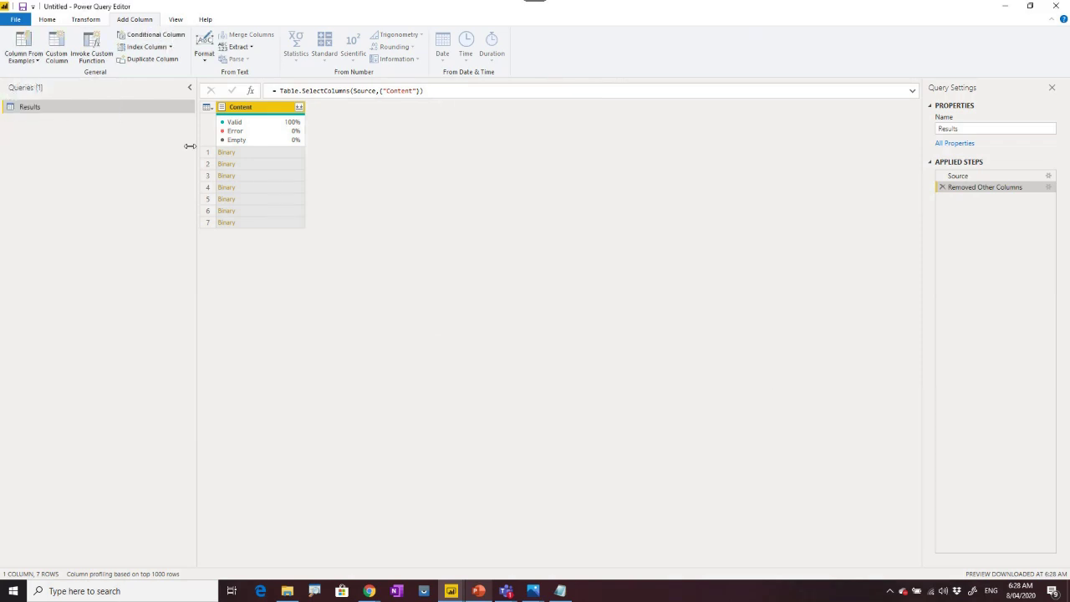
{"action": "left_click", "coordinate": [56, 52]}
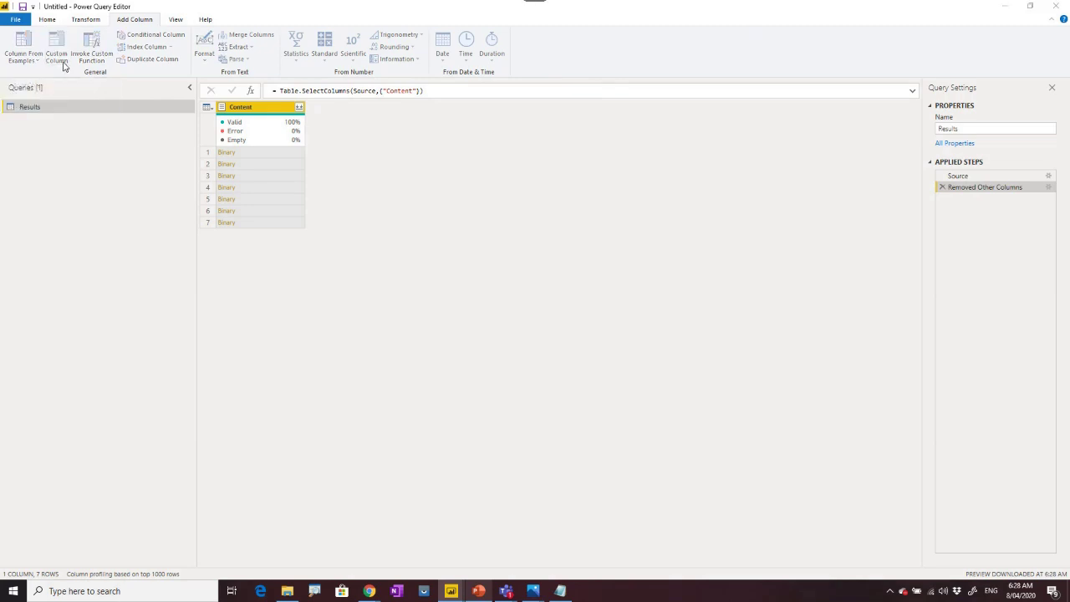
{"action": "left_click", "coordinate": [390, 263]}
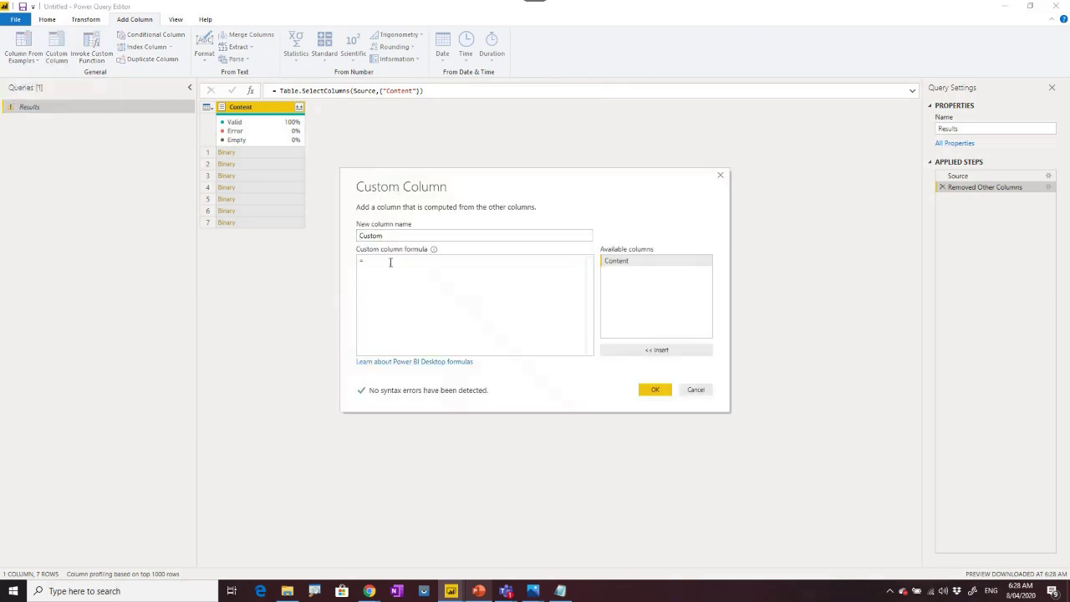
{"action": "type", "text": "text"}
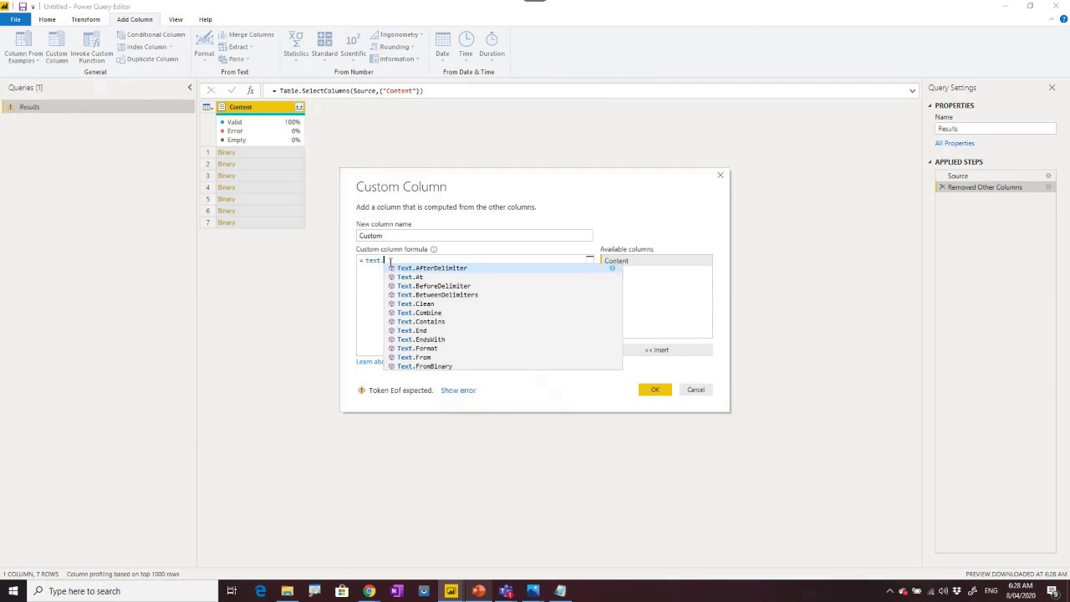
{"action": "type", "text": ".to"}
{"action": "left_click", "coordinate": [414, 268]}
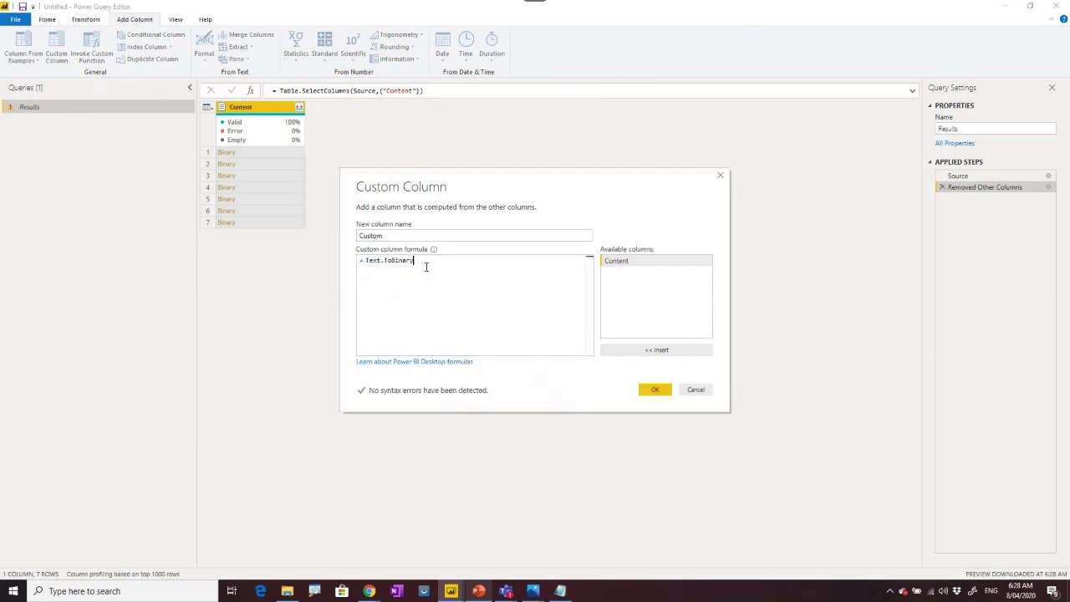
{"action": "type", "text": "("}
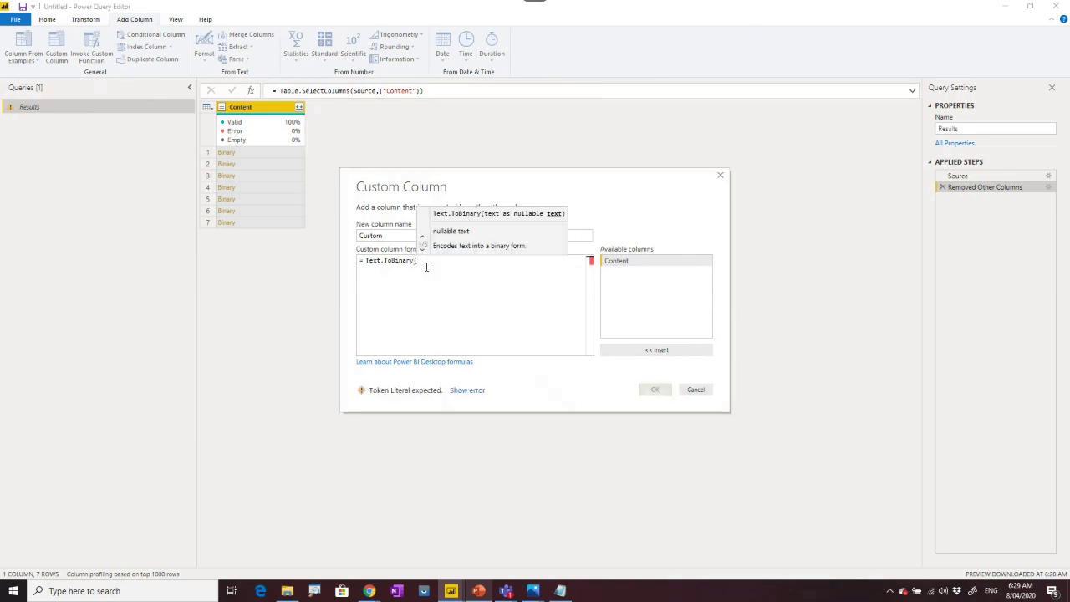
{"action": "double_click", "coordinate": [611, 261]}
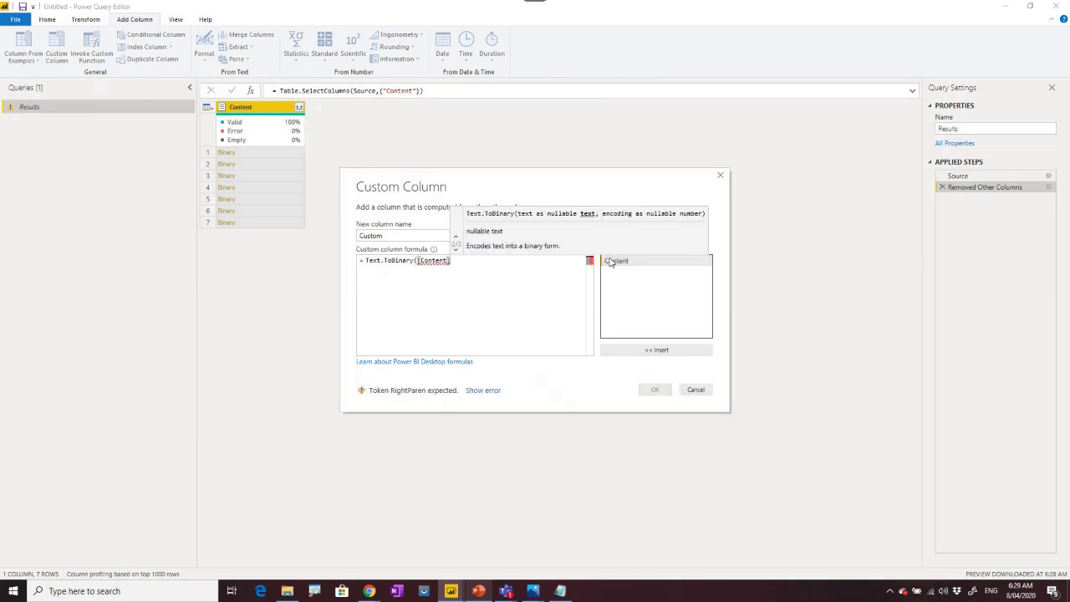
{"action": "type", "text": ")"}
{"action": "left_click", "coordinate": [654, 389]}
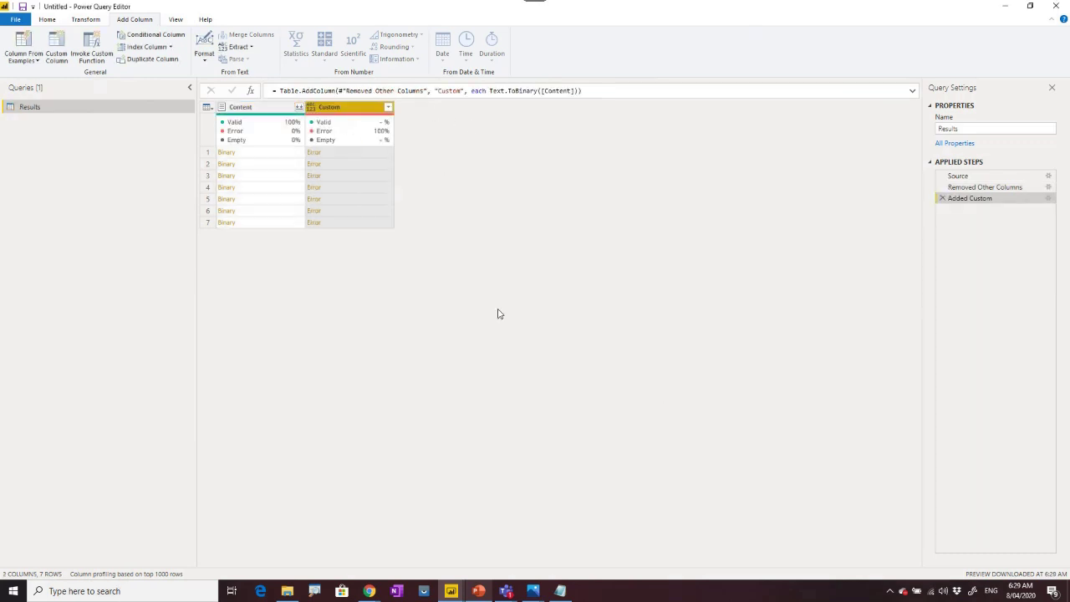
Remove the erroring Custom column and begin a new custom column formula with 'text'.
{"action": "right_click", "coordinate": [365, 112]}
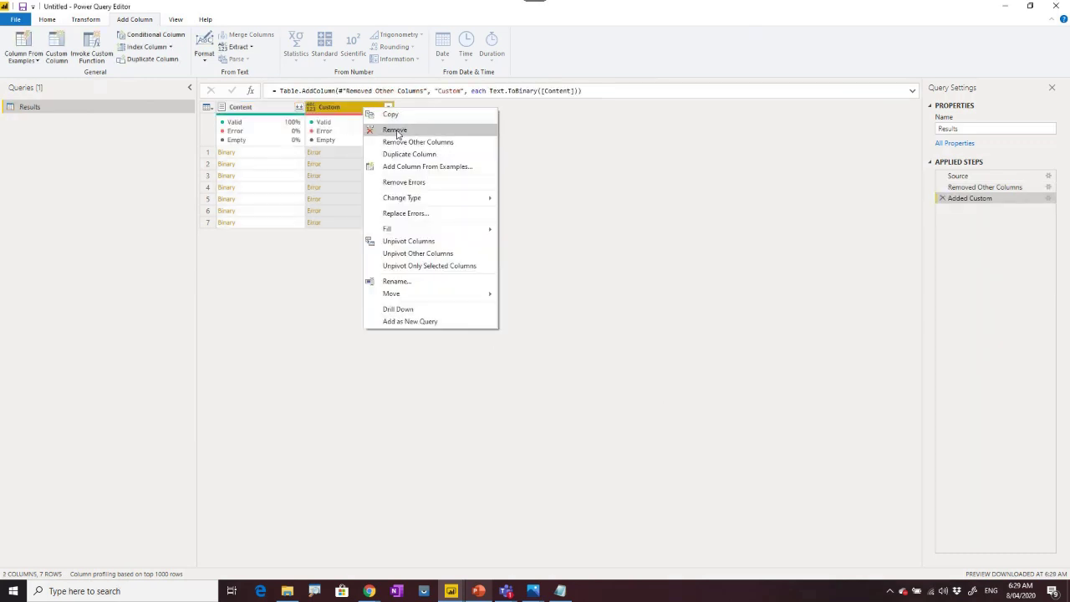
{"action": "left_click", "coordinate": [395, 131]}
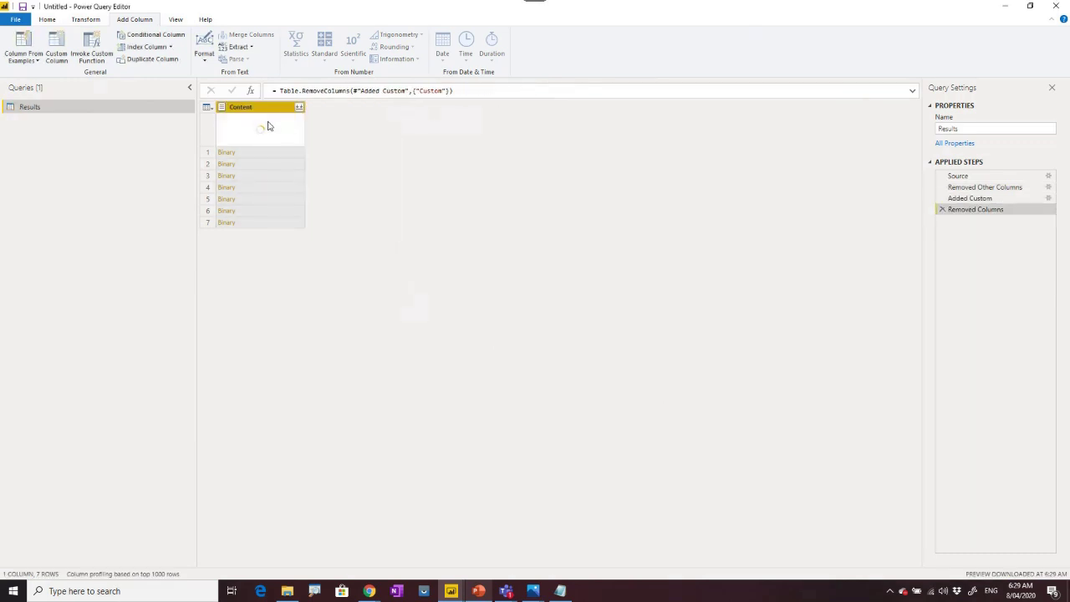
{"action": "left_click", "coordinate": [57, 48]}
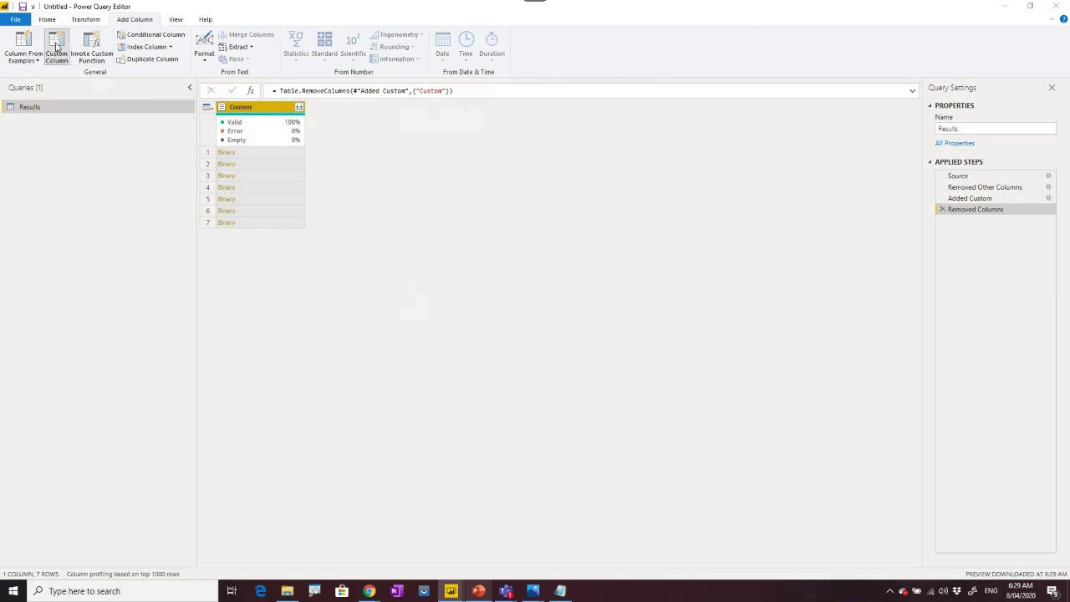
{"action": "left_click", "coordinate": [389, 262]}
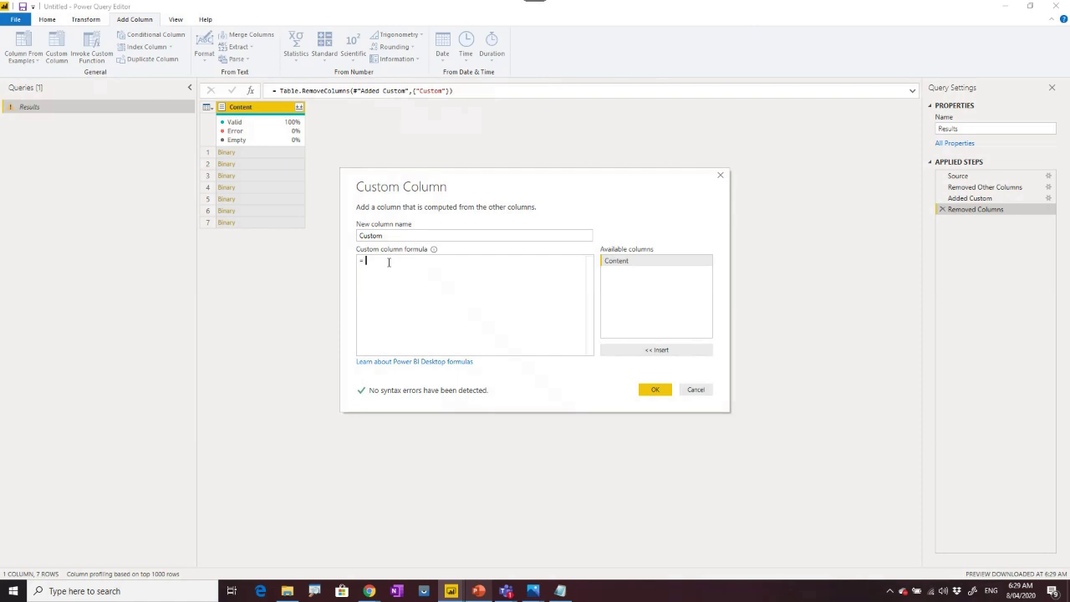
{"action": "type", "text": "text"}
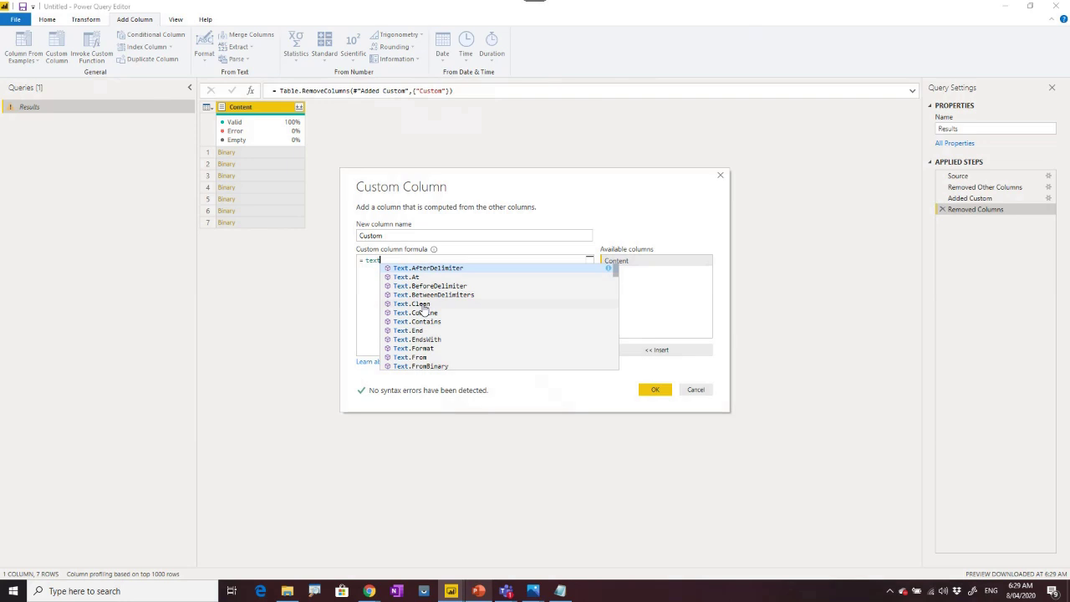
{"action": "type", "text": "."}
{"action": "key", "text": "BackSpace"}
{"action": "key", "text": "BackSpace"}
{"action": "key", "text": "BackSpace"}
{"action": "key", "text": "BackSpace"}
{"action": "key", "text": "BackSpace"}
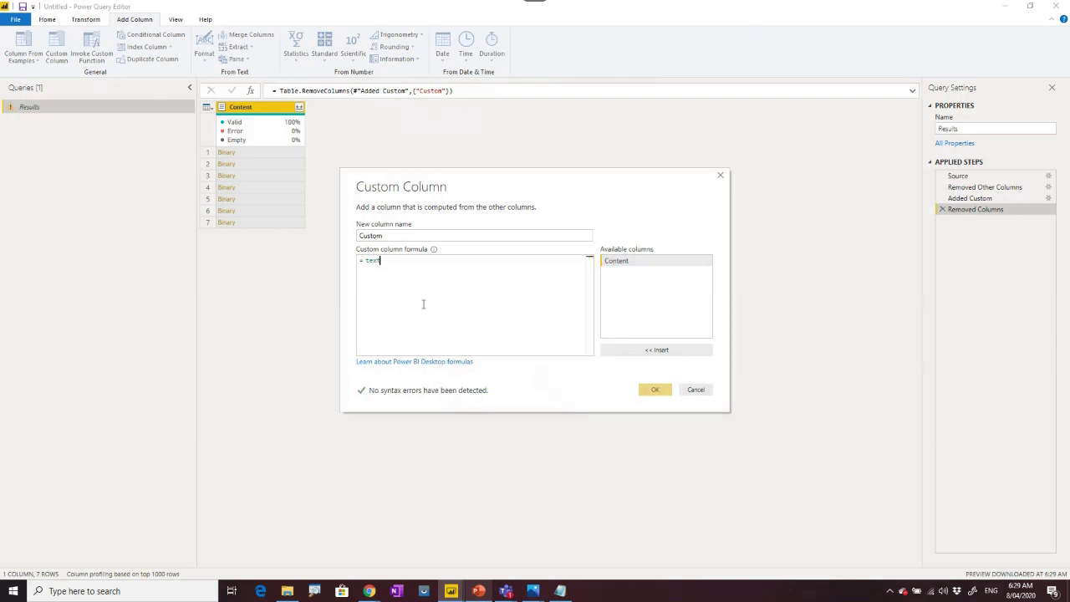
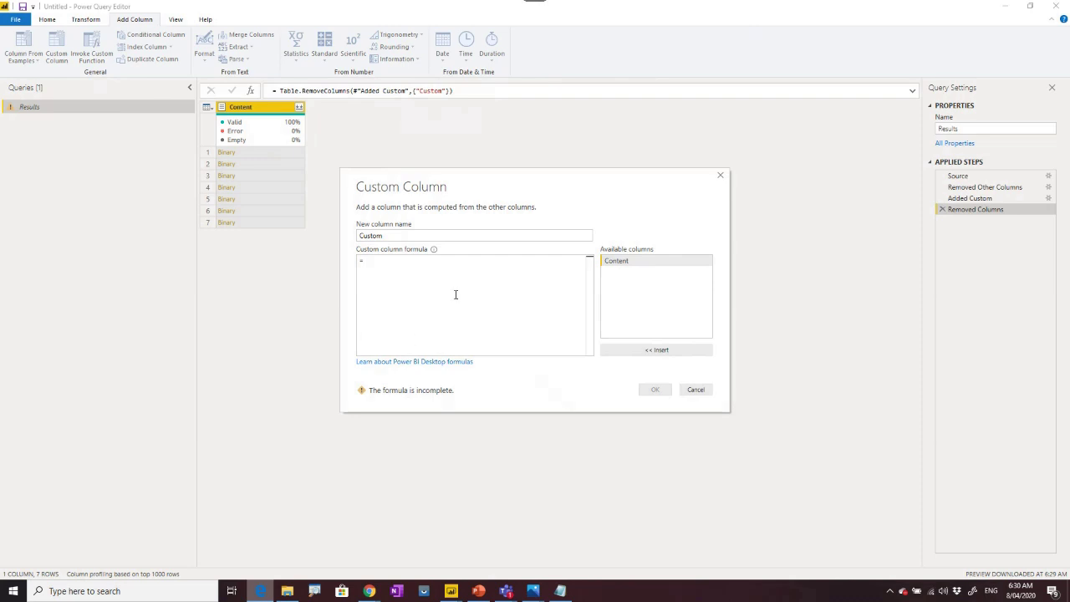
Add a Custom column with the formula Text.FromBinary([Content]).
{"action": "left_click", "coordinate": [401, 265]}
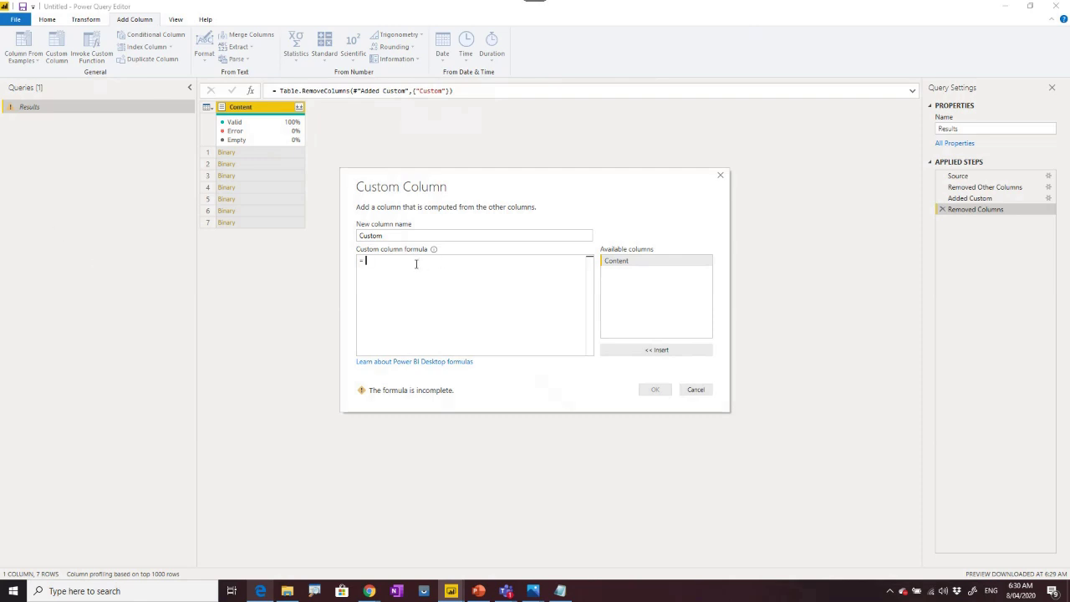
{"action": "type", "text": "text"}
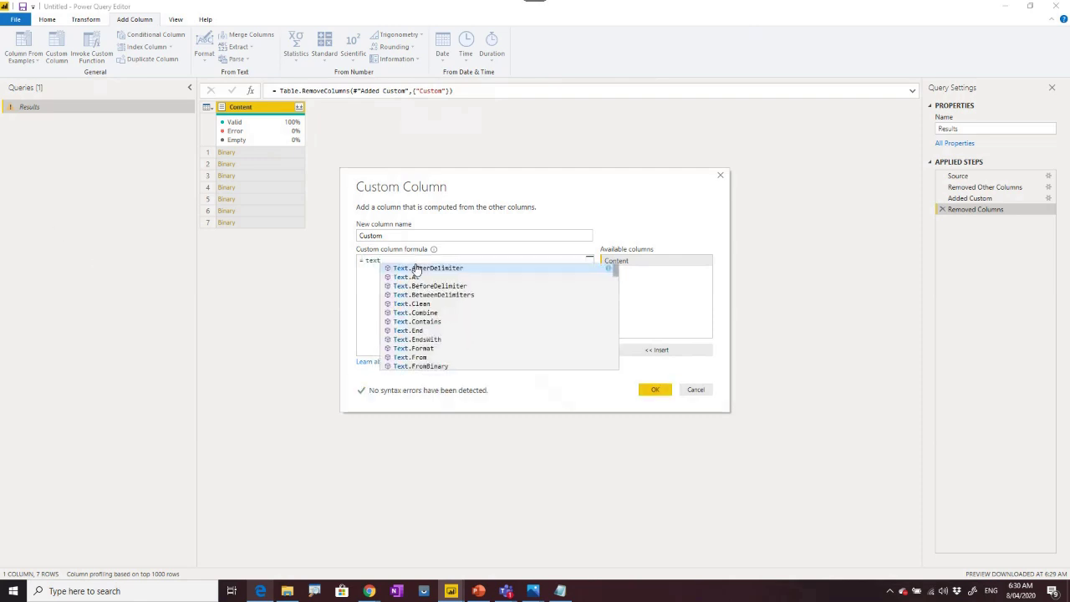
{"action": "type", "text": ".from"}
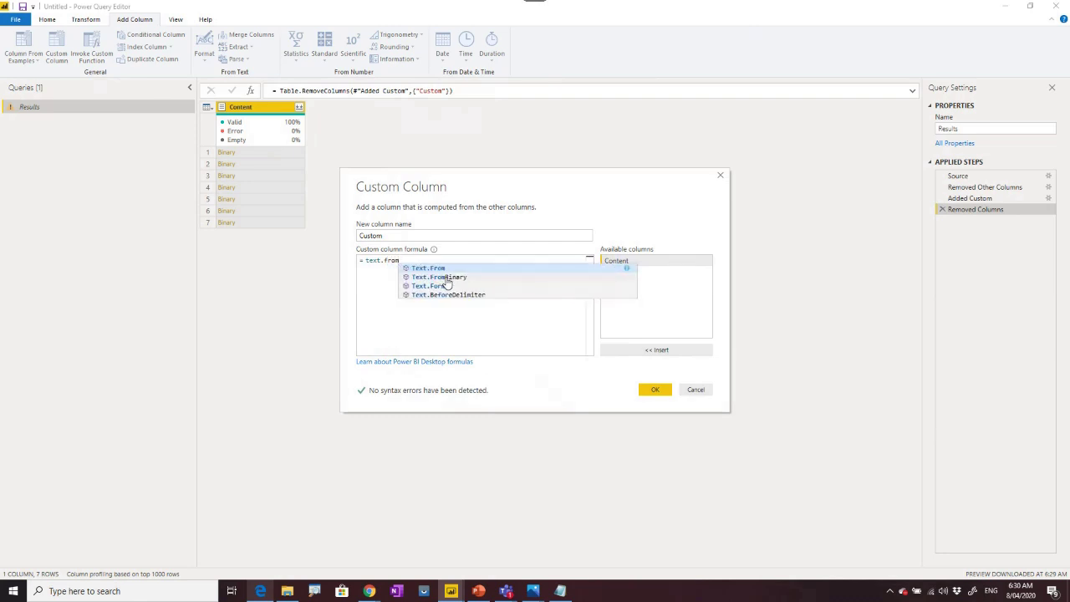
{"action": "left_click", "coordinate": [447, 276]}
{"action": "type", "text": "("}
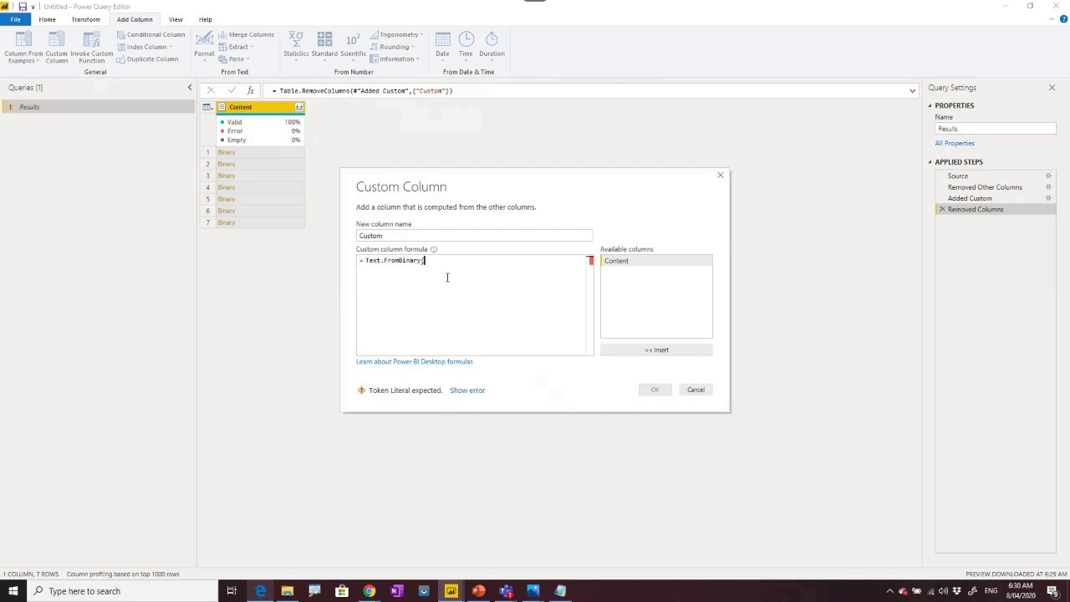
{"action": "double_click", "coordinate": [618, 260]}
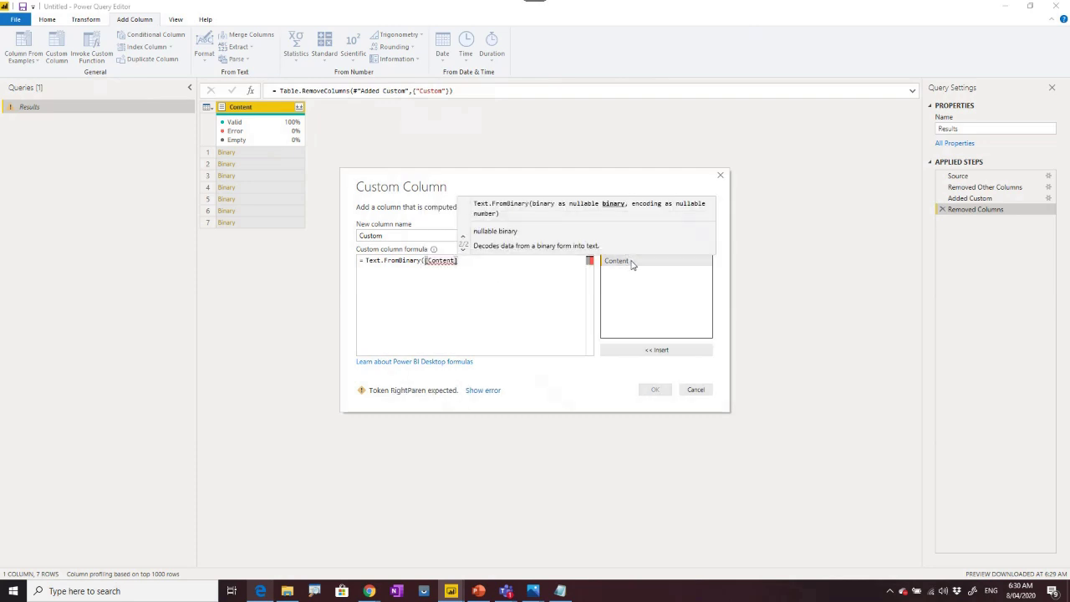
{"action": "type", "text": ")"}
{"action": "left_click", "coordinate": [659, 390]}
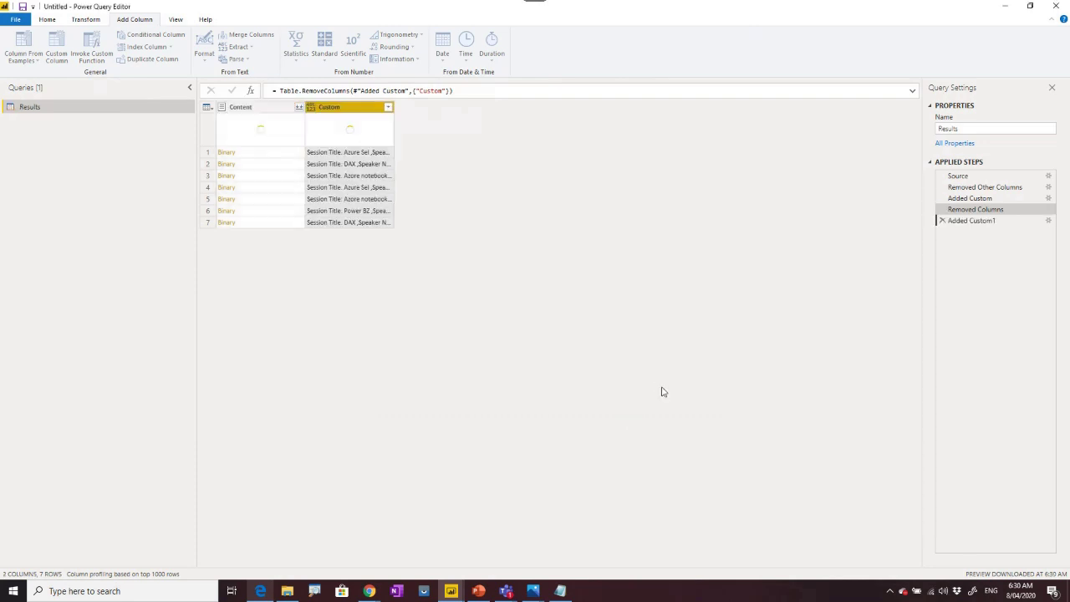
Remove the Content column and widen the Custom column to show its full text.
{"action": "right_click", "coordinate": [259, 109]}
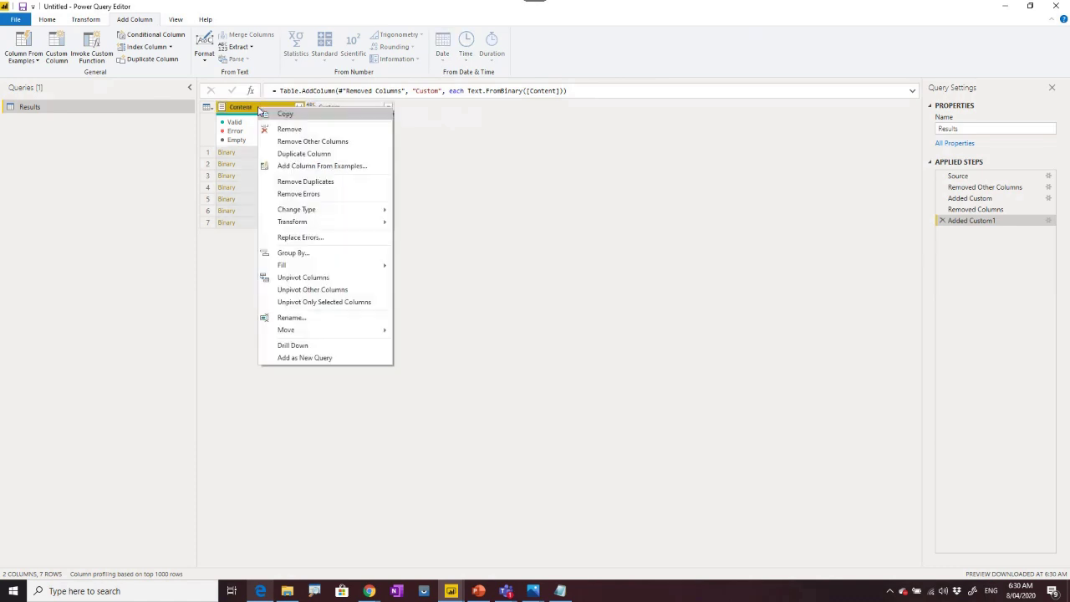
{"action": "left_click", "coordinate": [285, 129]}
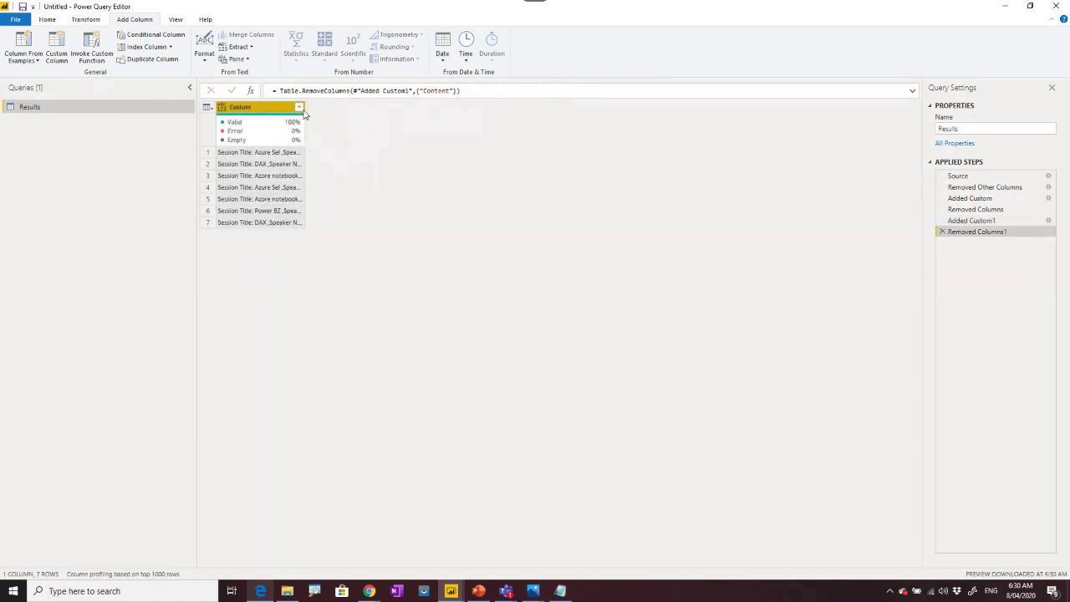
{"action": "left_click_drag", "start_coordinate": [304, 113], "coordinate": [585, 122]}
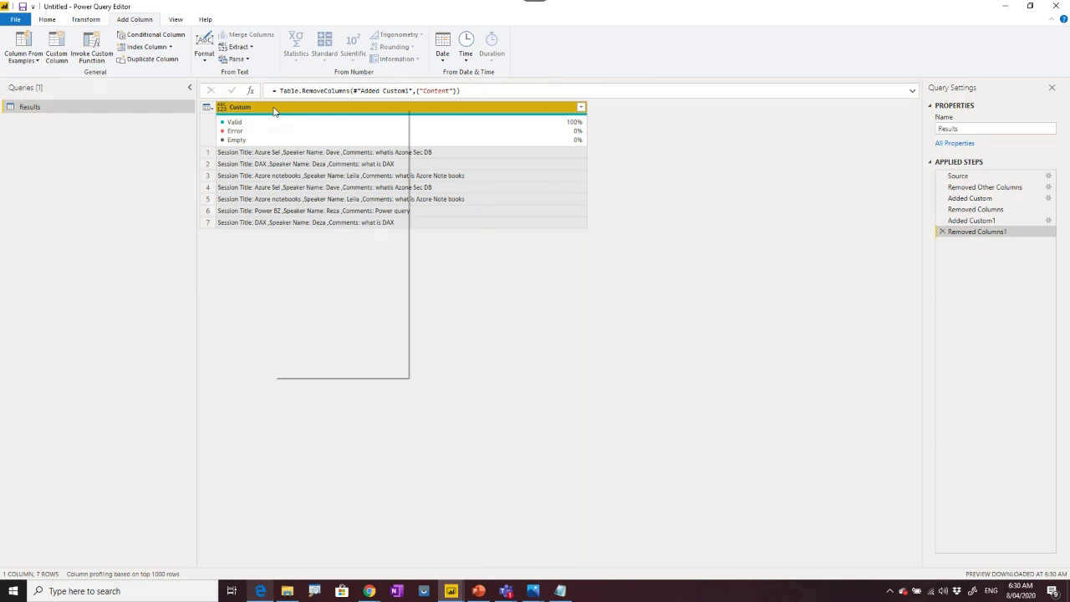
Split the Custom column by colon at each occurrence into four columns.
{"action": "right_click", "coordinate": [274, 111]}
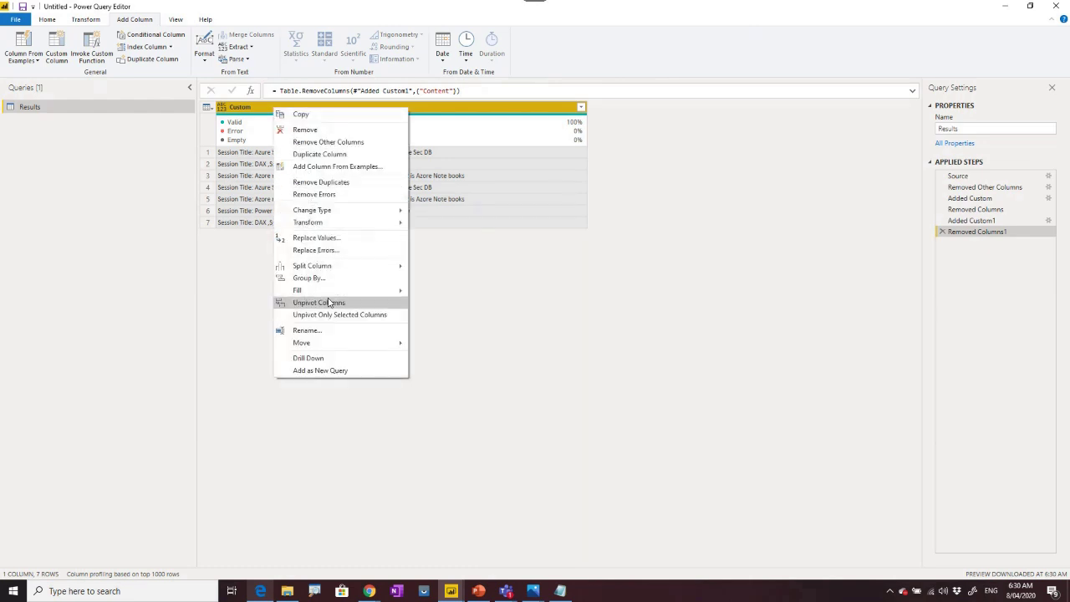
{"action": "mouse_move", "coordinate": [326, 267]}
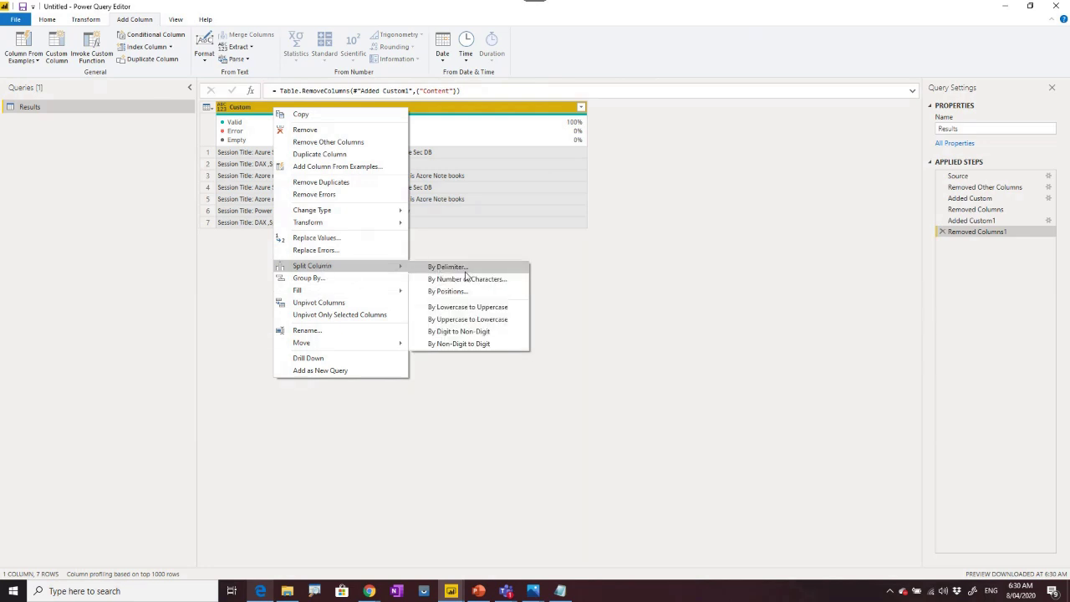
{"action": "left_click", "coordinate": [465, 268]}
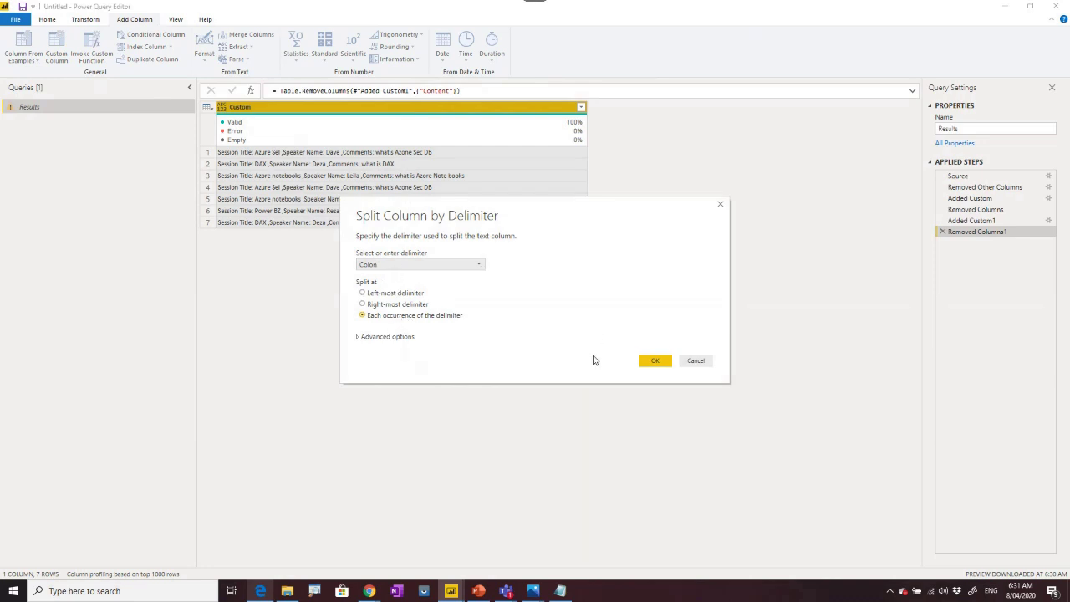
{"action": "left_click", "coordinate": [655, 361]}
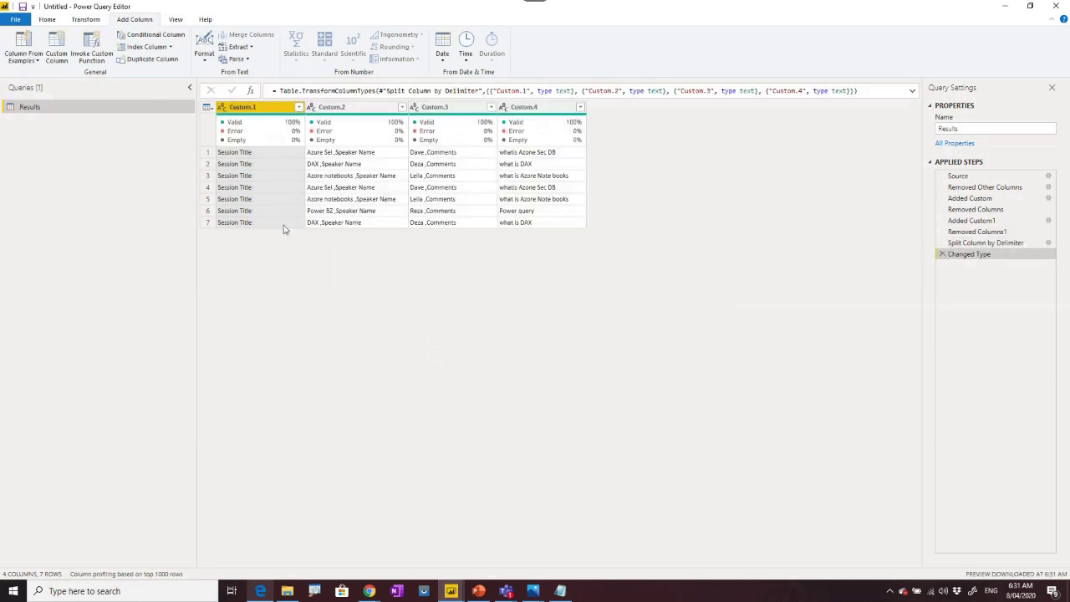
Remove Custom.1 and split Custom.2 at the left-most comma.
{"action": "right_click", "coordinate": [278, 111]}
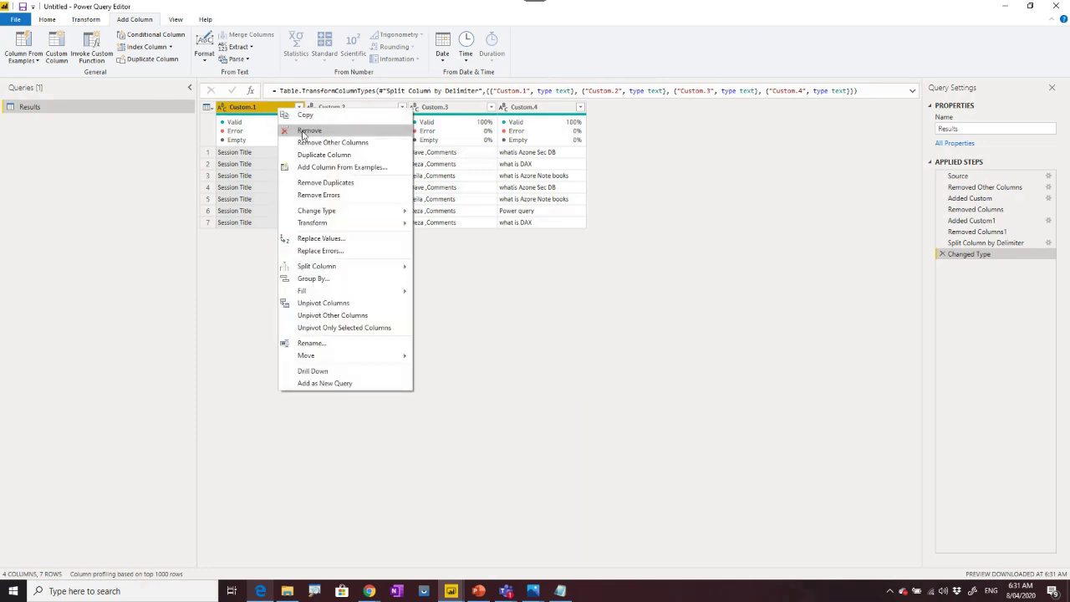
{"action": "left_click", "coordinate": [305, 131]}
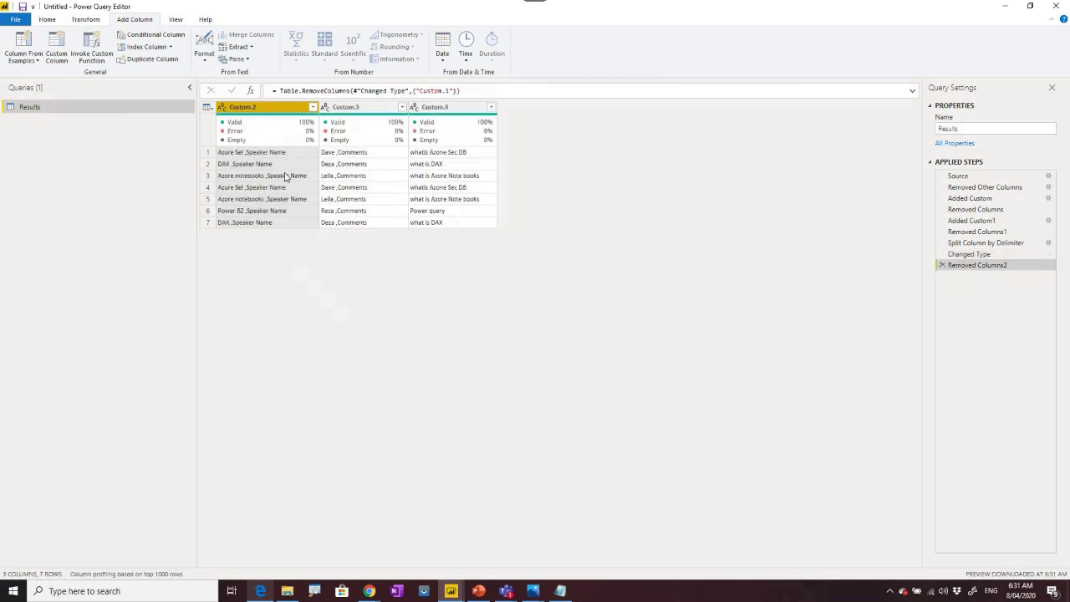
{"action": "right_click", "coordinate": [280, 112]}
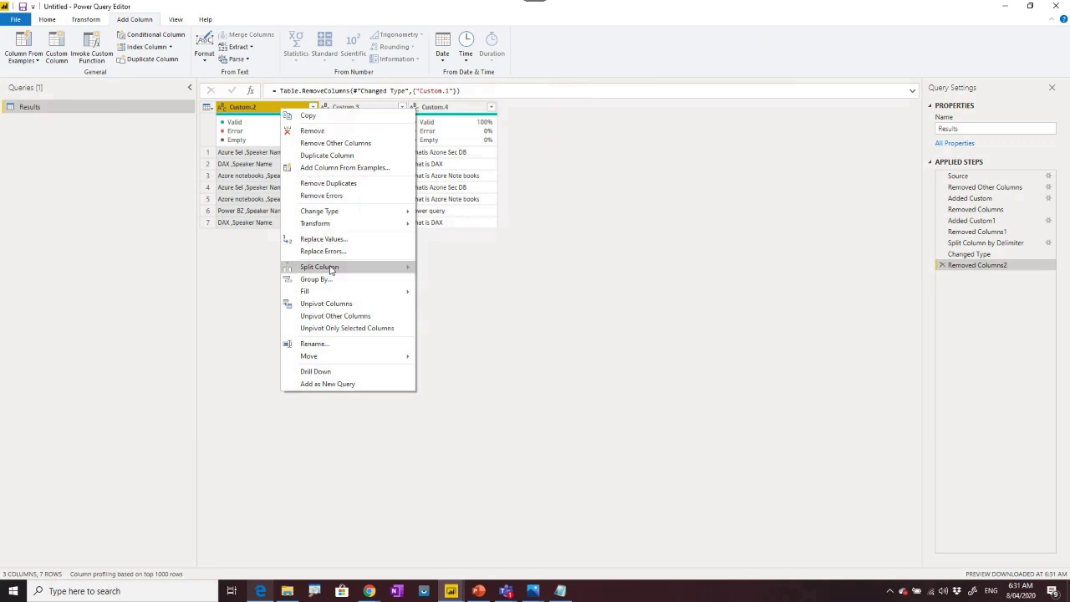
{"action": "mouse_move", "coordinate": [331, 269]}
{"action": "left_click", "coordinate": [443, 268]}
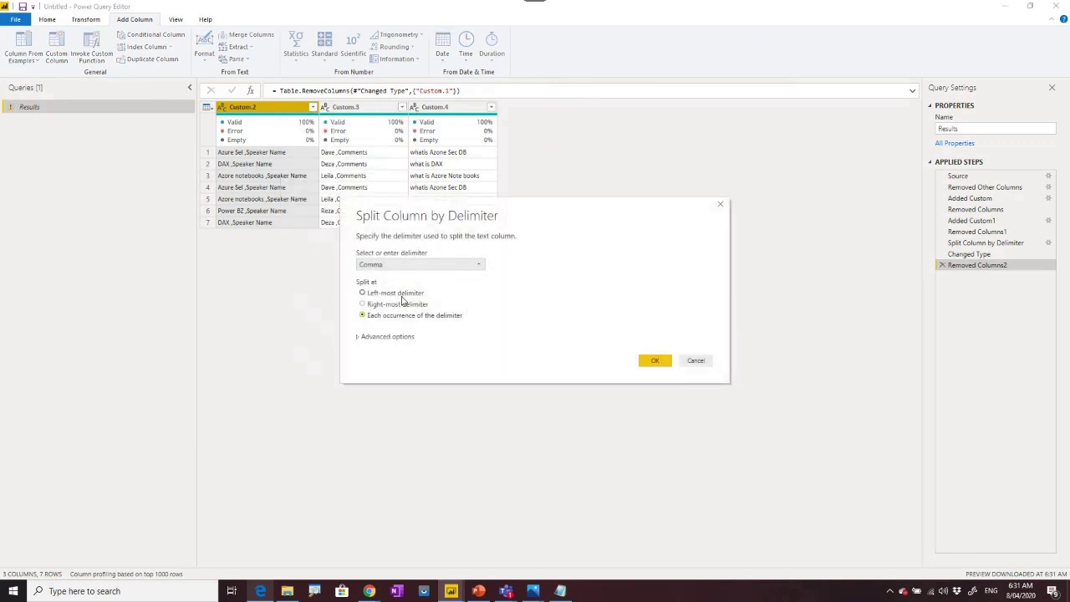
{"action": "left_click", "coordinate": [390, 294]}
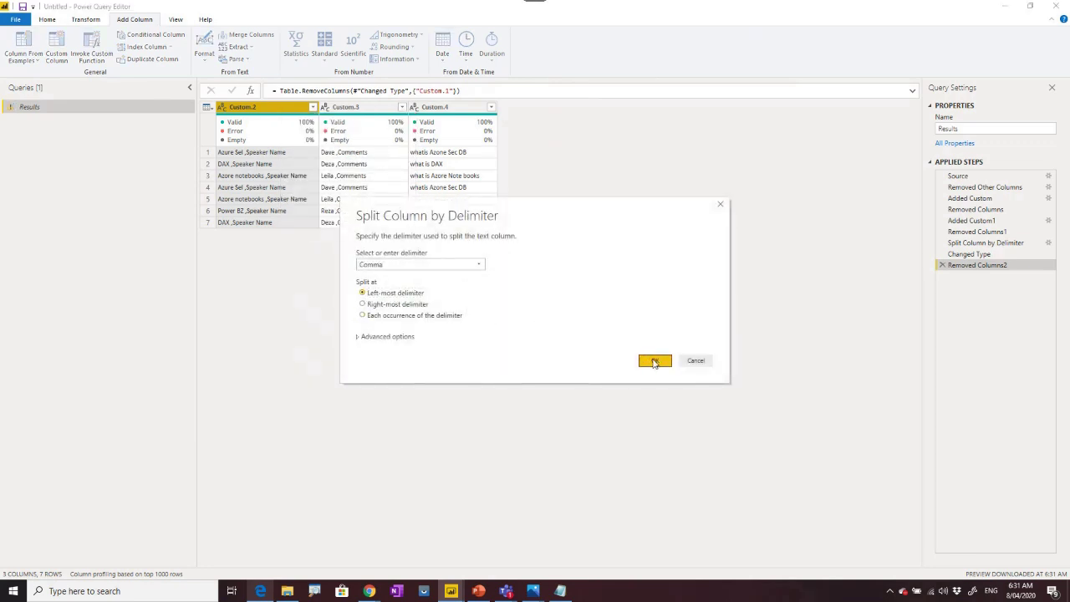
{"action": "left_click", "coordinate": [654, 360]}
Rename Custom.2.1 to 'Session Title' and remove Custom.2.2.
{"action": "double_click", "coordinate": [247, 108]}
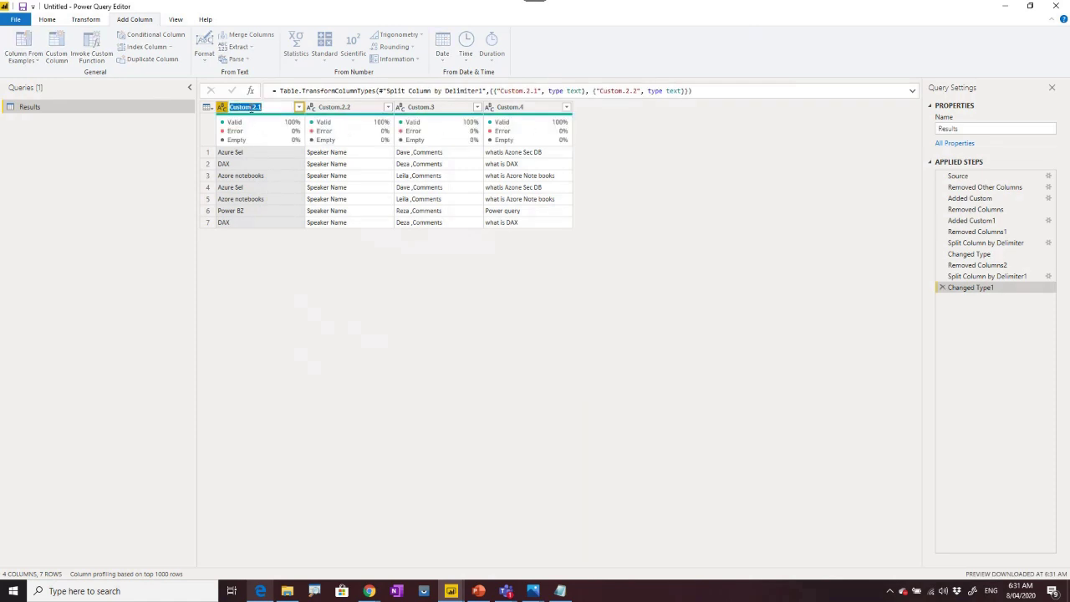
{"action": "type", "text": "Session Title"}
{"action": "key", "text": "Return"}
{"action": "right_click", "coordinate": [331, 112]}
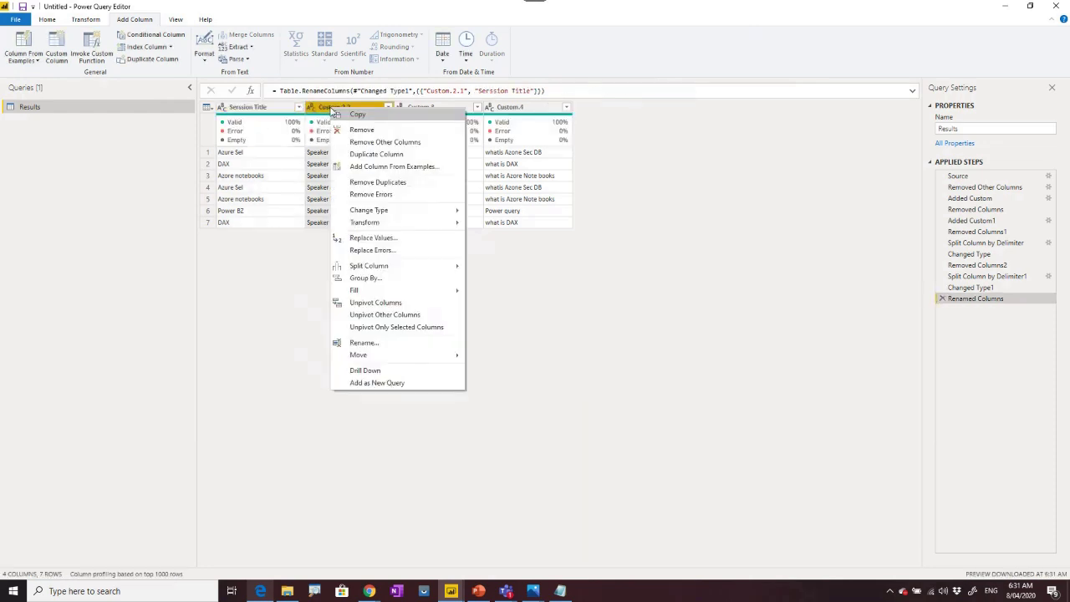
{"action": "left_click", "coordinate": [334, 130]}
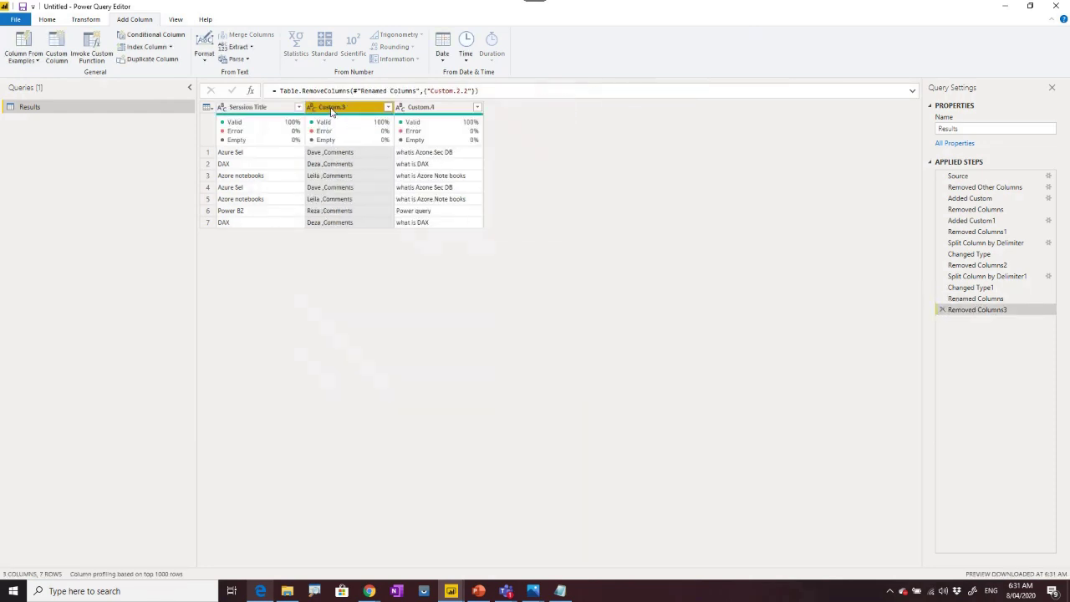
Split Custom.3 at the left-most comma delimiter.
{"action": "right_click", "coordinate": [332, 109]}
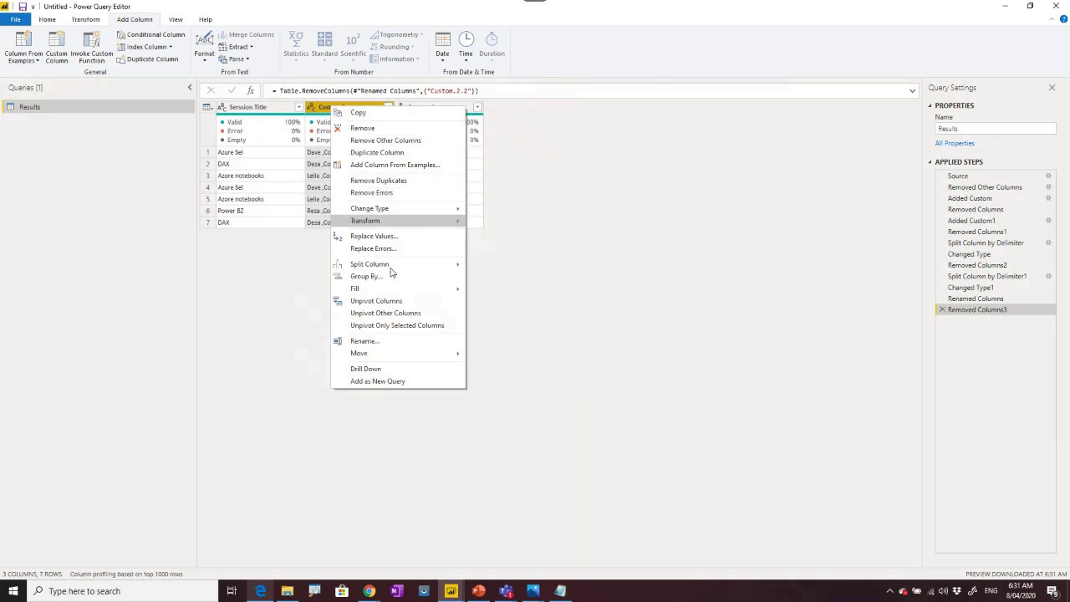
{"action": "mouse_move", "coordinate": [390, 271]}
{"action": "left_click", "coordinate": [494, 275]}
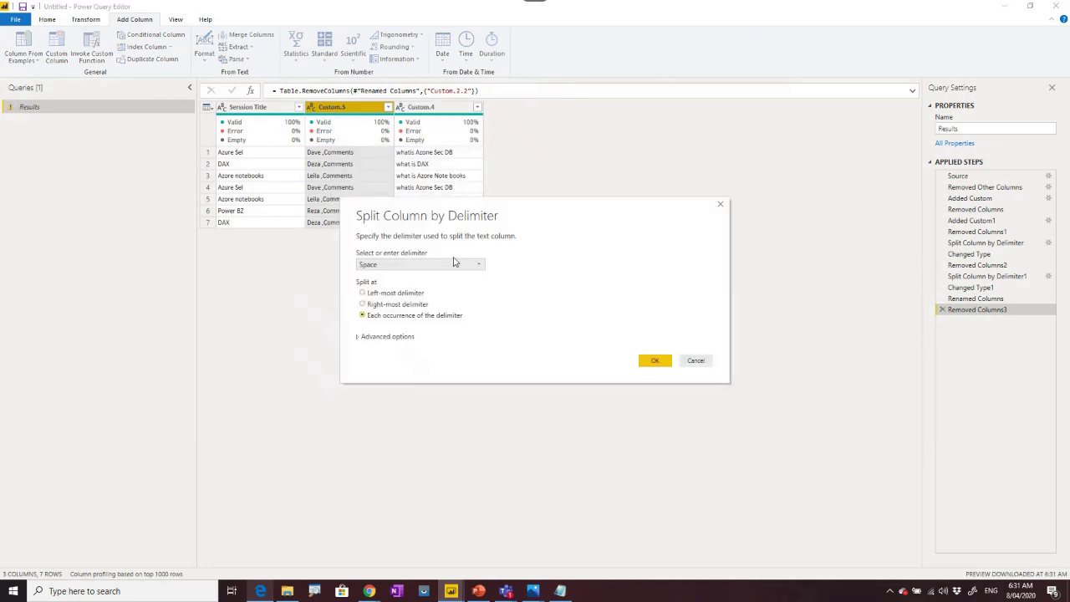
{"action": "left_click", "coordinate": [384, 294]}
{"action": "left_click", "coordinate": [391, 264]}
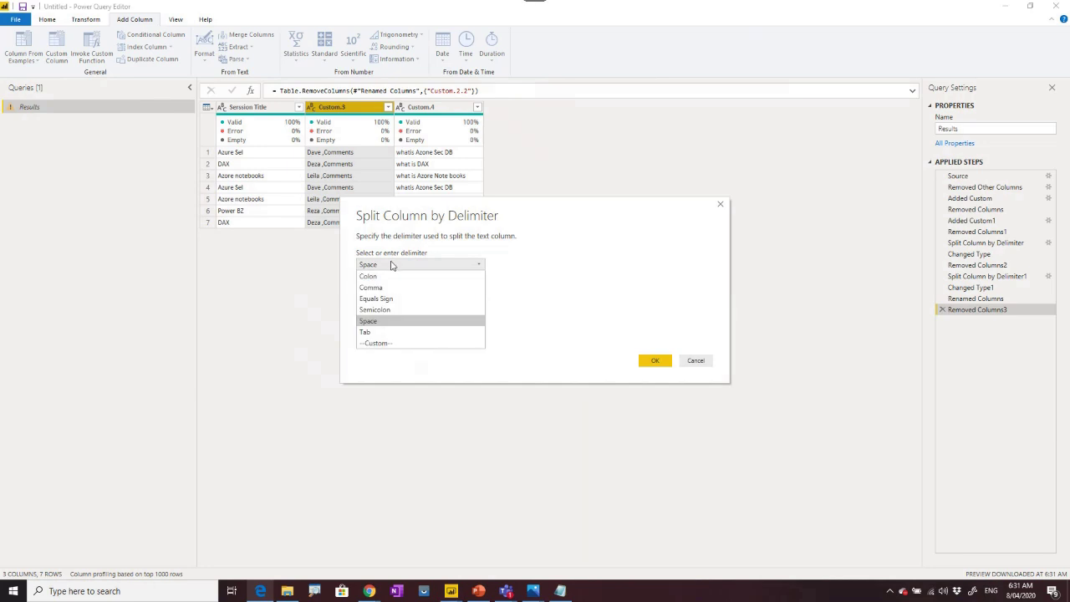
{"action": "left_click", "coordinate": [384, 288]}
{"action": "left_click", "coordinate": [654, 360]}
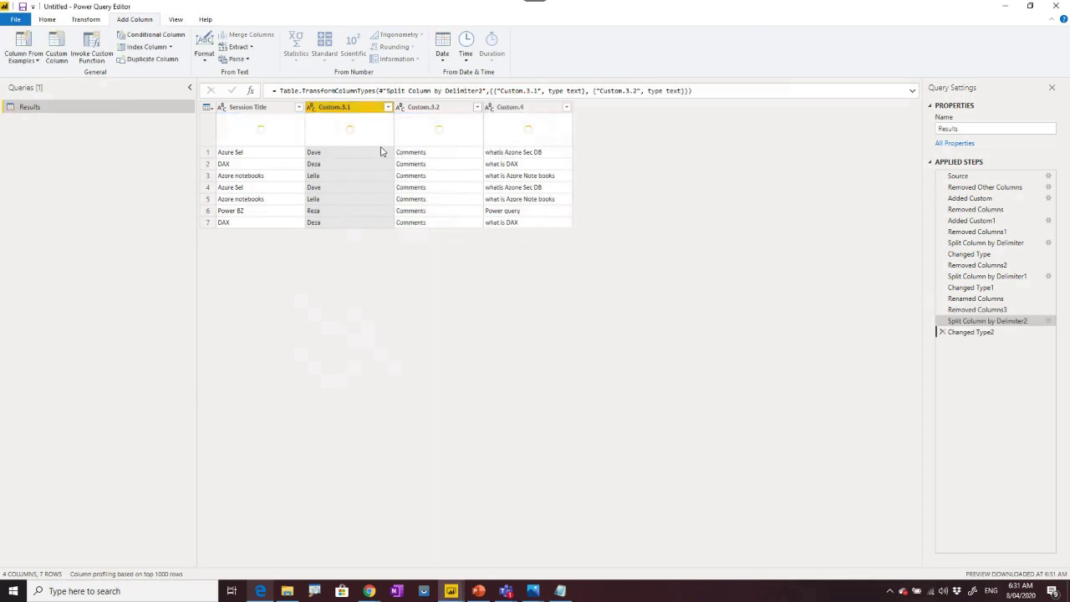
Rename Custom.3.1 to 'Speaker Name' and remove the Custom.3.2 column.
{"action": "double_click", "coordinate": [329, 107]}
{"action": "type", "text": "Speaker Name"}
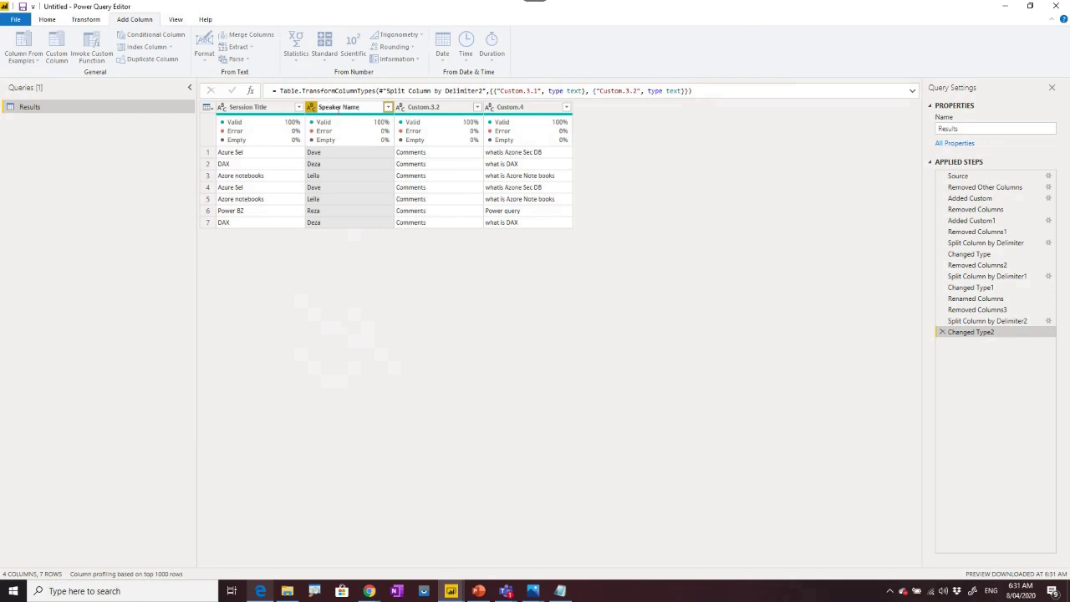
{"action": "key", "text": "Return"}
{"action": "right_click", "coordinate": [435, 110]}
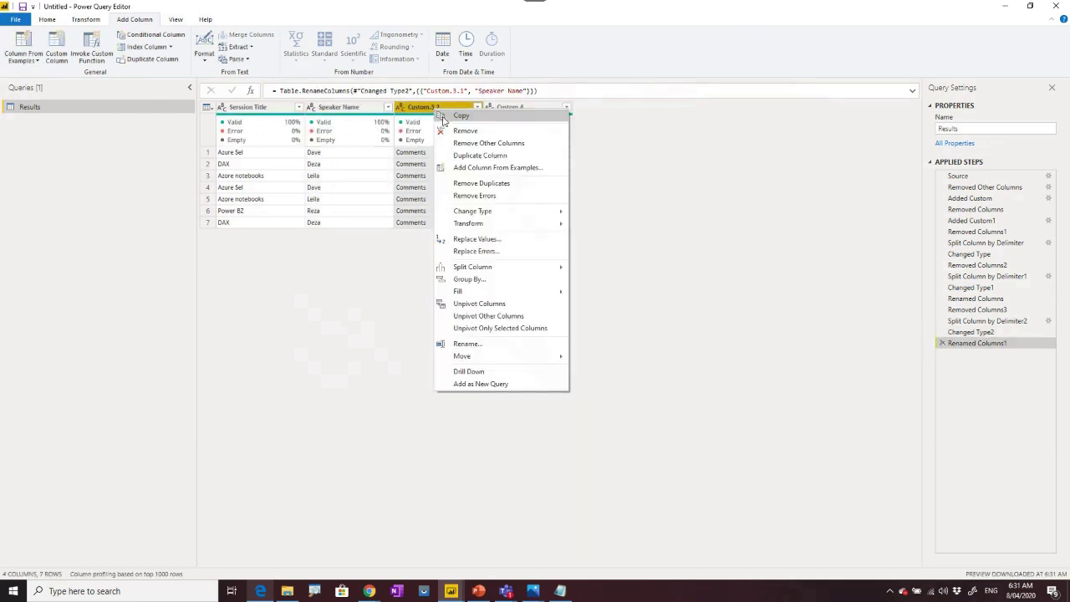
{"action": "left_click", "coordinate": [458, 131]}
Rename Custom.4 to 'What People Learn'.
{"action": "double_click", "coordinate": [449, 107]}
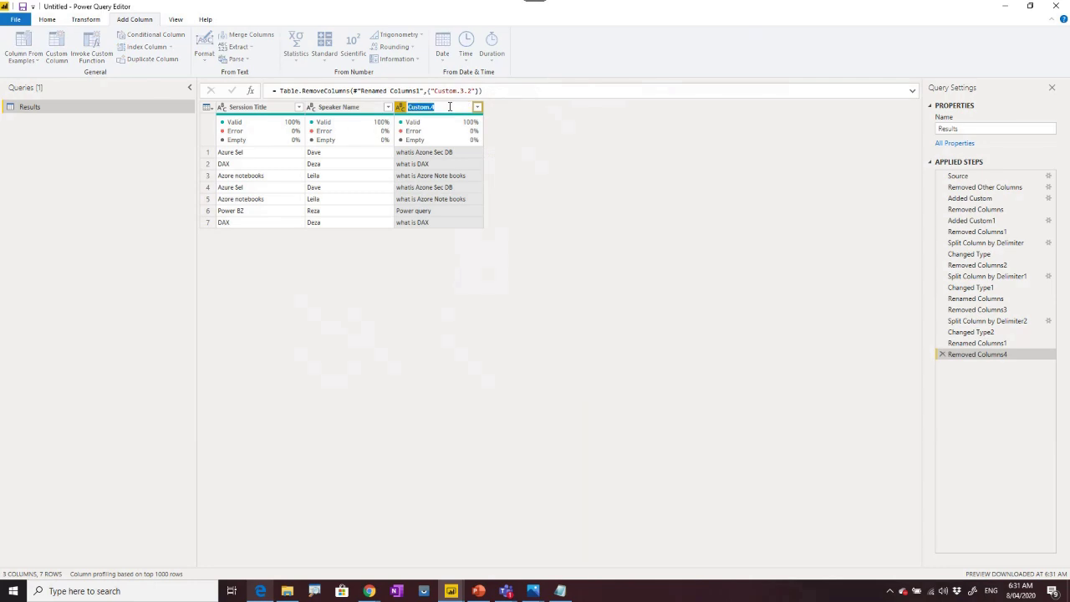
{"action": "type", "text": "What People Learn"}
{"action": "key", "text": "Return"}
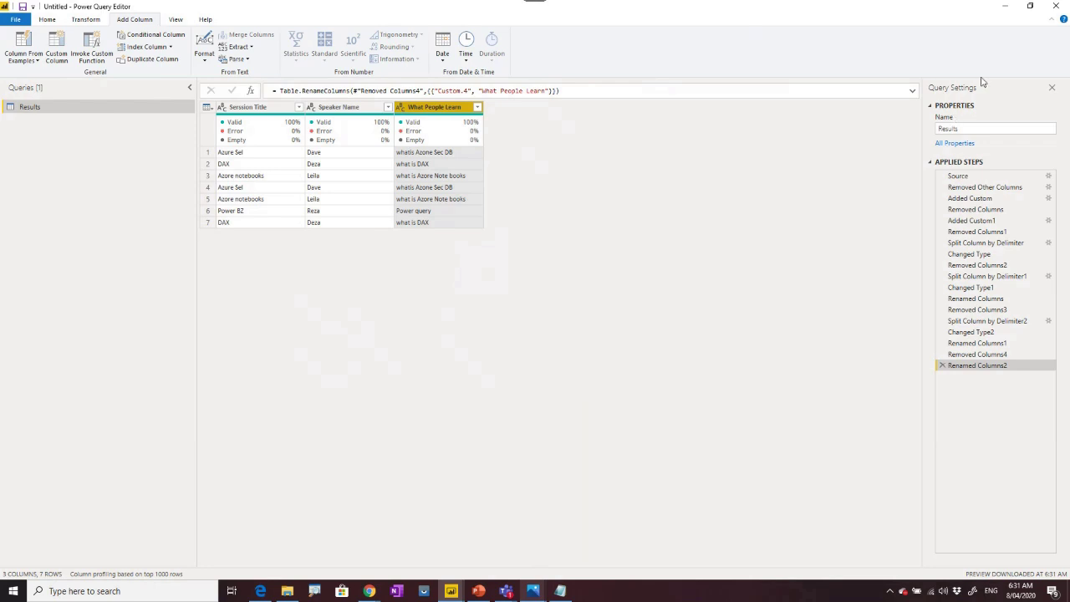
Minimize and restore Power Query Editor, then inspect row 2's title DAX and speaker Deza.
{"action": "left_click", "coordinate": [1004, 6]}
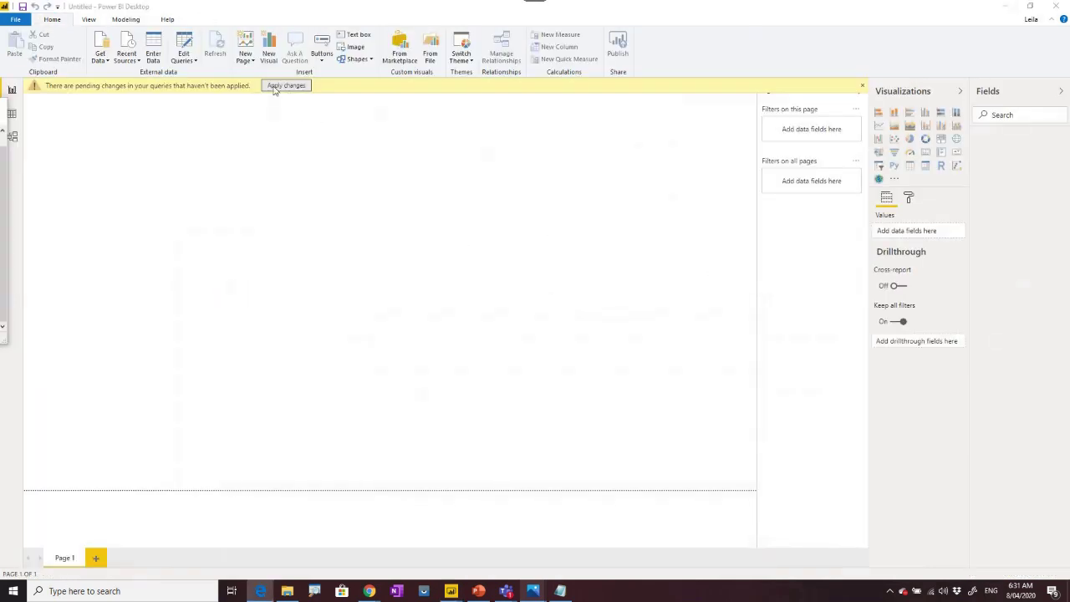
{"action": "mouse_move", "coordinate": [451, 590]}
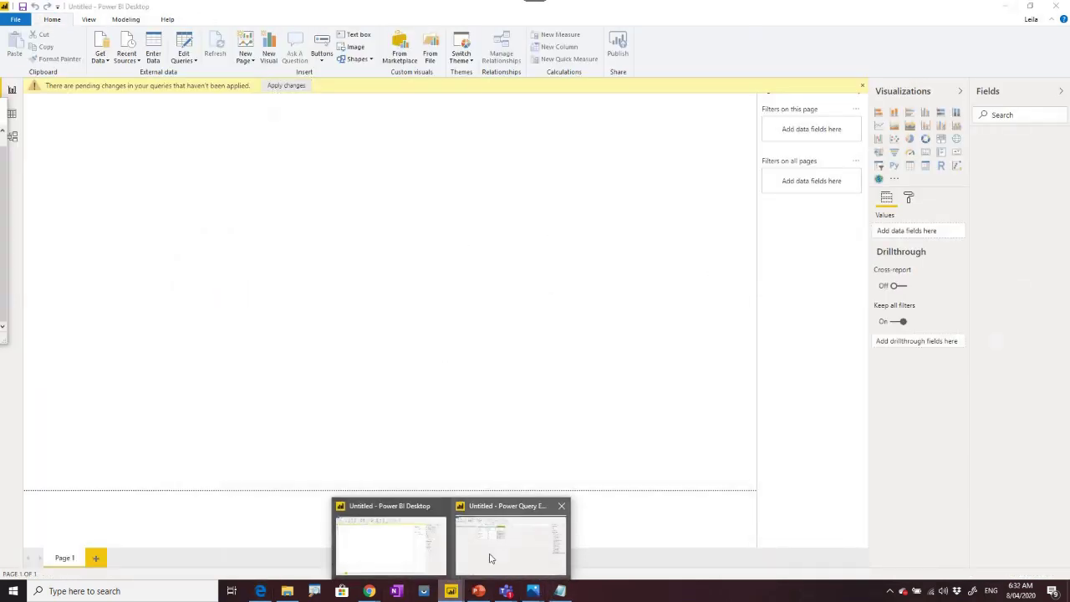
{"action": "left_click", "coordinate": [509, 522]}
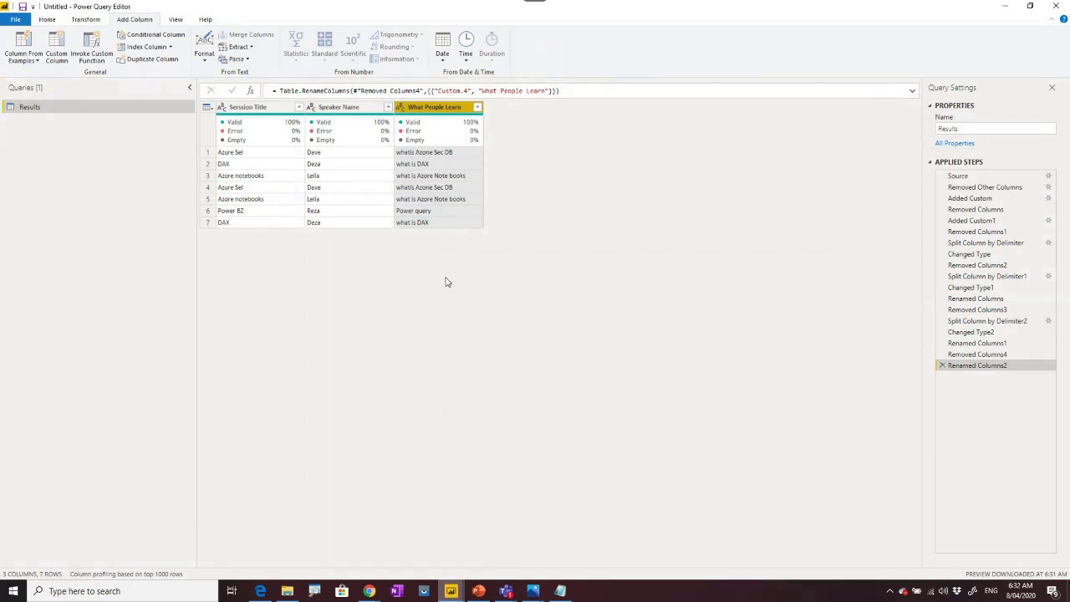
{"action": "left_click", "coordinate": [316, 165]}
{"action": "left_click", "coordinate": [270, 168]}
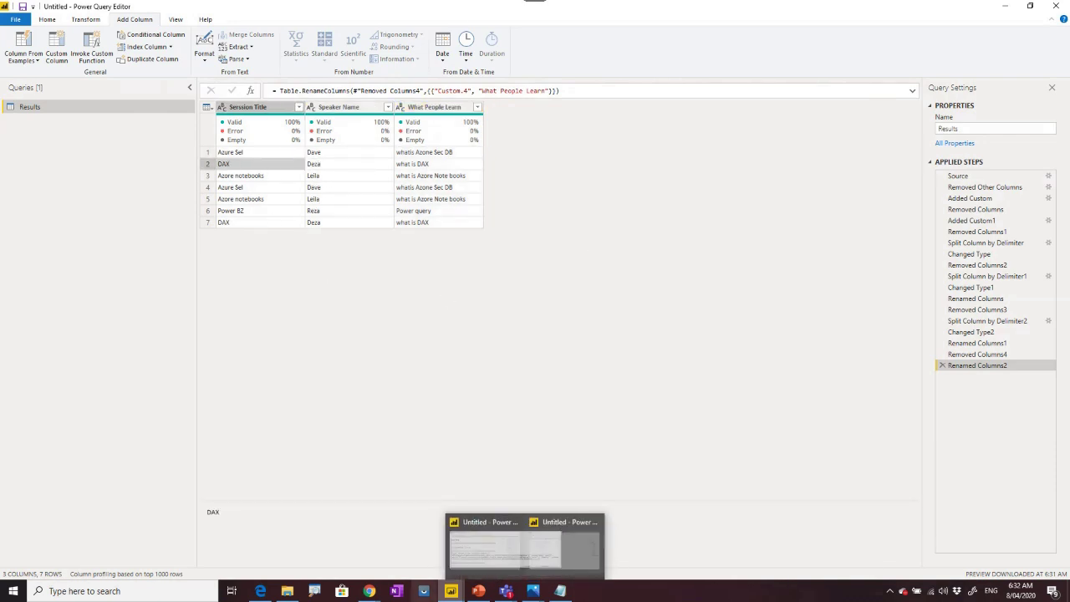
Switch to the PowerBI Webinar Intro deck and show slide 27.
{"action": "mouse_move", "coordinate": [478, 592]}
{"action": "left_click", "coordinate": [477, 545]}
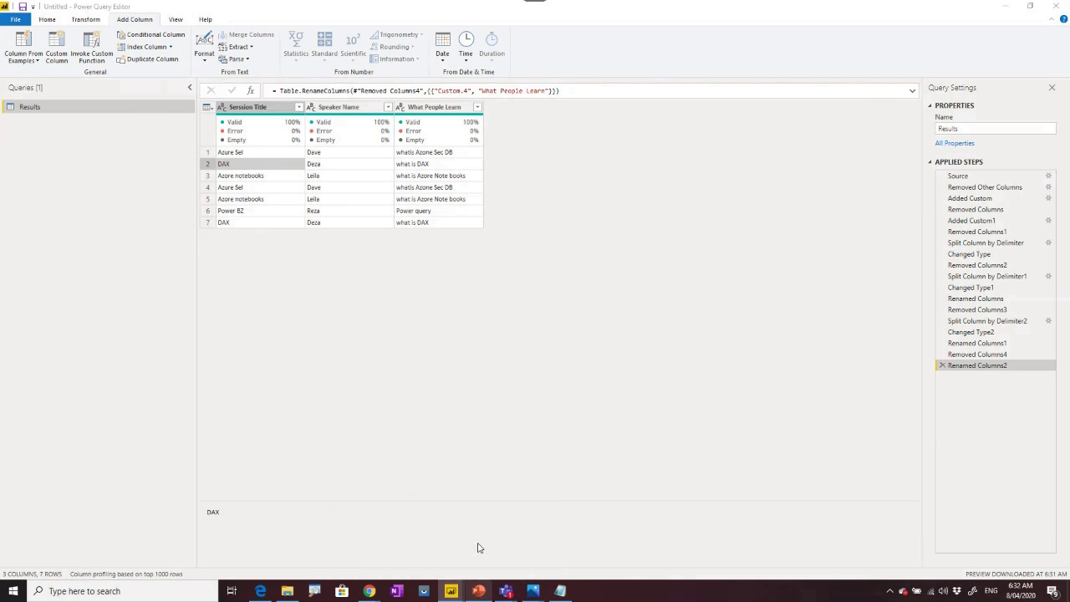
{"action": "left_click", "coordinate": [91, 465]}
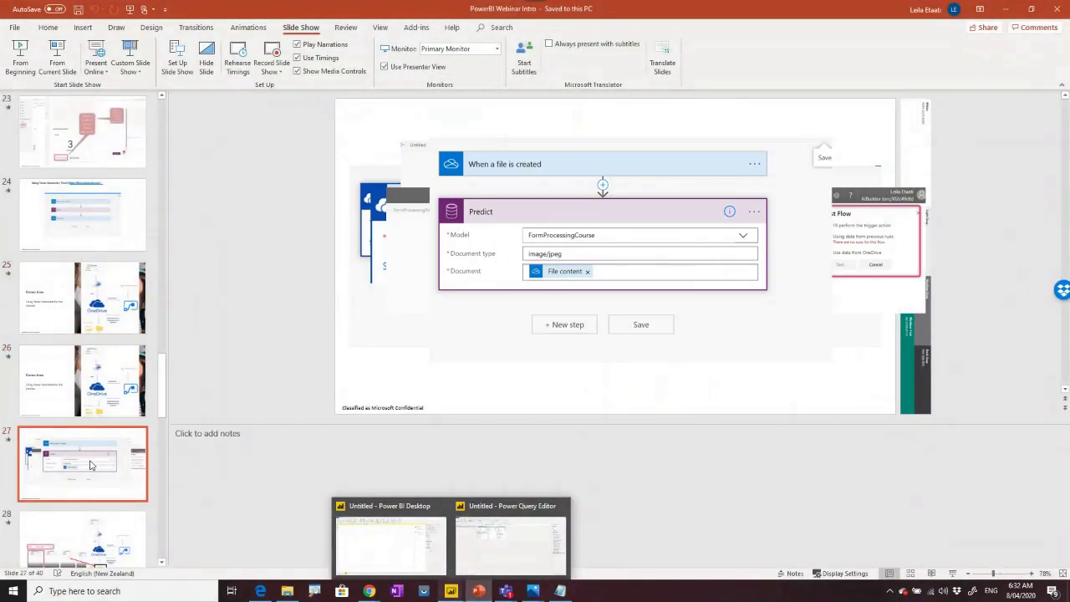
Step through slides 28 to 33 of the webinar deck.
{"action": "scroll", "coordinate": [92, 443], "scroll_direction": "down", "scroll_amount": 3}
{"action": "left_click", "coordinate": [110, 383]}
{"action": "left_click", "coordinate": [99, 430]}
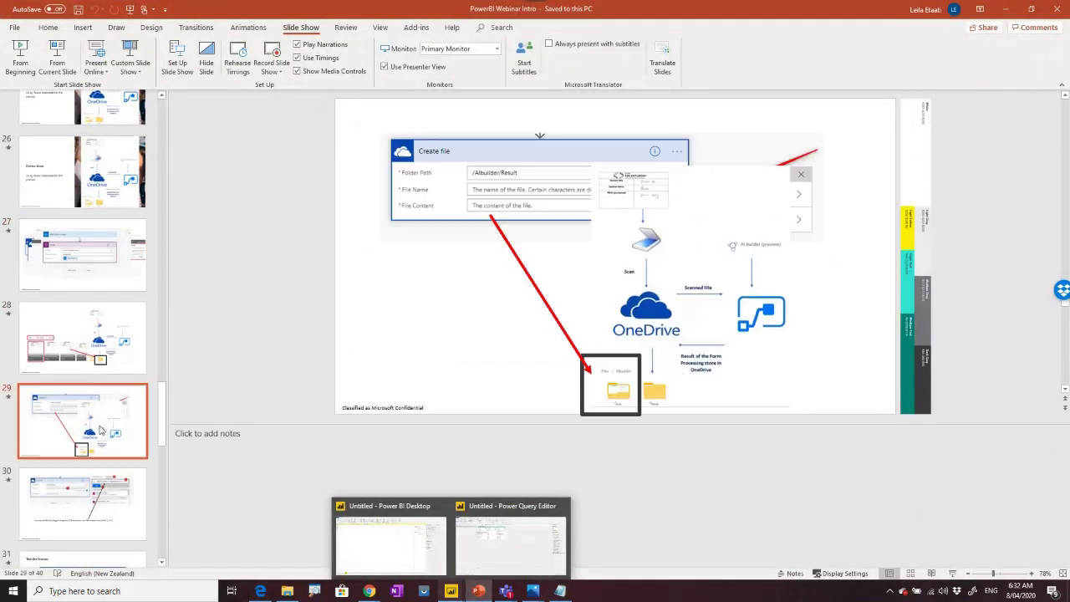
{"action": "scroll", "coordinate": [98, 427], "scroll_direction": "down", "scroll_amount": 5}
{"action": "left_click", "coordinate": [47, 230]}
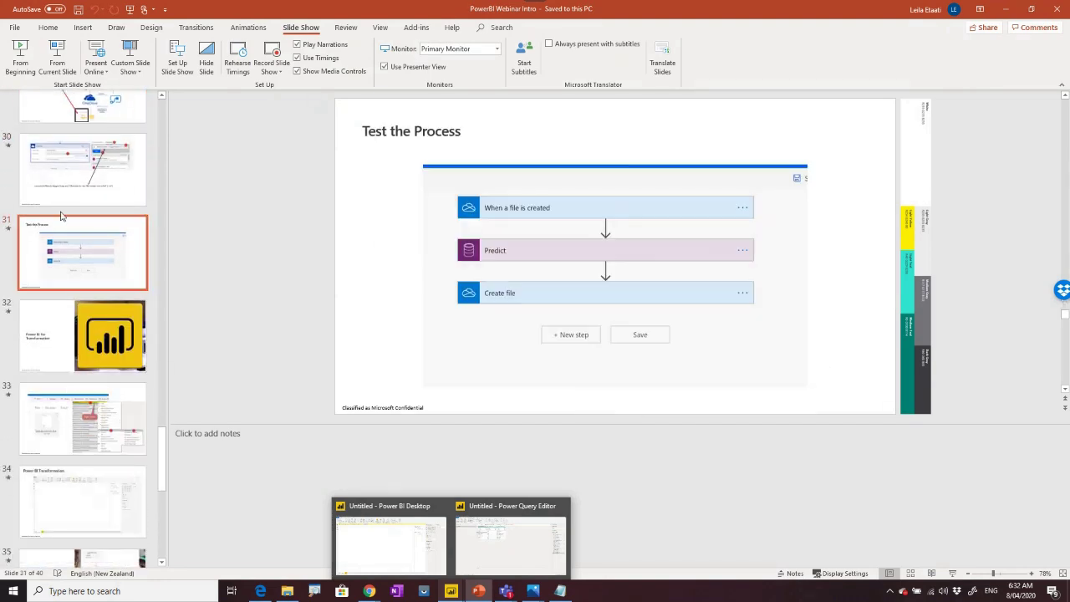
{"action": "left_click", "coordinate": [87, 170]}
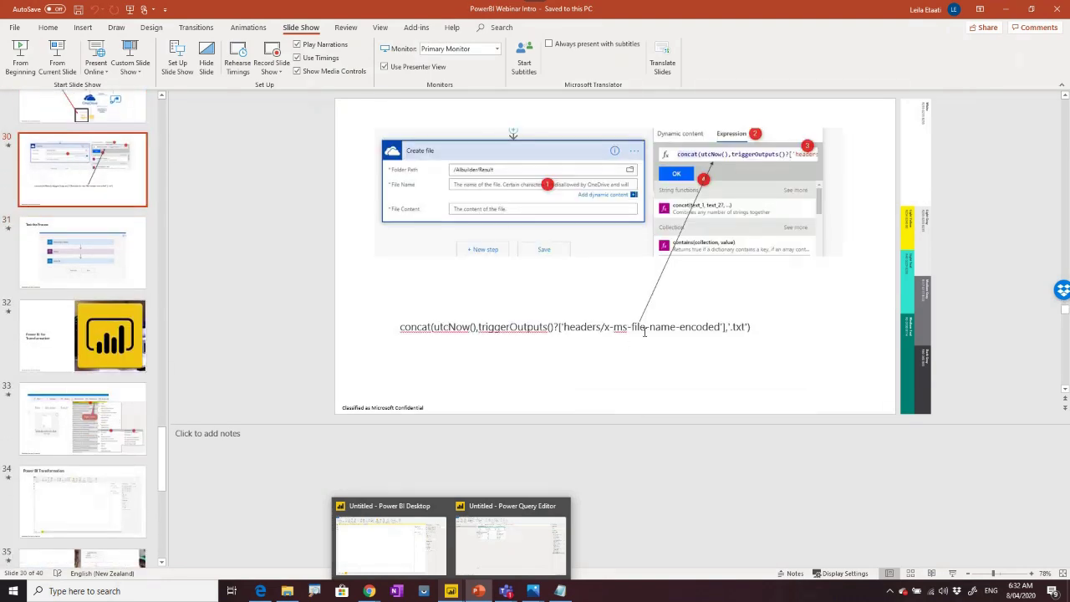
{"action": "left_click", "coordinate": [85, 355]}
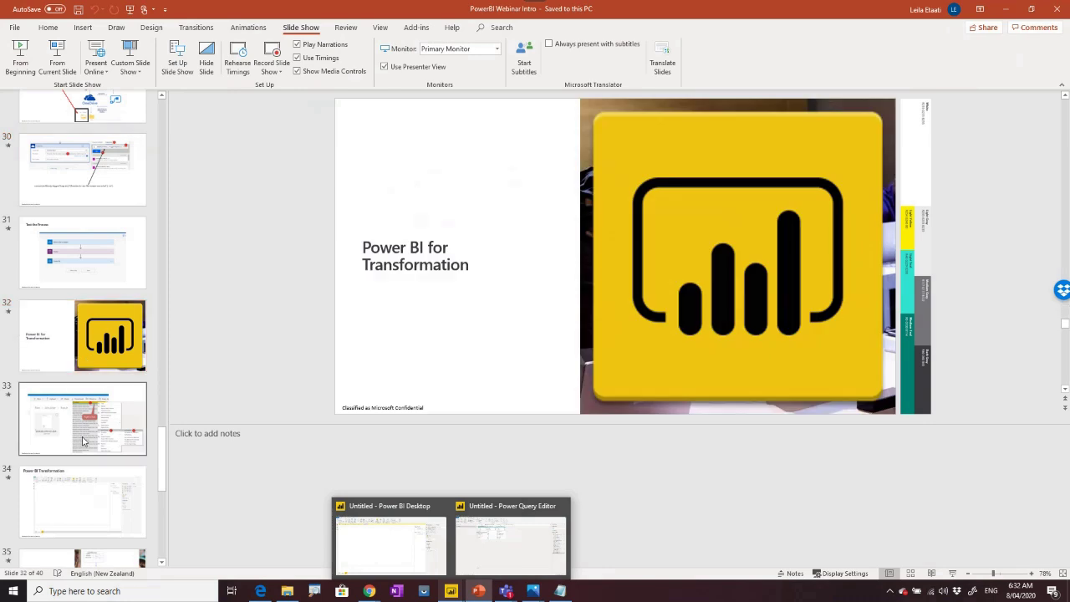
{"action": "left_click", "coordinate": [82, 440]}
Continue through slides 34 to 37, ending on the feedback-column split slide.
{"action": "scroll", "coordinate": [83, 418], "scroll_direction": "down", "scroll_amount": 3}
{"action": "left_click", "coordinate": [88, 381]}
{"action": "scroll", "coordinate": [87, 381], "scroll_direction": "down", "scroll_amount": 2}
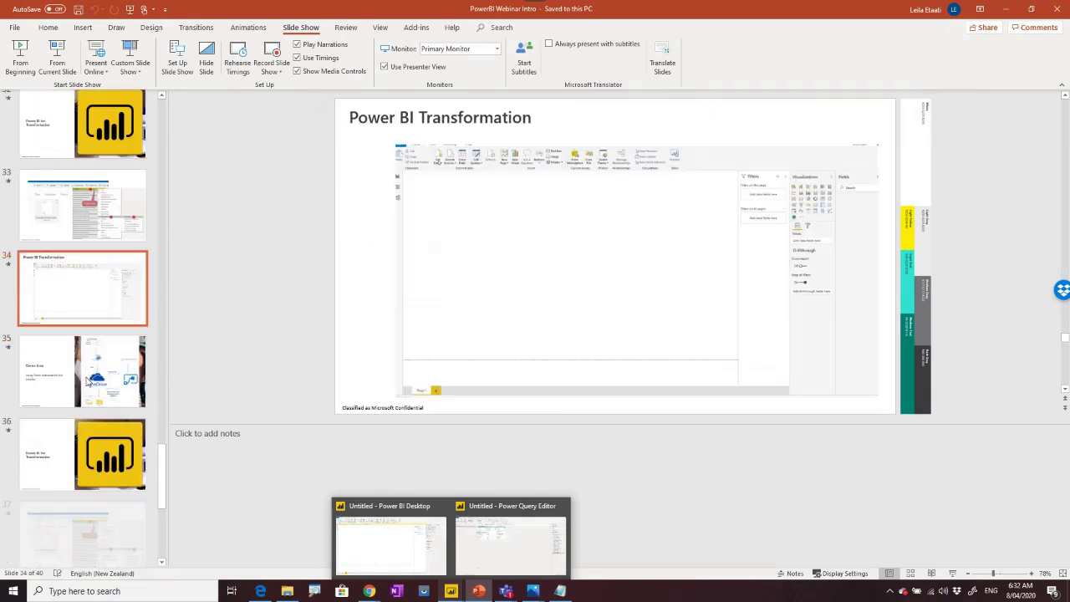
{"action": "scroll", "coordinate": [87, 382], "scroll_direction": "down", "scroll_amount": 1}
{"action": "left_click", "coordinate": [86, 360]}
{"action": "left_click", "coordinate": [83, 425]}
{"action": "scroll", "coordinate": [82, 425], "scroll_direction": "down", "scroll_amount": 4}
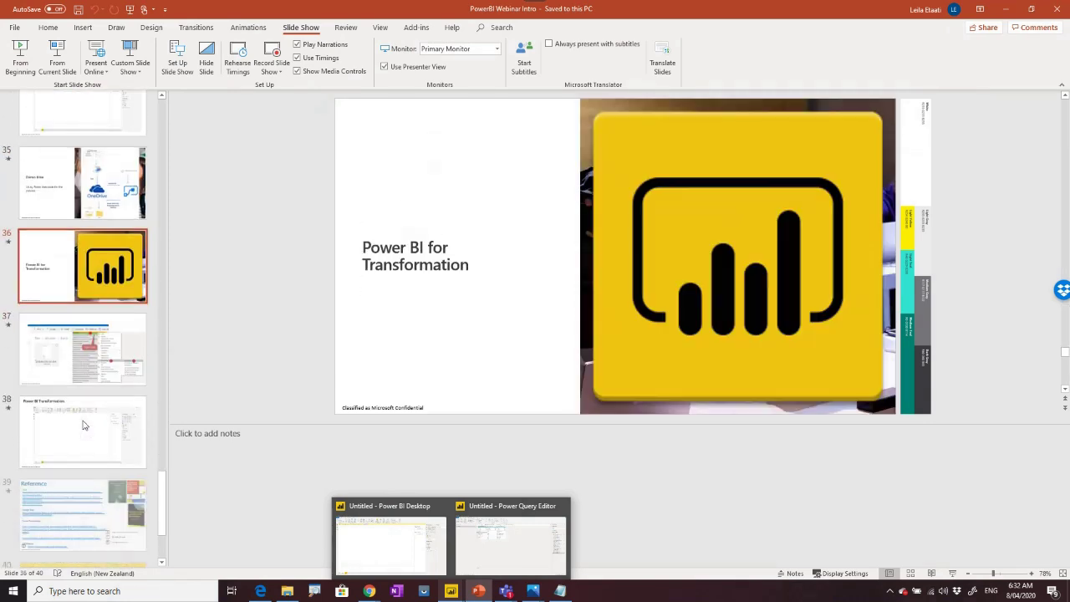
{"action": "scroll", "coordinate": [83, 425], "scroll_direction": "down", "scroll_amount": 1}
{"action": "left_click", "coordinate": [63, 333]}
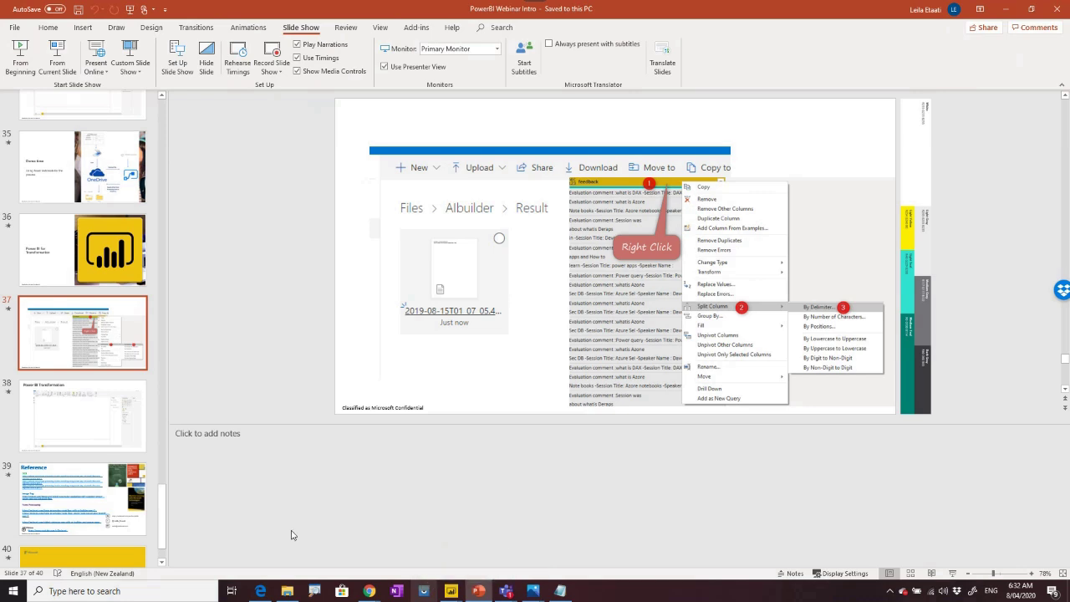
Bring up the Power Automate run history, then close AI Builder's Use your model panel.
{"action": "mouse_move", "coordinate": [368, 591]}
{"action": "left_click", "coordinate": [475, 556]}
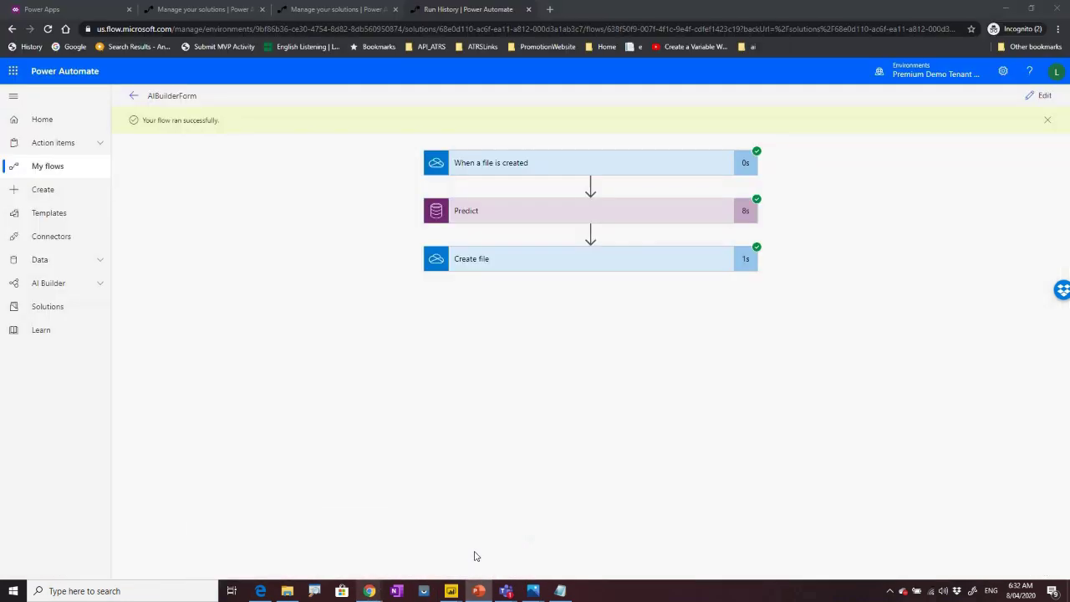
{"action": "left_click", "coordinate": [80, 10]}
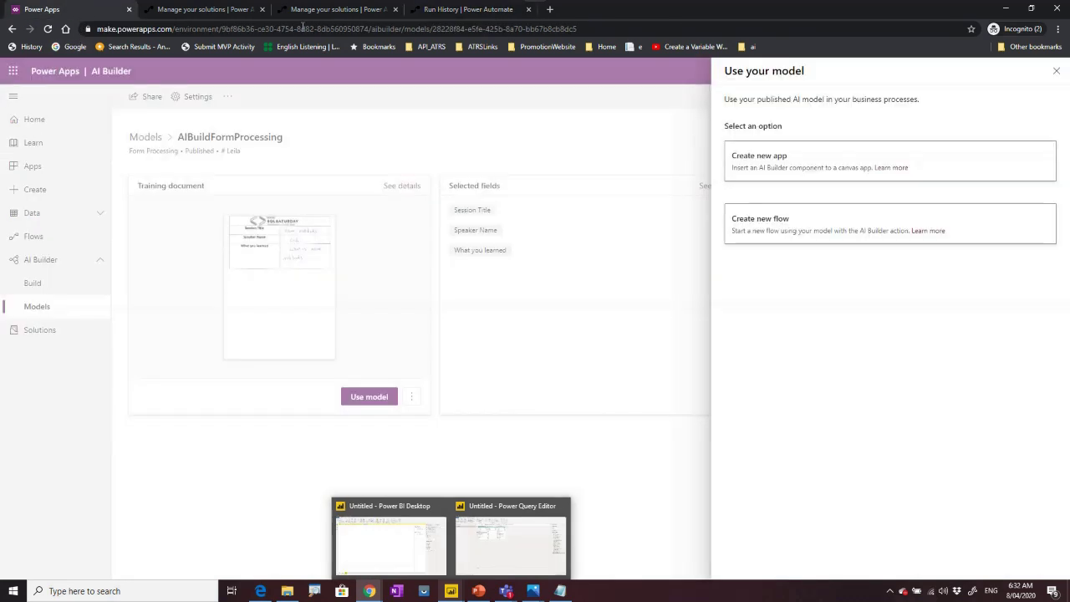
{"action": "left_click", "coordinate": [1055, 71]}
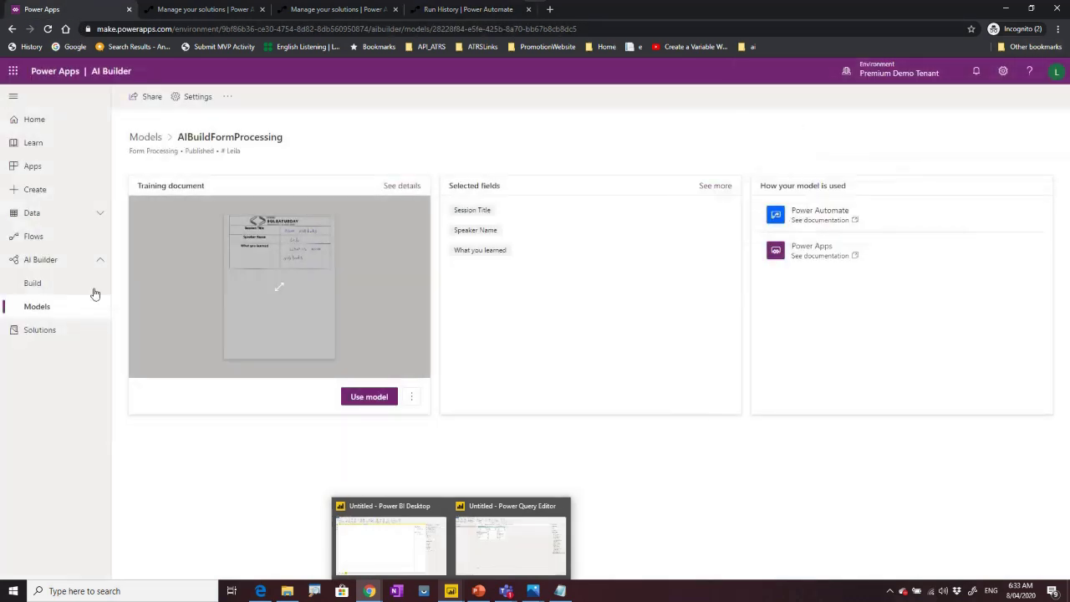
Go to the AI Builder Build page and open the Text Recognition introduction.
{"action": "left_click", "coordinate": [56, 288]}
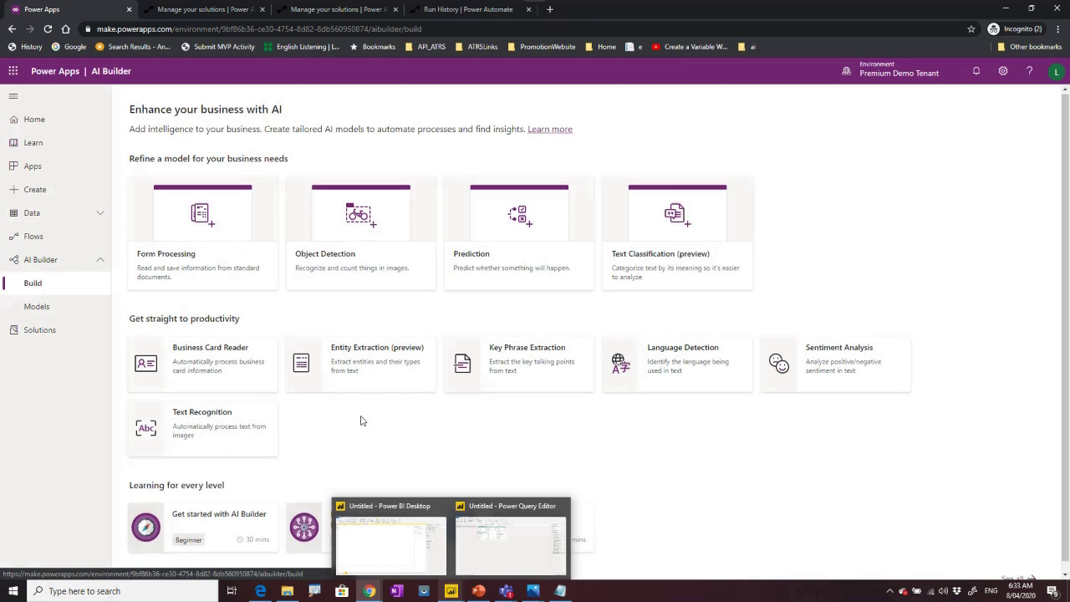
{"action": "scroll", "coordinate": [361, 420], "scroll_direction": "down", "scroll_amount": 1}
{"action": "left_click", "coordinate": [199, 409]}
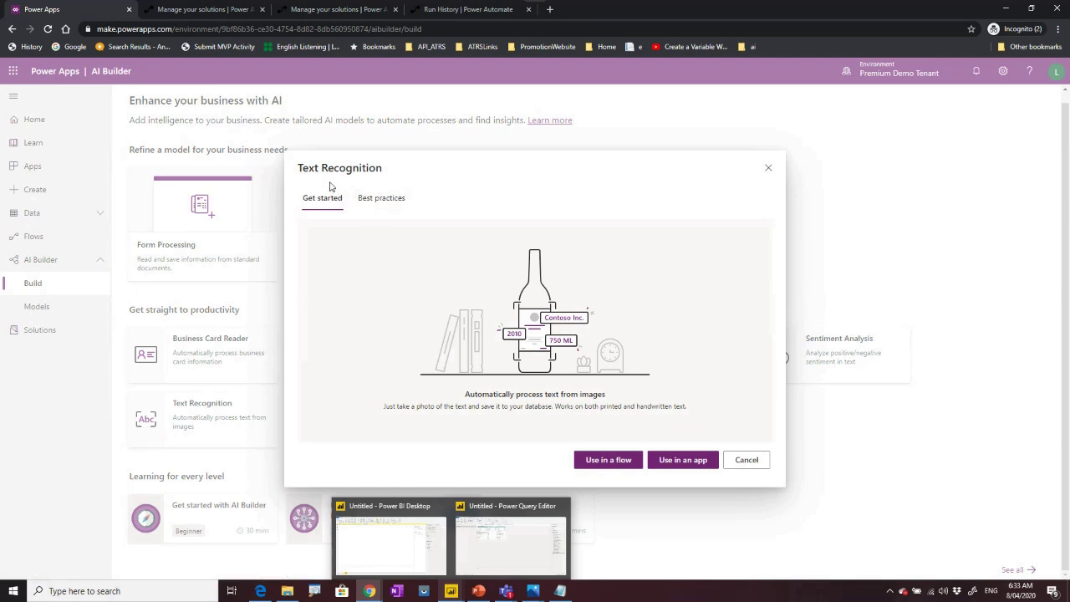
{"action": "left_click", "coordinate": [390, 544]}
{"action": "mouse_move", "coordinate": [479, 593]}
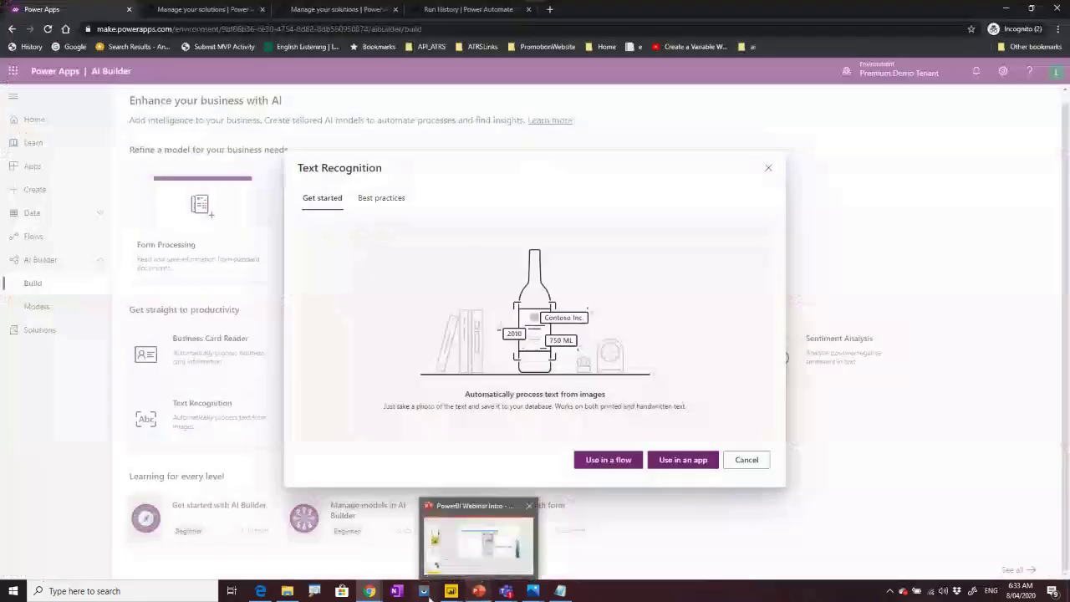
Return to the deck and start the slide show from slide 4, 'Before Jun 2019'.
{"action": "left_click", "coordinate": [478, 592]}
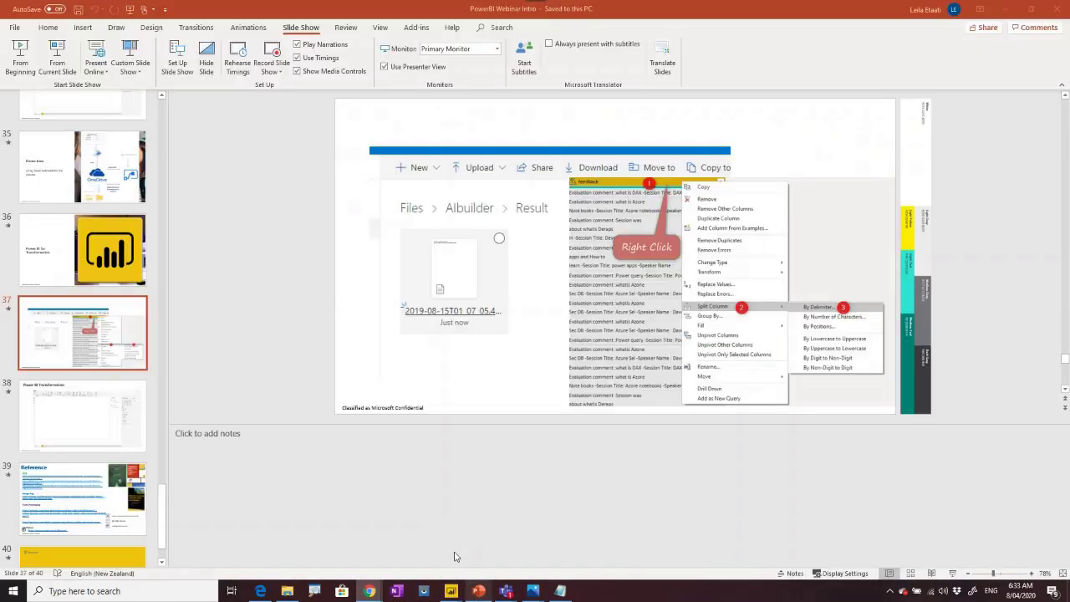
{"action": "left_click", "coordinate": [100, 239]}
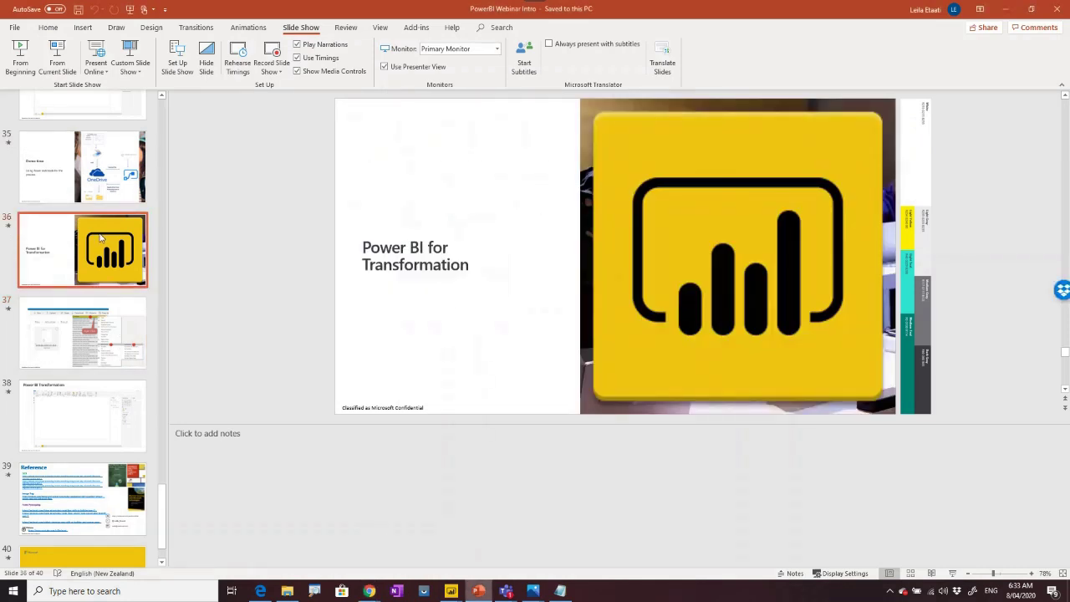
{"action": "key", "text": "Home"}
{"action": "left_click", "coordinate": [73, 430]}
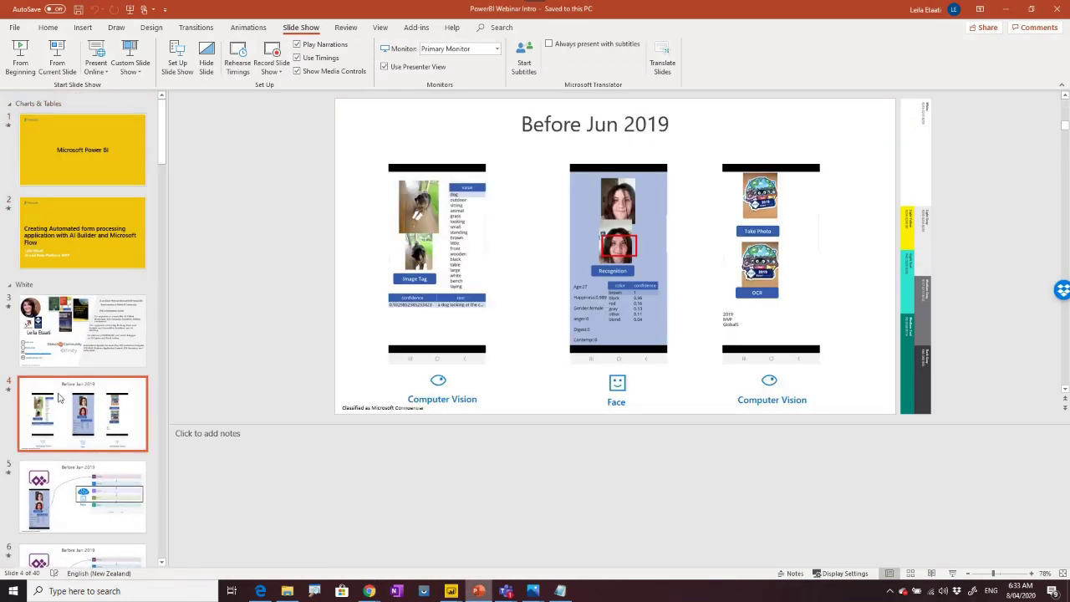
{"action": "left_click", "coordinate": [57, 65]}
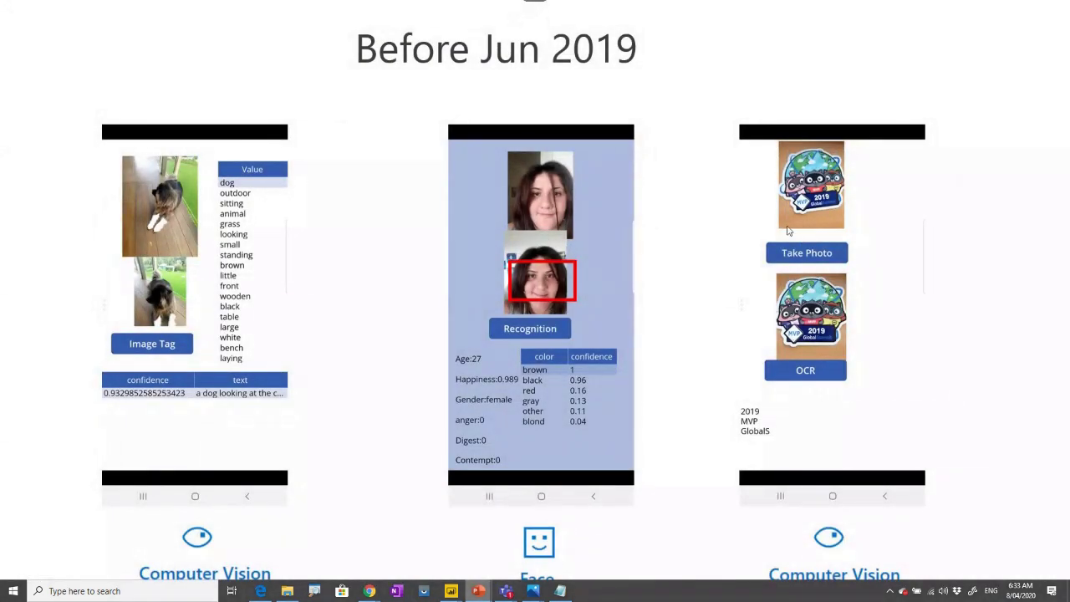
Advance through the flow diagram and phone screenshot animations, then end the show.
{"action": "left_click", "coordinate": [794, 453]}
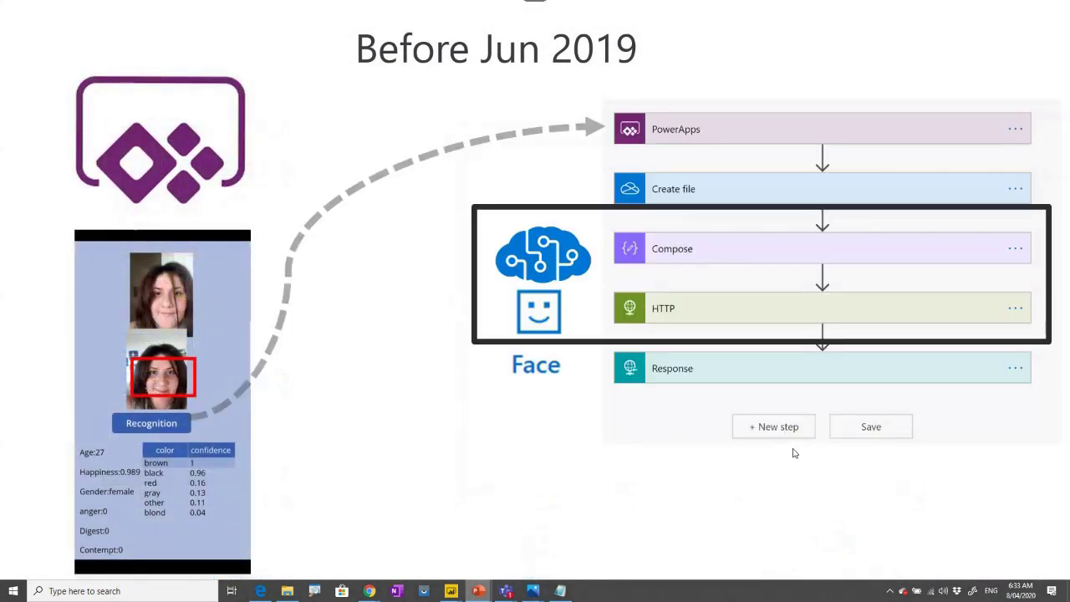
{"action": "left_click", "coordinate": [794, 453]}
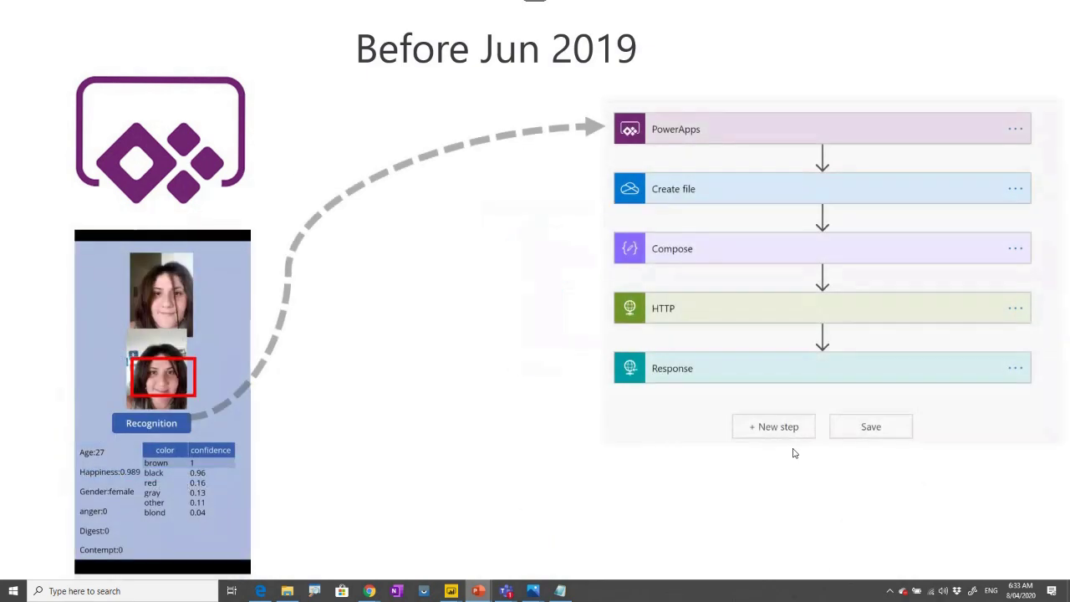
{"action": "left_click", "coordinate": [795, 453]}
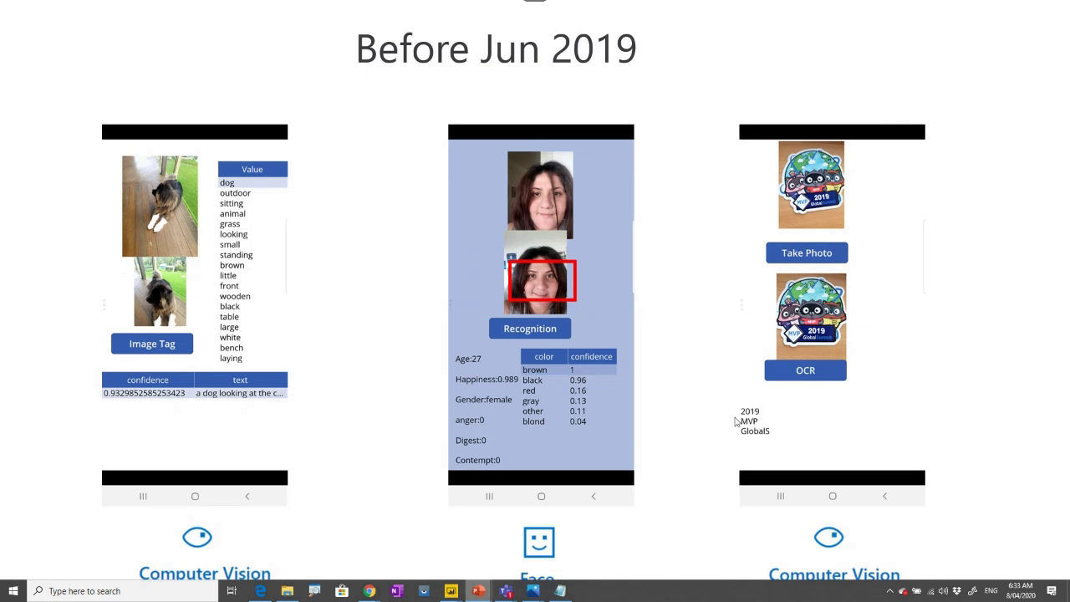
{"action": "key", "text": "Escape"}
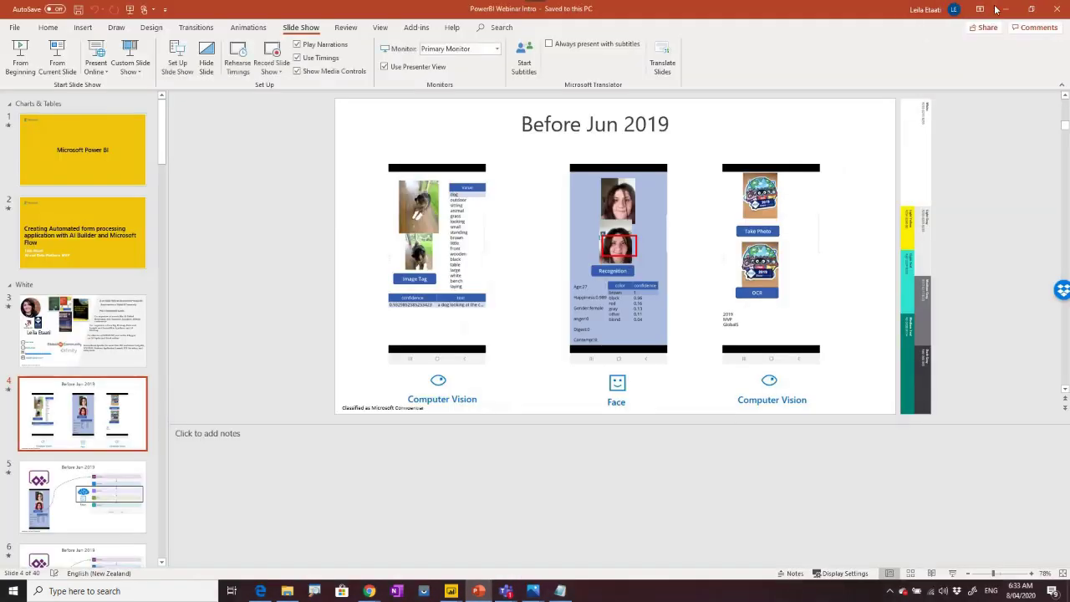
Minimize PowerPoint, choose Use in an app for Text Recognition, and sign in with the account.
{"action": "left_click", "coordinate": [1004, 9]}
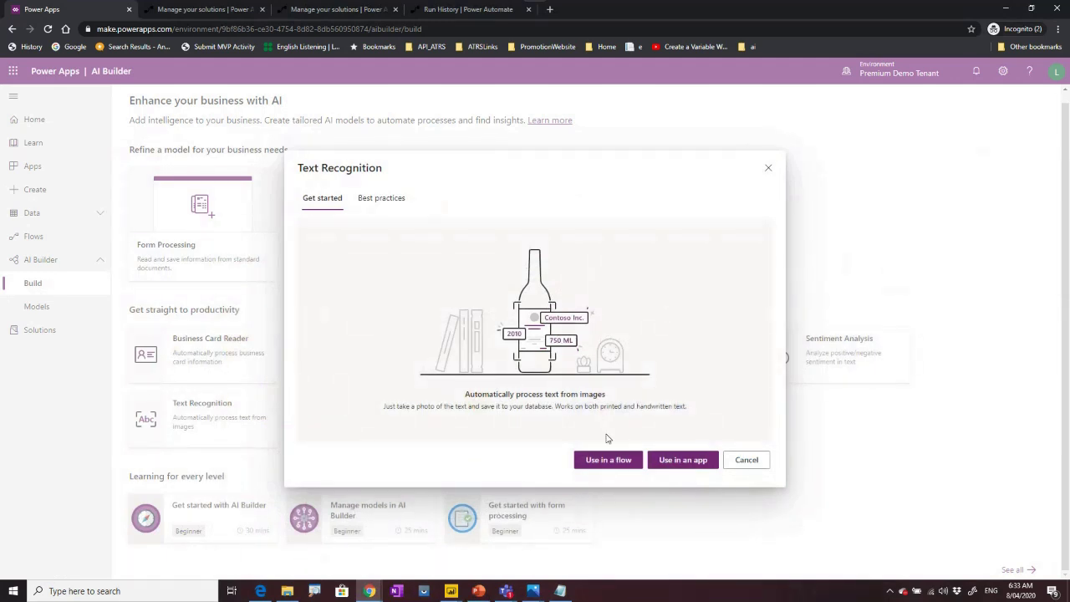
{"action": "left_click", "coordinate": [676, 461]}
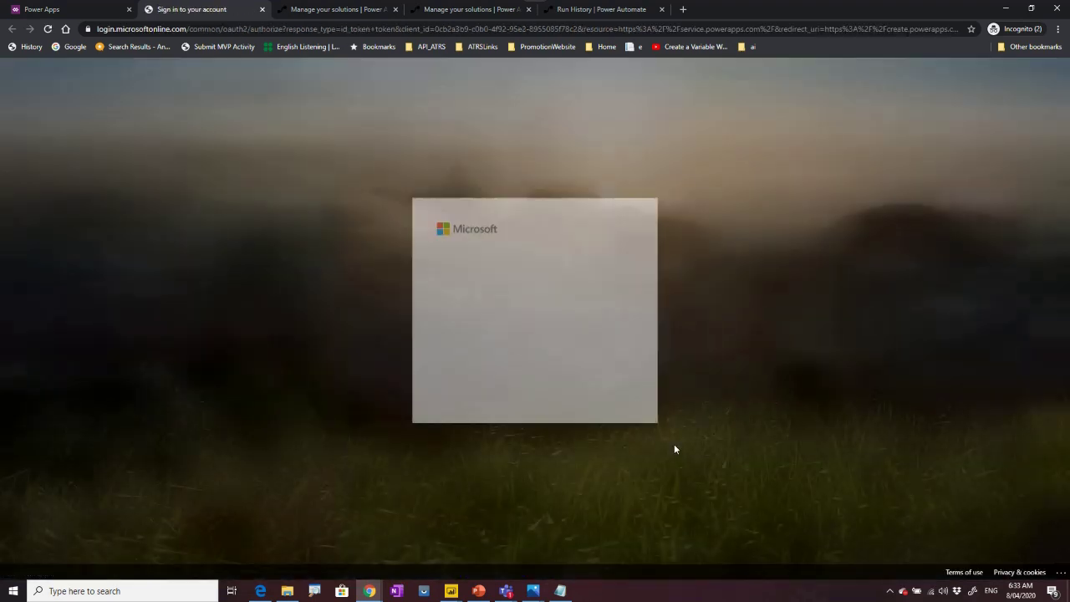
{"action": "left_click", "coordinate": [512, 299]}
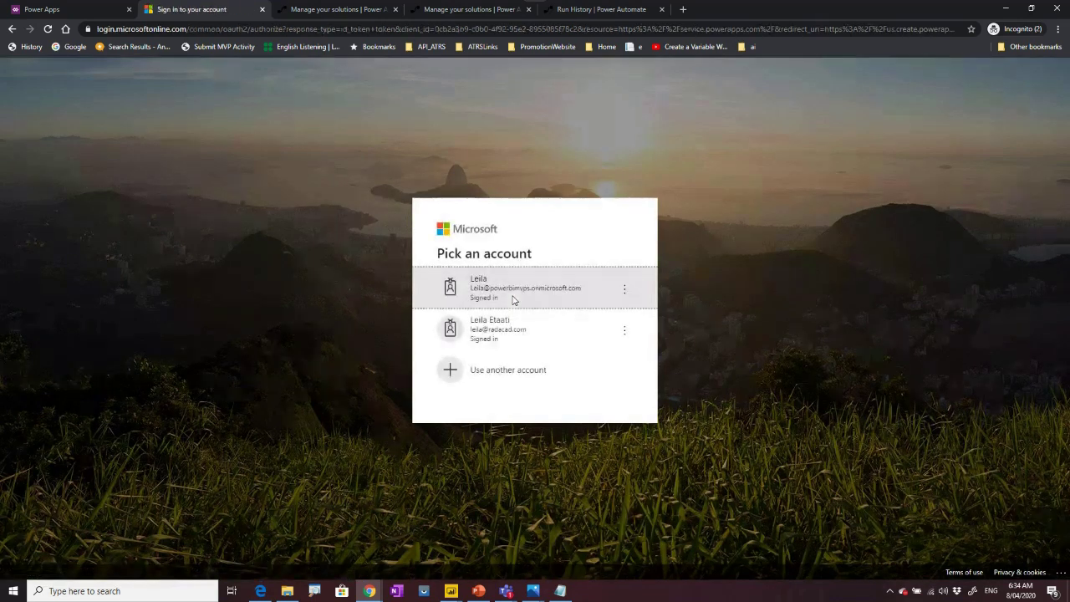
{"action": "left_click", "coordinate": [514, 299]}
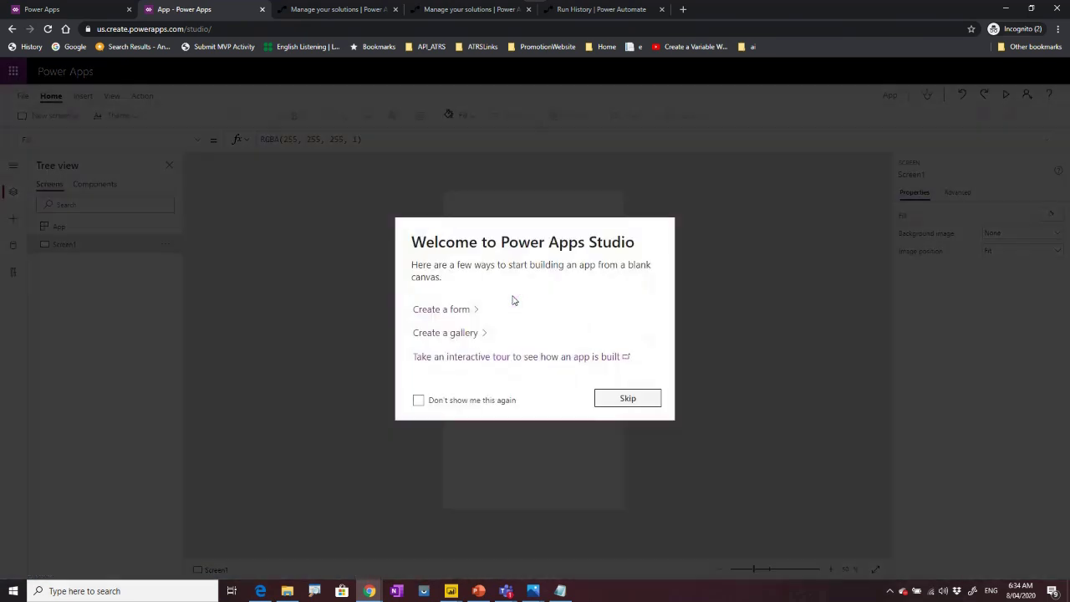
Skip the welcome and premium notices, then resize TextRecognizer1 to 498 by 606.
{"action": "left_click", "coordinate": [617, 402]}
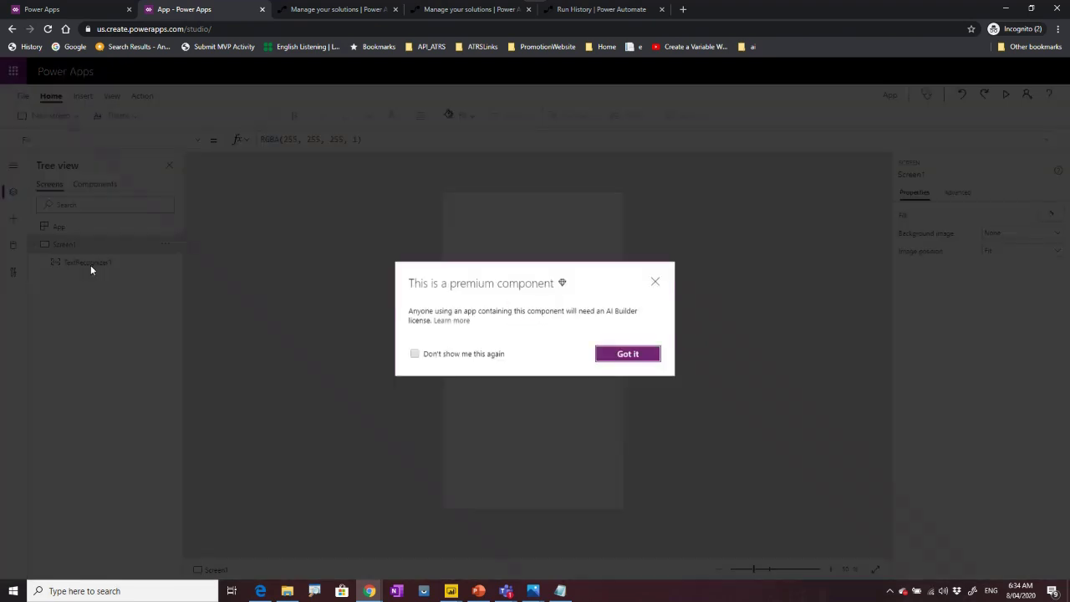
{"action": "left_click", "coordinate": [627, 354]}
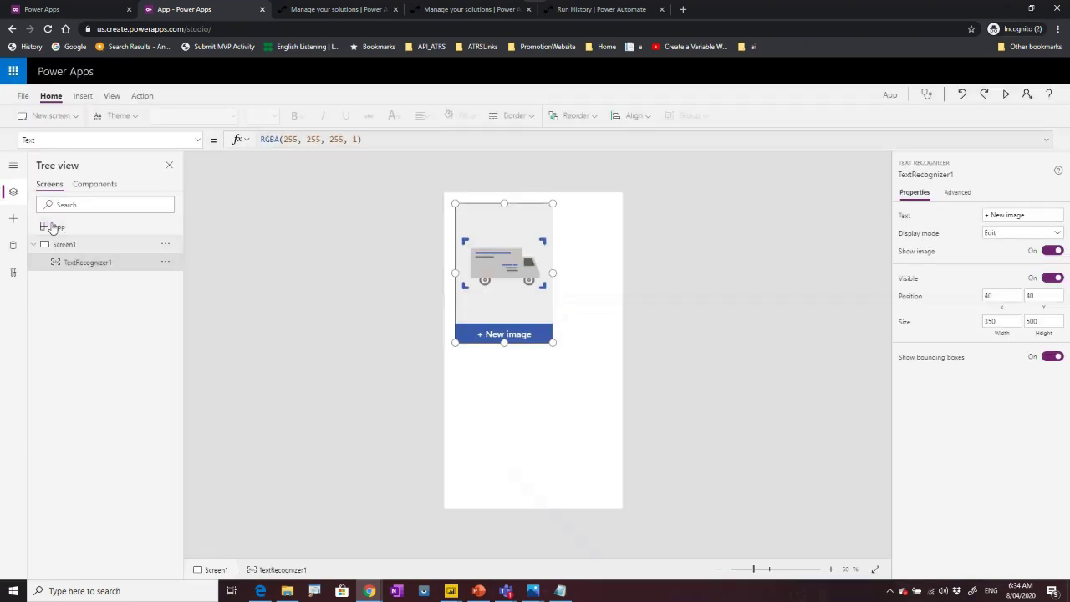
{"action": "left_click_drag", "start_coordinate": [553, 343], "coordinate": [595, 374]}
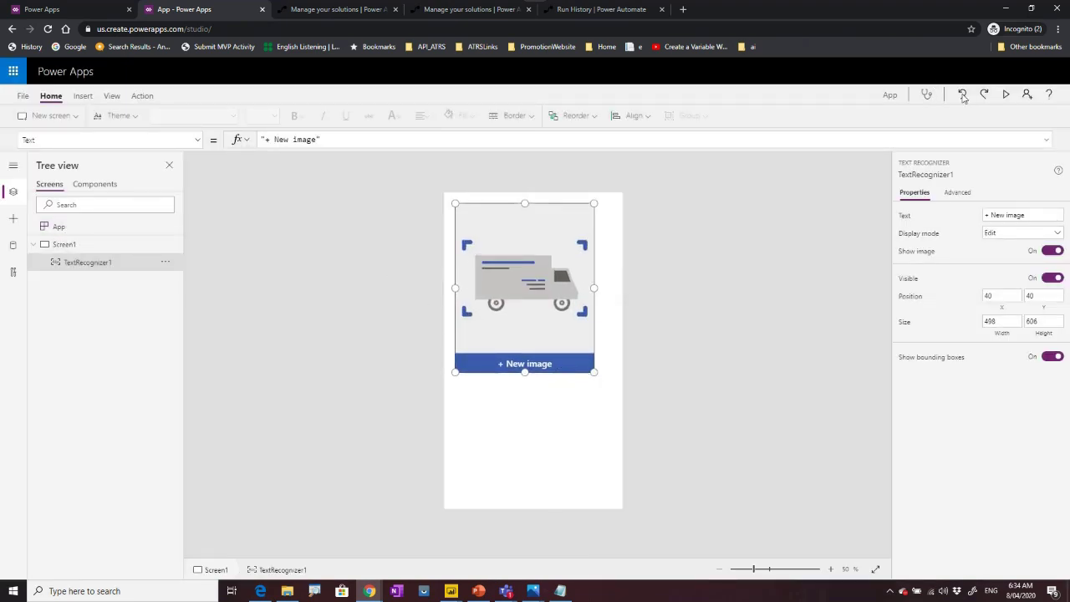
In preview, load the 20200120_142231 business card photo from Pictures into TextRecognizer1, then exit preview.
{"action": "left_click", "coordinate": [1006, 95]}
{"action": "left_click", "coordinate": [625, 342]}
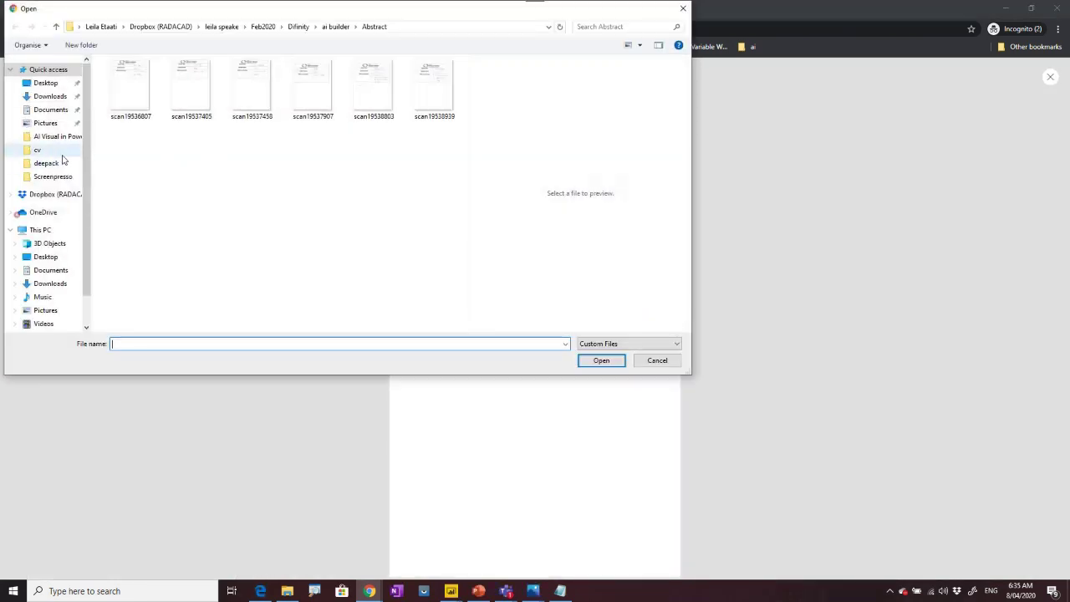
{"action": "left_click", "coordinate": [46, 123]}
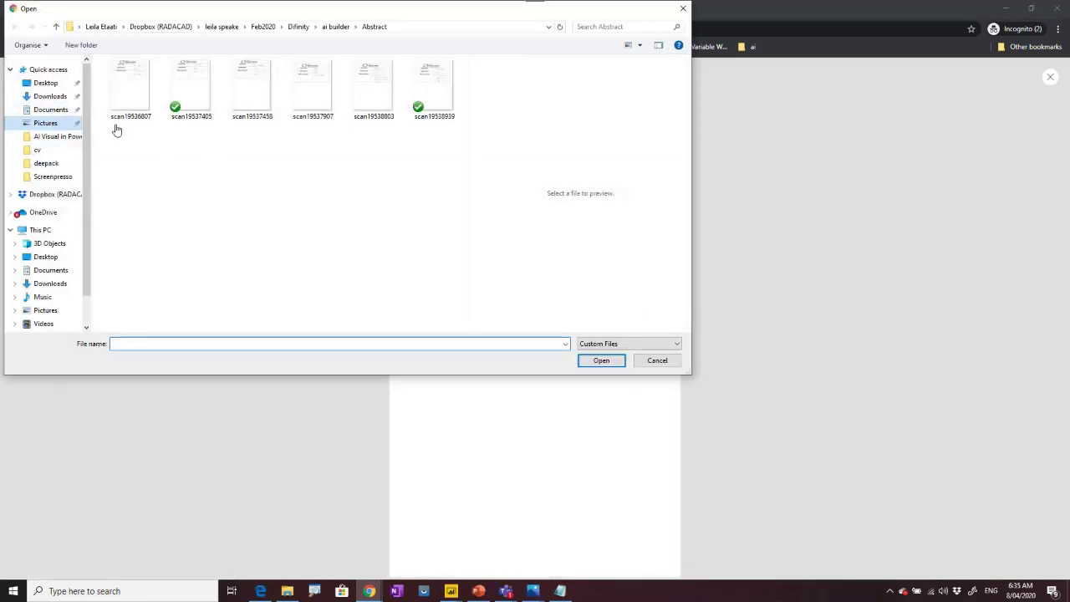
{"action": "scroll", "coordinate": [310, 253], "scroll_direction": "down", "scroll_amount": 2}
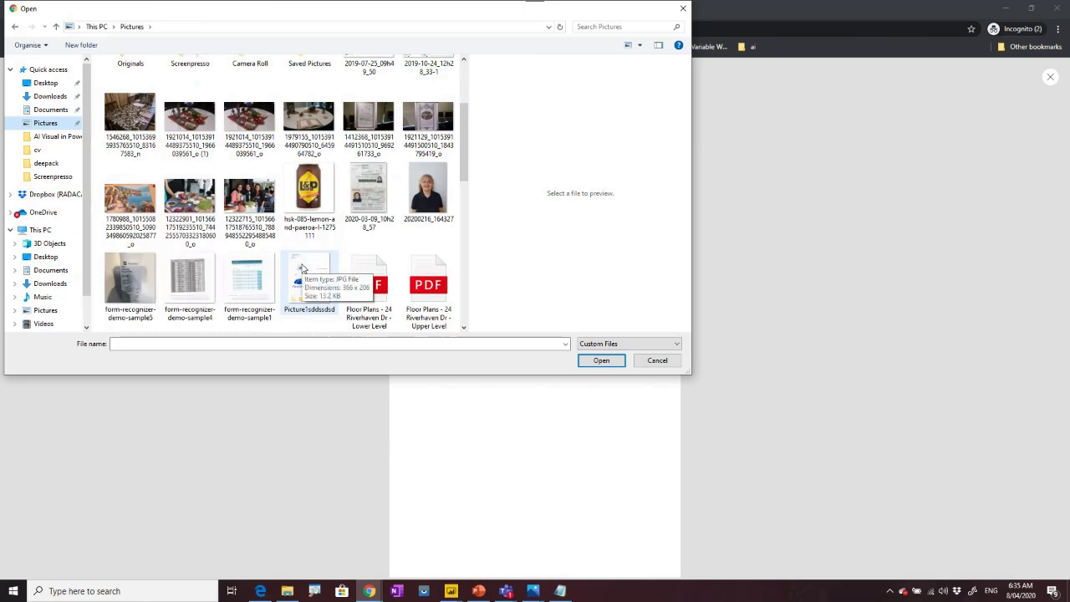
{"action": "scroll", "coordinate": [308, 220], "scroll_direction": "down", "scroll_amount": 2}
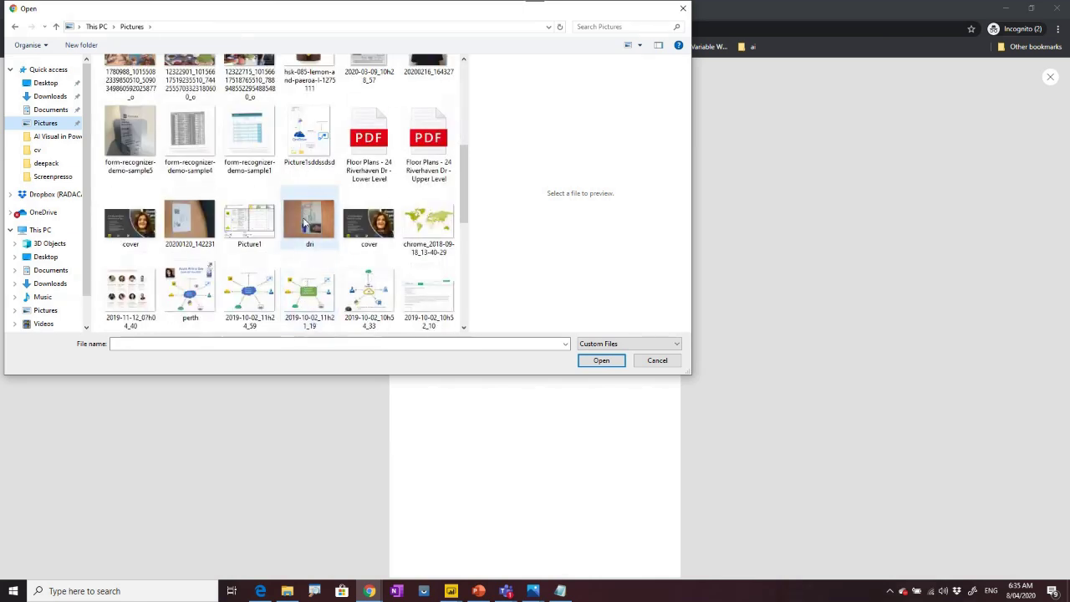
{"action": "scroll", "coordinate": [306, 220], "scroll_direction": "up", "scroll_amount": 1}
{"action": "scroll", "coordinate": [305, 222], "scroll_direction": "down", "scroll_amount": 1}
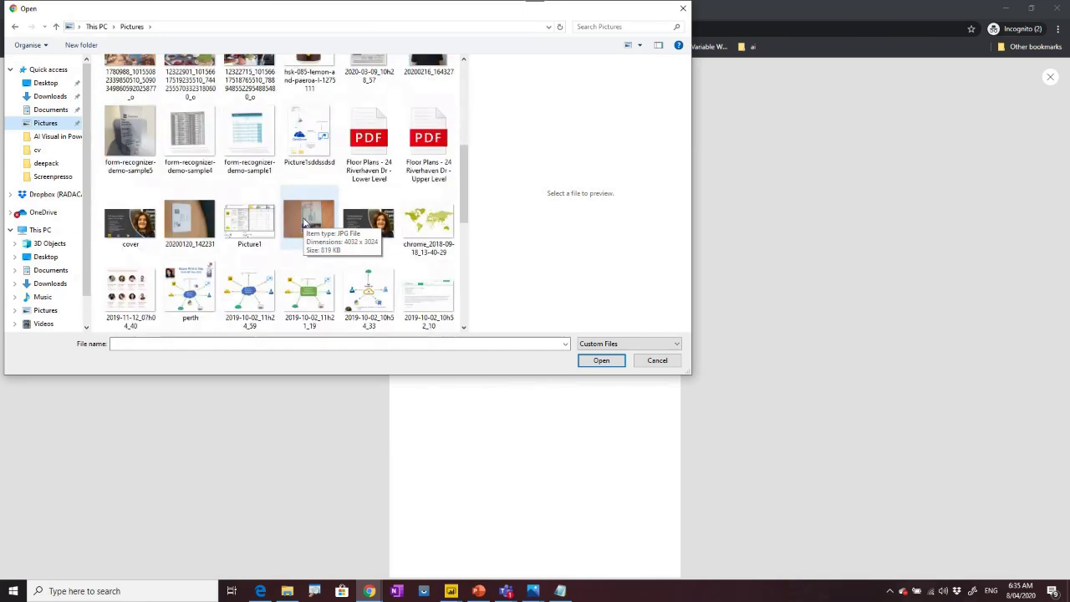
{"action": "left_click", "coordinate": [190, 220]}
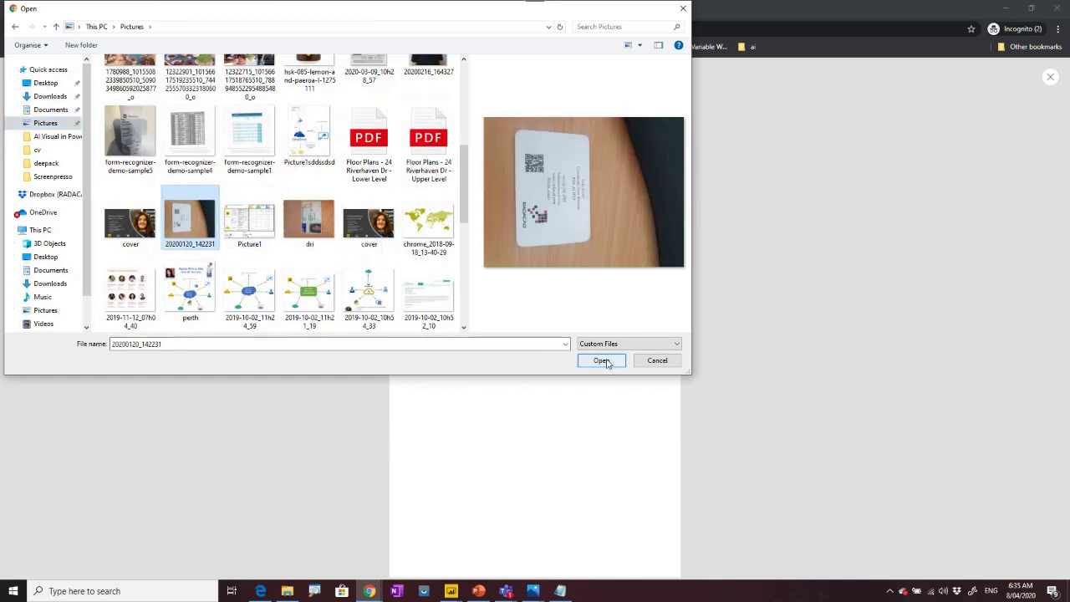
{"action": "left_click", "coordinate": [601, 360]}
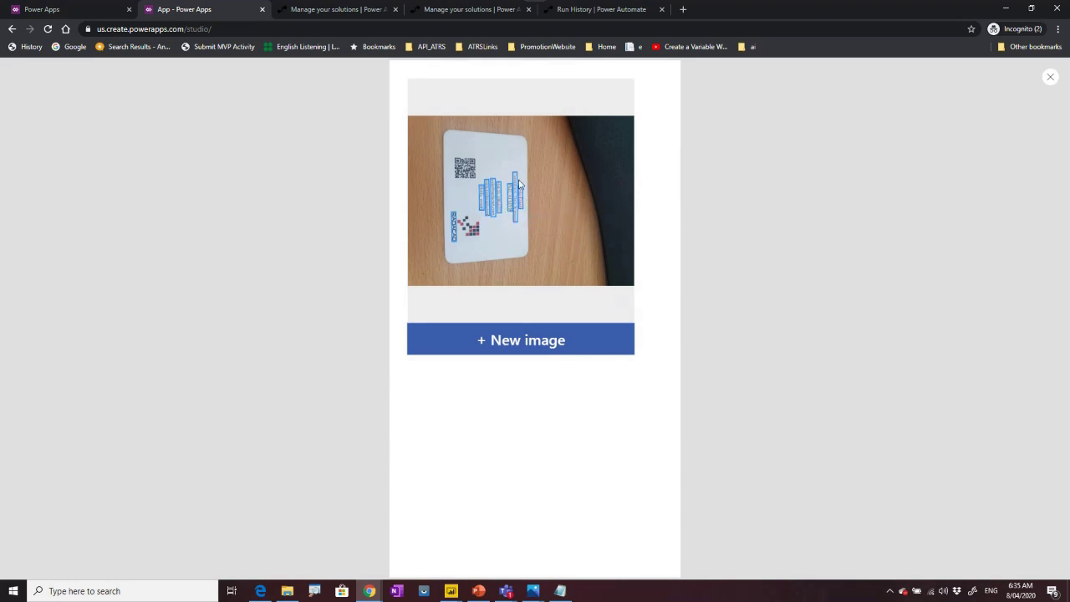
{"action": "left_click", "coordinate": [1050, 77]}
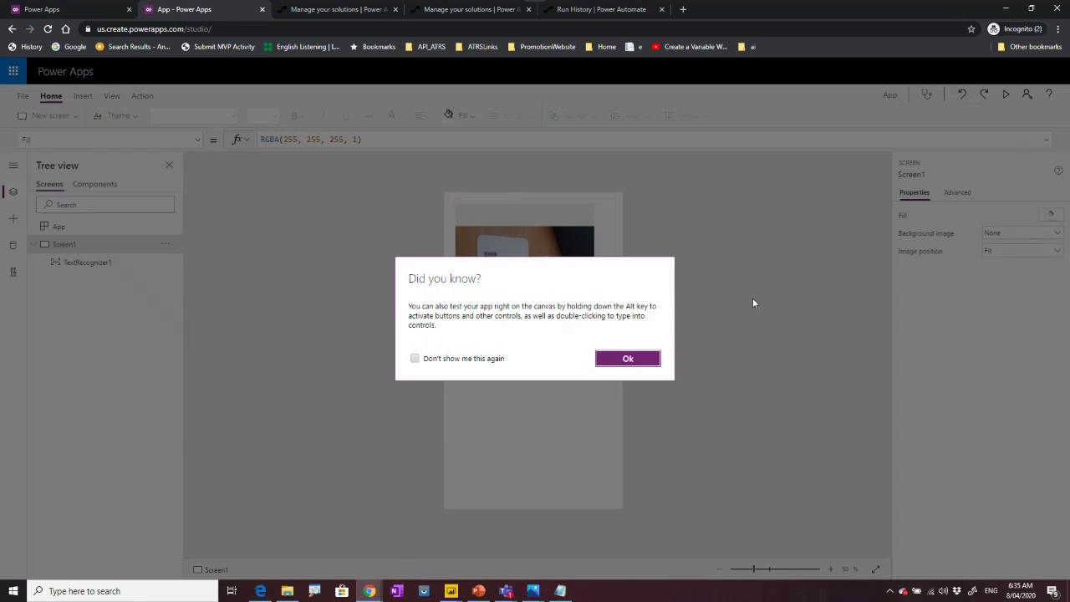
{"action": "left_click", "coordinate": [637, 360]}
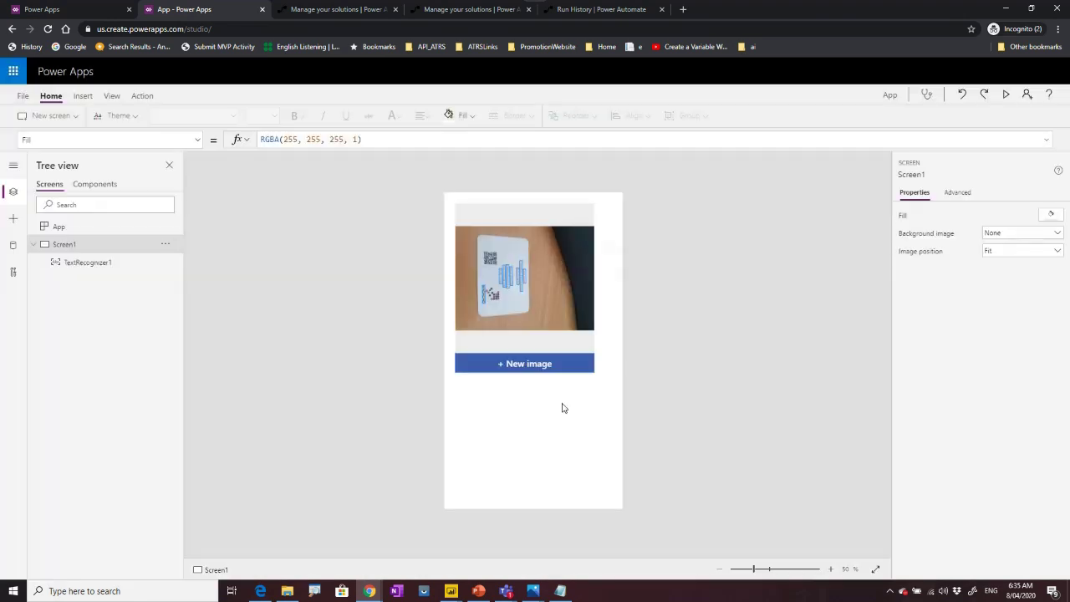
Add a label and place it below the text recognizer.
{"action": "left_click", "coordinate": [83, 96]}
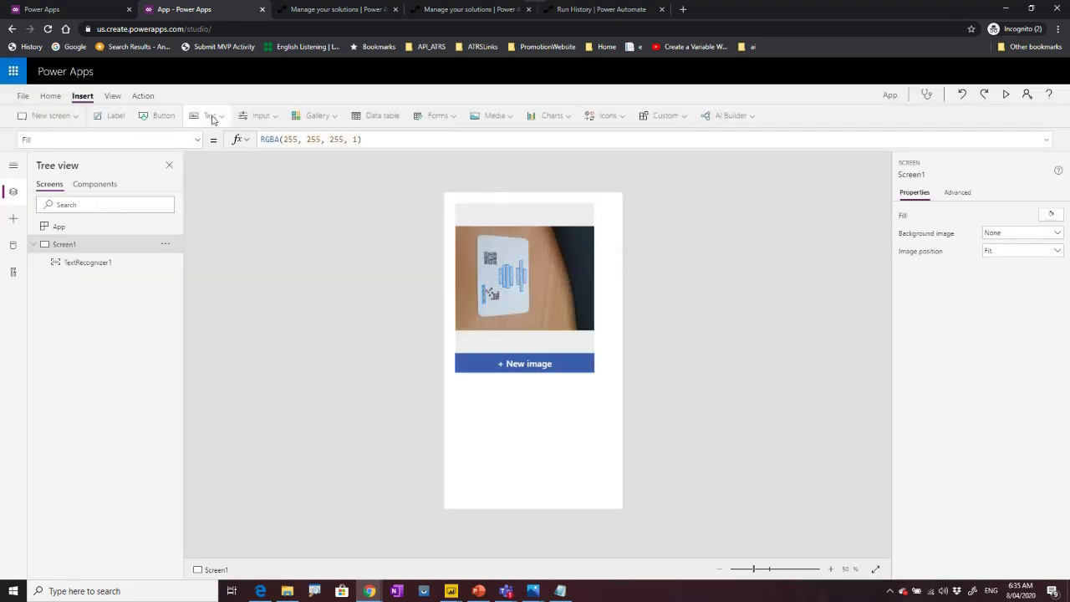
{"action": "left_click", "coordinate": [102, 117]}
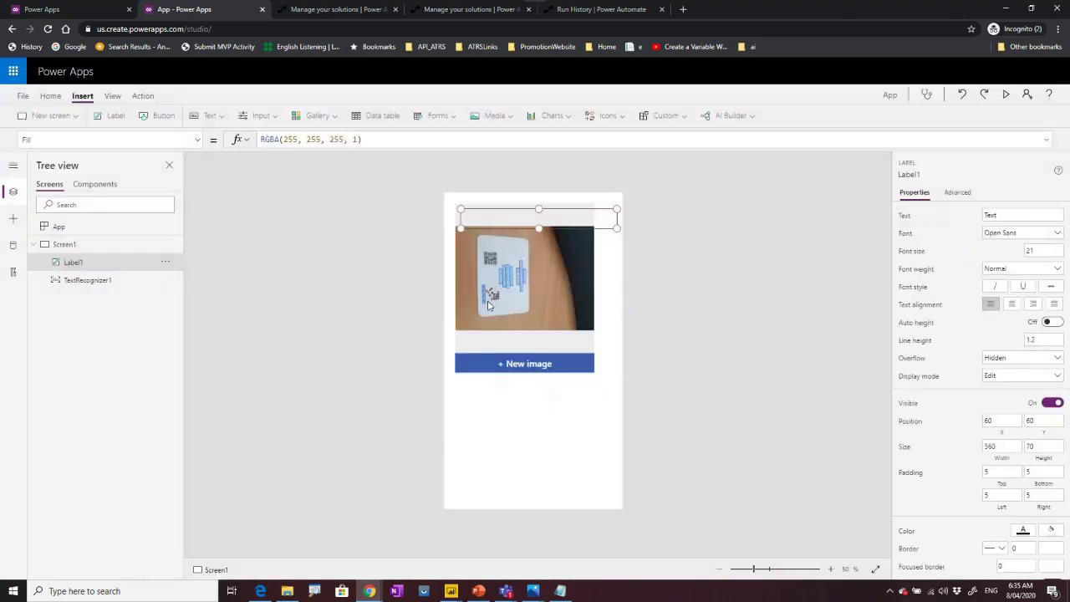
{"action": "left_click_drag", "start_coordinate": [499, 218], "coordinate": [499, 422]}
Set Label1's Text formula to TextRecognizer1.SelectedText and start the app preview.
{"action": "triple_click", "coordinate": [297, 139]}
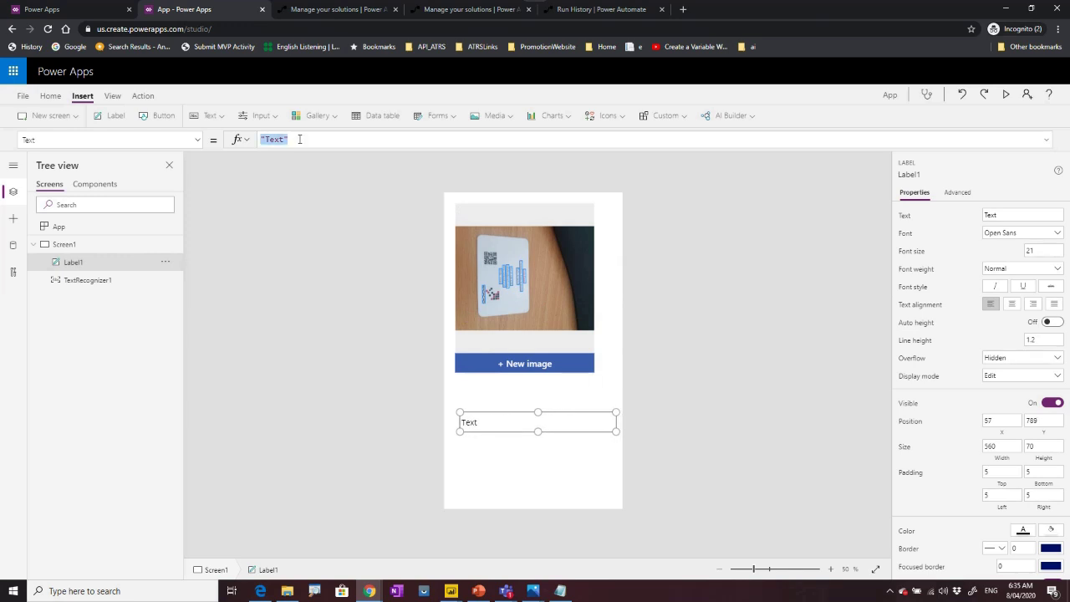
{"action": "type", "text": "text"}
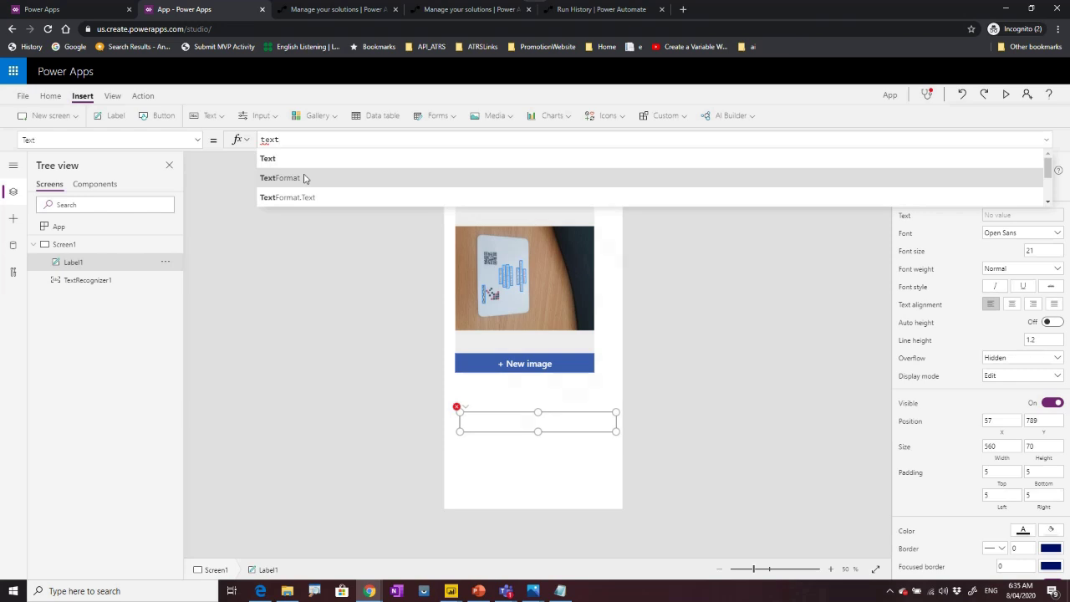
{"action": "type", "text": "re"}
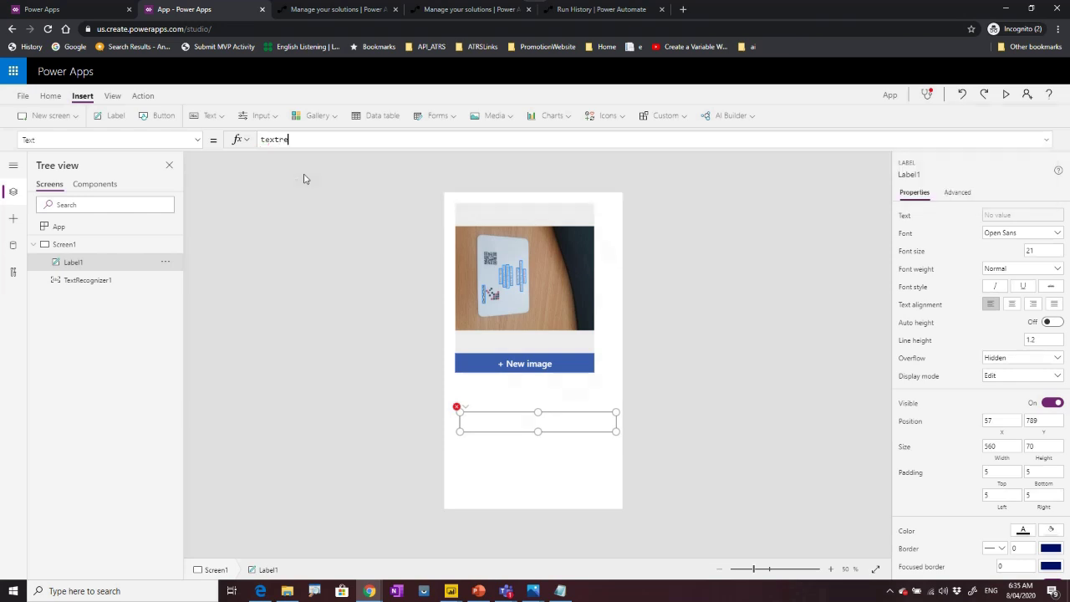
{"action": "left_click", "coordinate": [304, 161]}
{"action": "type", "text": "."}
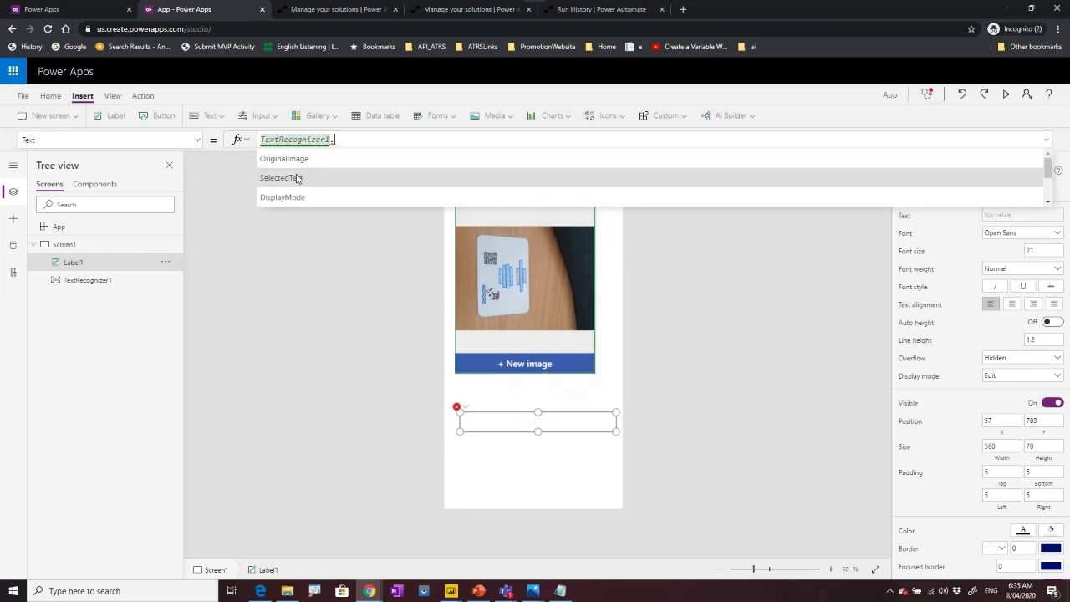
{"action": "left_click", "coordinate": [297, 178]}
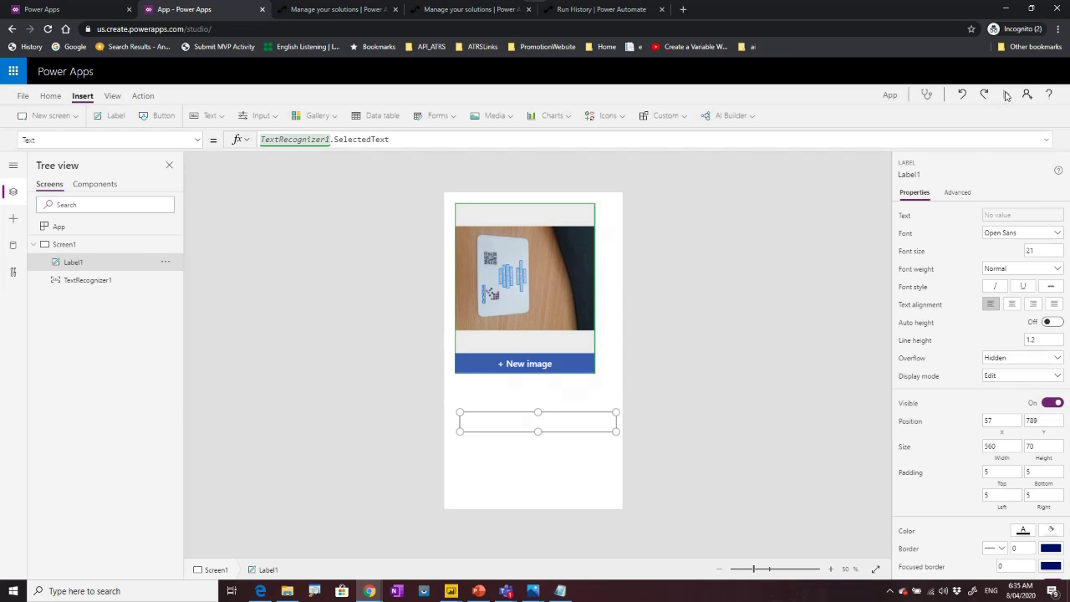
{"action": "left_click", "coordinate": [1006, 95]}
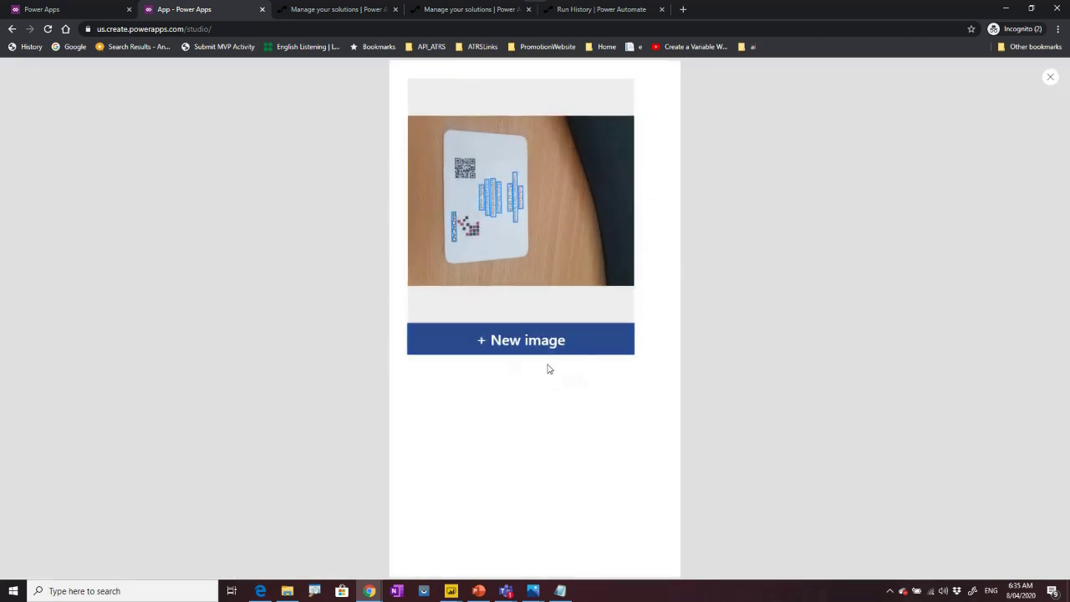
Load the driver licence photo into the text recognizer.
{"action": "left_click", "coordinate": [495, 340]}
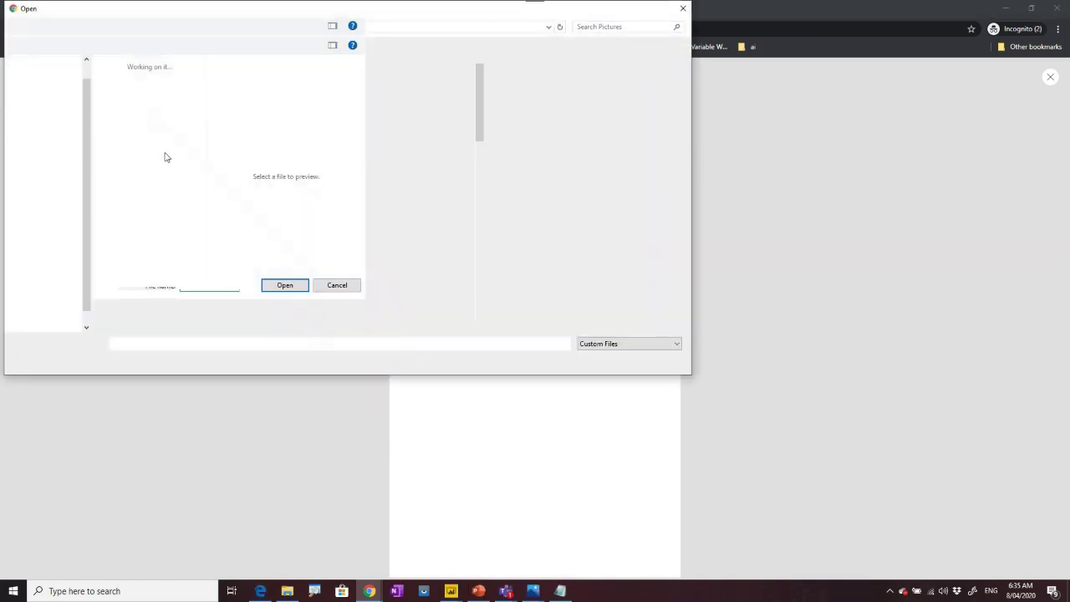
{"action": "scroll", "coordinate": [378, 258], "scroll_direction": "down", "scroll_amount": 2}
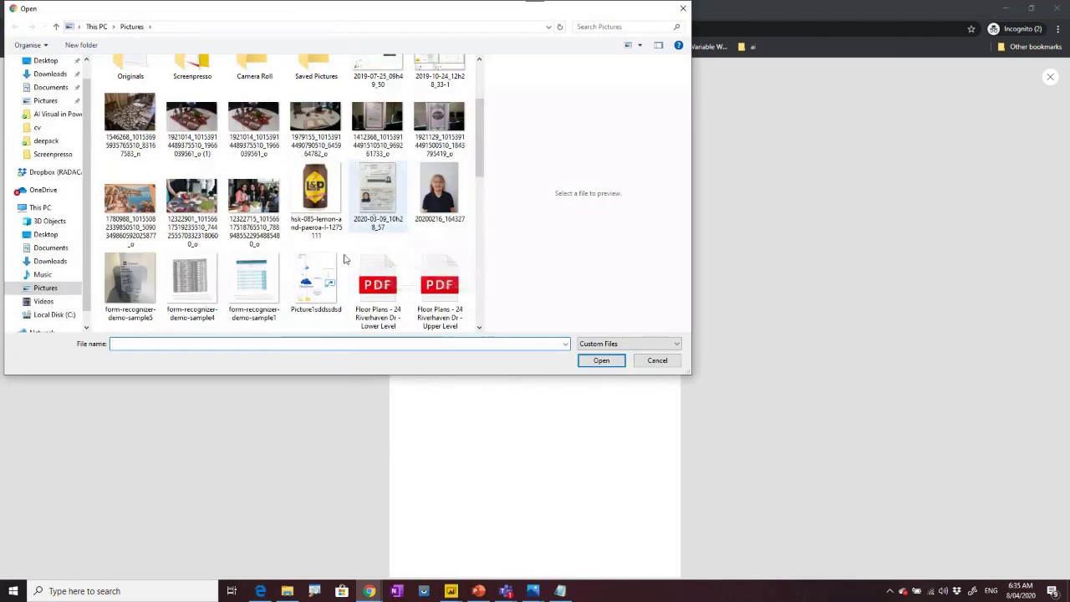
{"action": "scroll", "coordinate": [351, 264], "scroll_direction": "down", "scroll_amount": 7}
{"action": "scroll", "coordinate": [324, 270], "scroll_direction": "up", "scroll_amount": 2}
{"action": "scroll", "coordinate": [324, 270], "scroll_direction": "up", "scroll_amount": 3}
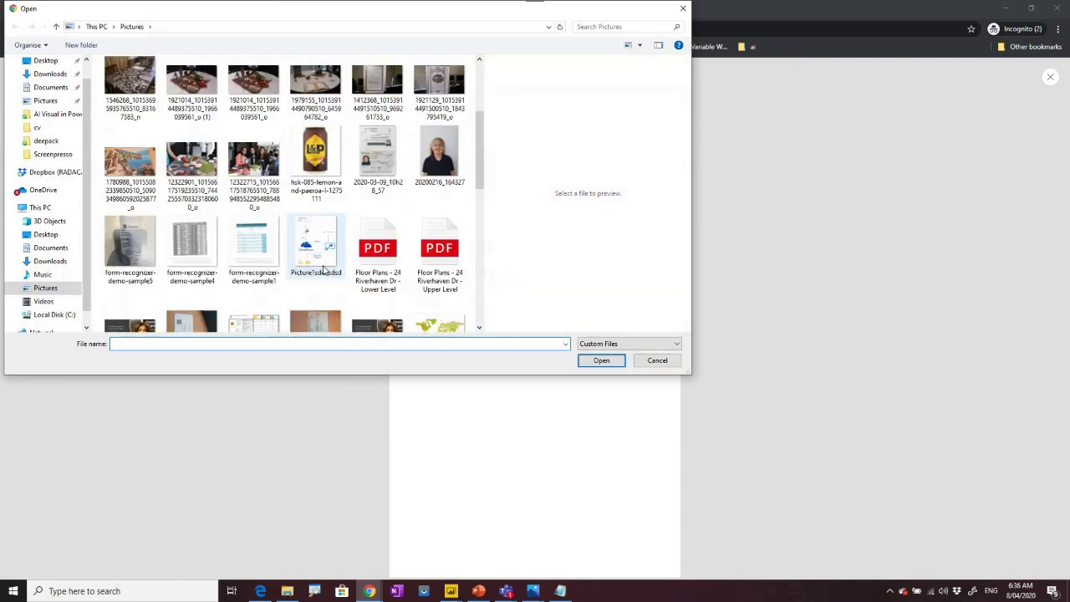
{"action": "scroll", "coordinate": [322, 270], "scroll_direction": "down", "scroll_amount": 2}
{"action": "left_click", "coordinate": [305, 222]}
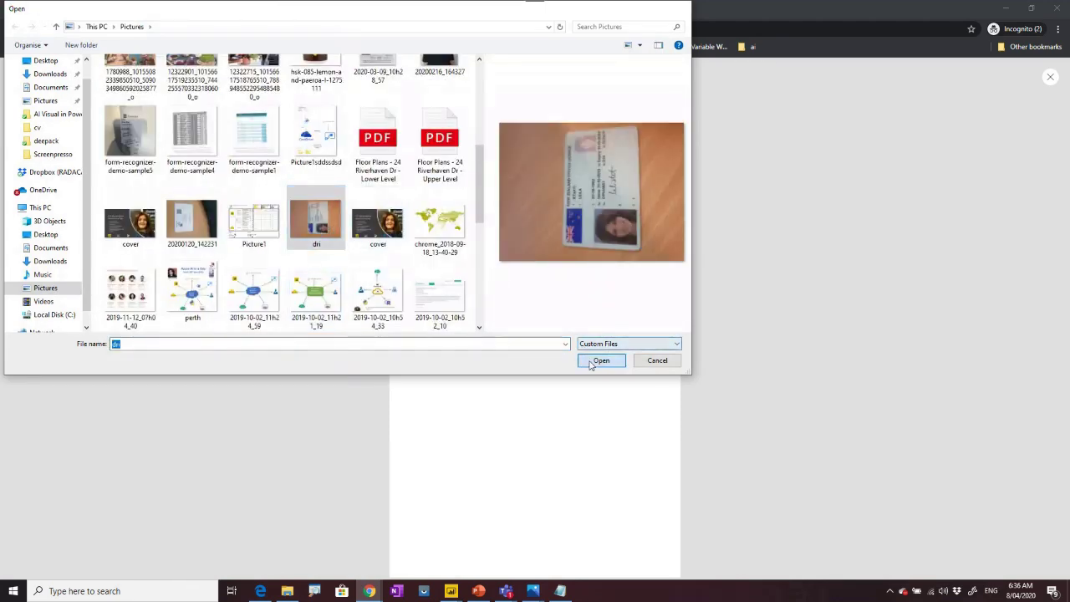
{"action": "left_click", "coordinate": [592, 361]}
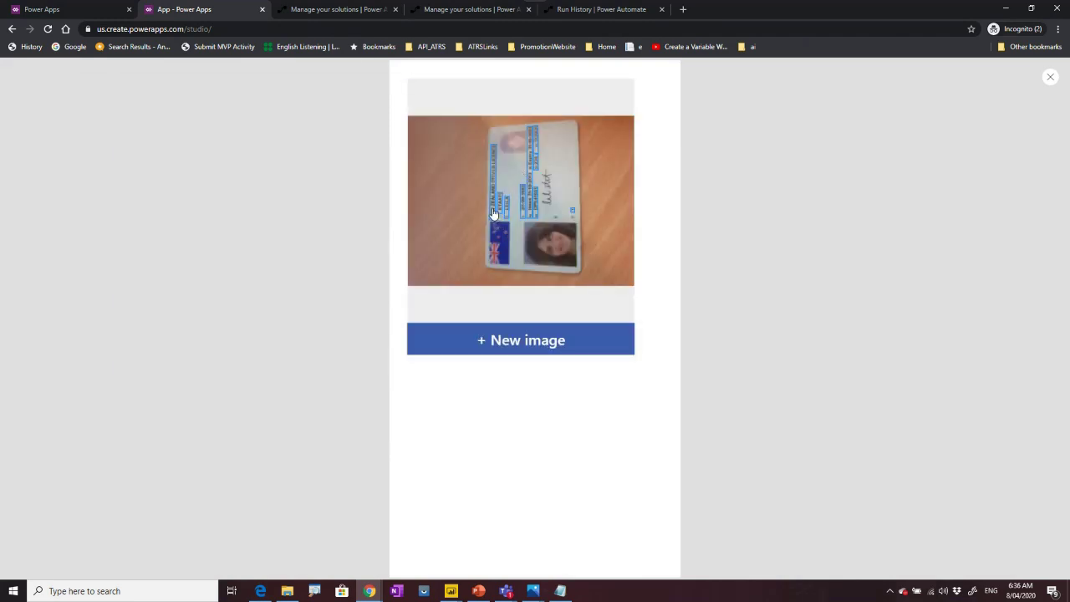
Tap the licence's detected fields (title, surname, first name, dates, number) to check the label, then exit preview.
{"action": "left_click", "coordinate": [494, 214]}
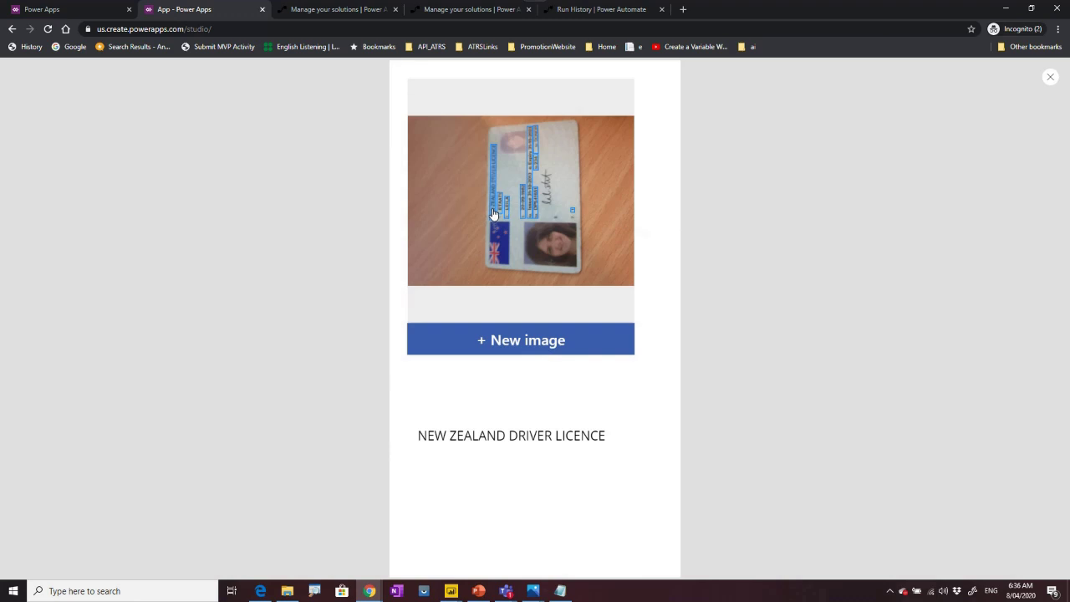
{"action": "left_click", "coordinate": [500, 210]}
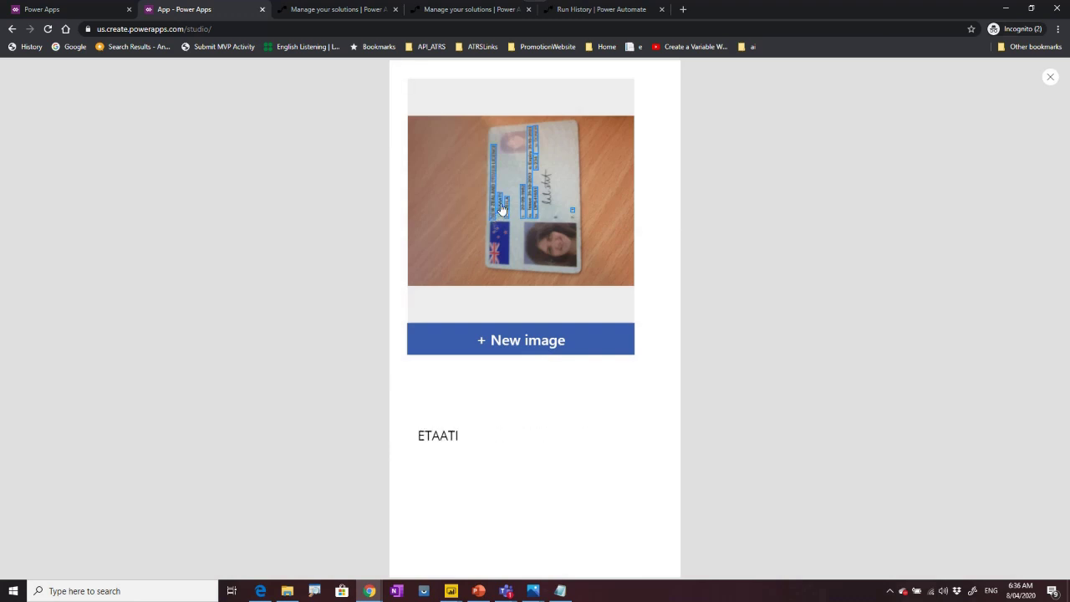
{"action": "left_click", "coordinate": [506, 212]}
{"action": "left_click", "coordinate": [527, 219]}
{"action": "left_click", "coordinate": [537, 221]}
{"action": "left_click", "coordinate": [538, 216]}
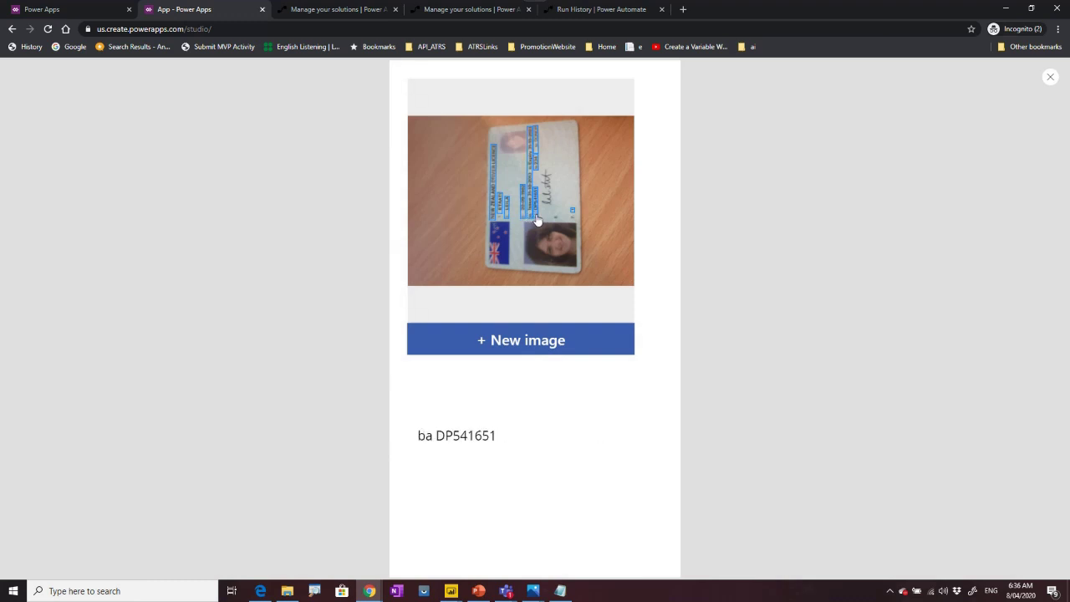
{"action": "left_click", "coordinate": [572, 211]}
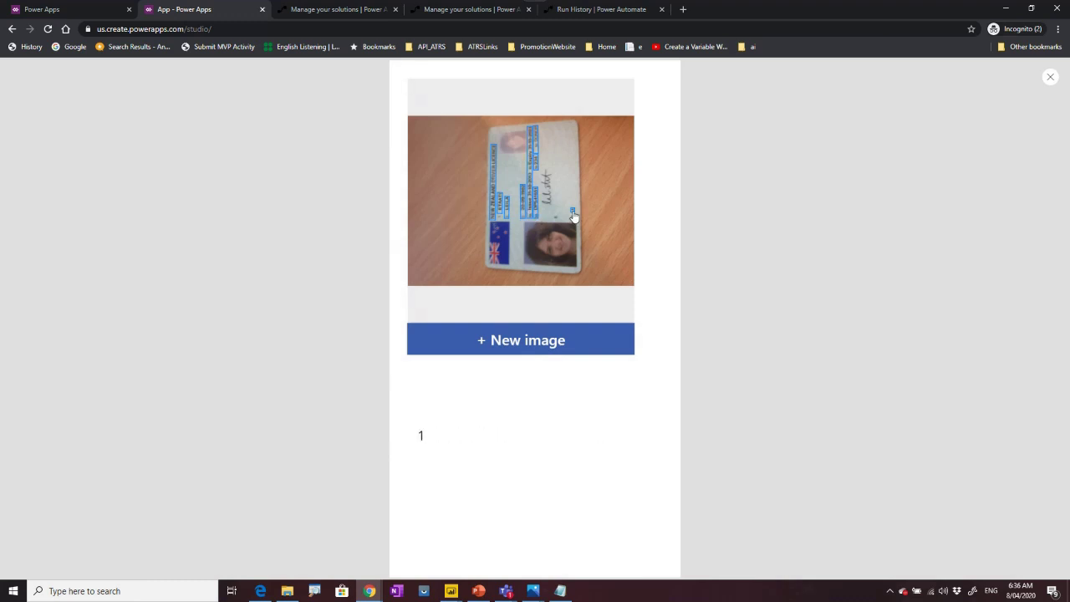
{"action": "left_click", "coordinate": [526, 217]}
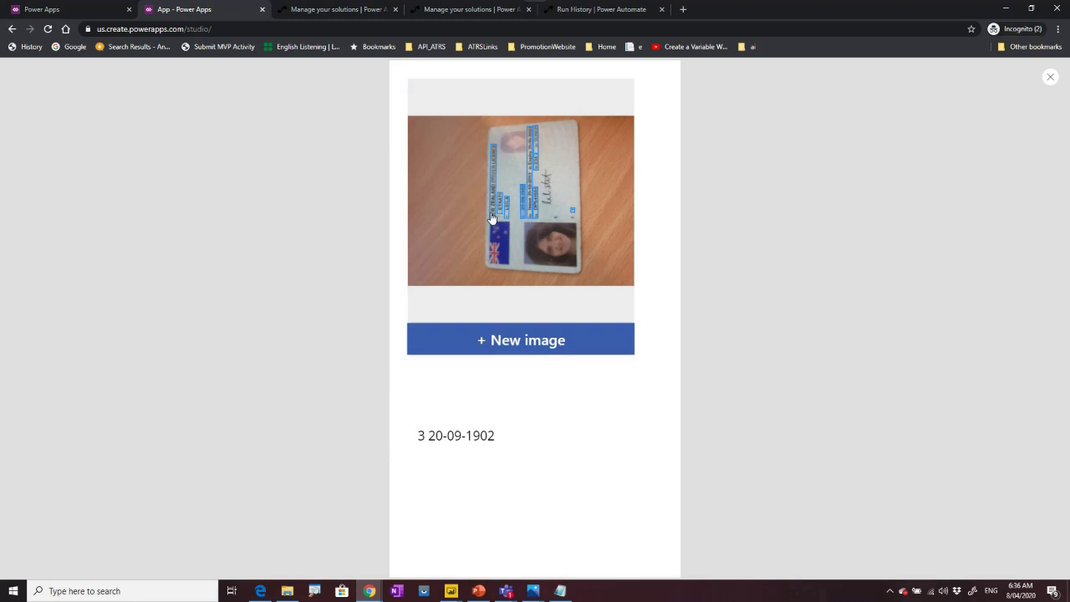
{"action": "left_click", "coordinate": [493, 215]}
{"action": "left_click", "coordinate": [502, 204]}
{"action": "left_click", "coordinate": [508, 209]}
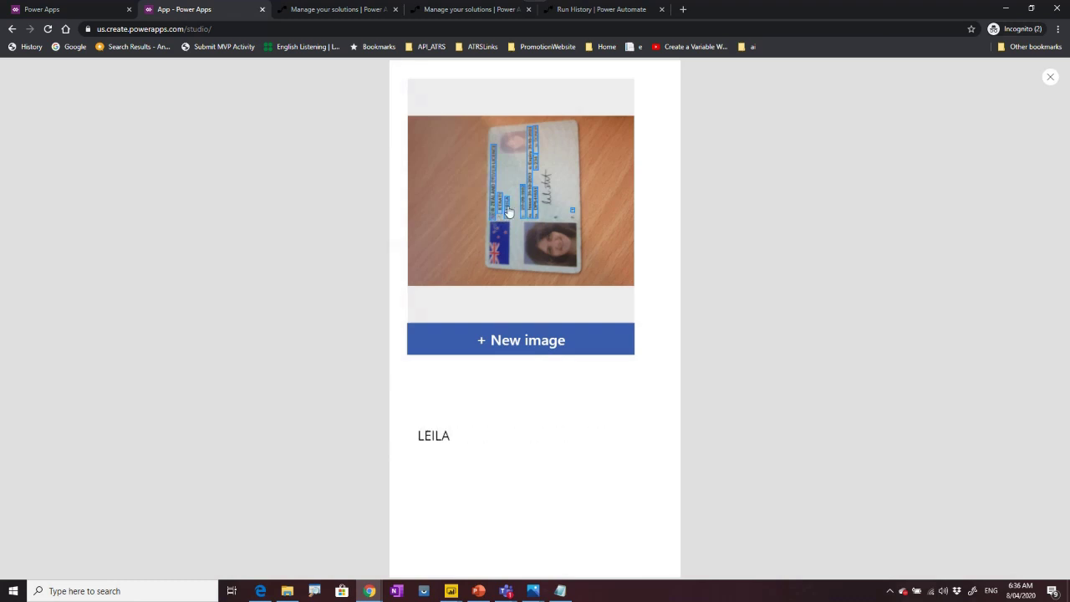
{"action": "left_click", "coordinate": [1047, 78]}
{"action": "left_click", "coordinate": [637, 365]}
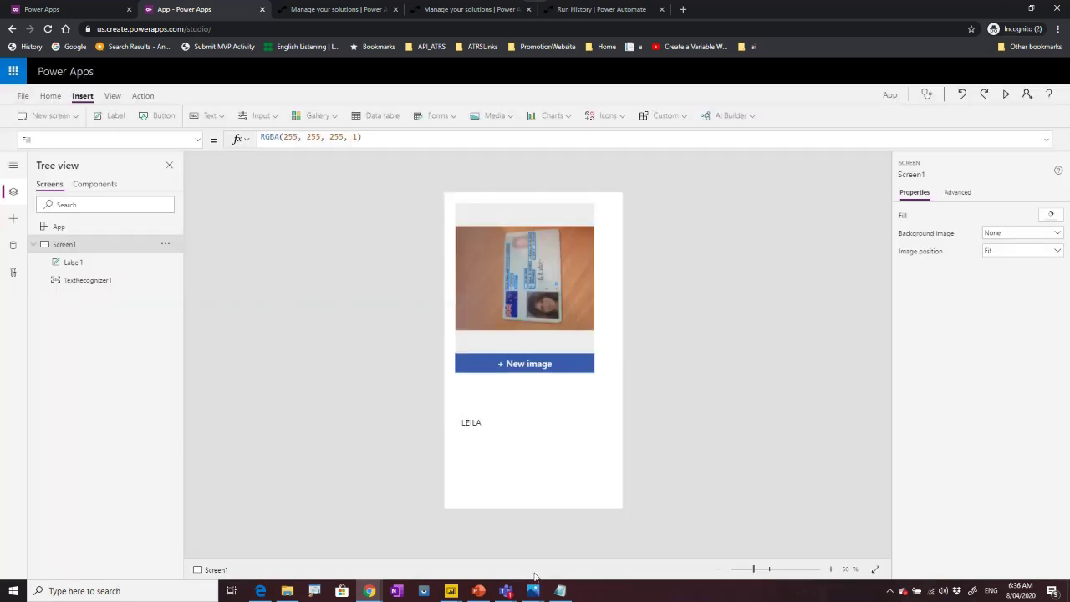
Switch to PowerPoint and present the deck starting from slide 39, the Reference slide.
{"action": "mouse_move", "coordinate": [478, 591]}
{"action": "left_click", "coordinate": [484, 560]}
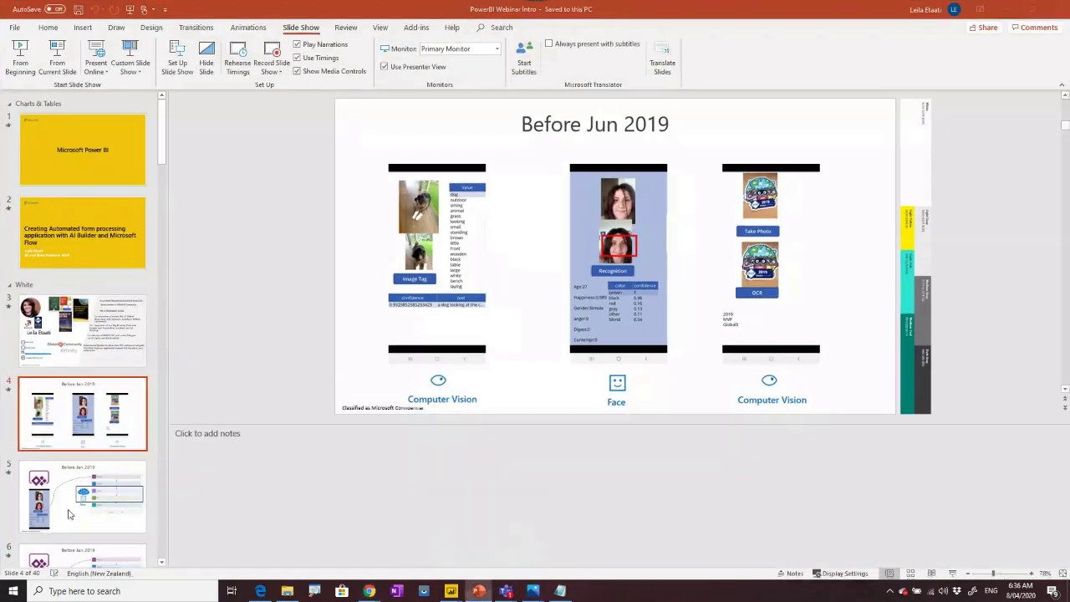
{"action": "left_click", "coordinate": [80, 489]}
{"action": "scroll", "coordinate": [78, 499], "scroll_direction": "down", "scroll_amount": 4}
{"action": "scroll", "coordinate": [78, 499], "scroll_direction": "down", "scroll_amount": 20}
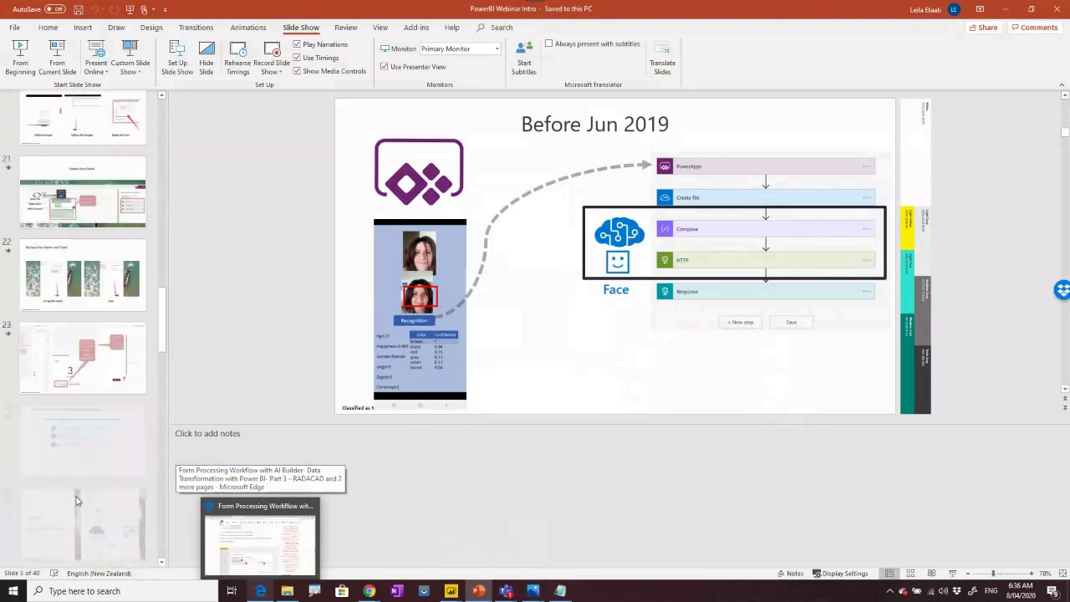
{"action": "scroll", "coordinate": [77, 499], "scroll_direction": "down", "scroll_amount": 3}
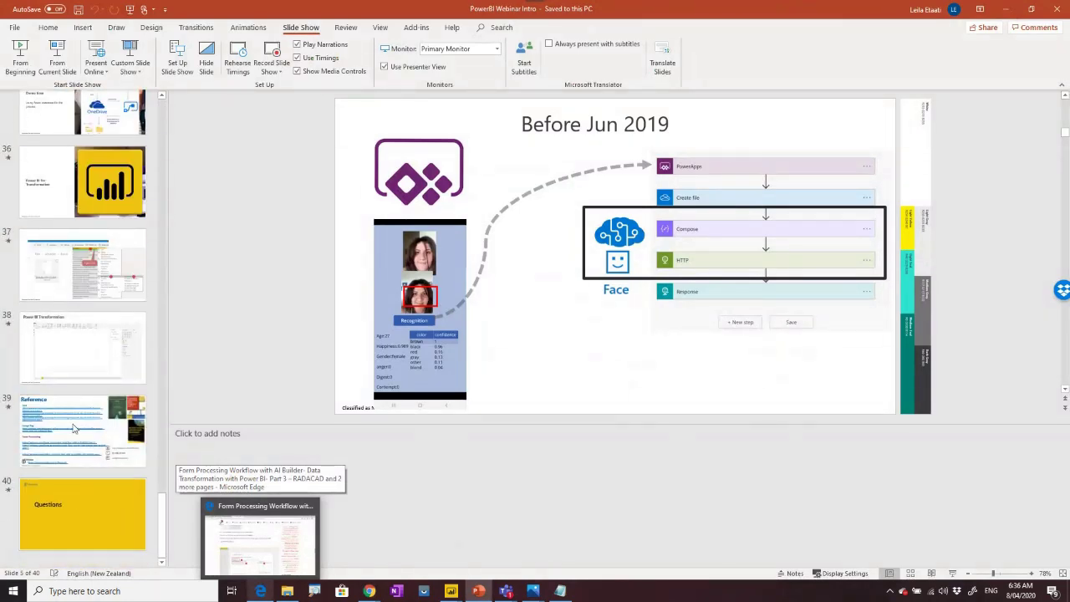
{"action": "left_click", "coordinate": [78, 422]}
{"action": "left_click", "coordinate": [57, 60]}
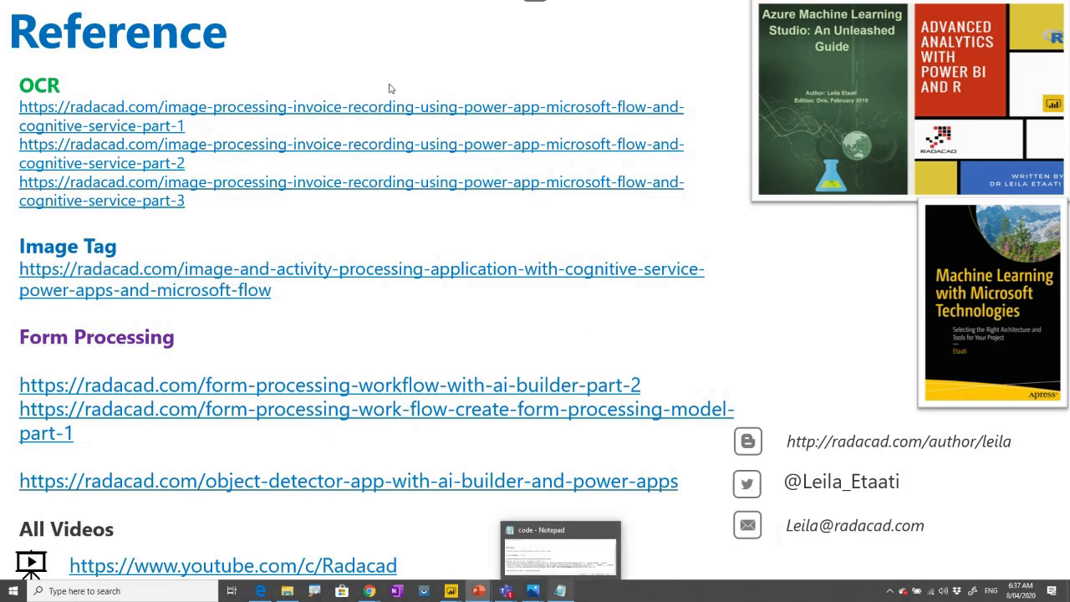
End the show, restart it from speaker bio slide 3, and advance one slide.
{"action": "key", "text": "Escape"}
{"action": "left_click", "coordinate": [83, 367]}
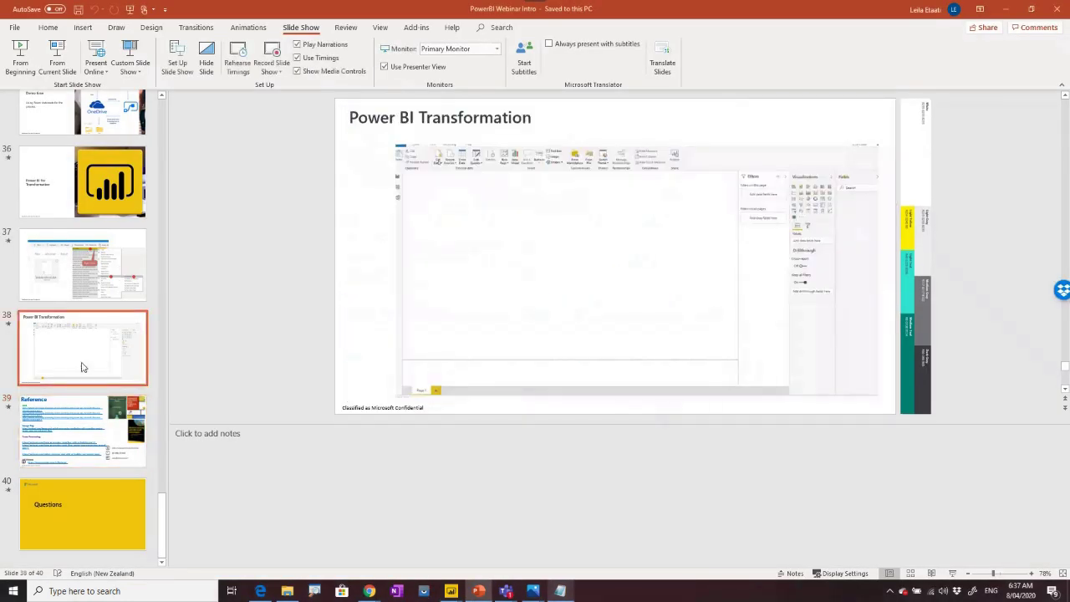
{"action": "scroll", "coordinate": [83, 367], "scroll_direction": "up", "scroll_amount": 12}
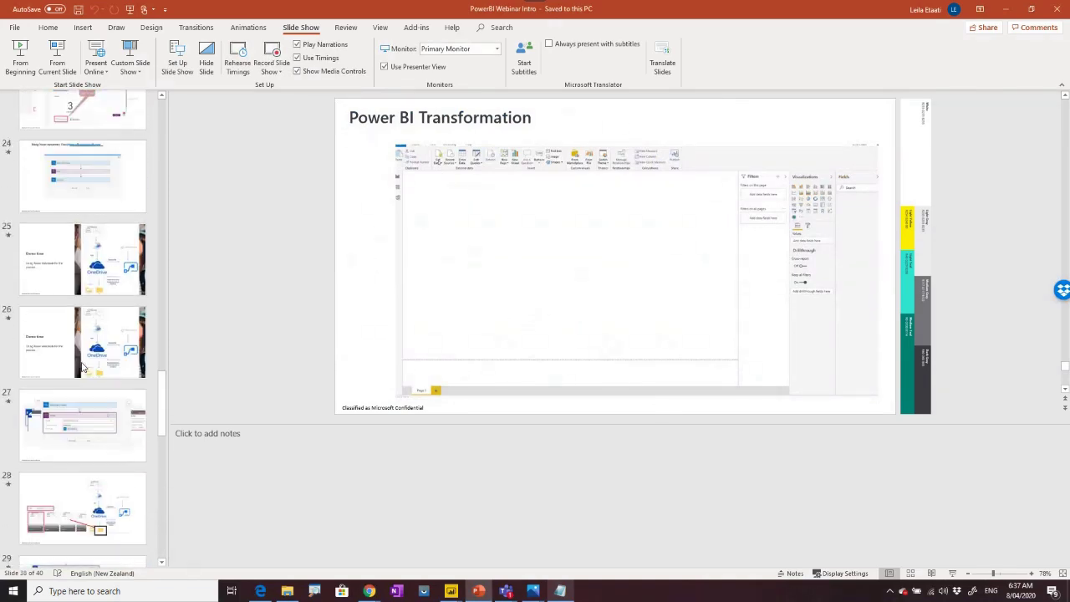
{"action": "scroll", "coordinate": [83, 367], "scroll_direction": "up", "scroll_amount": 20}
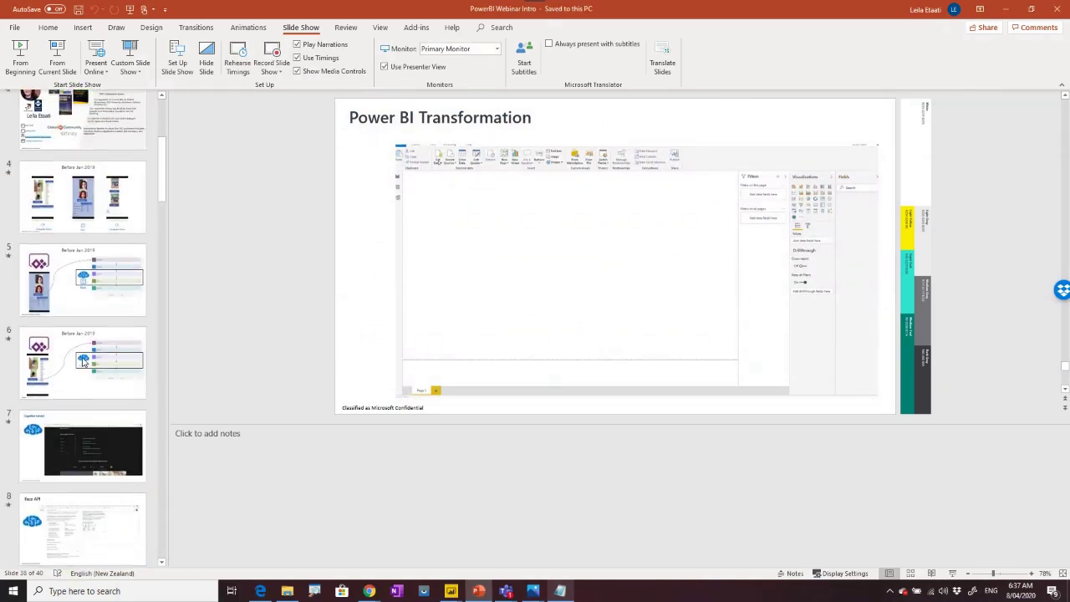
{"action": "scroll", "coordinate": [83, 361], "scroll_direction": "up", "scroll_amount": 5}
{"action": "left_click", "coordinate": [72, 224]}
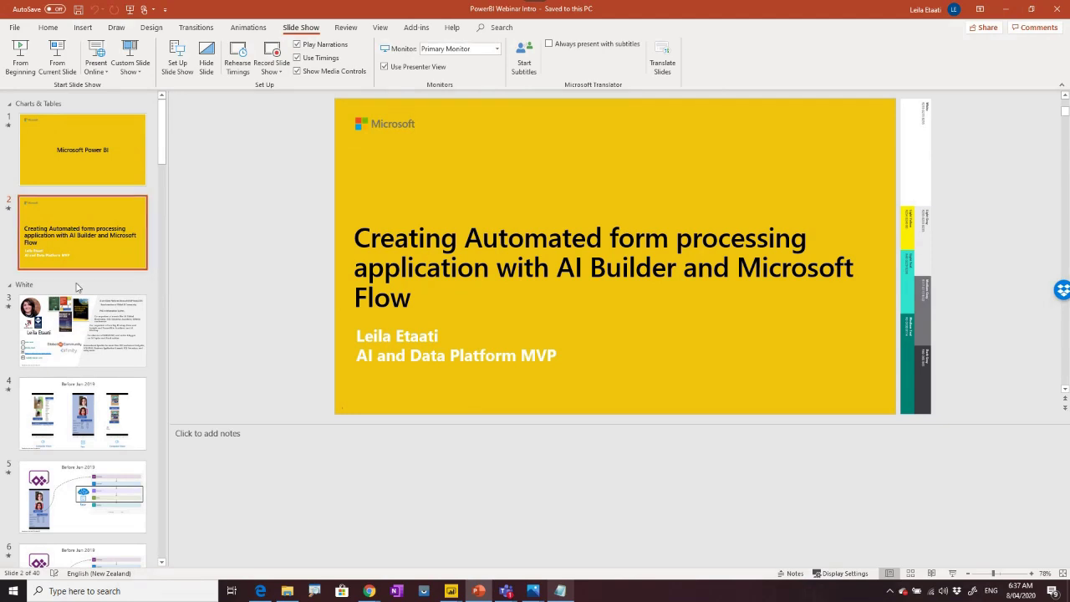
{"action": "left_click", "coordinate": [84, 322]}
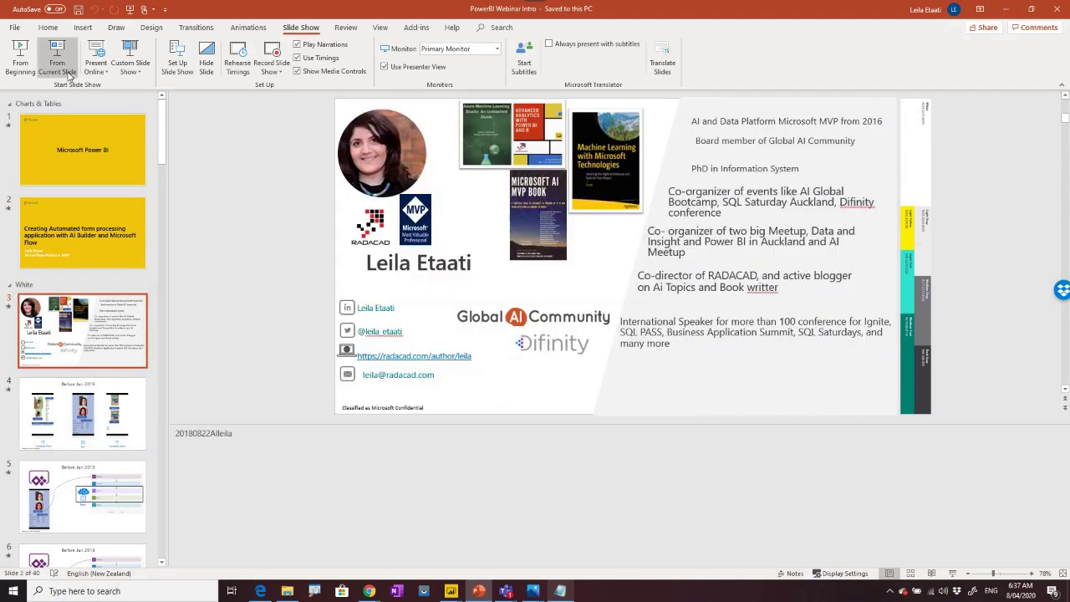
{"action": "left_click", "coordinate": [57, 56]}
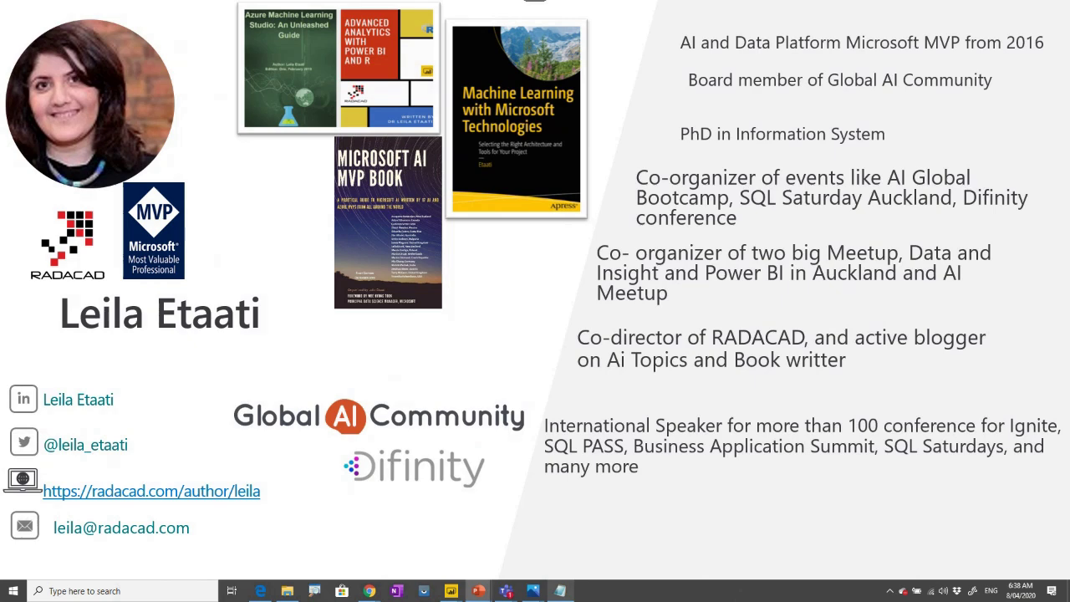
{"action": "left_click", "coordinate": [642, 433]}
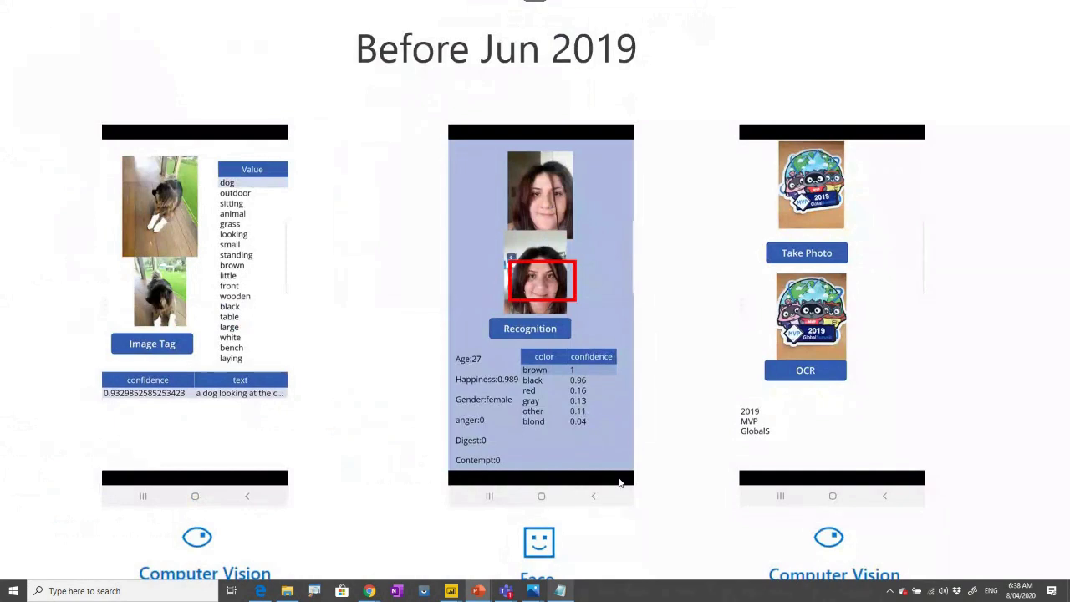